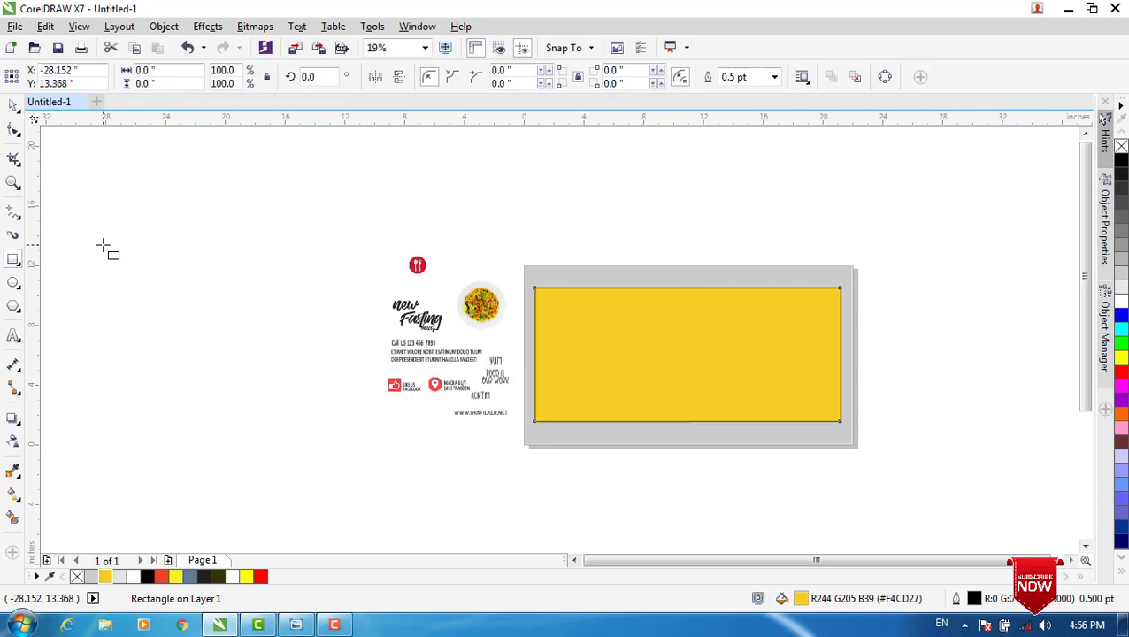
- Draw a tall rectangle about 1.78 by 19.44 inches left of the artwork and a 1.75-inch circle over its upper end
{"action": "left_click_drag", "start_coordinate": [104, 246], "coordinate": [130, 535]}
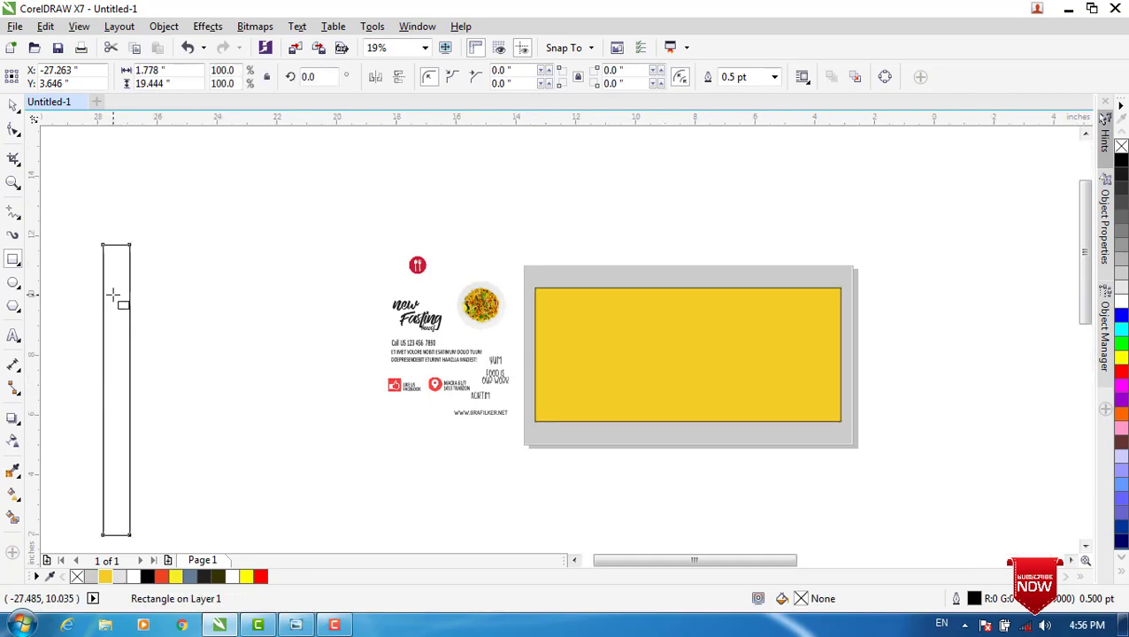
{"action": "scroll", "coordinate": [114, 294], "scroll_direction": "up", "scroll_amount": 2}
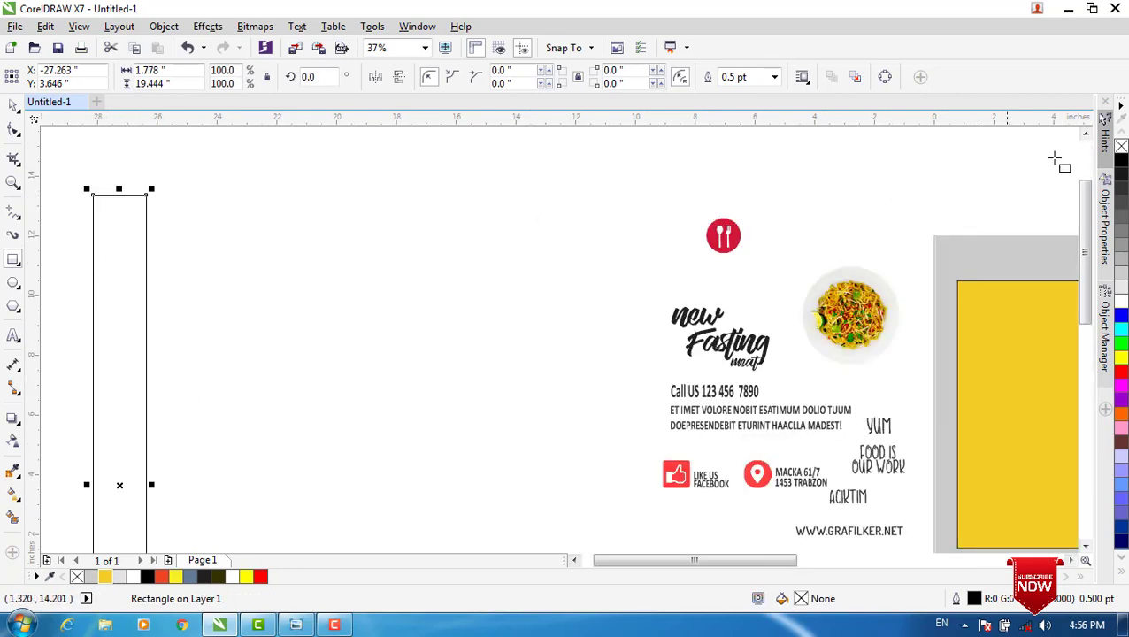
{"action": "left_click", "coordinate": [1086, 134]}
{"action": "left_click", "coordinate": [1086, 133]}
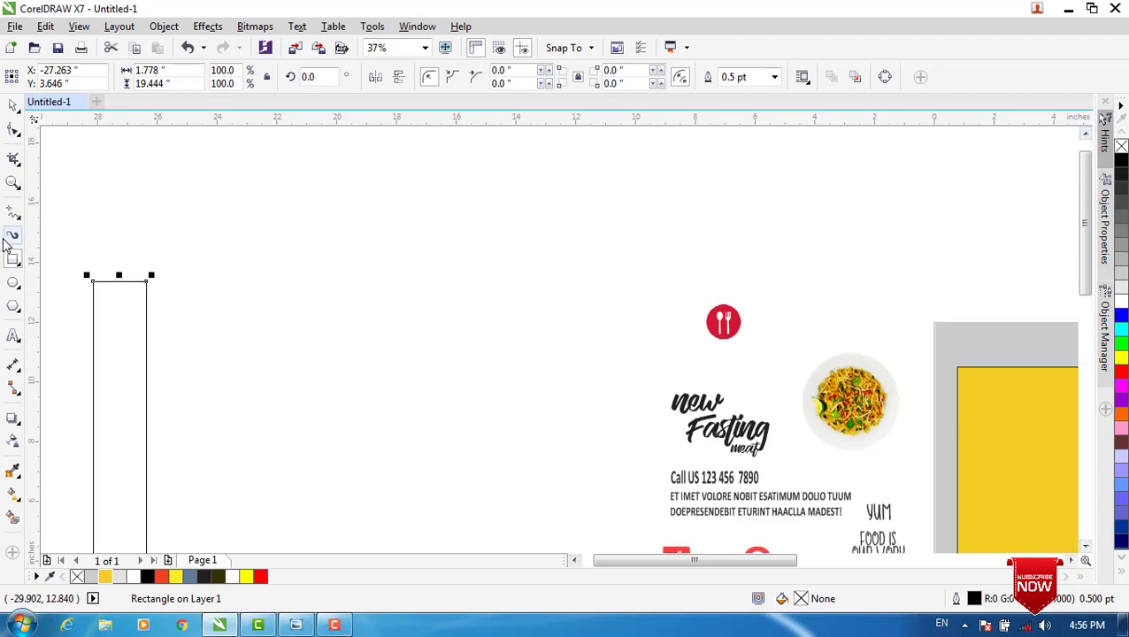
{"action": "left_click", "coordinate": [13, 283]}
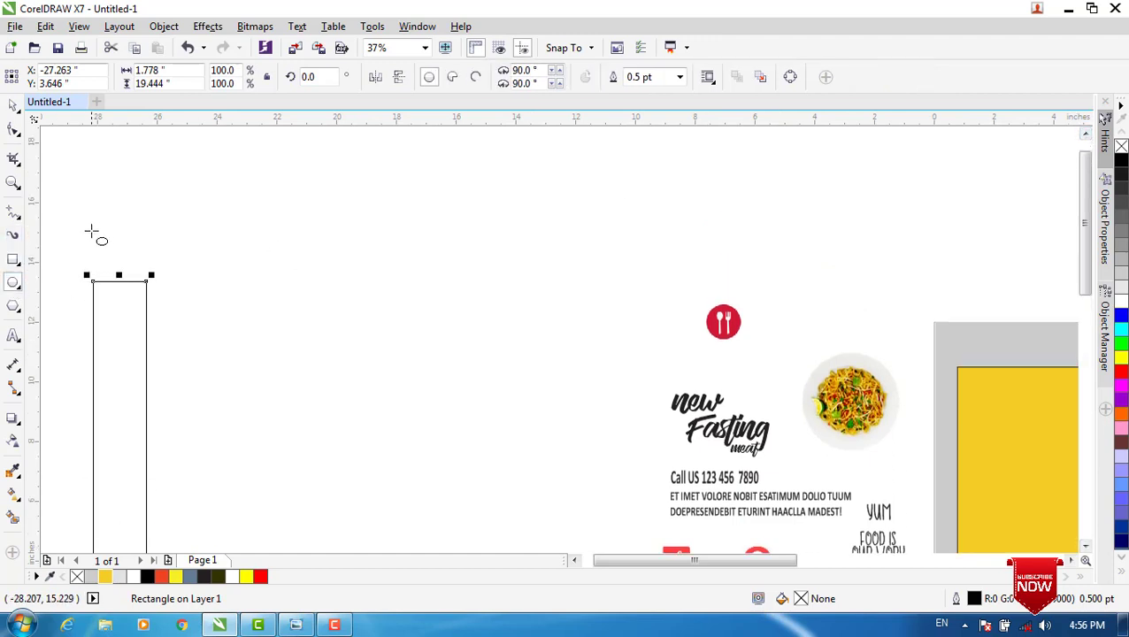
{"action": "left_click_drag", "start_coordinate": [94, 245], "coordinate": [113, 298]}
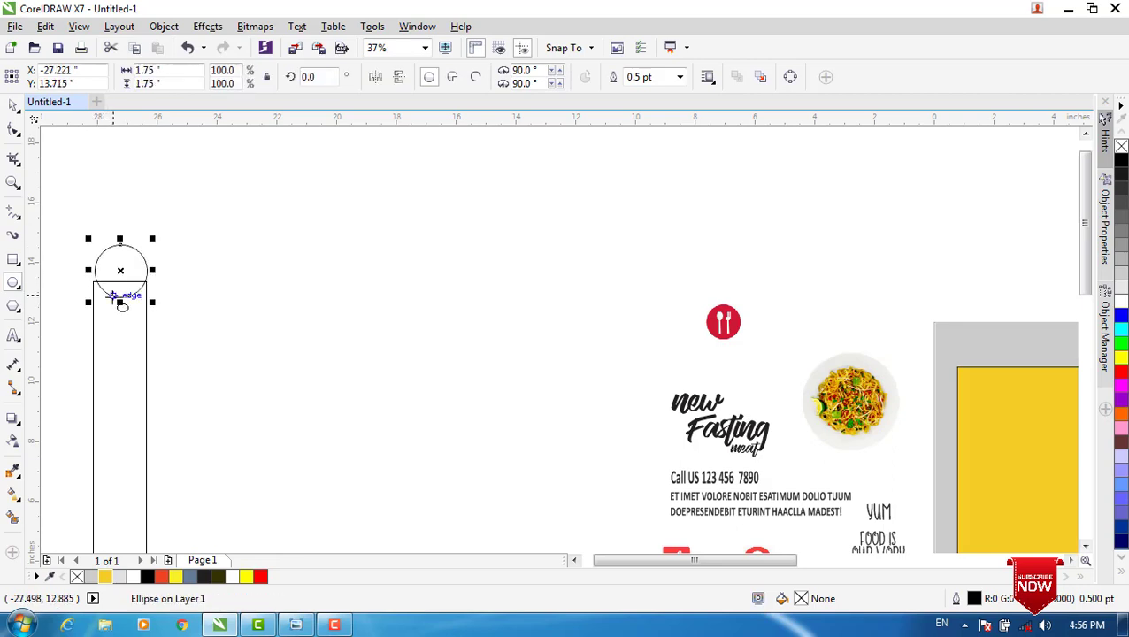
- Nudge the circle so its sides align with the rectangle's edges and its centre sits just above the rectangle's upper edge
{"action": "key", "text": "Left"}
{"action": "key", "text": "Left"}
{"action": "key", "text": "Left"}
{"action": "key", "text": "Left"}
{"action": "key", "text": "Left"}
{"action": "key", "text": "Left"}
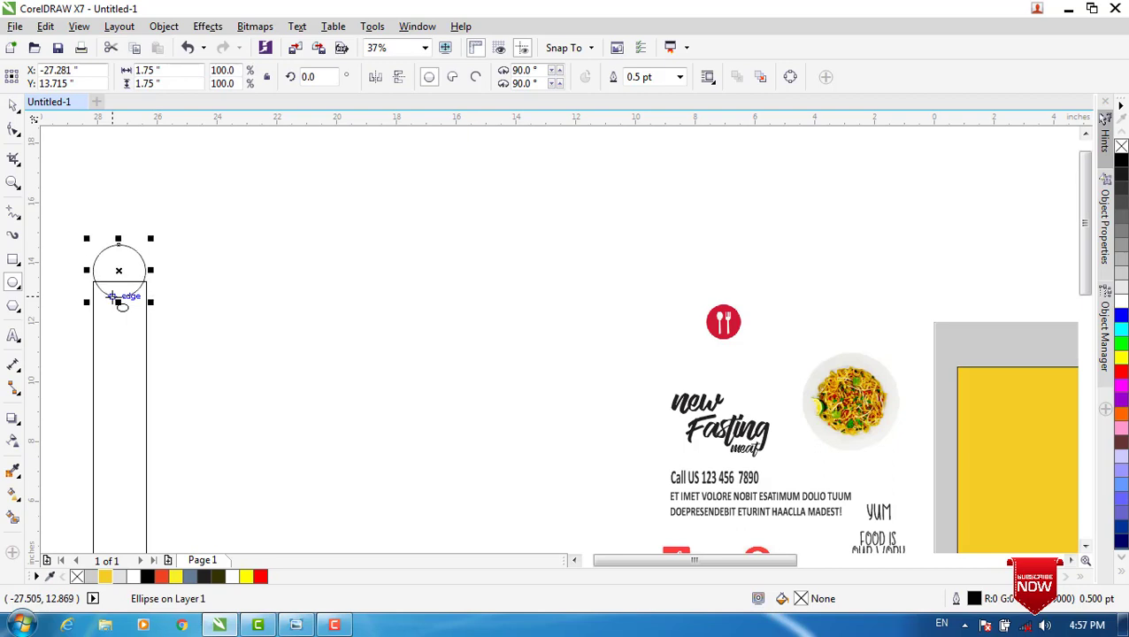
{"action": "key", "text": "Down"}
{"action": "key", "text": "Down"}
{"action": "key", "text": "Down"}
{"action": "key", "text": "Down"}
{"action": "key", "text": "Down"}
{"action": "key", "text": "Down"}
{"action": "key", "text": "Down"}
{"action": "key", "text": "Down"}
{"action": "key", "text": "Down"}
{"action": "key", "text": "Down"}
{"action": "key", "text": "Down"}
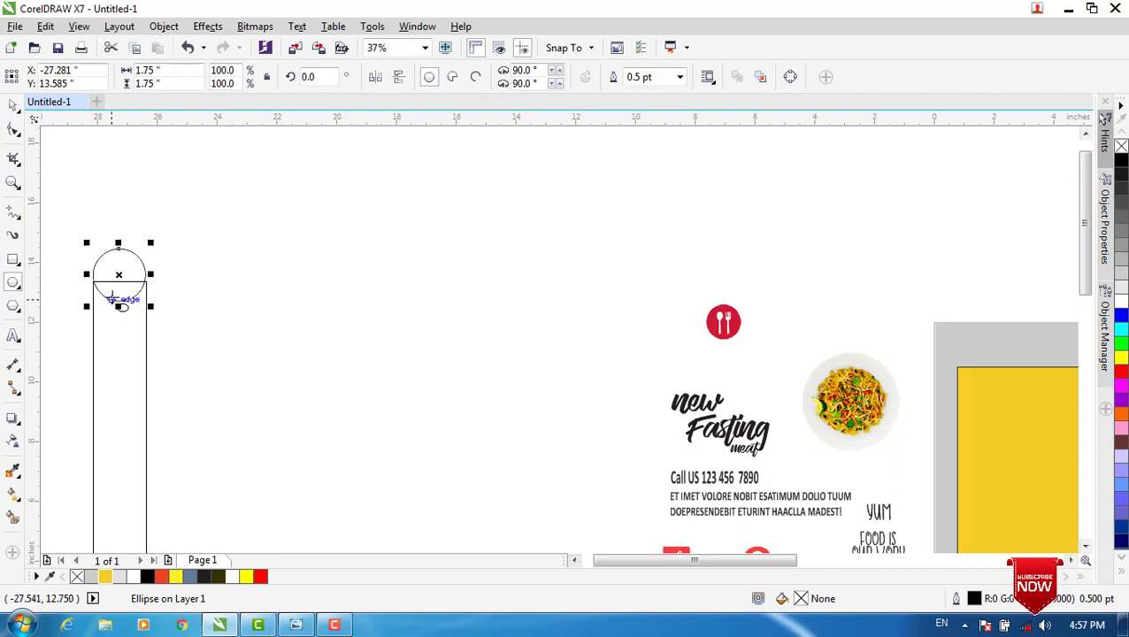
{"action": "key", "text": "Down"}
{"action": "key", "text": "Down"}
{"action": "key", "text": "Down"}
{"action": "key", "text": "Down"}
{"action": "key", "text": "Right"}
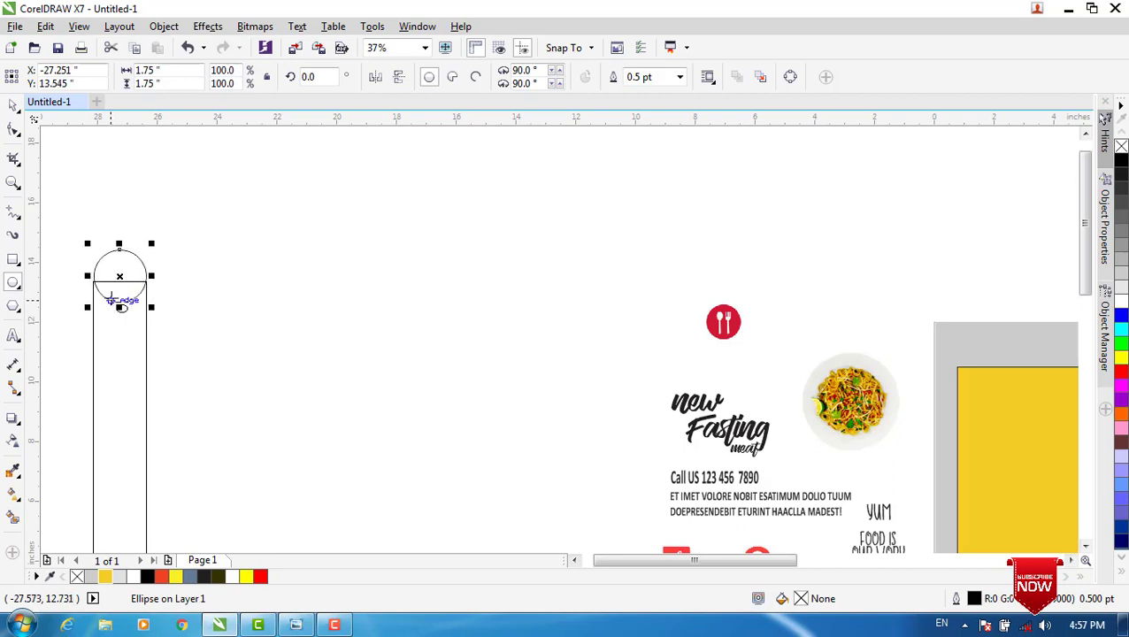
{"action": "key", "text": "Down"}
{"action": "key", "text": "Down"}
{"action": "key", "text": "Down"}
{"action": "key", "text": "Down"}
{"action": "key", "text": "Down"}
{"action": "key", "text": "Down"}
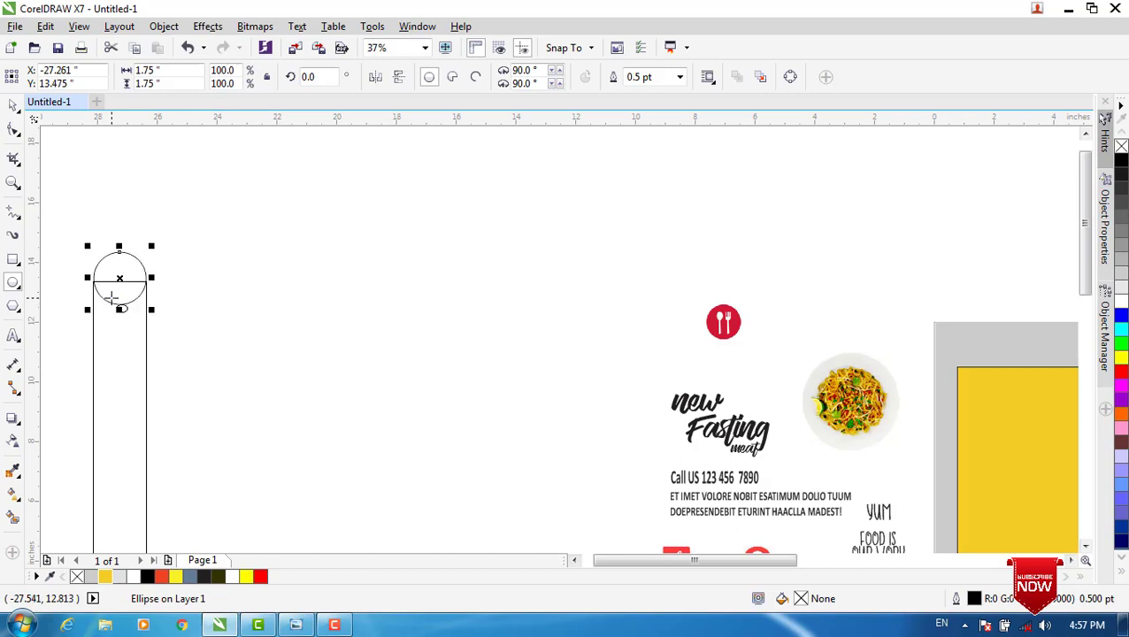
- Smart-fill the rectangle's body and both halves of the circle with blue-grey C:40 M:20 Y:0 K:40
{"action": "left_click", "coordinate": [13, 517]}
{"action": "left_click", "coordinate": [119, 320]}
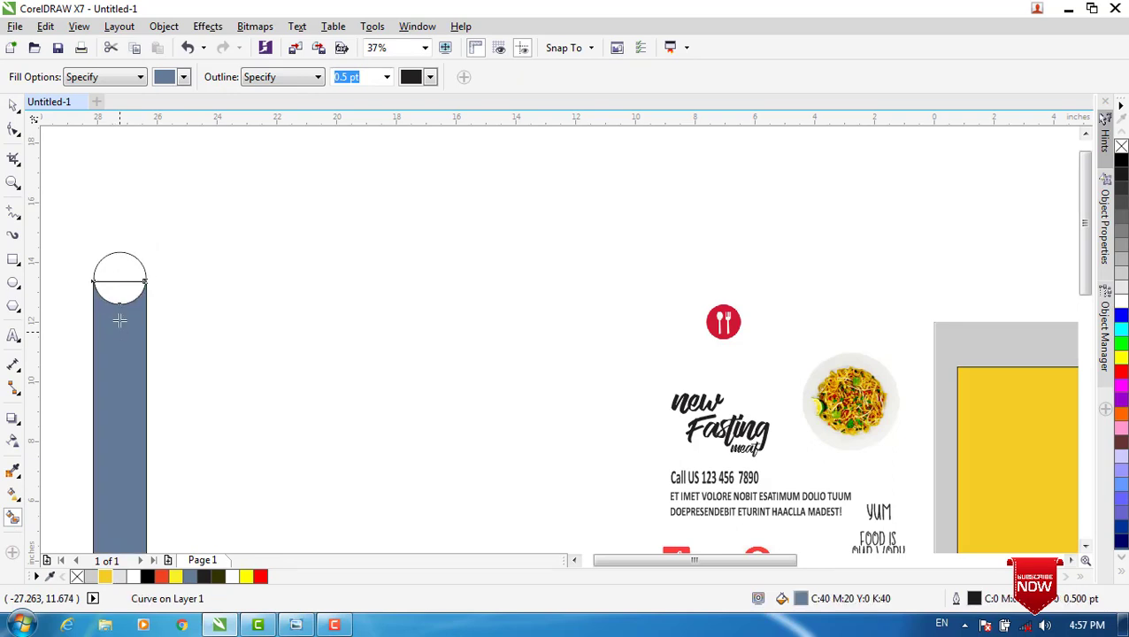
{"action": "left_click", "coordinate": [120, 290]}
{"action": "left_click", "coordinate": [119, 273]}
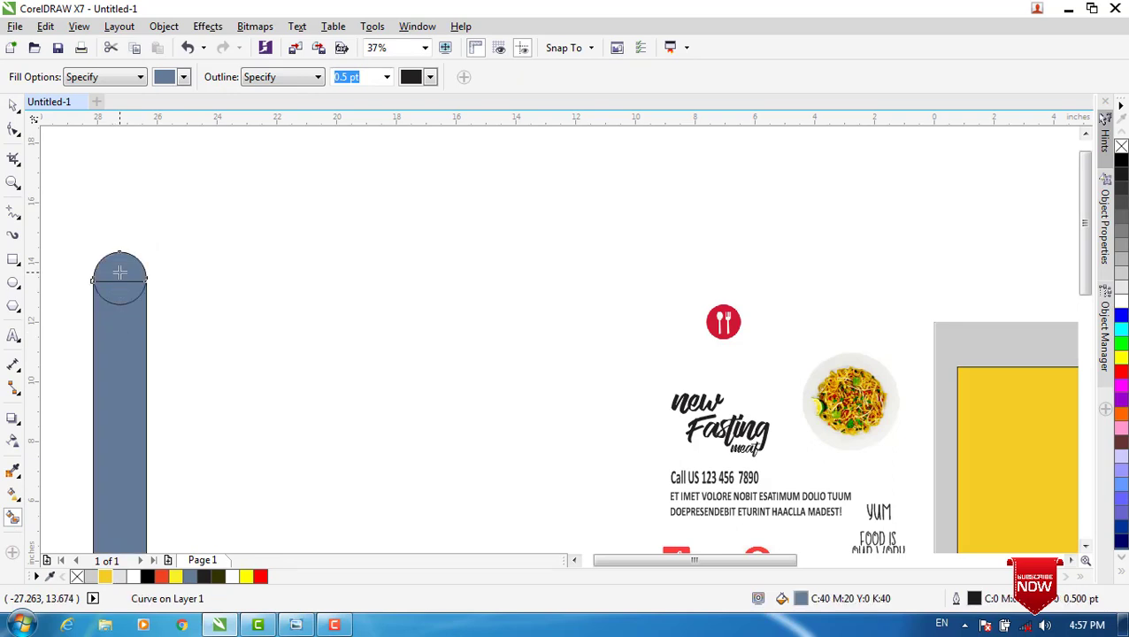
- Weld the three blue-grey filled pieces into a single strip with a rounded upper end
{"action": "left_click", "coordinate": [13, 104]}
{"action": "left_click", "coordinate": [118, 270]}
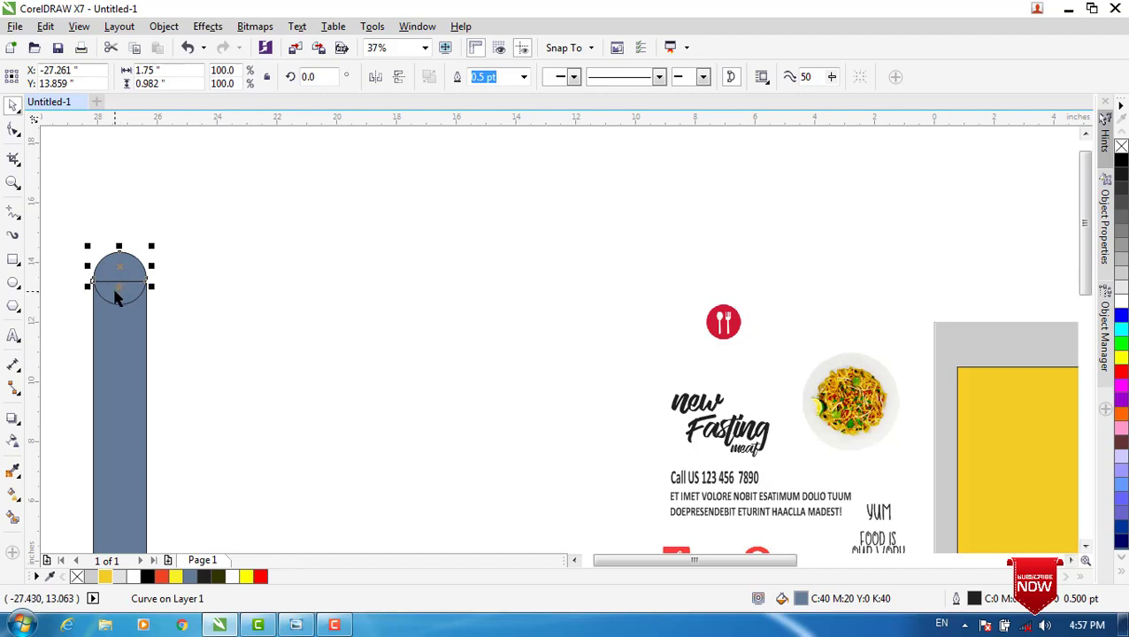
{"action": "left_click", "coordinate": [113, 297], "text": "shift"}
{"action": "left_click", "coordinate": [115, 323], "text": "shift"}
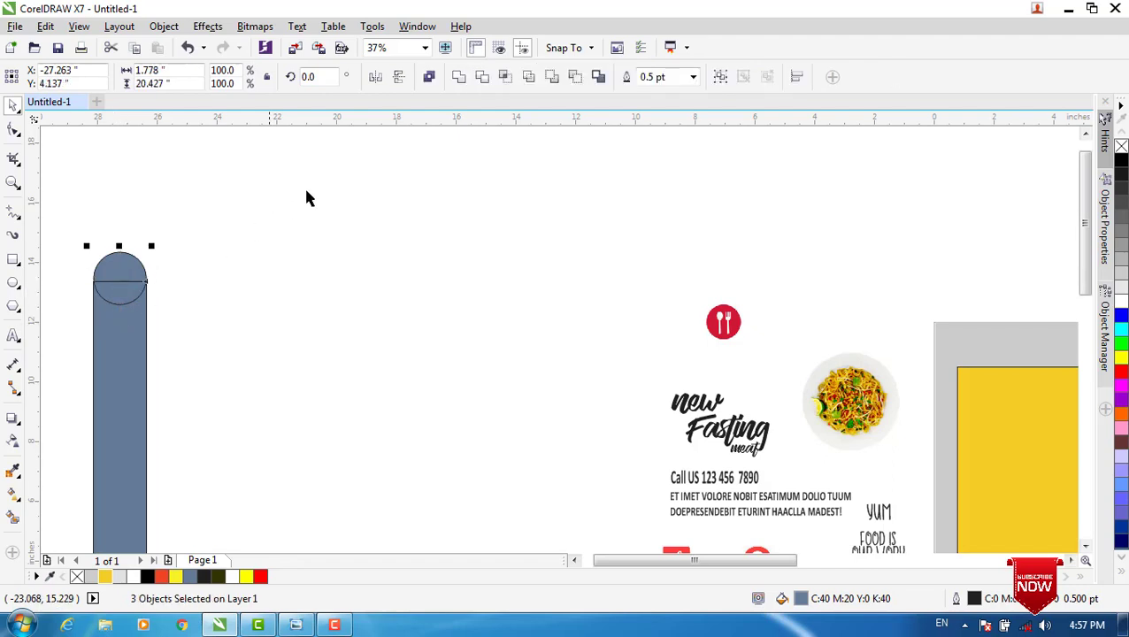
{"action": "left_click", "coordinate": [458, 77]}
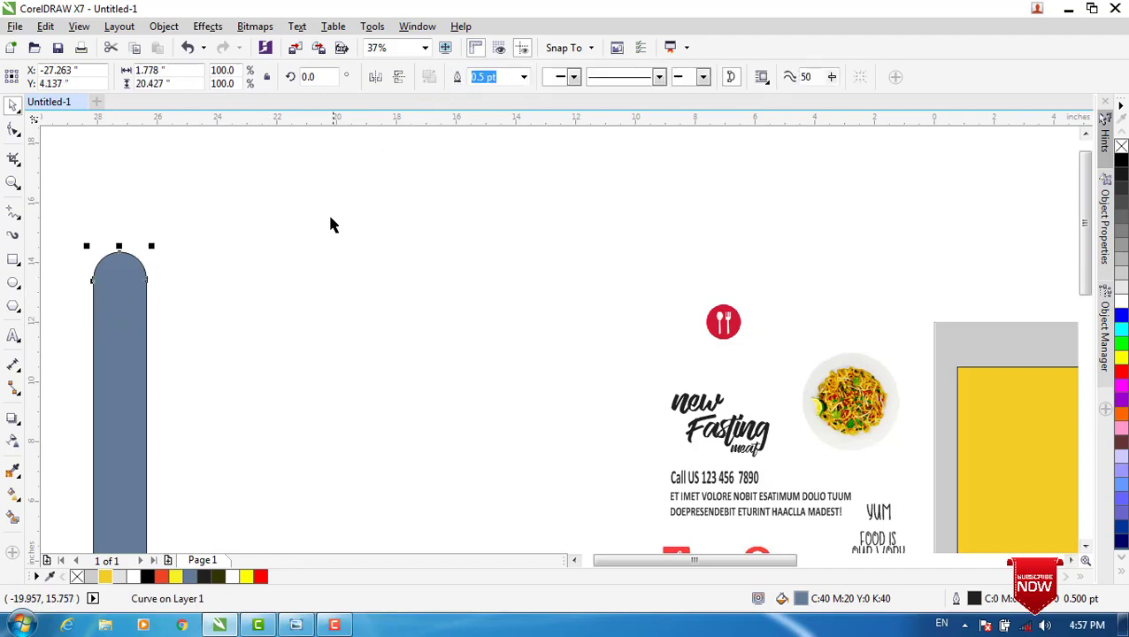
- Duplicate the rounded strip repeatedly to form a row of eight adjoining strips, and weld the row into one scalloped shape
{"action": "scroll", "coordinate": [328, 214], "scroll_direction": "down", "scroll_amount": 2}
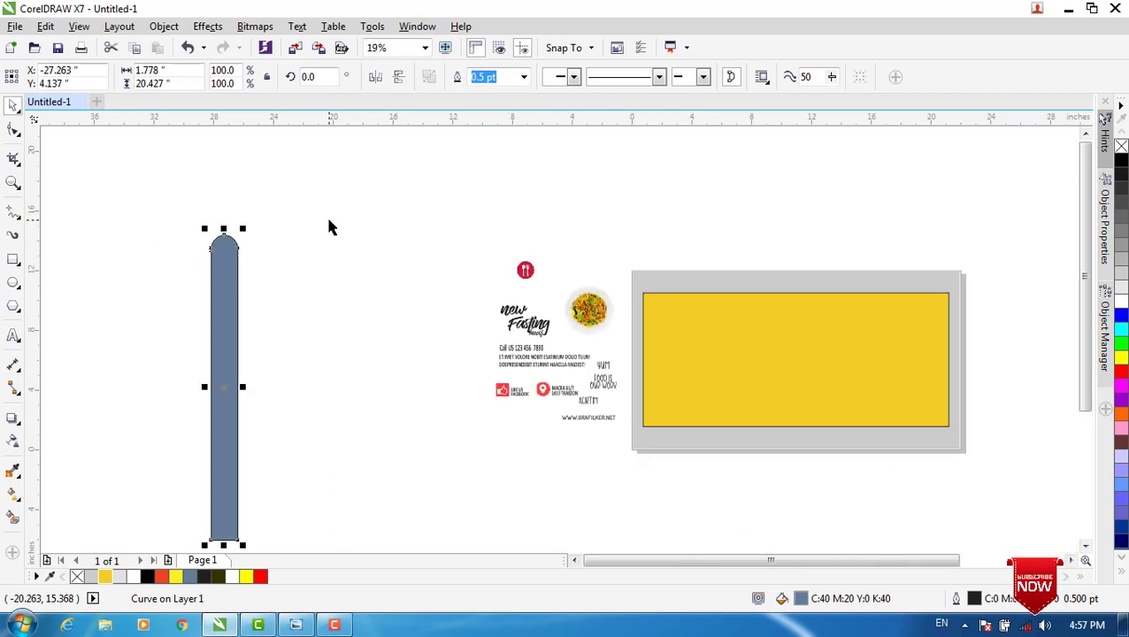
{"action": "left_click_drag", "start_coordinate": [223, 387], "coordinate": [250, 384]}
{"action": "right_click", "coordinate": [249, 384]}
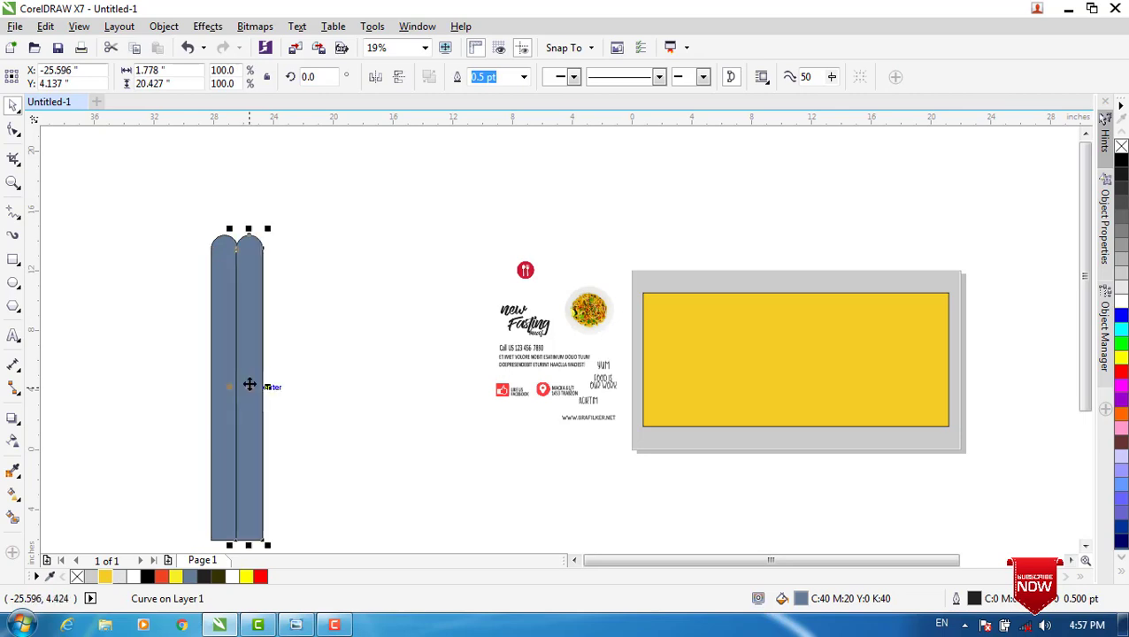
{"action": "key", "text": "ctrl+r"}
{"action": "key", "text": "ctrl+r"}
{"action": "key", "text": "ctrl+r"}
{"action": "key", "text": "ctrl+r"}
{"action": "key", "text": "ctrl+r"}
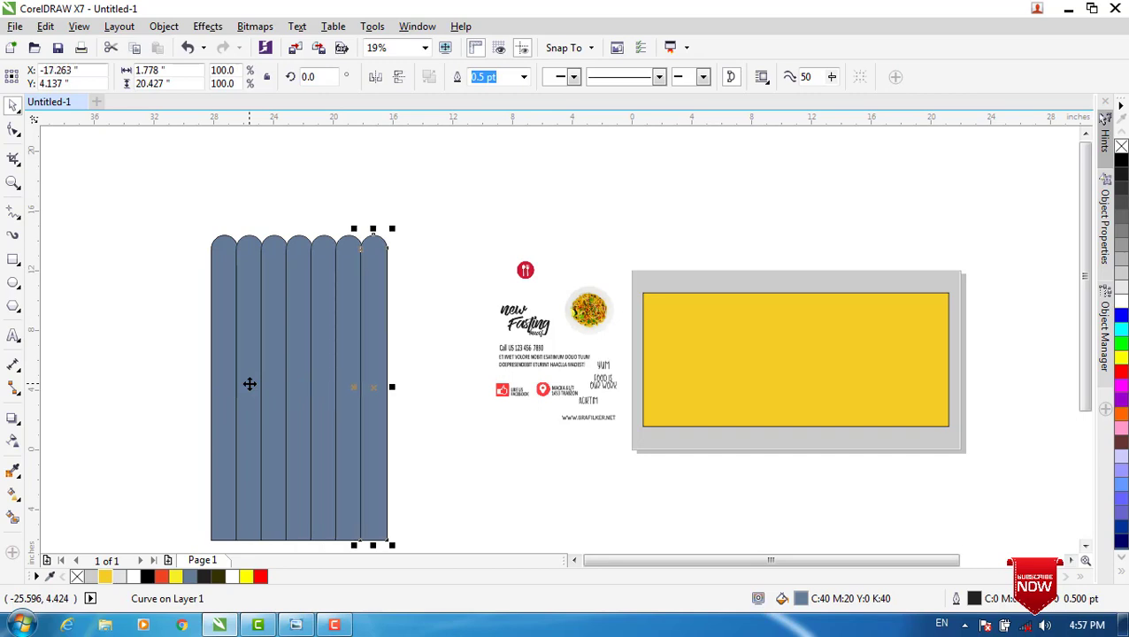
{"action": "key", "text": "ctrl+r"}
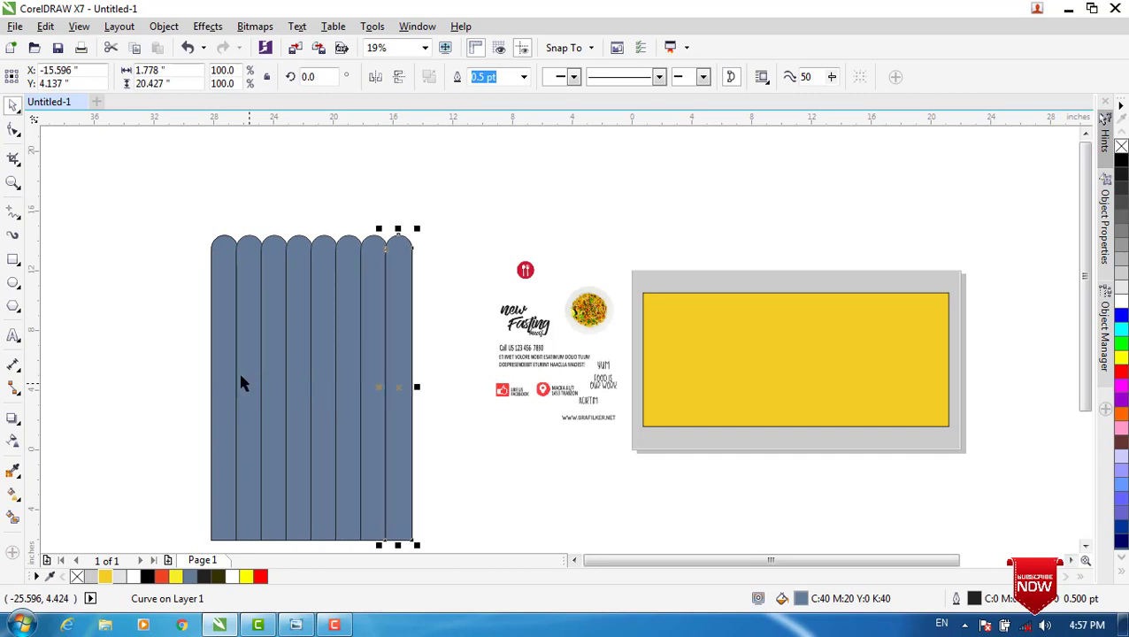
{"action": "left_click_drag", "start_coordinate": [196, 216], "coordinate": [421, 506]}
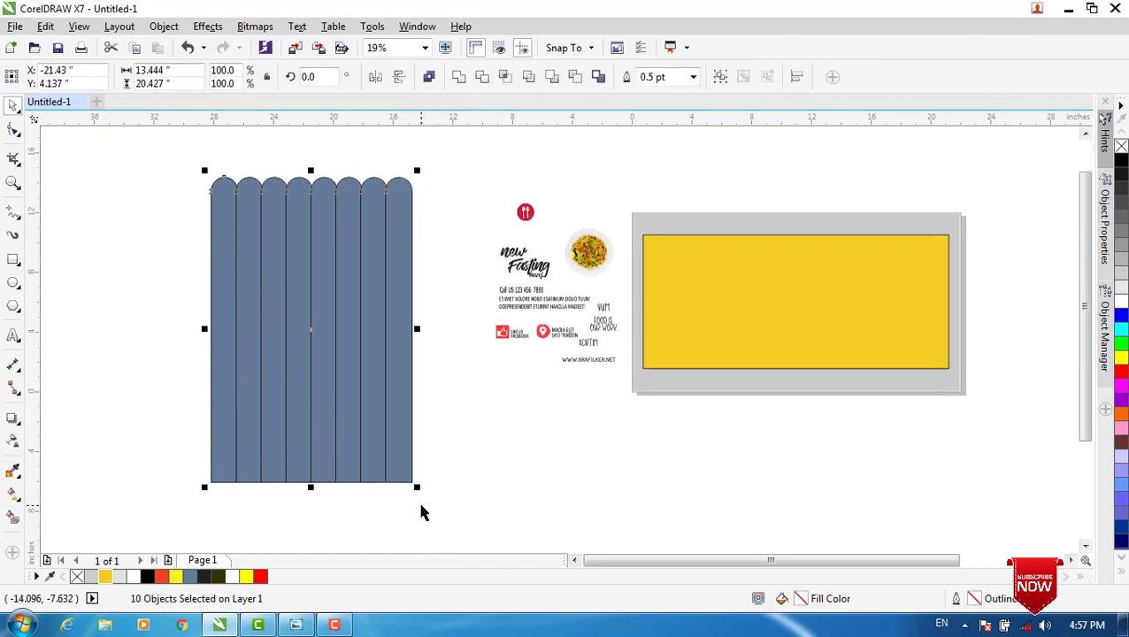
{"action": "left_click", "coordinate": [460, 76]}
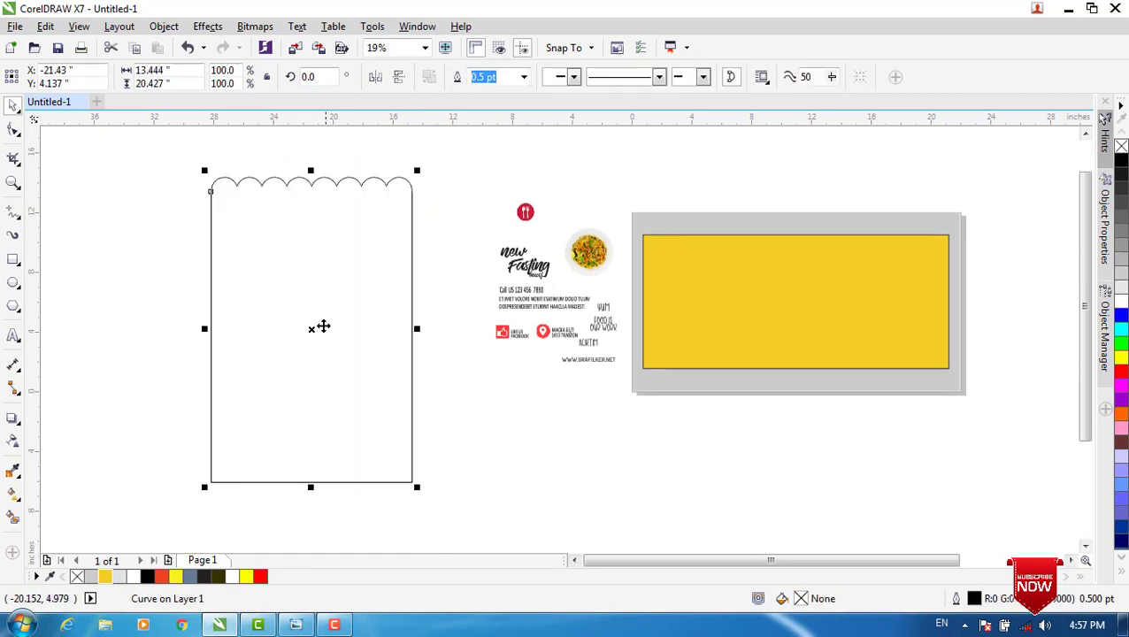
- Duplicate the scalloped shape alongside itself with matching edges and combine the two into one panel about 26.83 inches wide
{"action": "left_click_drag", "start_coordinate": [312, 330], "coordinate": [361, 345]}
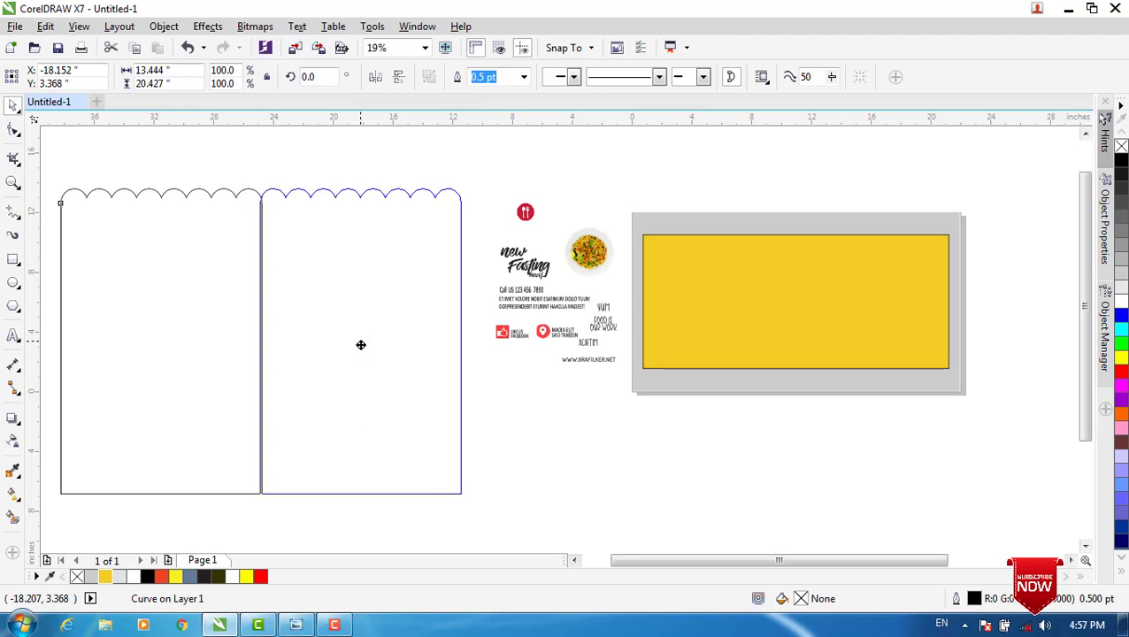
{"action": "left_click_drag", "start_coordinate": [361, 345], "coordinate": [362, 345]}
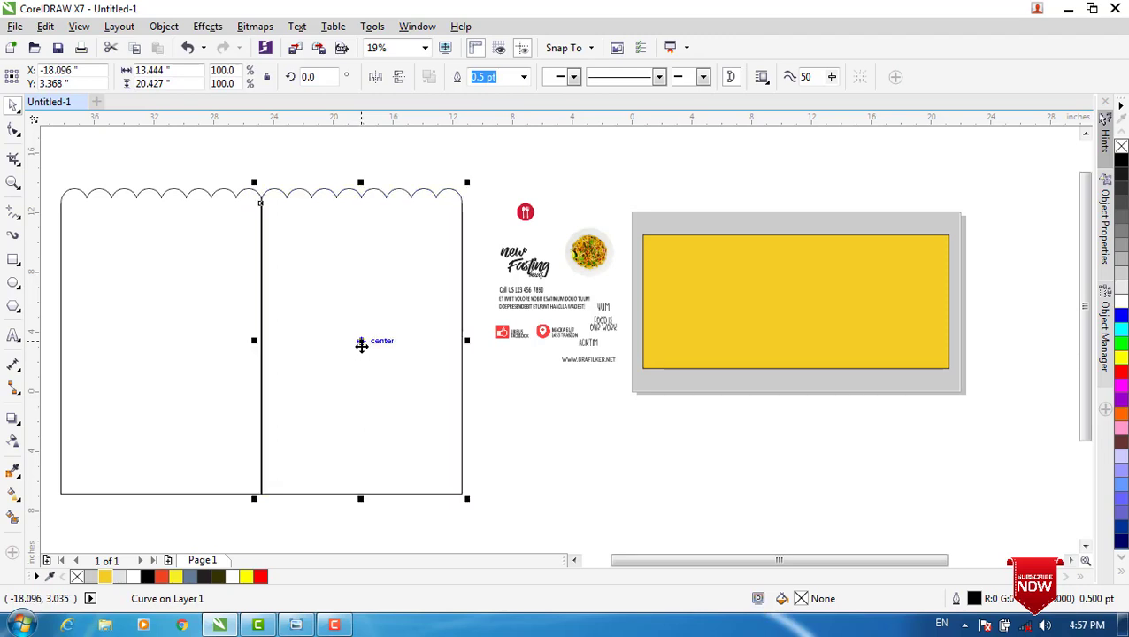
{"action": "key", "text": "ctrl+a"}
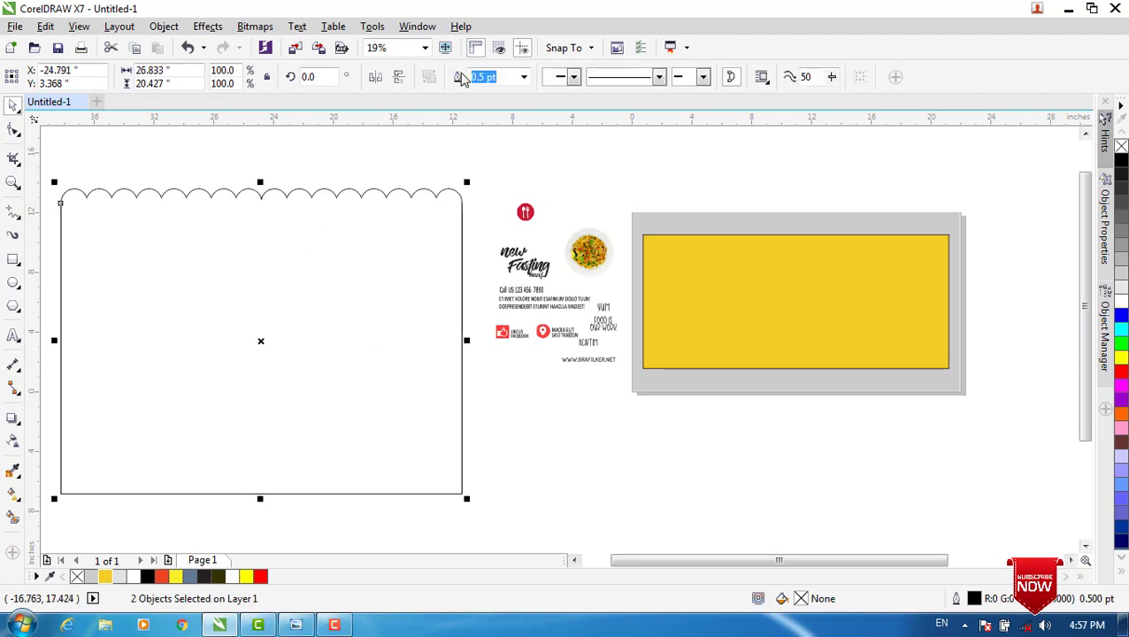
{"action": "key", "text": "ctrl+l"}
- Fill the wide scalloped panel with 20% Black and scale it down to about 16.48 by 12.55 inches
{"action": "left_click", "coordinate": [95, 576]}
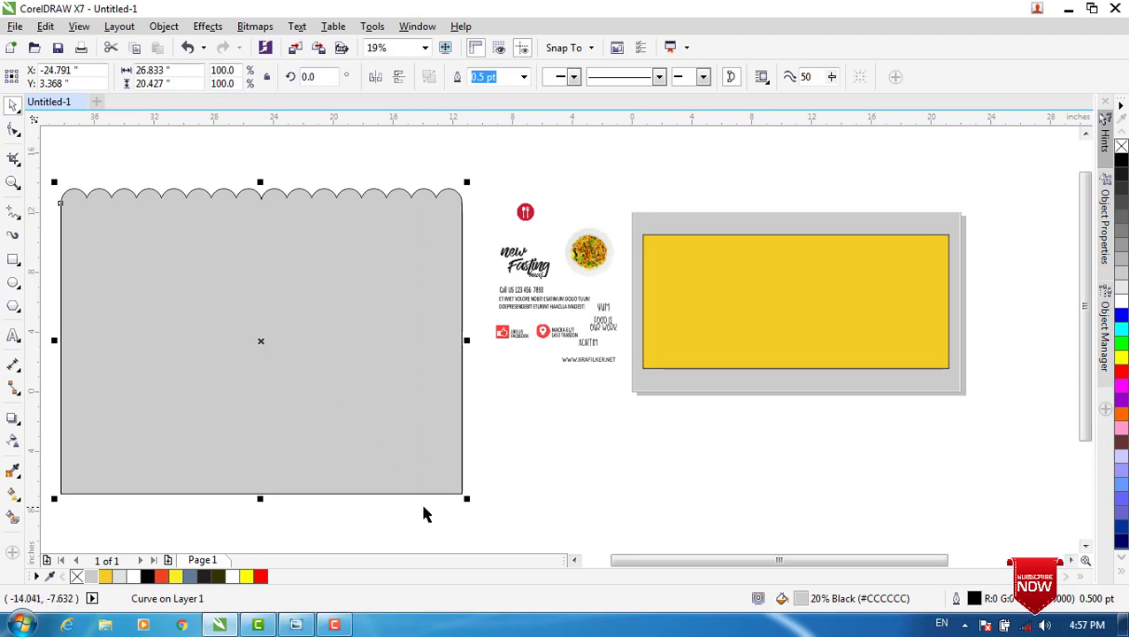
{"action": "left_click_drag", "start_coordinate": [467, 499], "coordinate": [322, 381]}
{"action": "left_click_drag", "start_coordinate": [186, 286], "coordinate": [366, 390]}
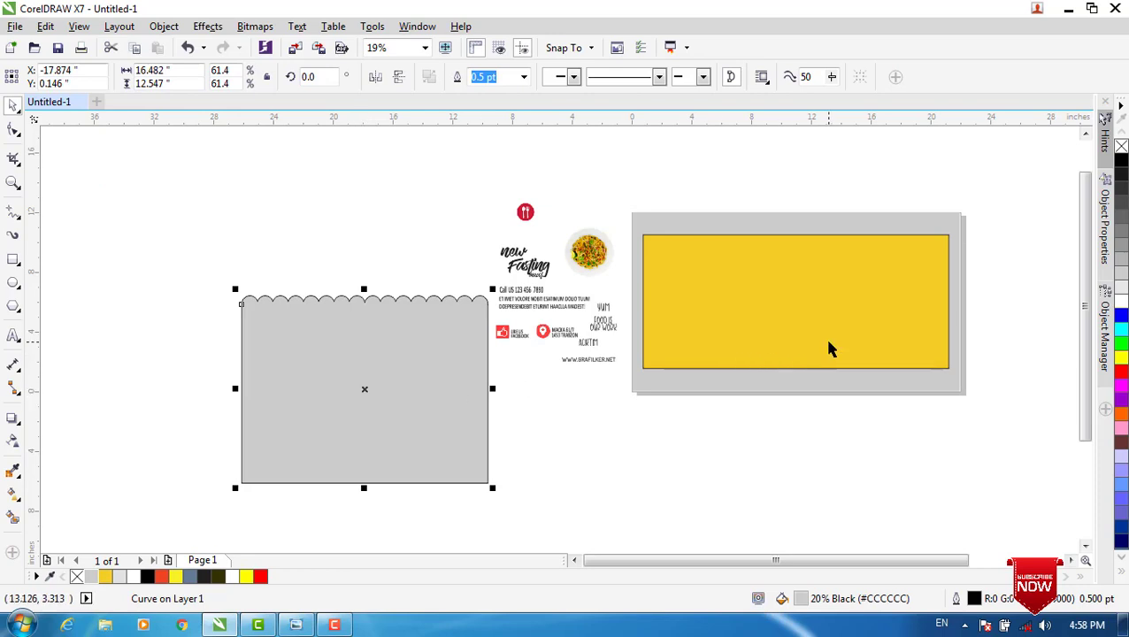
- Move the grey scalloped panel over the yellow rectangle's lower-left corner and PowerClip it inside that rectangle
{"action": "scroll", "coordinate": [829, 349], "scroll_direction": "up", "scroll_amount": 2}
{"action": "left_click_drag", "start_coordinate": [112, 396], "coordinate": [563, 357]}
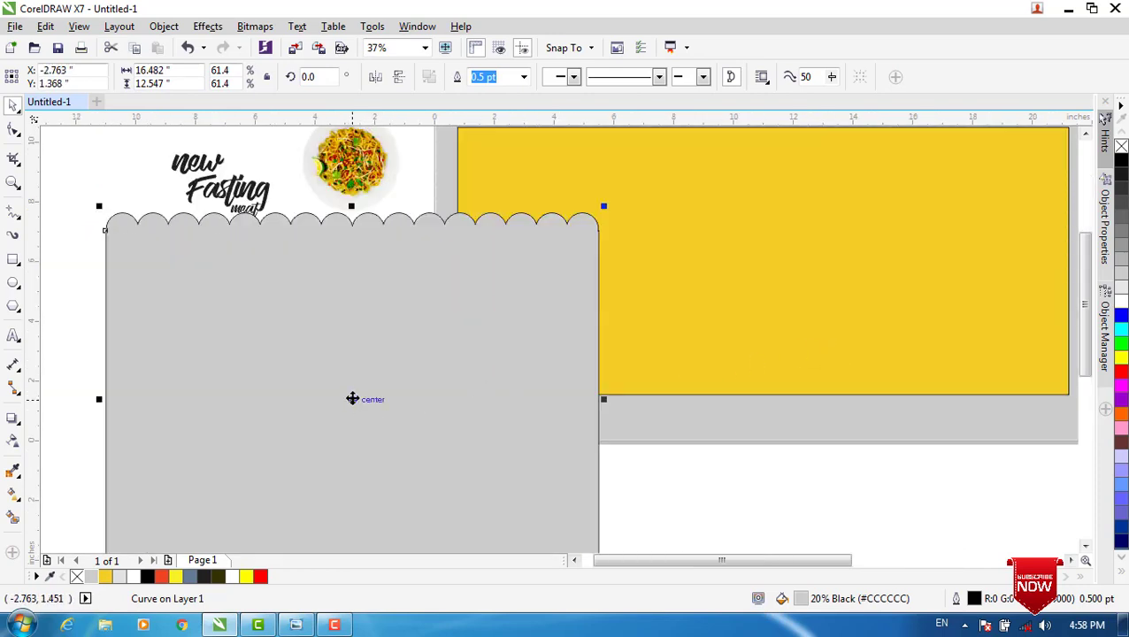
{"action": "scroll", "coordinate": [352, 398], "scroll_direction": "down", "scroll_amount": 2}
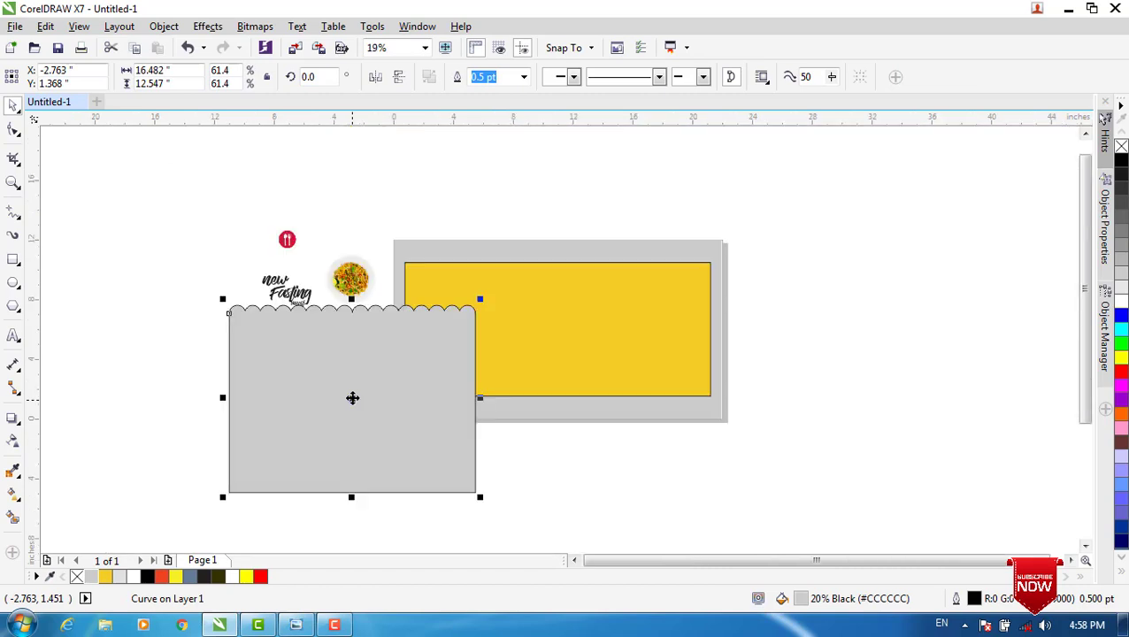
{"action": "right_click", "coordinate": [353, 398]}
{"action": "left_click", "coordinate": [426, 191]}
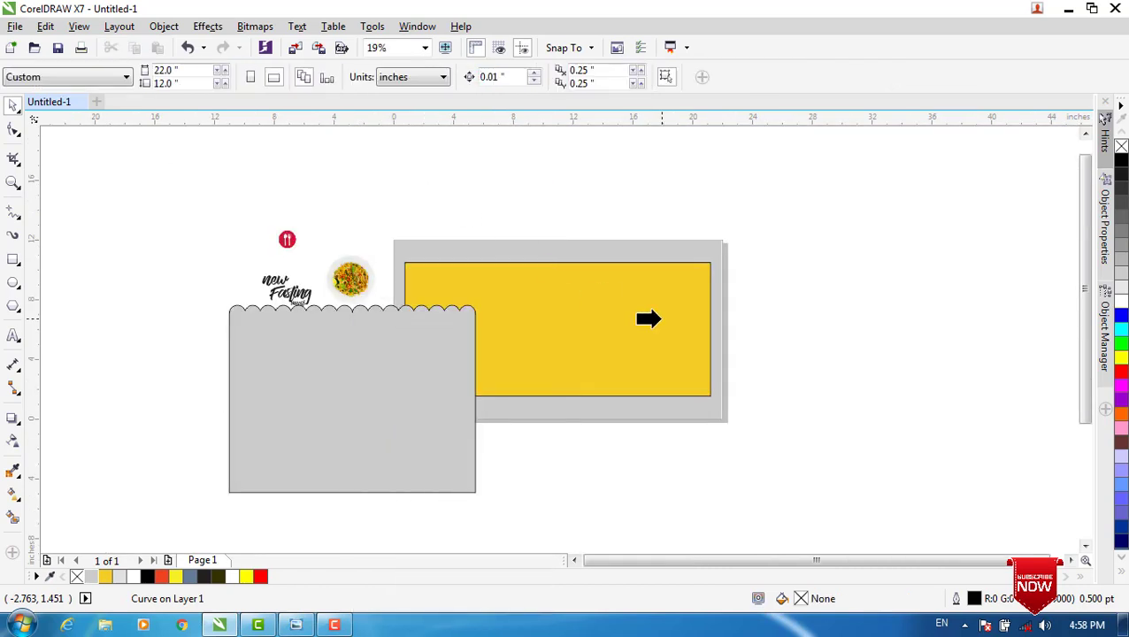
{"action": "left_click", "coordinate": [655, 319]}
- Edit the PowerClip contents, placing the scalloped panel over the frame's right half and rotating it to about 53.9 degrees
{"action": "left_click", "coordinate": [516, 422]}
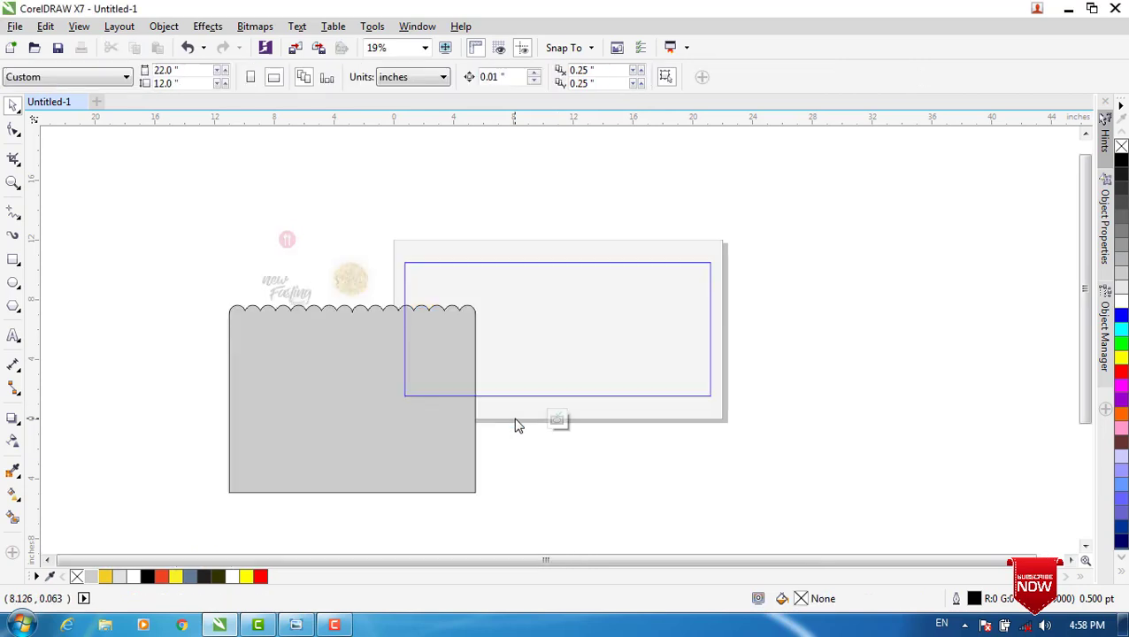
{"action": "left_click_drag", "start_coordinate": [339, 431], "coordinate": [637, 388]}
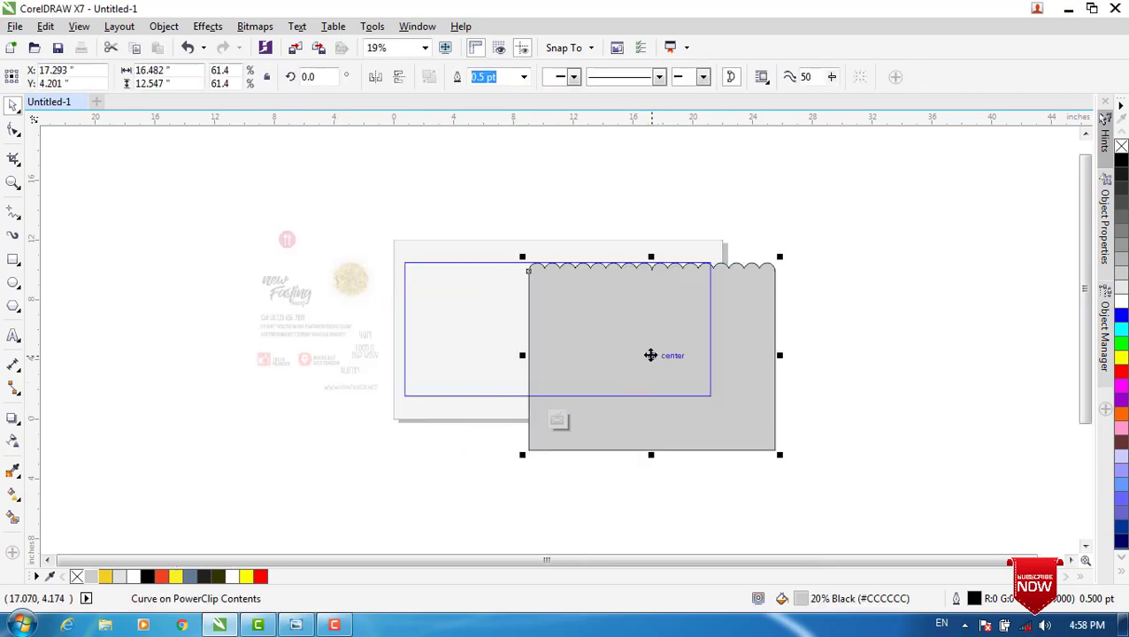
{"action": "left_click_drag", "start_coordinate": [782, 256], "coordinate": [675, 226]}
{"action": "left_click_drag", "start_coordinate": [628, 315], "coordinate": [655, 349]}
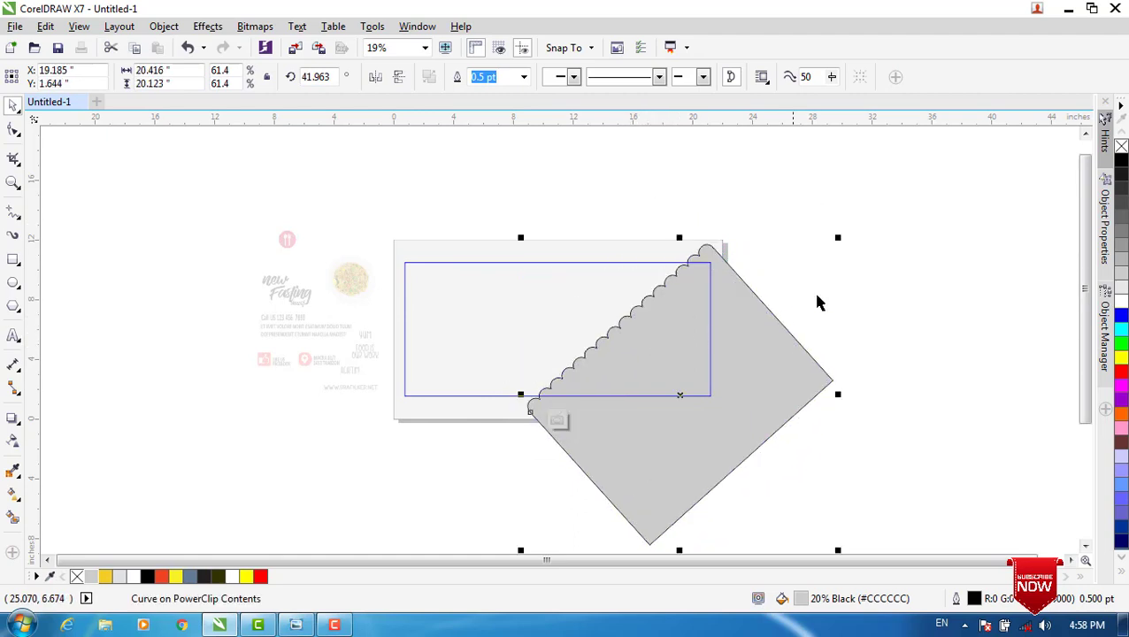
{"action": "left_click", "coordinate": [688, 394]}
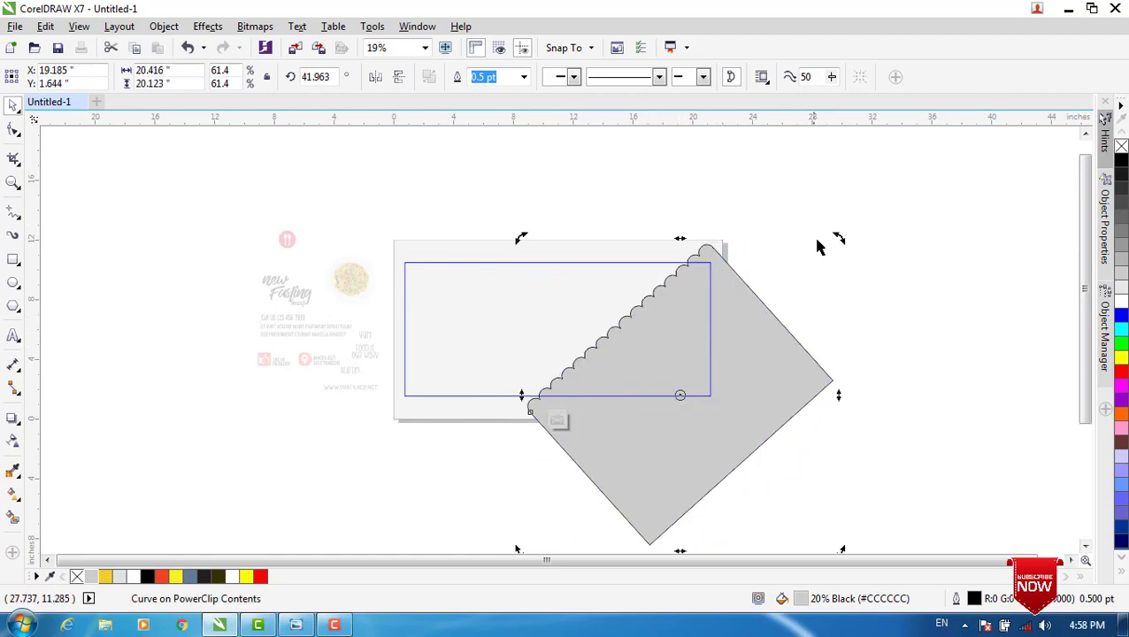
{"action": "left_click_drag", "start_coordinate": [841, 235], "coordinate": [790, 225]}
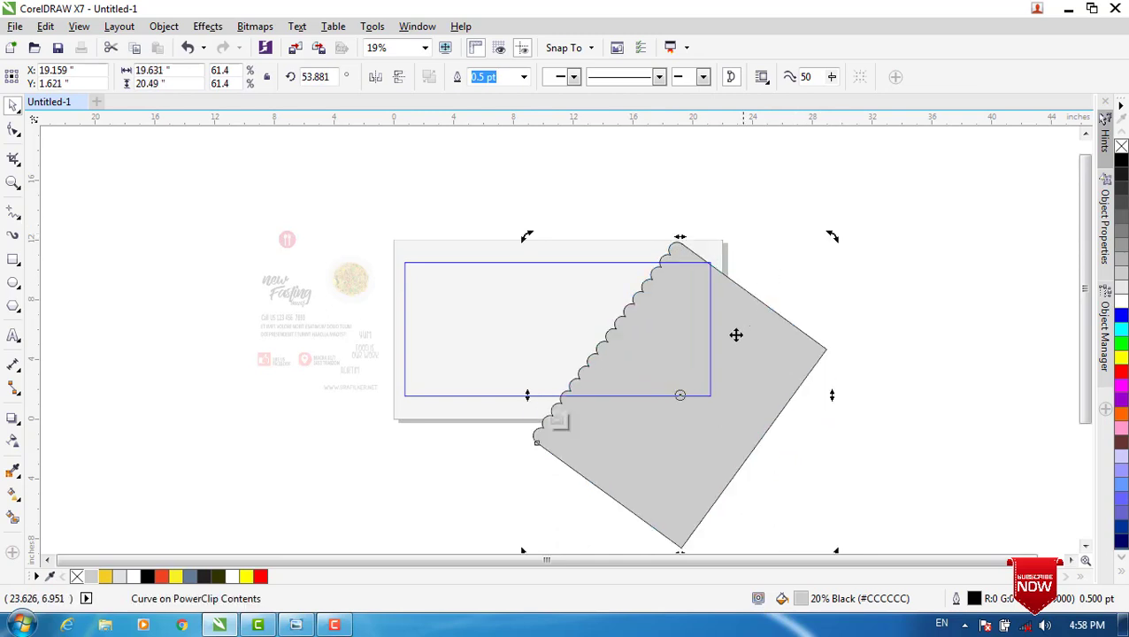
- Shift the rotated panel right and slightly up, to about X 20.74 and Y 2.65 inches
{"action": "left_click_drag", "start_coordinate": [710, 405], "coordinate": [770, 400]}
{"action": "left_click", "coordinate": [767, 400]}
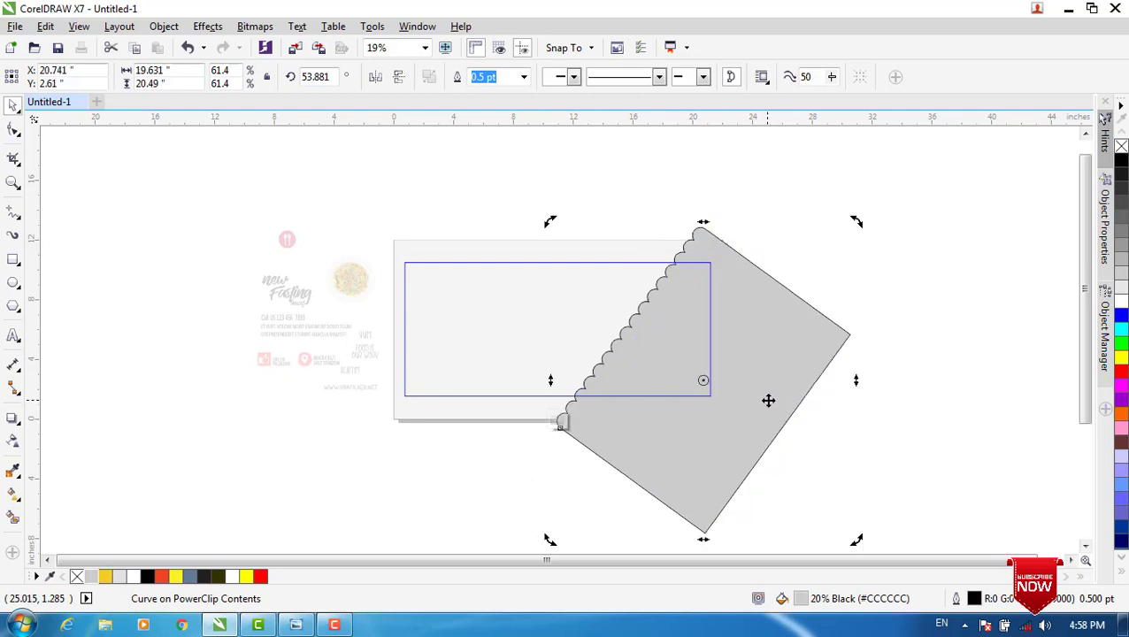
{"action": "key", "text": "Up"}
{"action": "key", "text": "Up"}
{"action": "key", "text": "Up"}
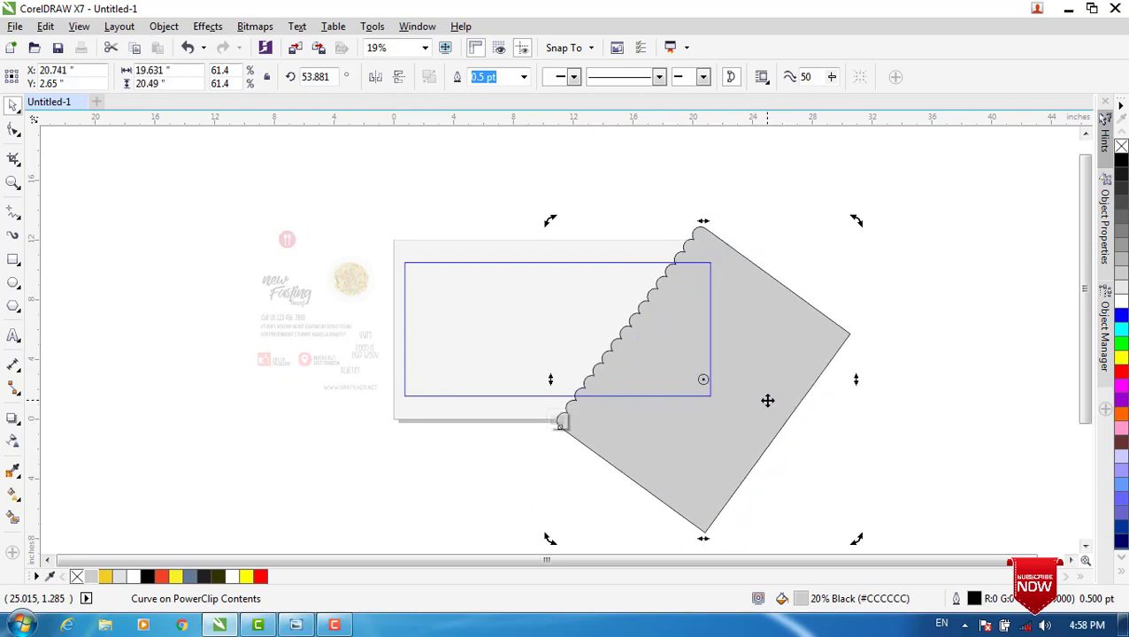
- Nudge the rotated scalloped panel up to Y 2.76 inches inside the PowerClip frame
{"action": "key", "text": "Up"}
{"action": "key", "text": "Up"}
{"action": "key", "text": "Up"}
{"action": "key", "text": "Up"}
{"action": "key", "text": "Up"}
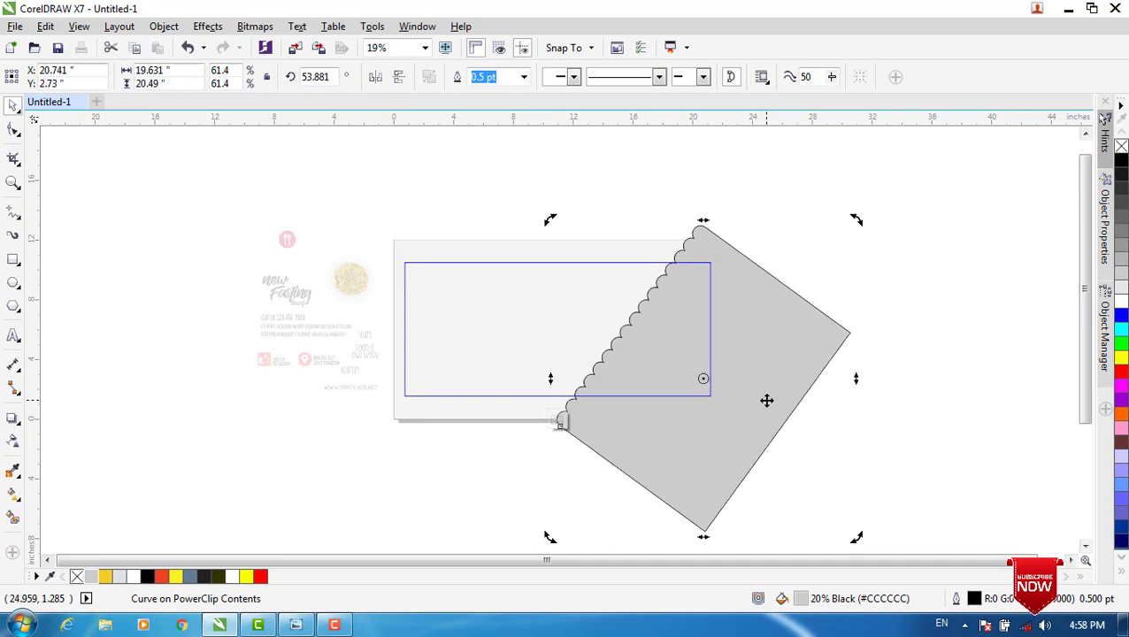
{"action": "key", "text": "Up"}
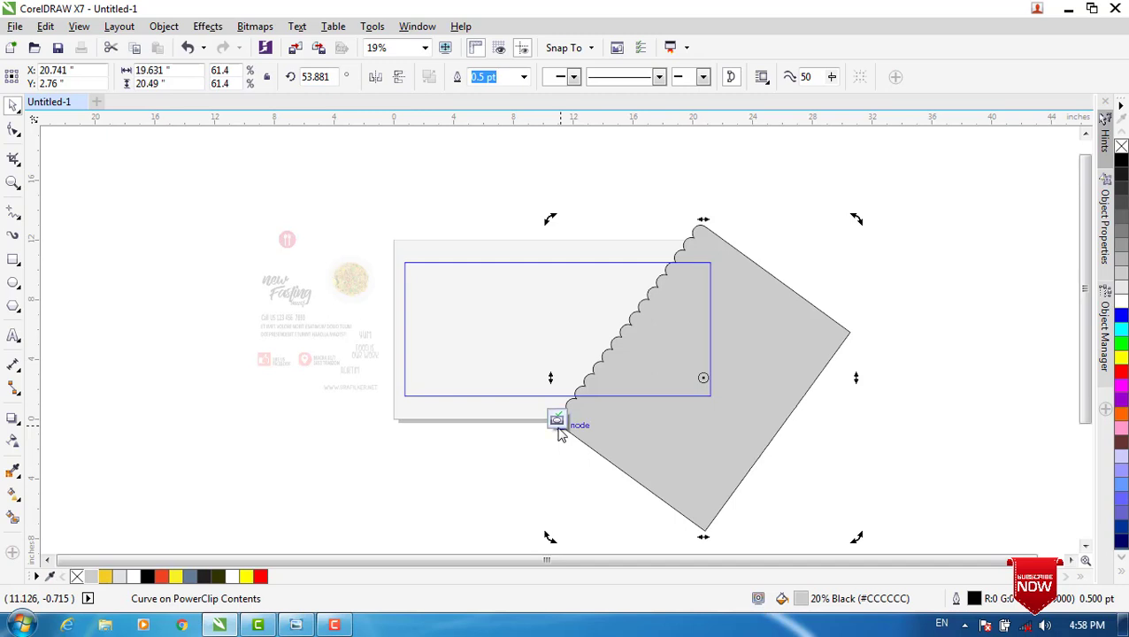
- Remove the scalloped panel's outline, fill it white, and finish editing the PowerClip
{"action": "right_click", "coordinate": [77, 576]}
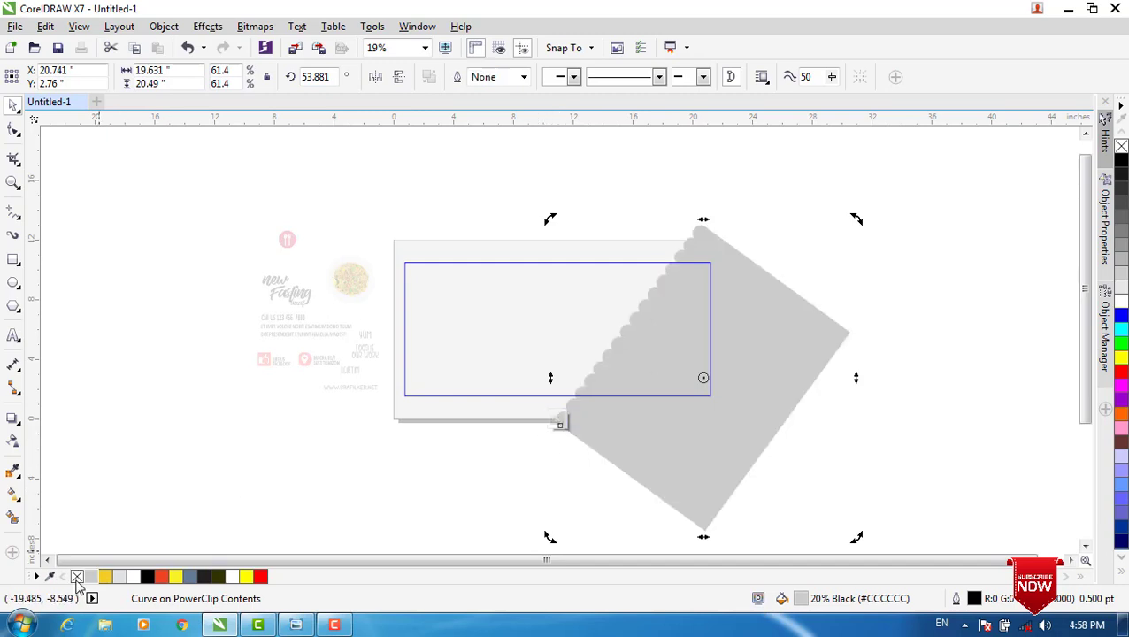
{"action": "left_click", "coordinate": [133, 576]}
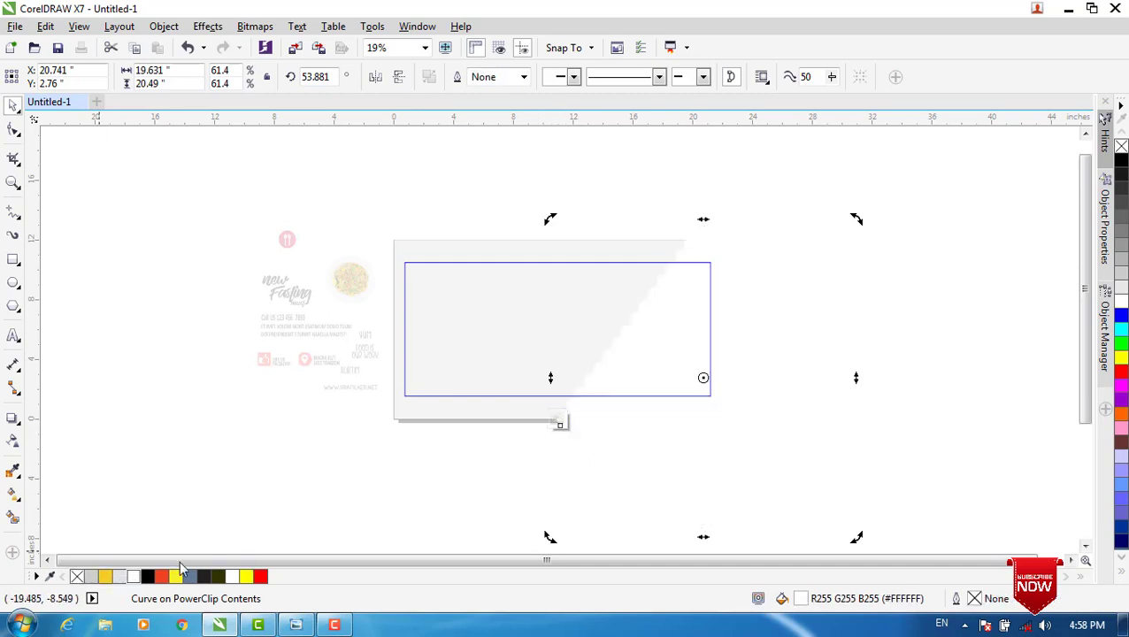
{"action": "left_click", "coordinate": [557, 421]}
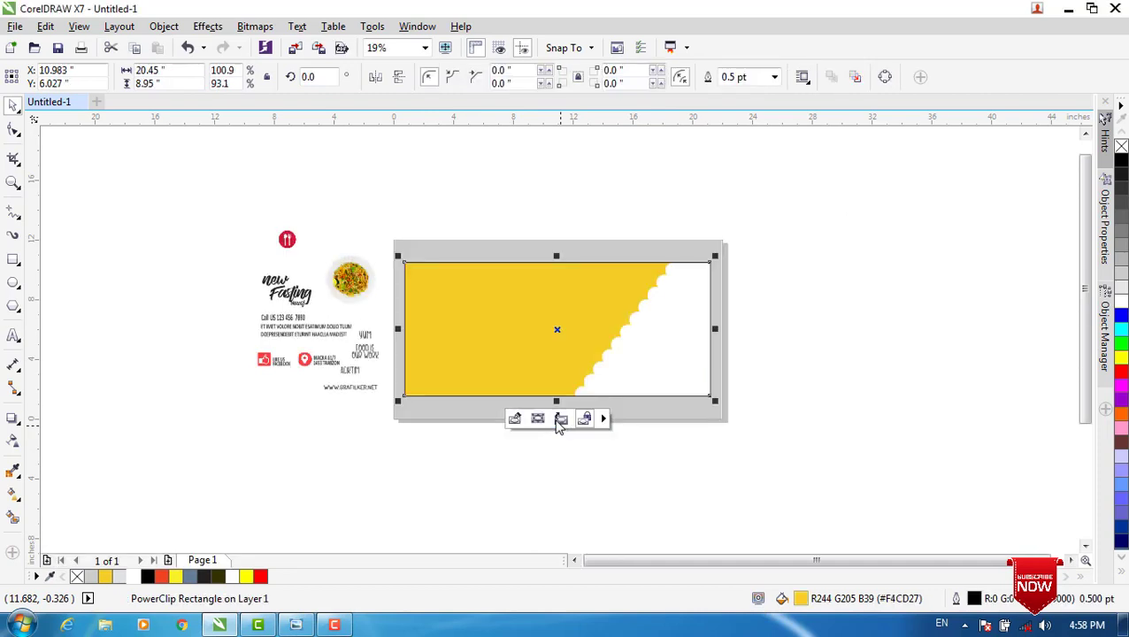
{"action": "left_click", "coordinate": [440, 217]}
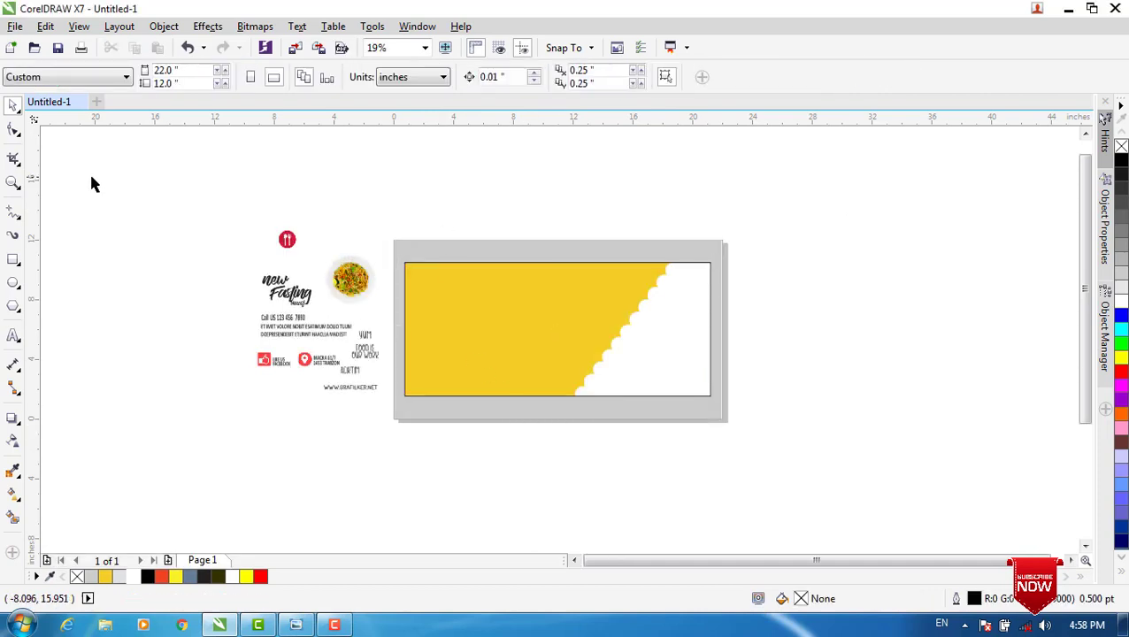
- Place a copy of the noodle plate image over the upper part of the banner's scalloped edge, keeping the original outside the page
{"action": "left_click", "coordinate": [13, 181]}
{"action": "left_click_drag", "start_coordinate": [243, 193], "coordinate": [741, 448]}
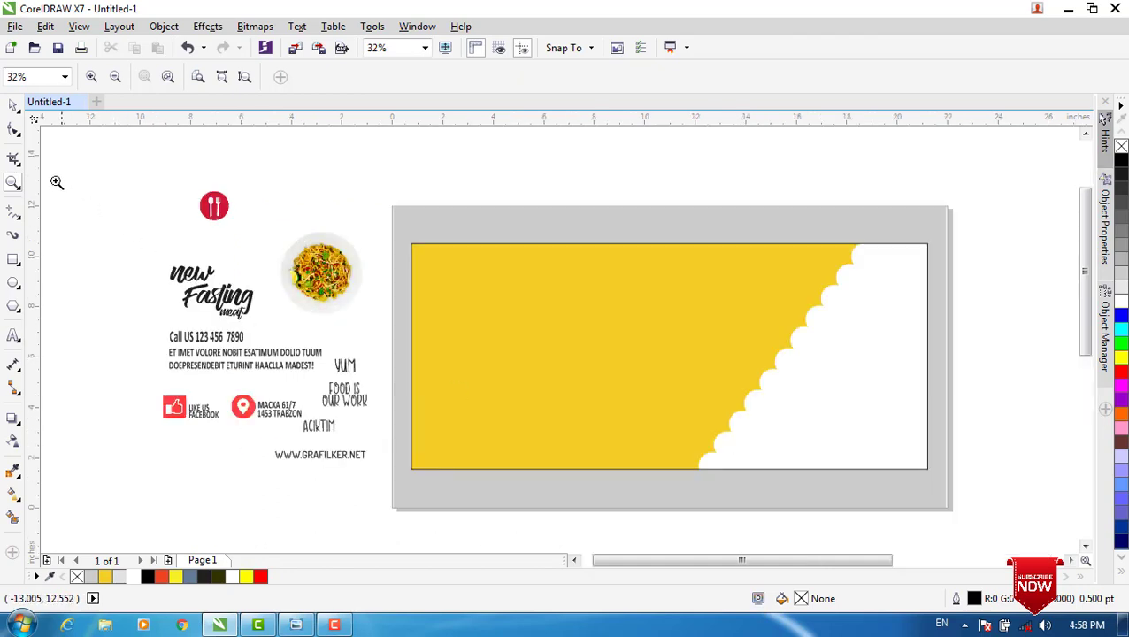
{"action": "left_click", "coordinate": [14, 106]}
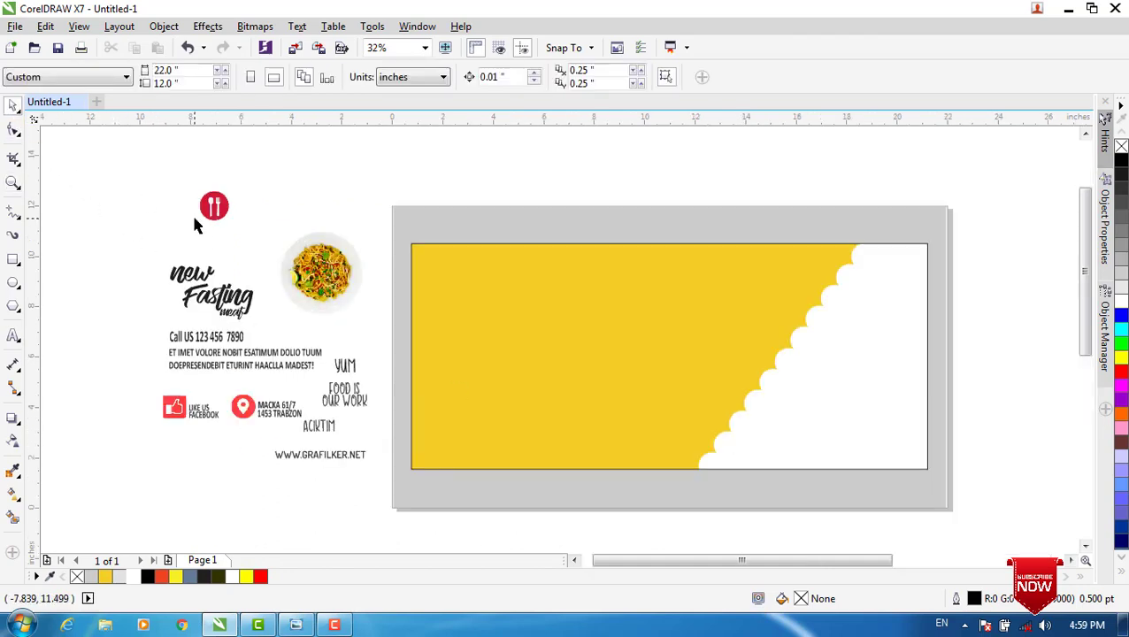
{"action": "left_click", "coordinate": [326, 276]}
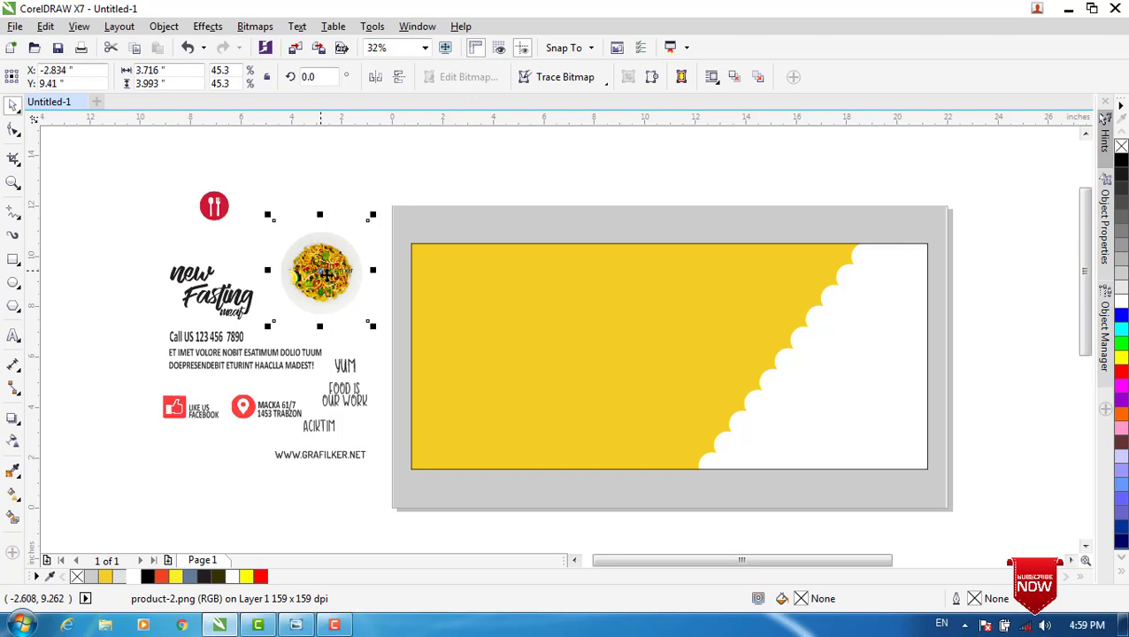
{"action": "left_click_drag", "start_coordinate": [323, 270], "coordinate": [832, 305]}
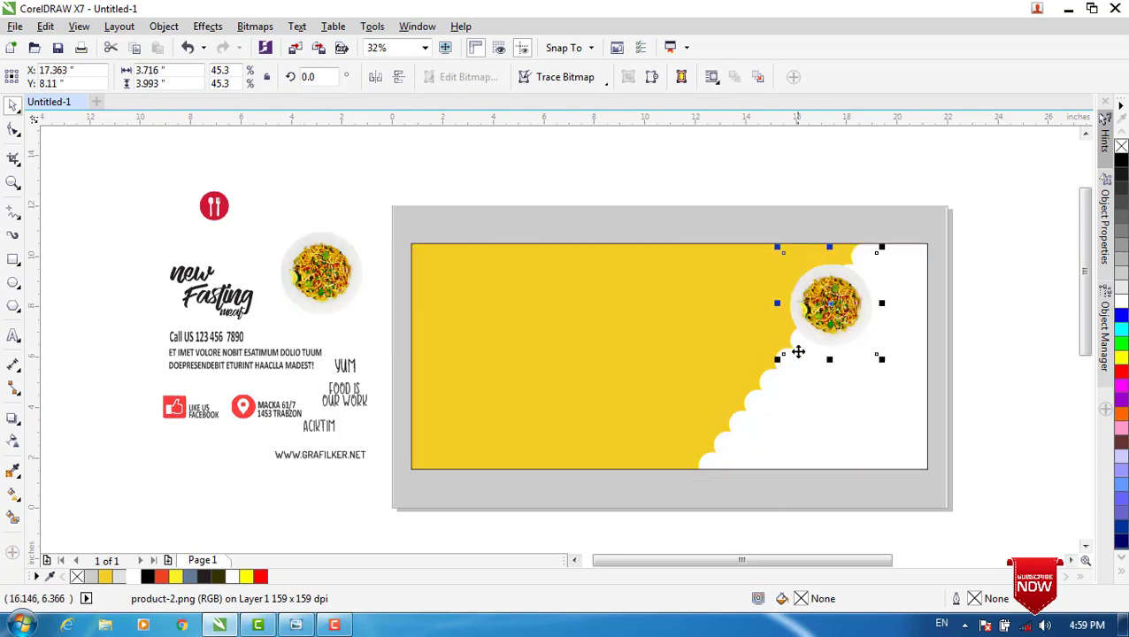
- Enlarge the copied plate image to about 7.53 by 8.09 inches over the white scalloped area
{"action": "left_click_drag", "start_coordinate": [778, 359], "coordinate": [705, 437]}
{"action": "left_click_drag", "start_coordinate": [798, 343], "coordinate": [828, 332]}
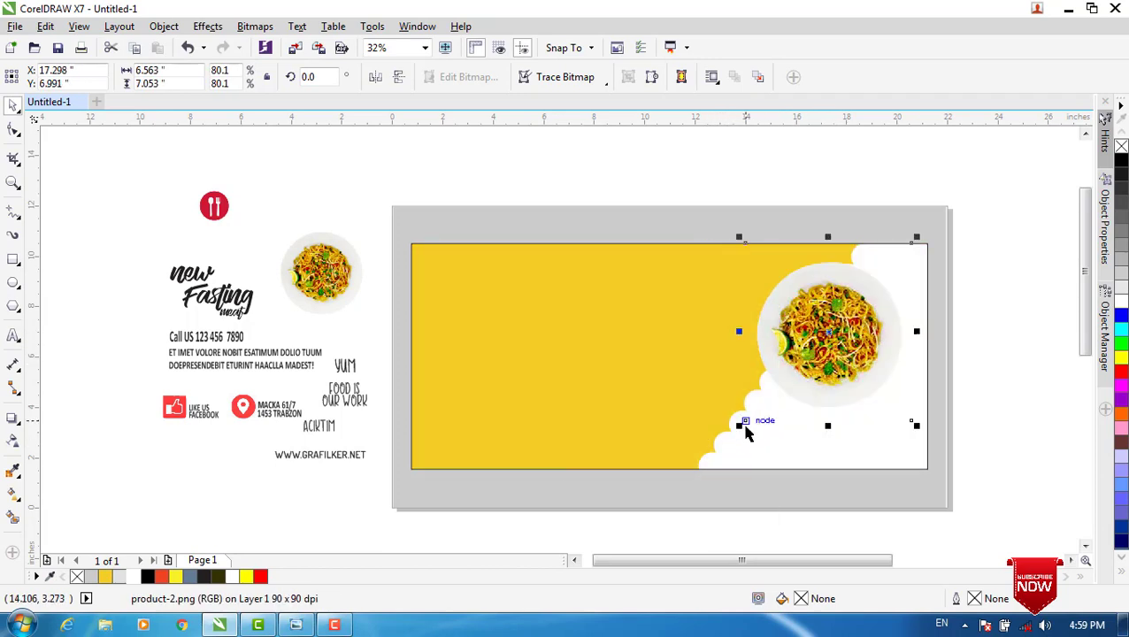
{"action": "left_click_drag", "start_coordinate": [739, 426], "coordinate": [715, 452]}
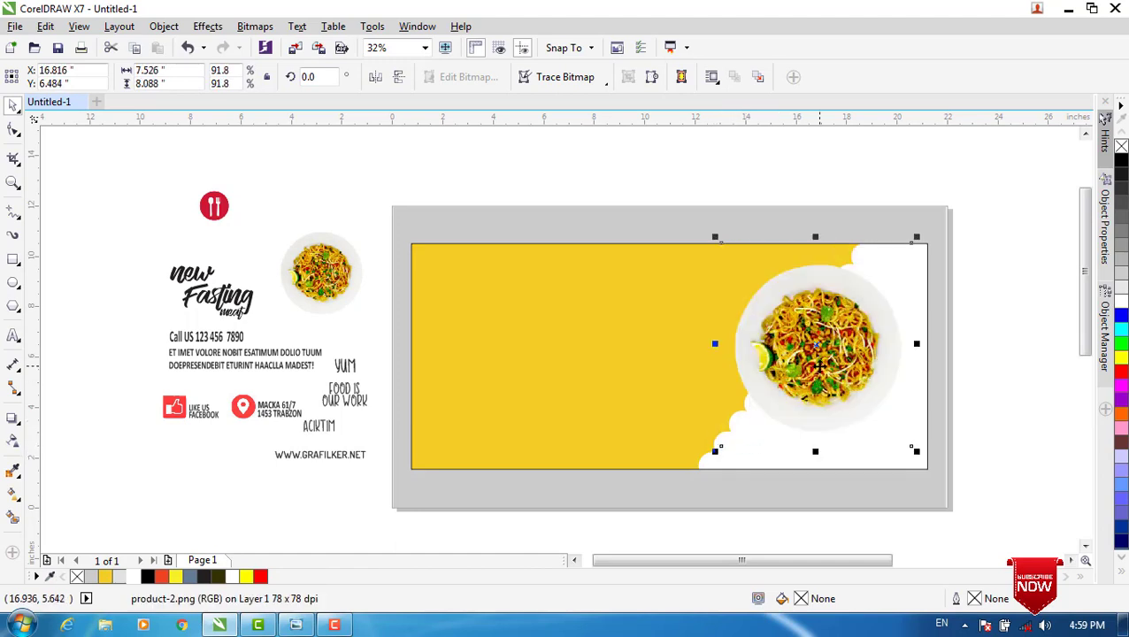
- Nudge the enlarged plate image right and up to about X 17.11 and Y 6.75 inches
{"action": "key", "text": "Up"}
{"action": "key", "text": "Right"}
{"action": "key", "text": "Right"}
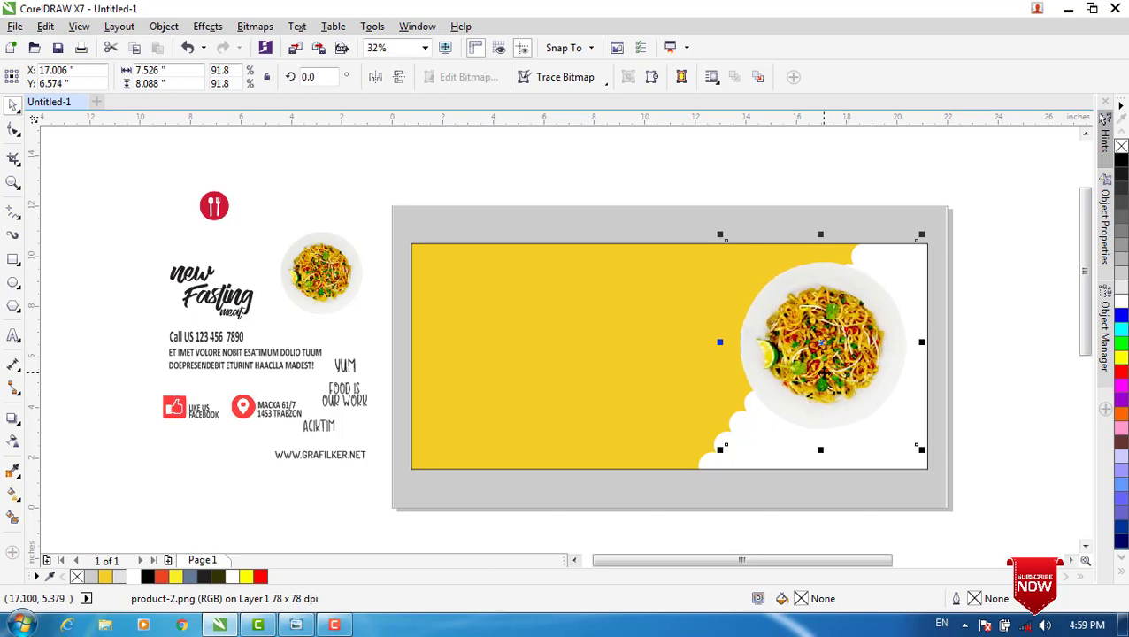
{"action": "key", "text": "Right"}
{"action": "key", "text": "Up"}
{"action": "key", "text": "Up"}
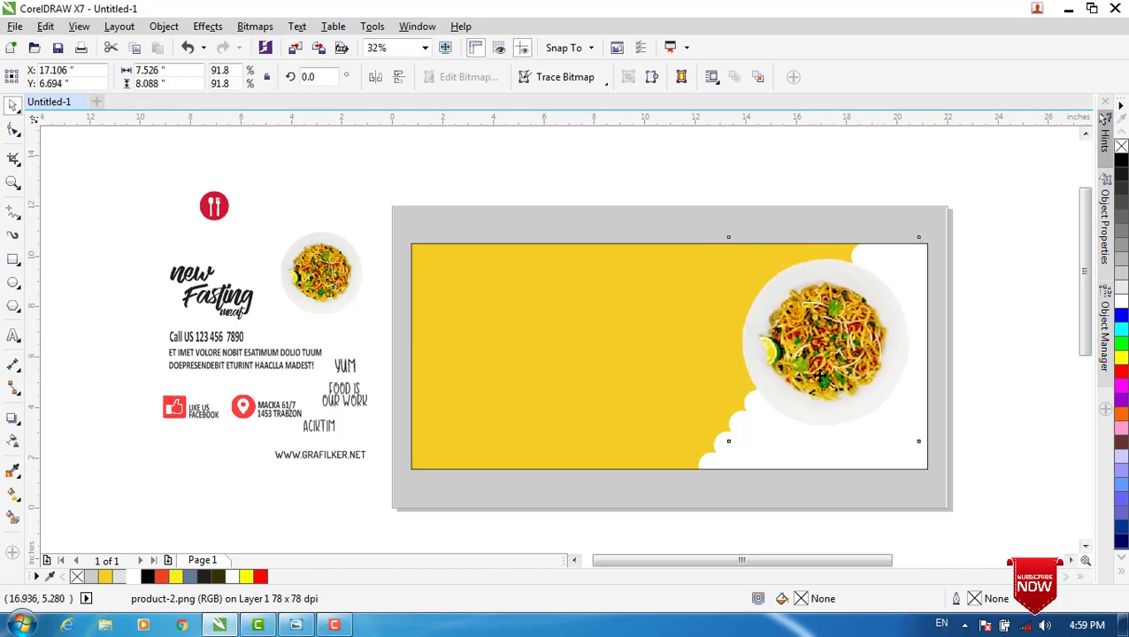
- Draw a circle around the banner's plate, scale it to about 7.14 inches across and position it near X 17.16, Y 6.65 inches
{"action": "left_click", "coordinate": [13, 282]}
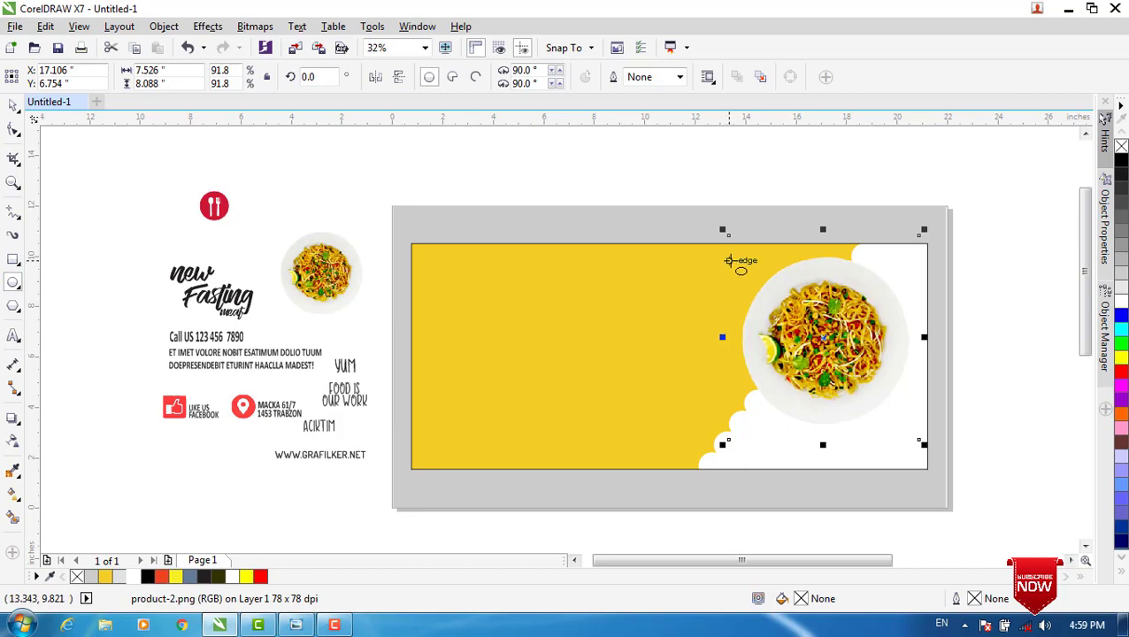
{"action": "left_click_drag", "start_coordinate": [727, 260], "coordinate": [881, 453]}
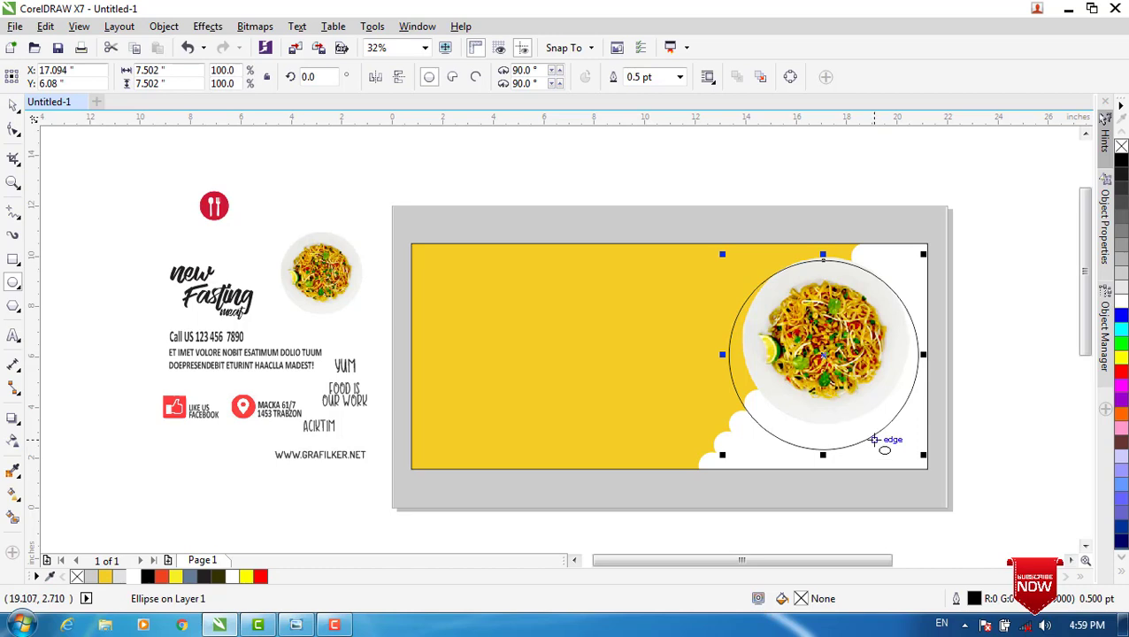
{"action": "left_click", "coordinate": [13, 105]}
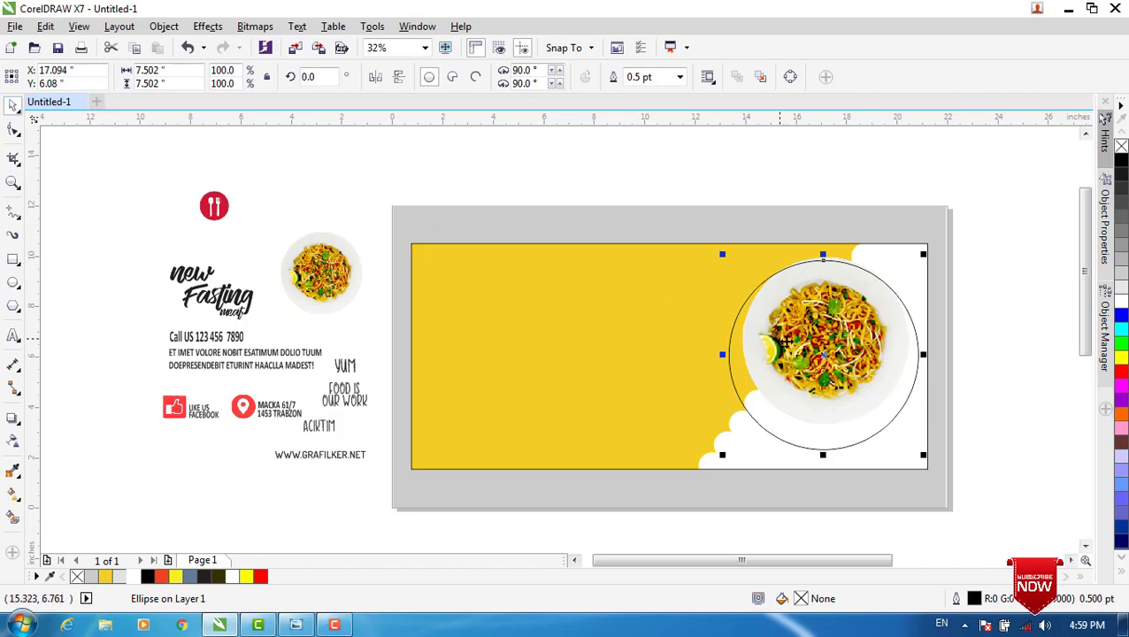
{"action": "left_click_drag", "start_coordinate": [825, 359], "coordinate": [826, 343]}
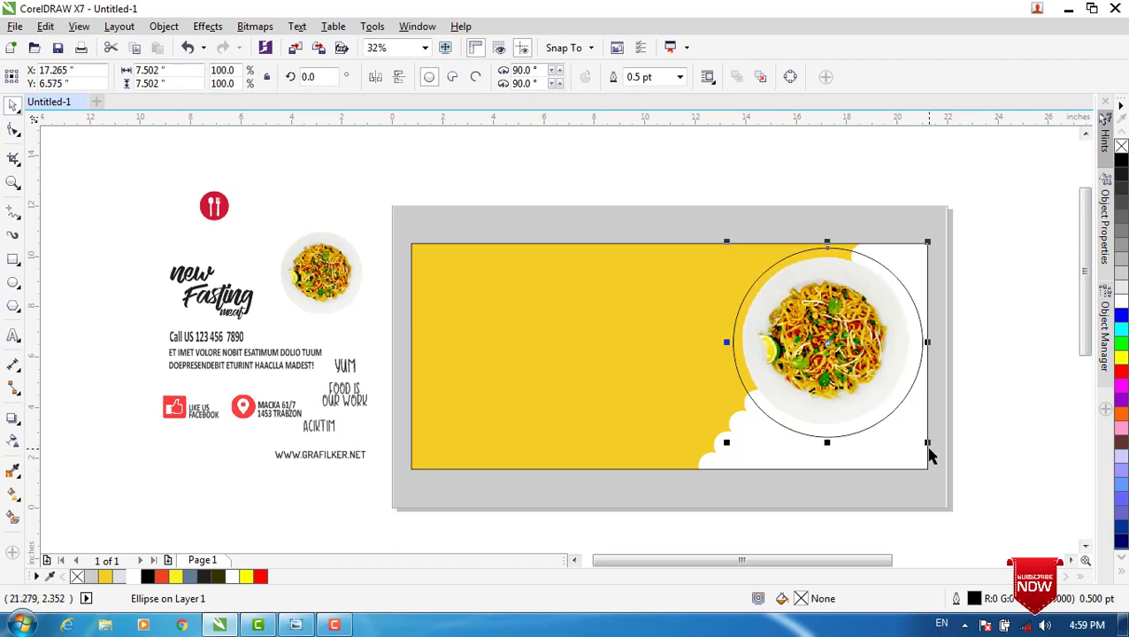
{"action": "left_click_drag", "start_coordinate": [926, 442], "coordinate": [919, 436]}
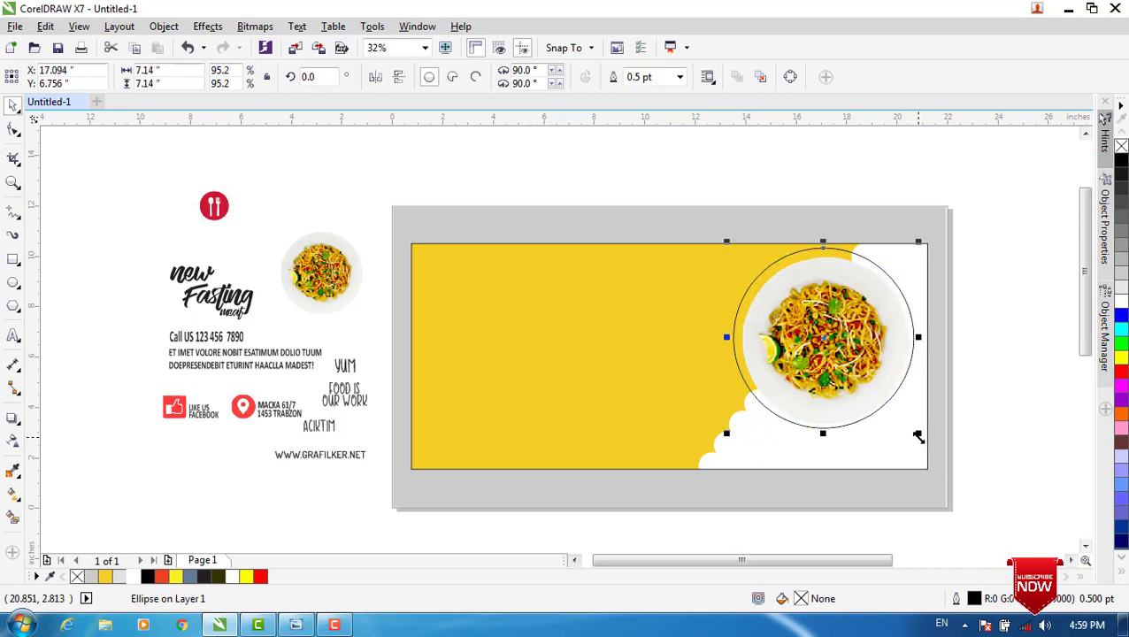
{"action": "key", "text": "Right"}
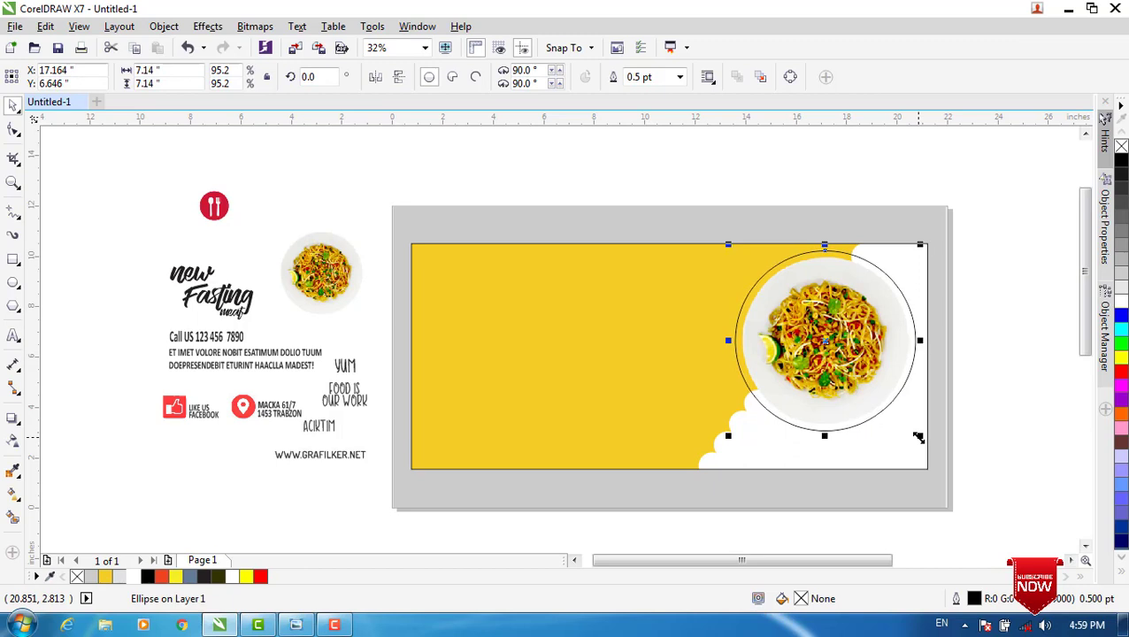
- Nudge the banner's plate image slightly right to about X 17.12 inches within the circle and deselect it
{"action": "left_click", "coordinate": [919, 438]}
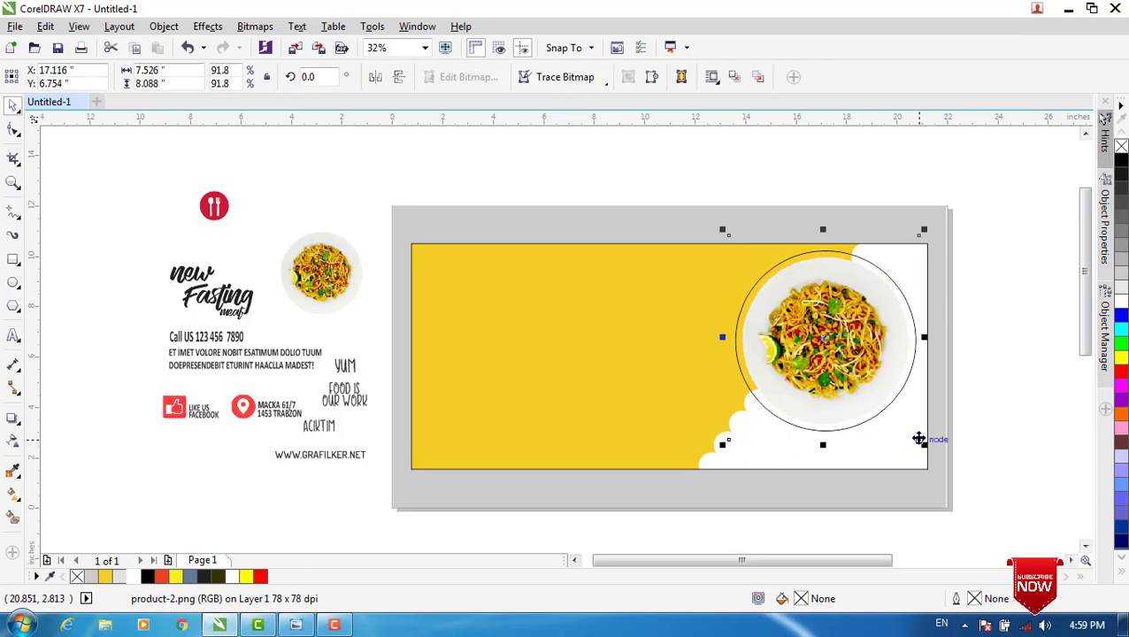
{"action": "key", "text": "Down"}
{"action": "key", "text": "Down"}
{"action": "left_click", "coordinate": [919, 438]}
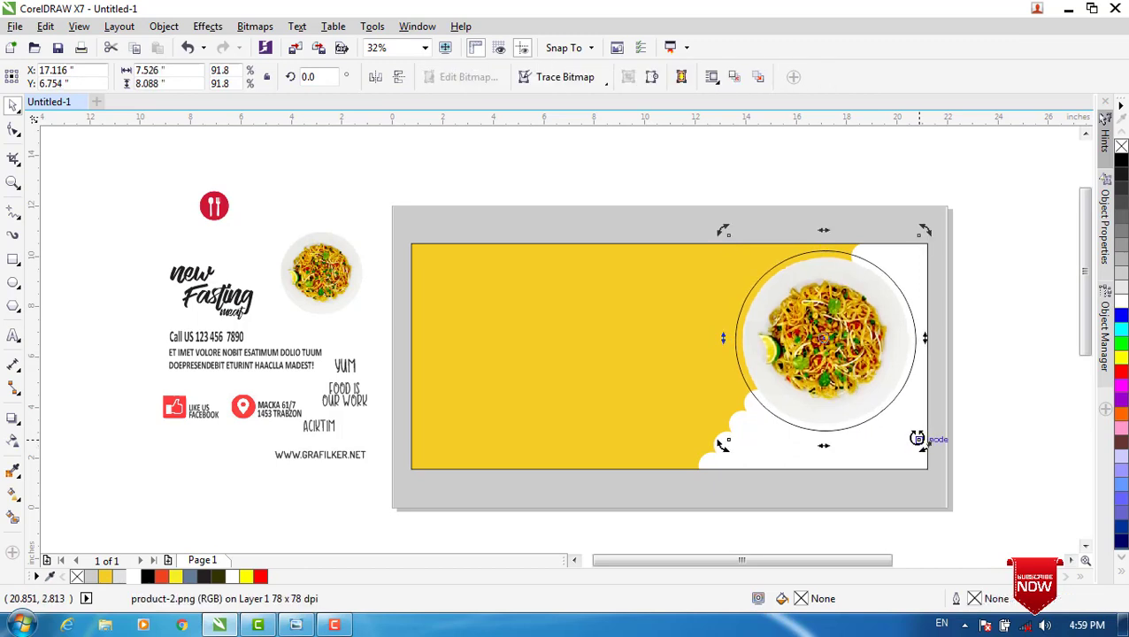
{"action": "left_click", "coordinate": [983, 385]}
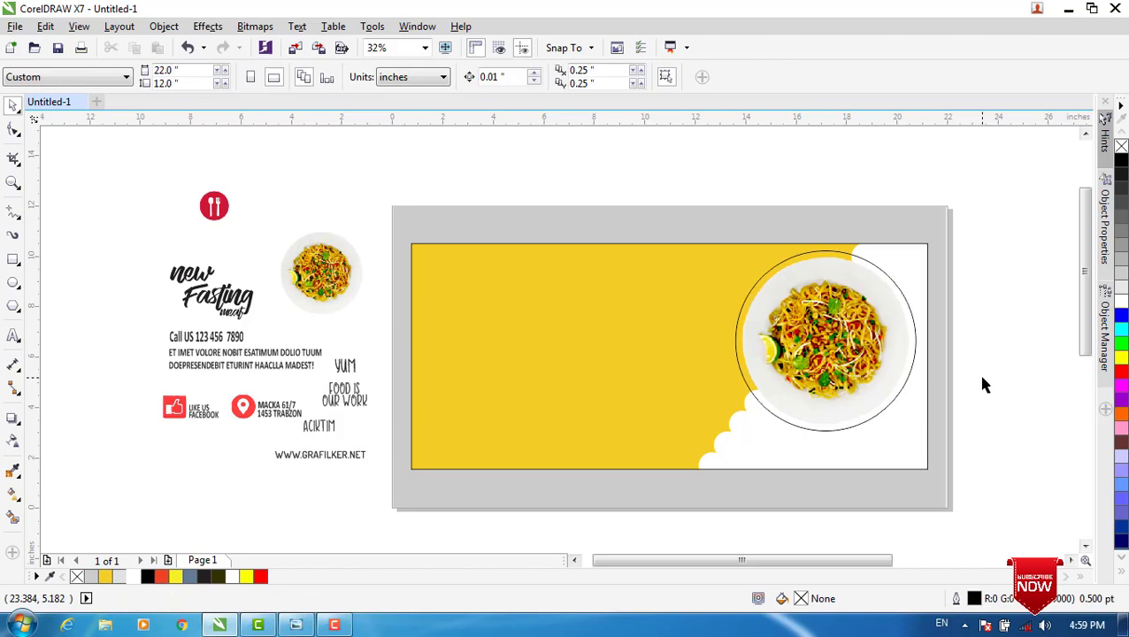
- Give the circle around the plate a white, dotted 8.0 pt outline, with the behind-fill and scale-with-object options enabled
{"action": "left_click", "coordinate": [860, 259]}
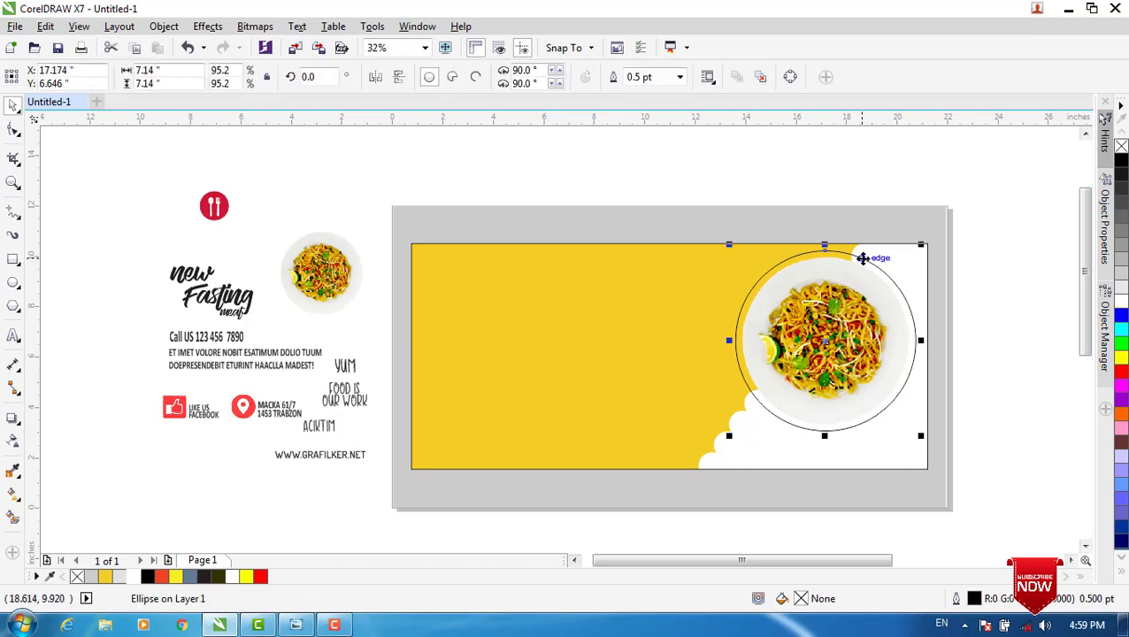
{"action": "key", "text": "F12"}
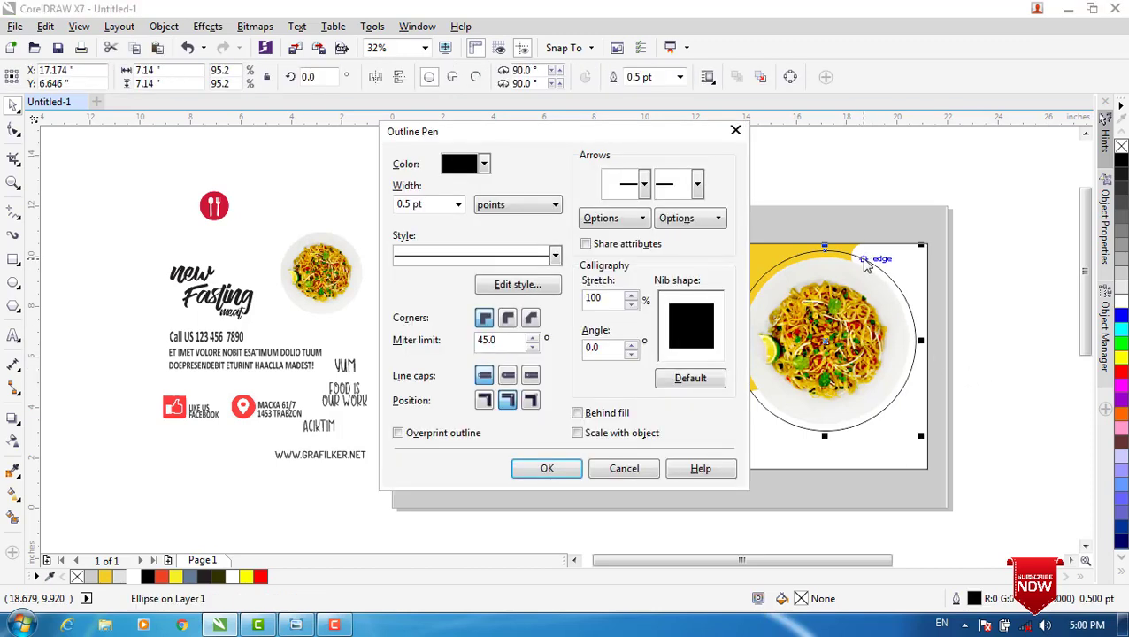
{"action": "left_click", "coordinate": [484, 166]}
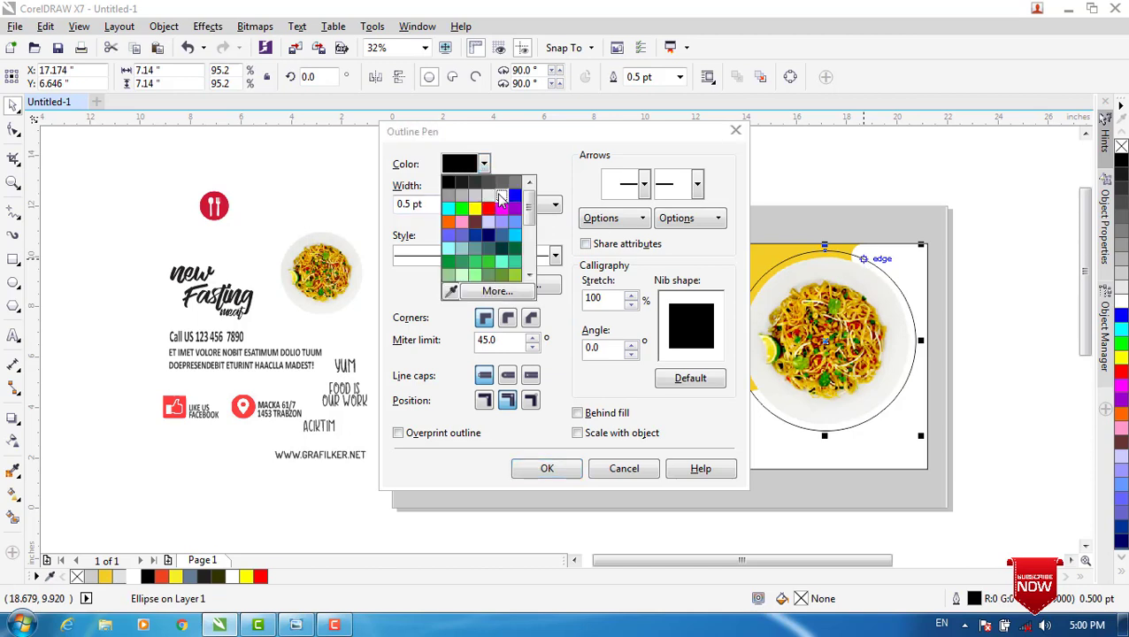
{"action": "left_click", "coordinate": [447, 181]}
{"action": "left_click", "coordinate": [458, 205]}
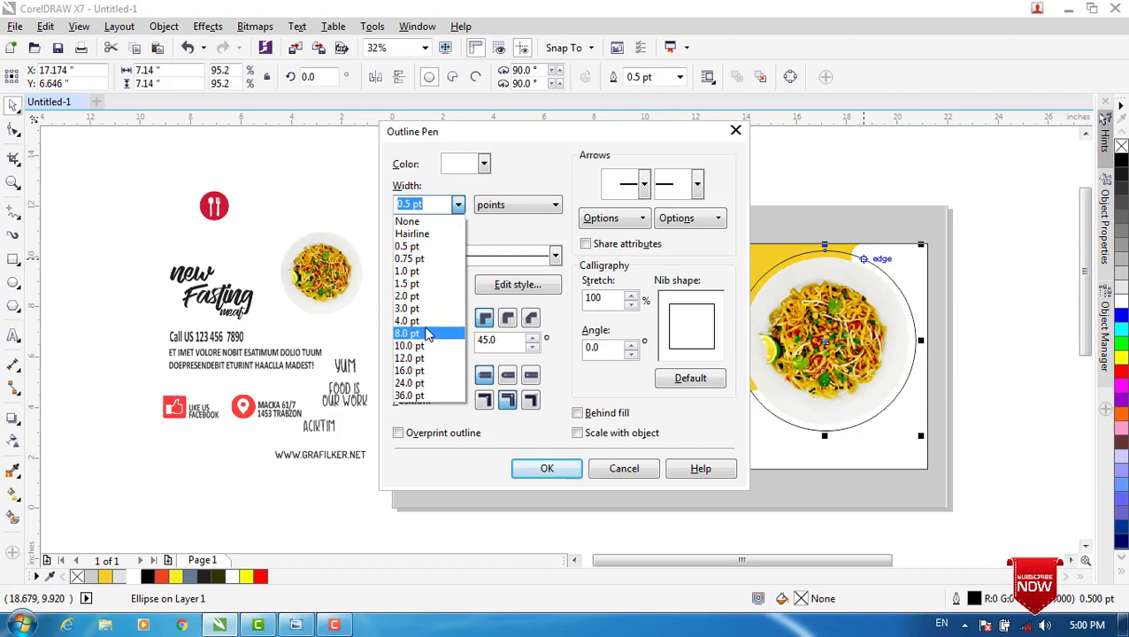
{"action": "left_click", "coordinate": [427, 335]}
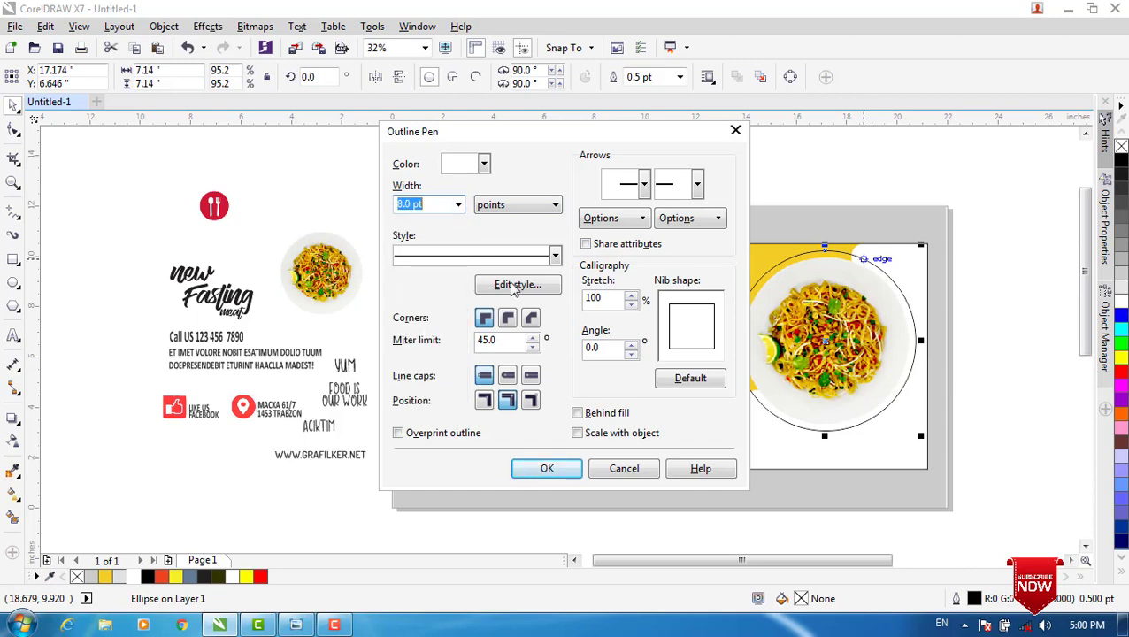
{"action": "left_click", "coordinate": [555, 257]}
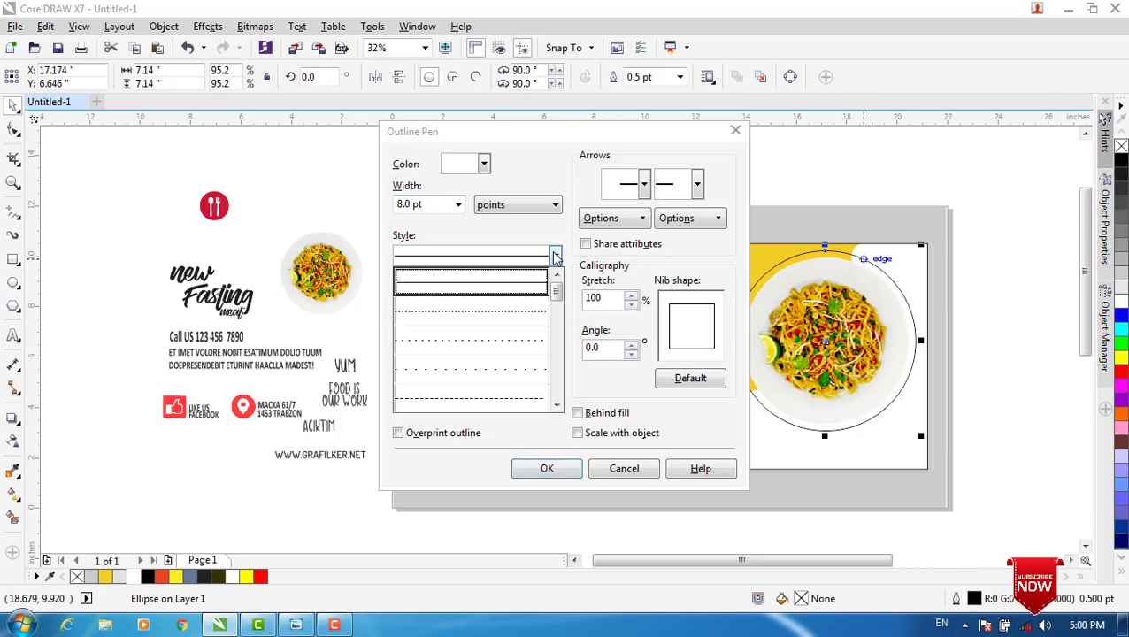
{"action": "left_click", "coordinate": [522, 312]}
{"action": "left_click", "coordinate": [485, 319]}
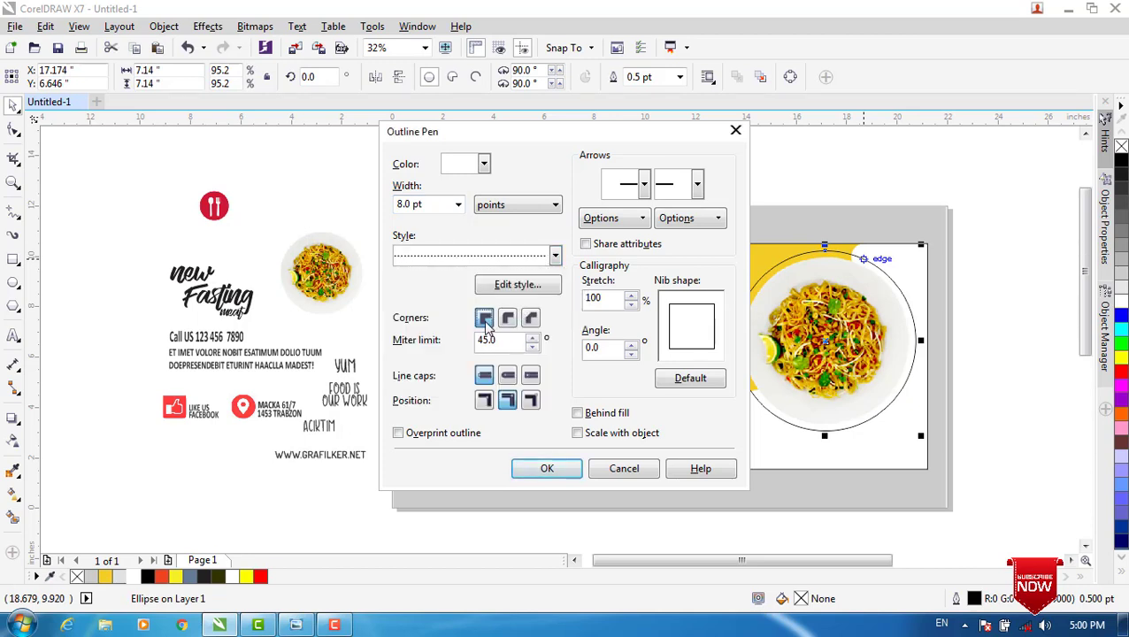
{"action": "left_click", "coordinate": [576, 416]}
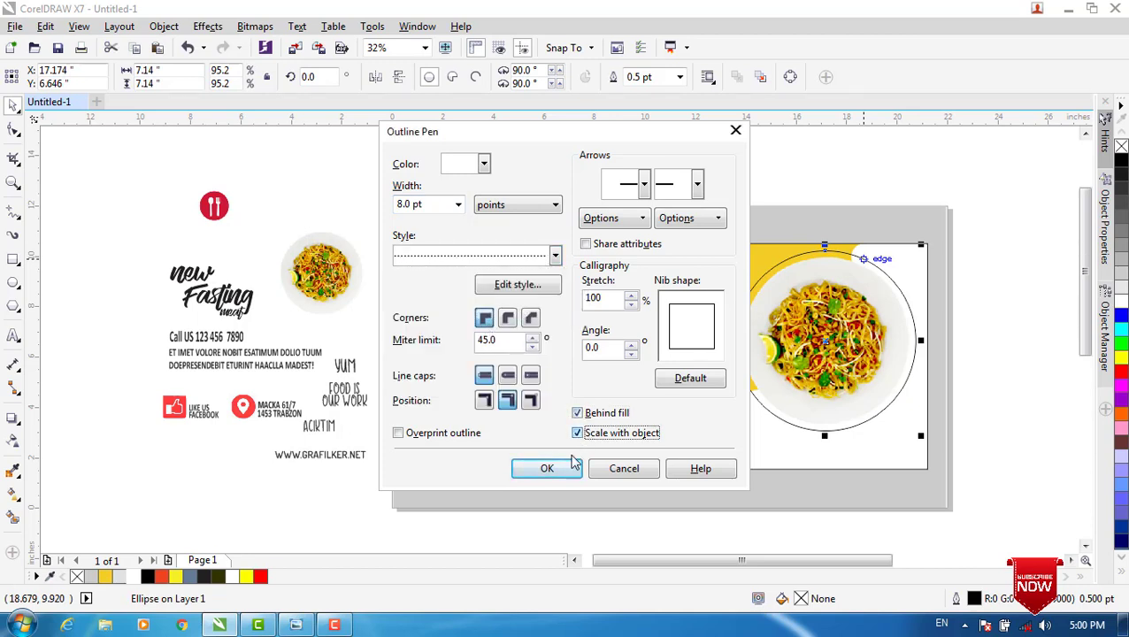
{"action": "left_click", "coordinate": [571, 467]}
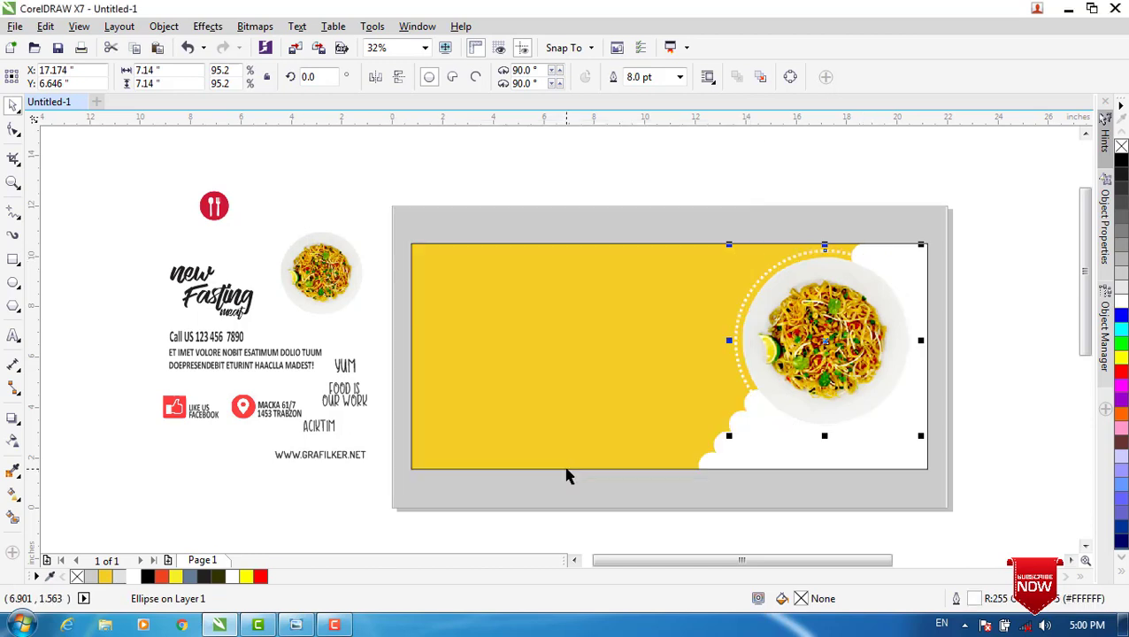
- Reduce the circle's dotted outline width to 4.0 pt
{"action": "key", "text": "F12"}
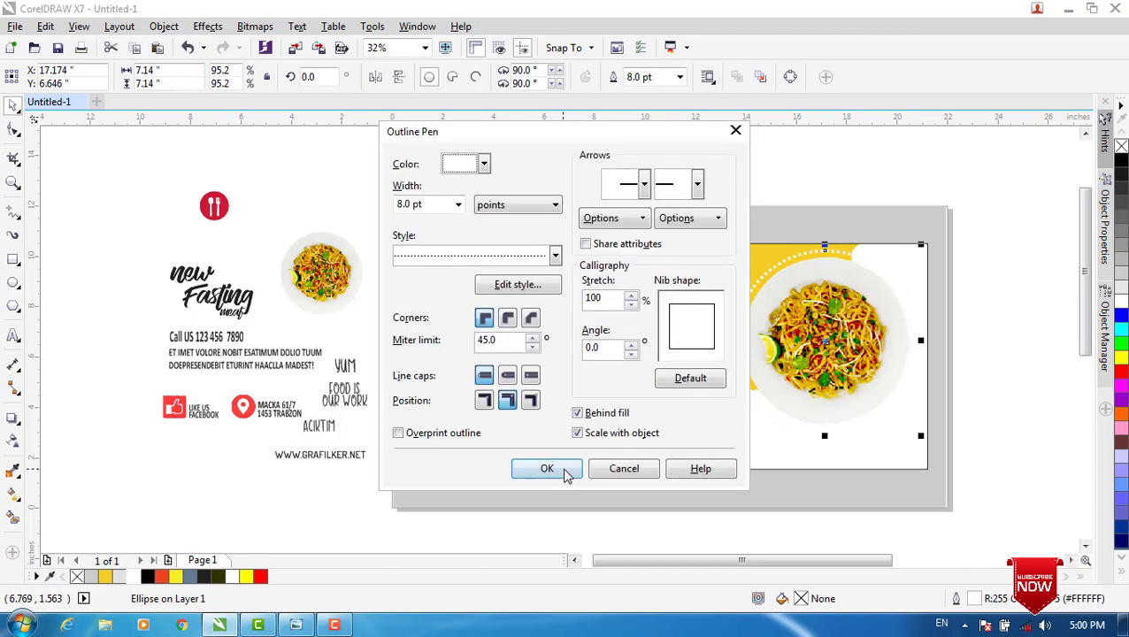
{"action": "left_click", "coordinate": [457, 205]}
{"action": "left_click", "coordinate": [427, 321]}
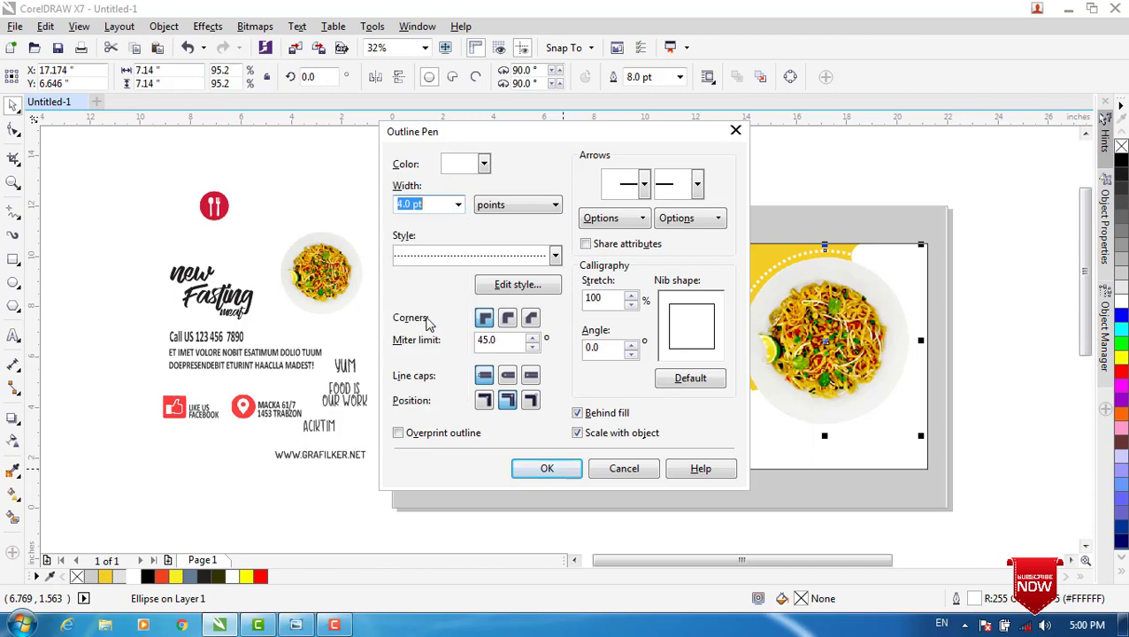
{"action": "left_click", "coordinate": [547, 468]}
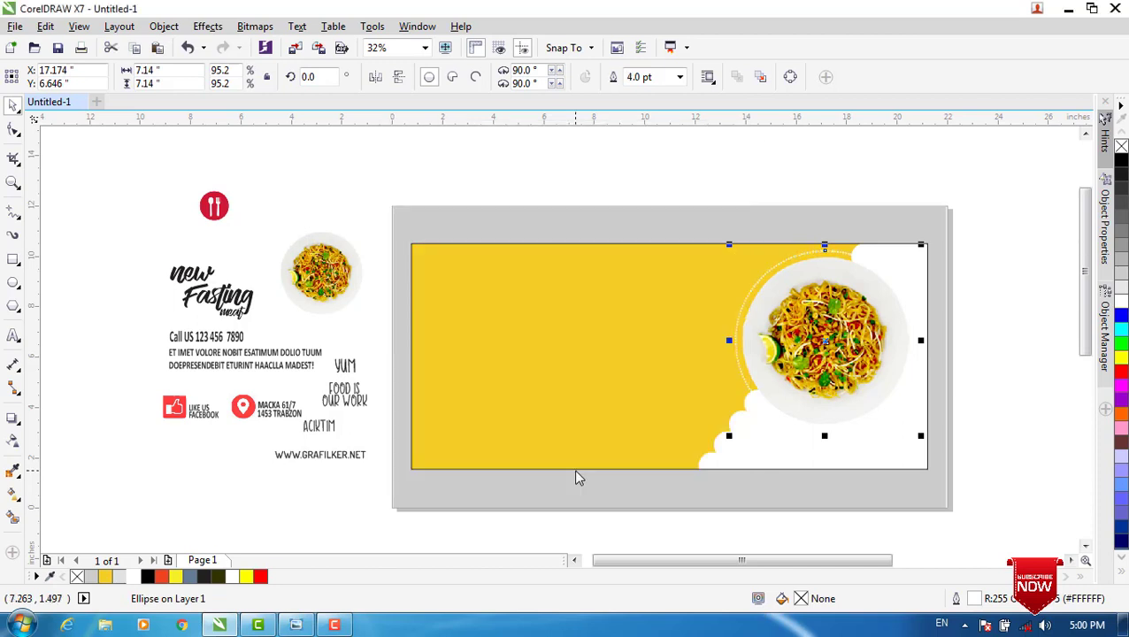
- Add a black Multiply drop shadow to the banner's plate image, cast downward at 270° with 50 opacity and 15 feather
{"action": "left_click", "coordinate": [999, 272]}
{"action": "left_click", "coordinate": [859, 308]}
{"action": "left_click", "coordinate": [14, 416]}
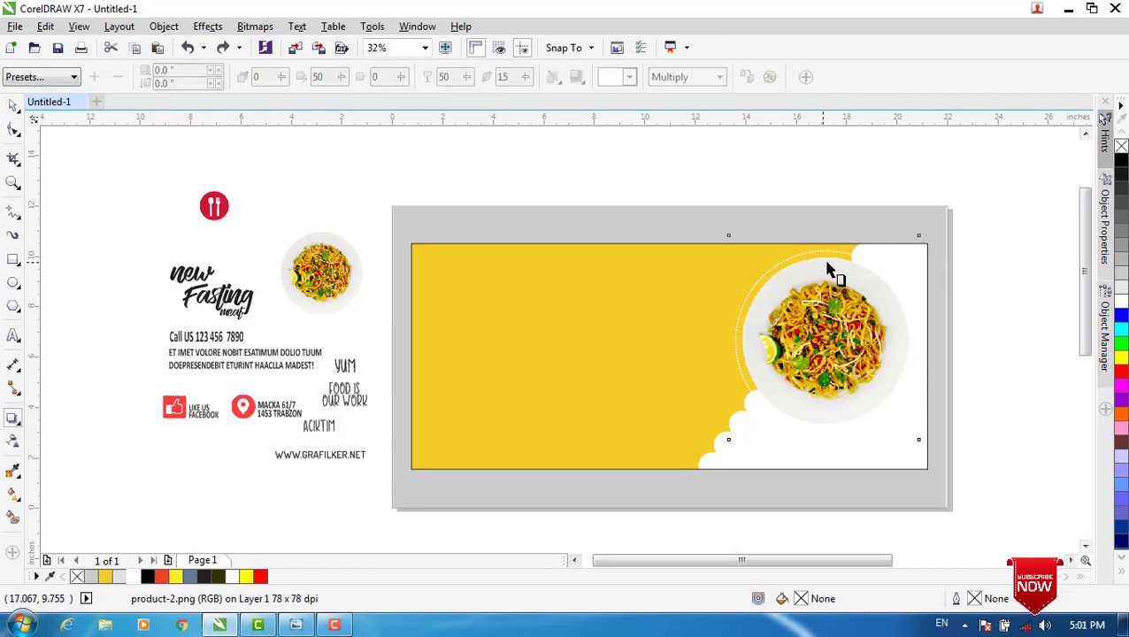
{"action": "mouse_move", "coordinate": [830, 264]}
{"action": "left_mouse_down"}
{"action": "mouse_move", "coordinate": [824, 433]}
{"action": "mouse_move", "coordinate": [842, 438]}
{"action": "left_mouse_up"}
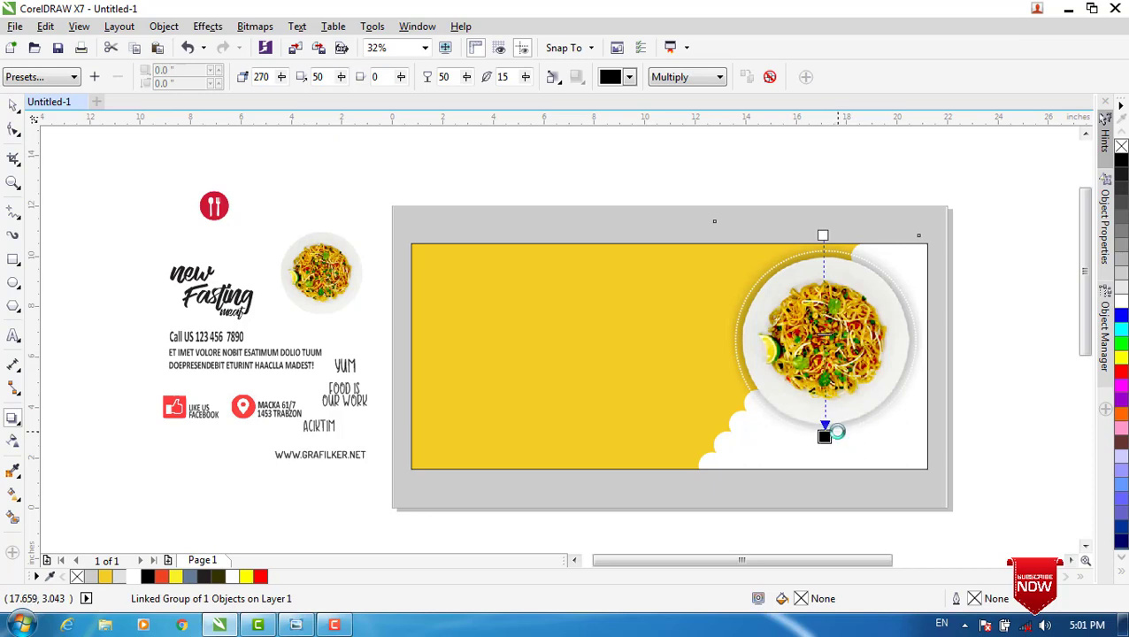
{"action": "key", "text": "Down"}
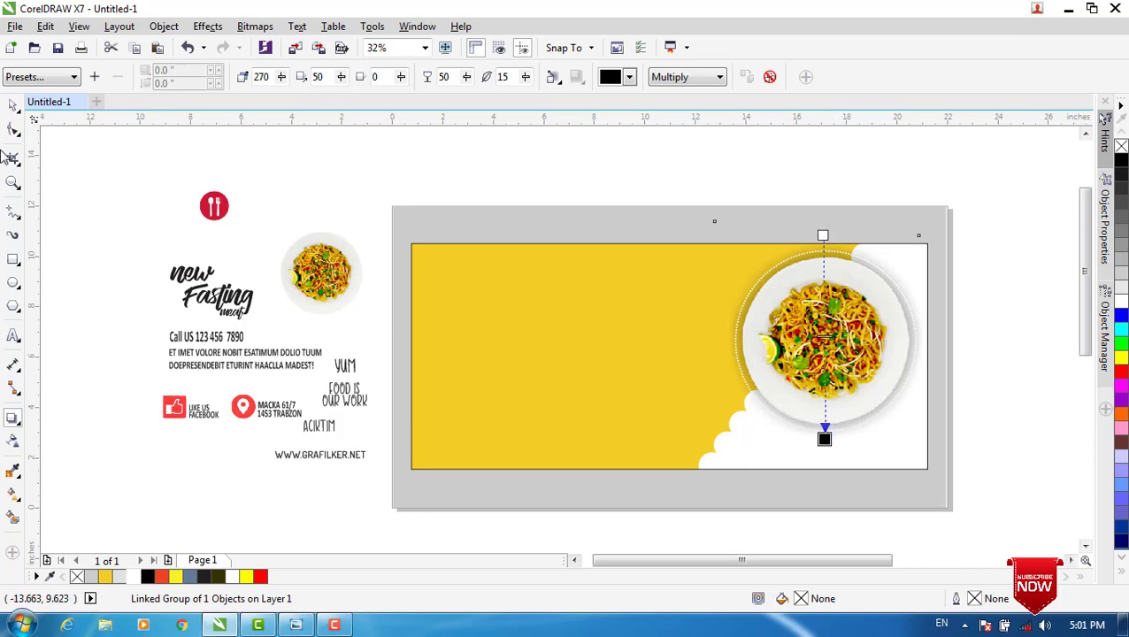
{"action": "left_click", "coordinate": [11, 107]}
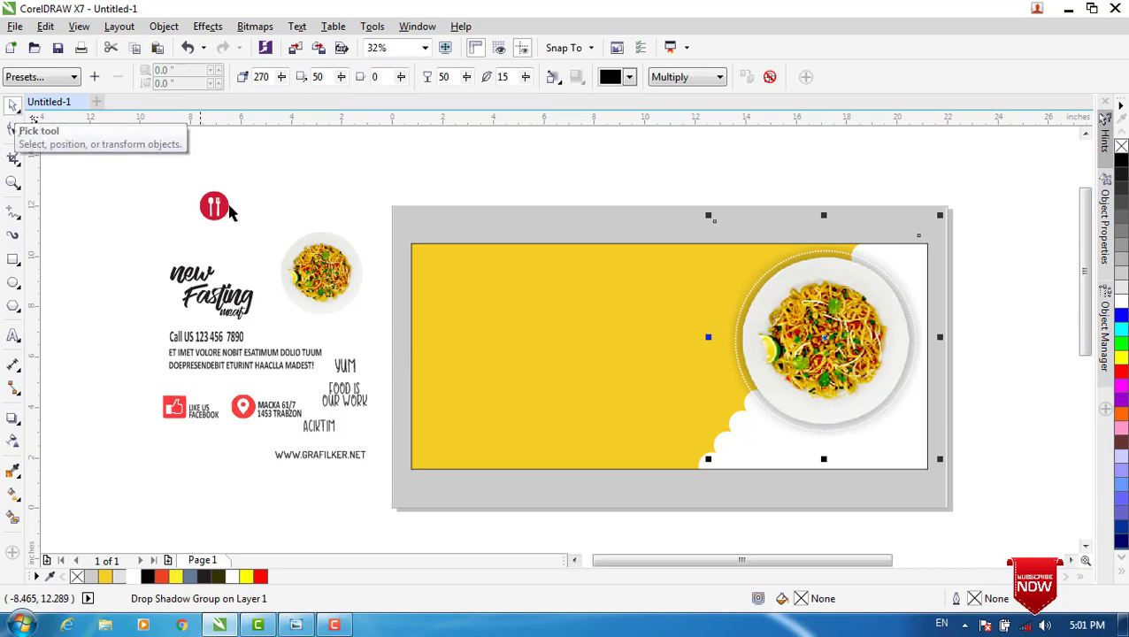
{"action": "left_click", "coordinate": [291, 173]}
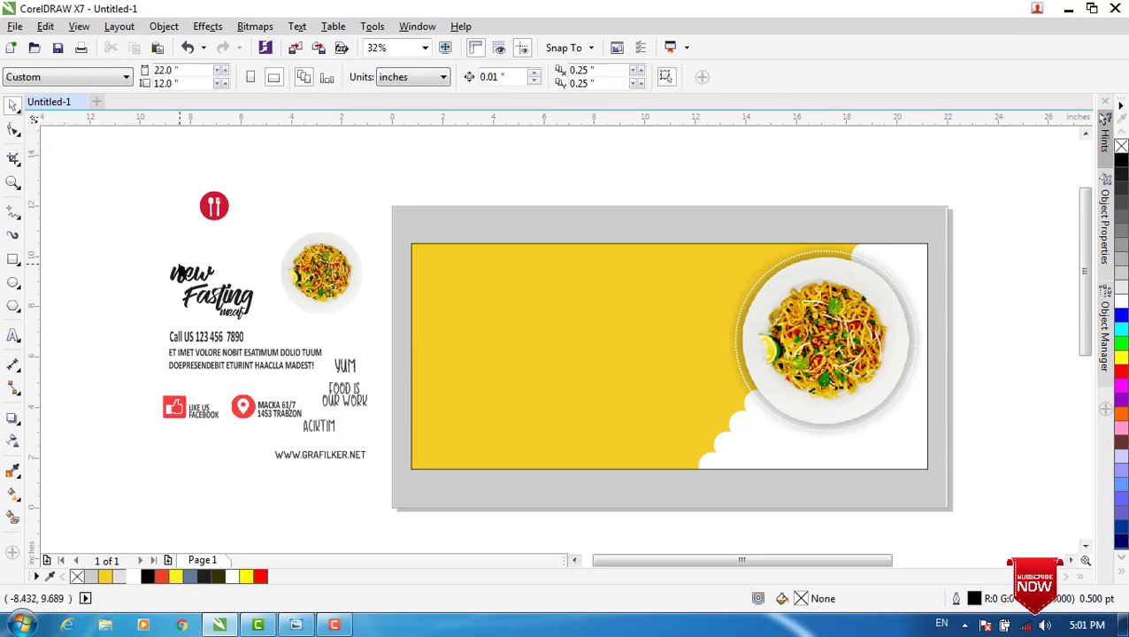
- Place an enlarged 123.8 pt copy of the "new" text in the banner's upper-left corner, rotated about 18.7° near X 2.56, Y 9.33 inches
{"action": "left_click", "coordinate": [190, 275]}
{"action": "left_click_drag", "start_coordinate": [189, 275], "coordinate": [525, 308]}
{"action": "left_click", "coordinate": [472, 274]}
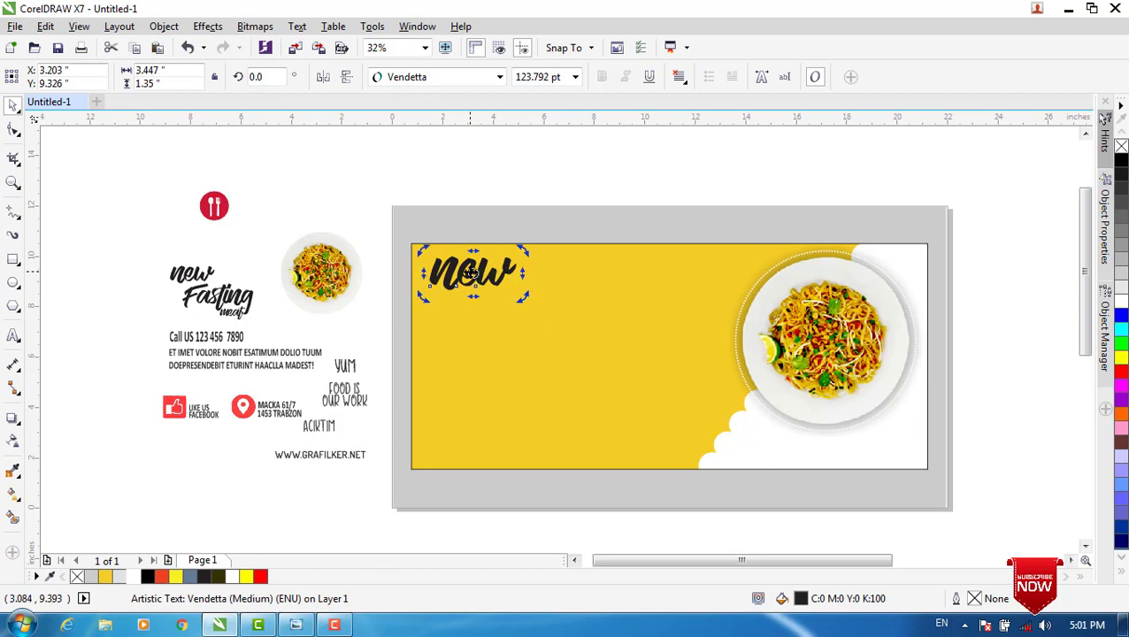
{"action": "left_click_drag", "start_coordinate": [522, 250], "coordinate": [512, 237]}
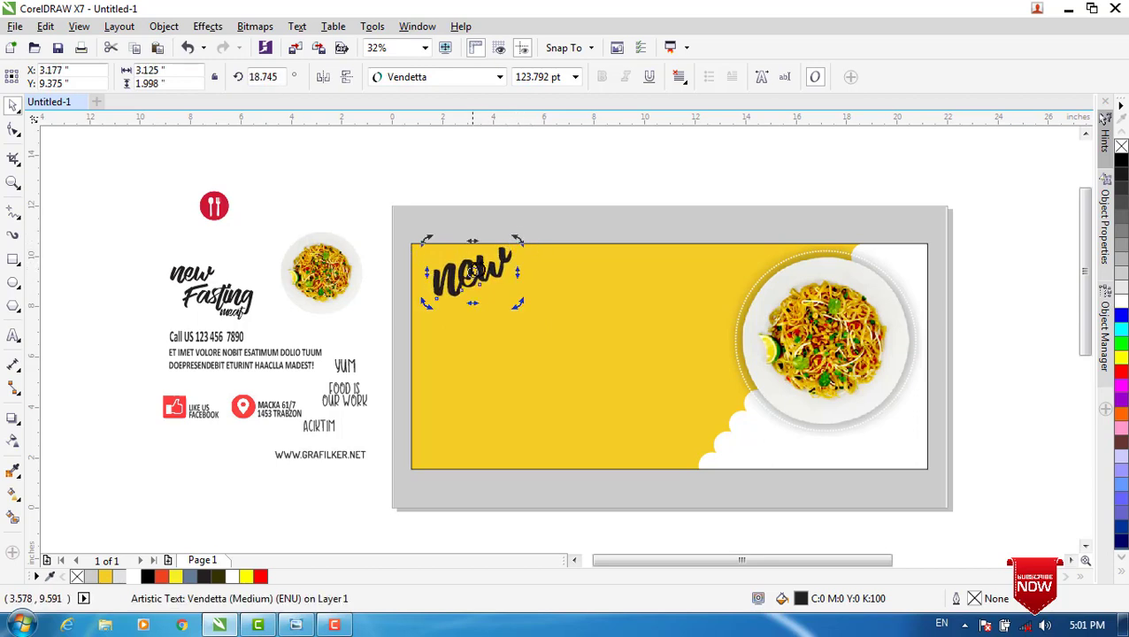
{"action": "left_click_drag", "start_coordinate": [472, 276], "coordinate": [456, 276]}
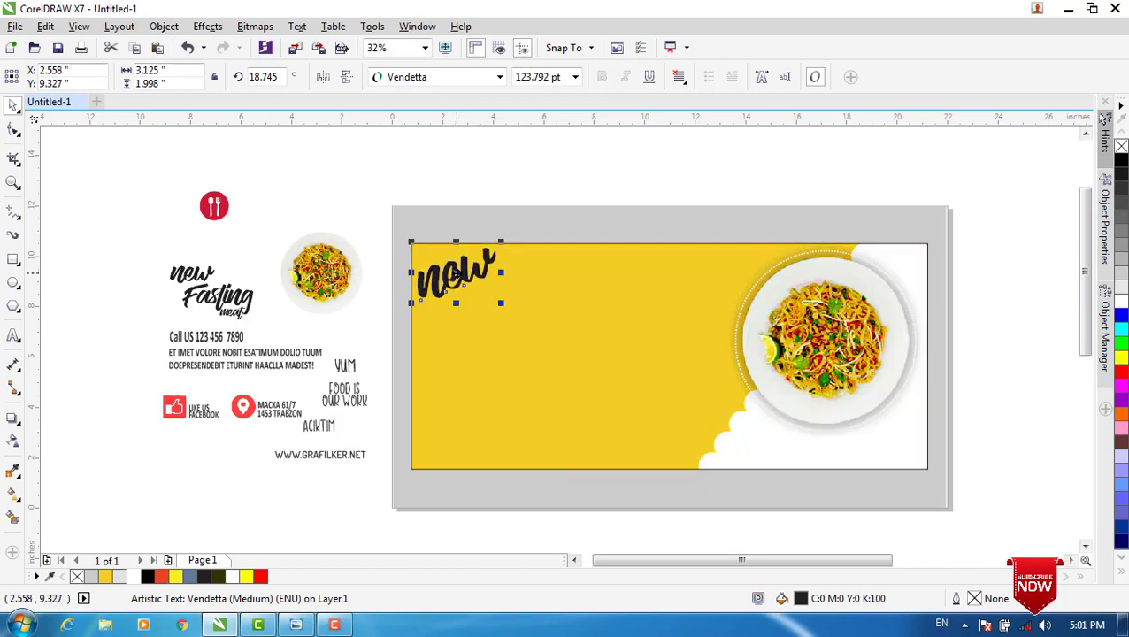
- Place an enlarged copy of the "Fasting" text, about 122.5 pt, just below "new" on the banner
{"action": "left_click", "coordinate": [260, 266]}
{"action": "left_click_drag", "start_coordinate": [219, 297], "coordinate": [589, 362]}
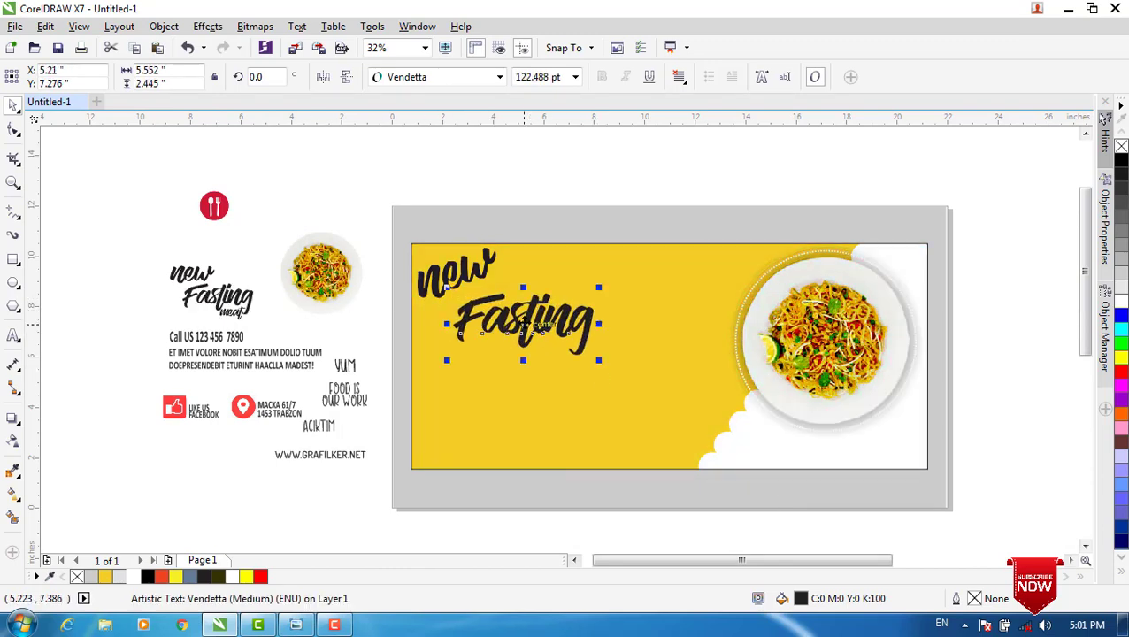
{"action": "left_click", "coordinate": [564, 304]}
{"action": "left_click_drag", "start_coordinate": [598, 288], "coordinate": [578, 262]}
{"action": "double_click", "coordinate": [523, 324]}
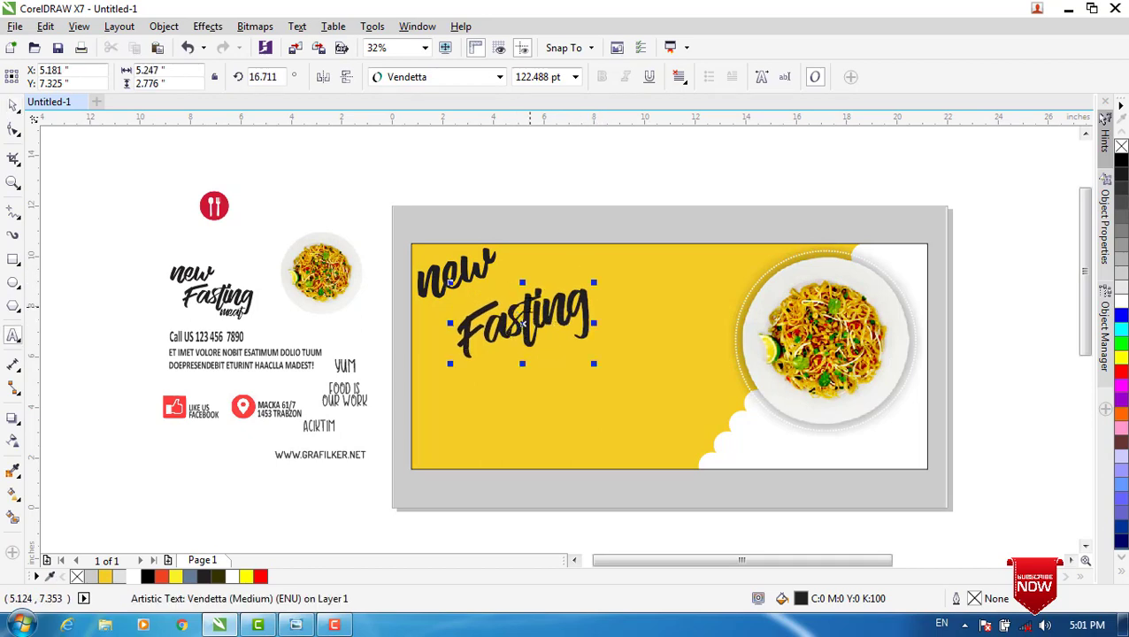
{"action": "left_click", "coordinate": [531, 302]}
{"action": "left_click", "coordinate": [522, 323]}
{"action": "key", "text": "ctrl+z"}
- Rotate the banner's "Fasting" text counterclockwise to about 17.7° and deselect it
{"action": "left_click", "coordinate": [522, 324]}
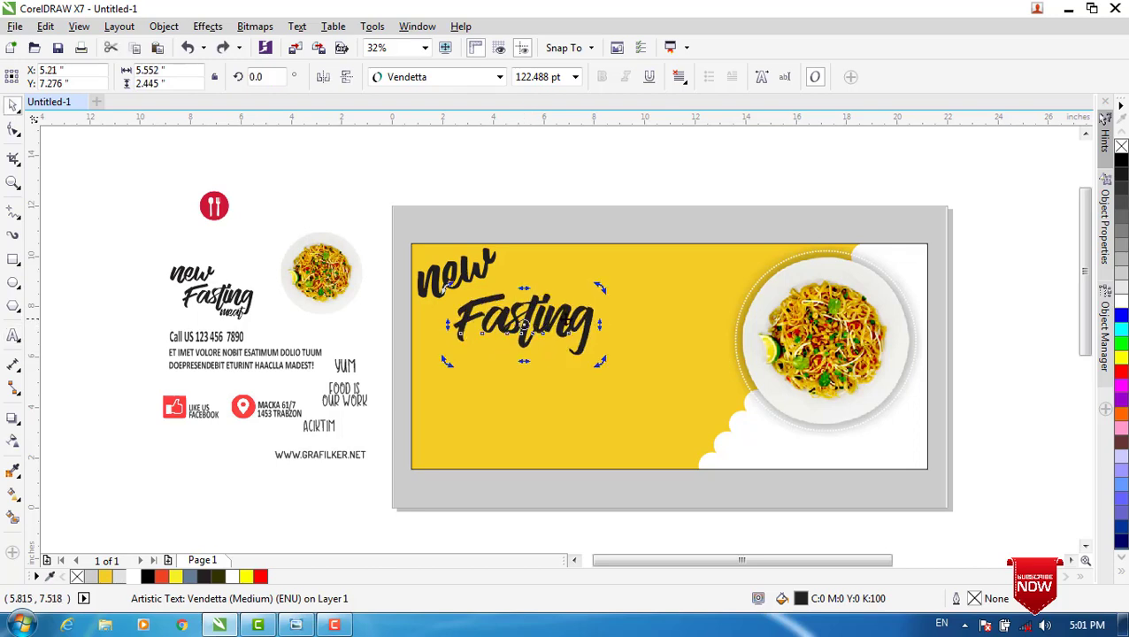
{"action": "left_click_drag", "start_coordinate": [597, 292], "coordinate": [589, 265]}
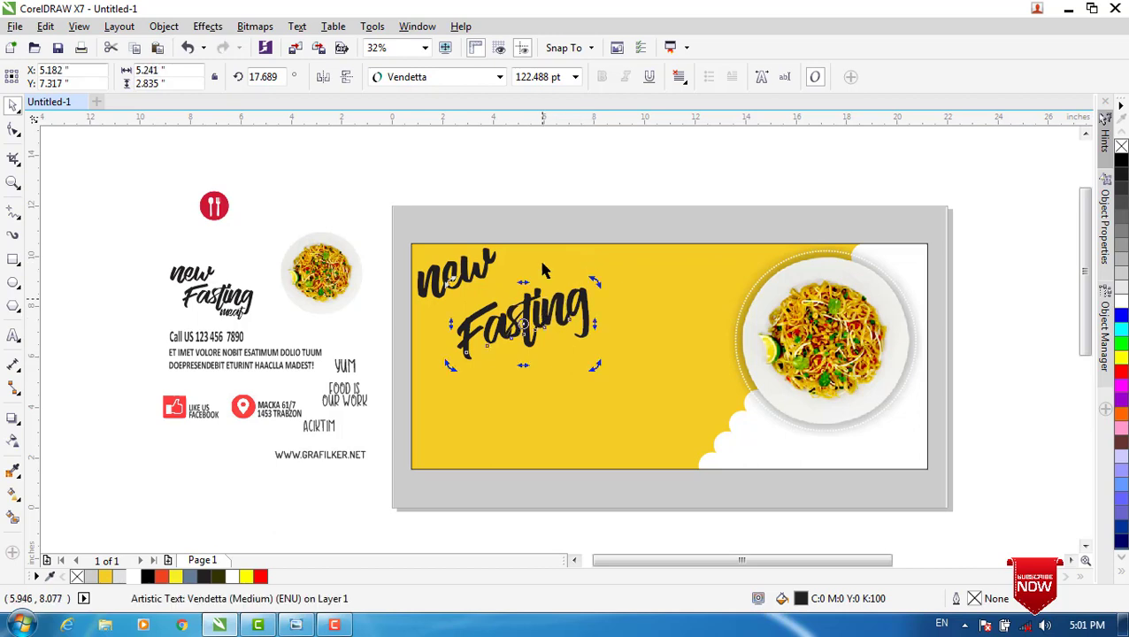
{"action": "left_click", "coordinate": [542, 201]}
- Enlarge the banner's "Fasting" text to about 143.7 pt and position it tight under "new" near X 4.96, Y 7.98 inches
{"action": "left_click", "coordinate": [522, 329]}
{"action": "left_click_drag", "start_coordinate": [522, 319], "coordinate": [506, 305]}
{"action": "left_click_drag", "start_coordinate": [574, 348], "coordinate": [602, 359]}
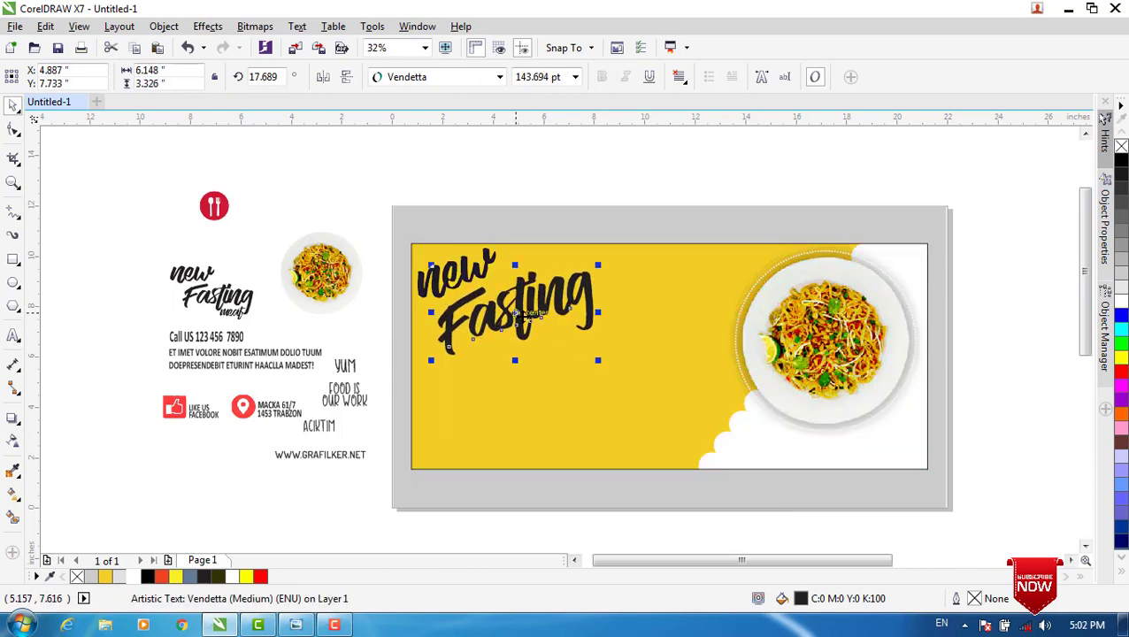
{"action": "left_click_drag", "start_coordinate": [522, 314], "coordinate": [523, 307]}
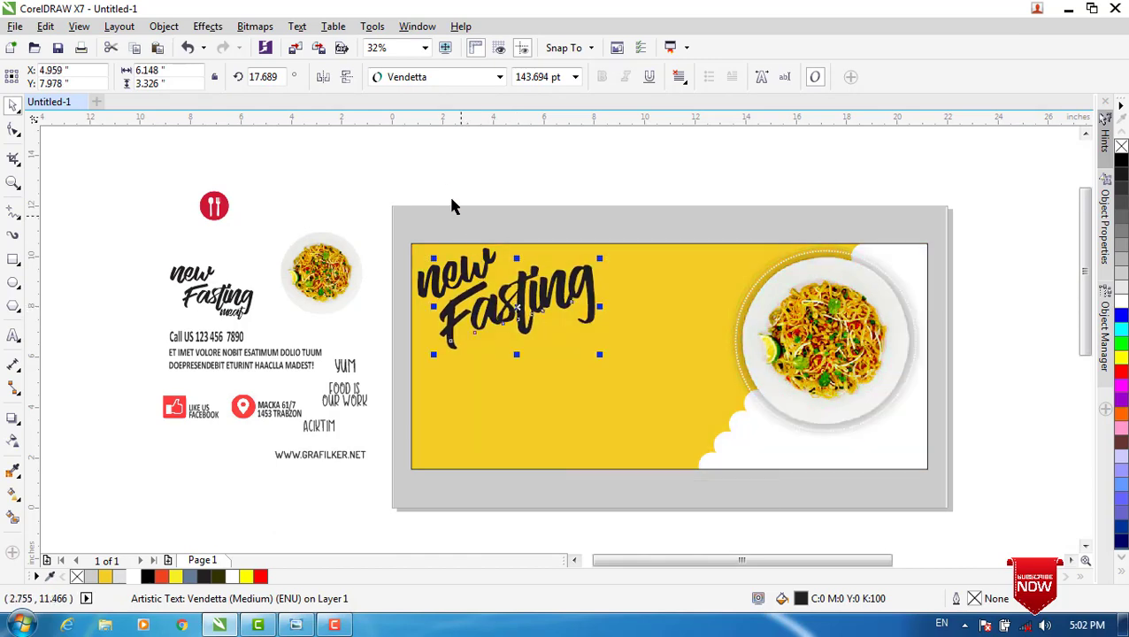
{"action": "left_click", "coordinate": [440, 170]}
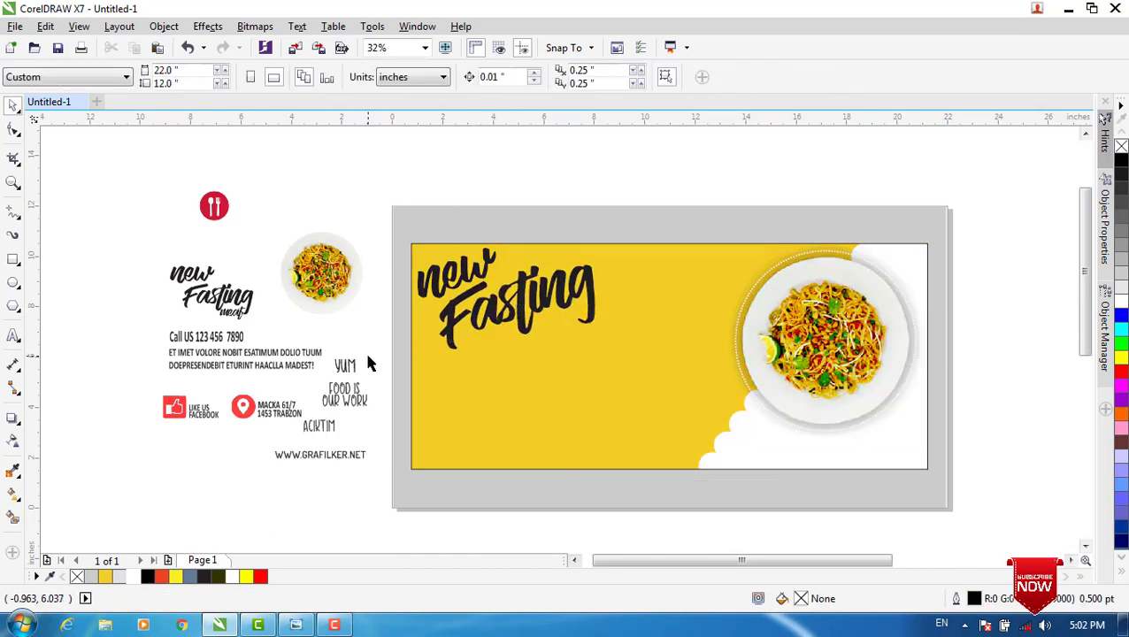
- Place an enlarged 81.2 pt copy of the "meat" text under the end of "Fasting", rotated about 18.3°
{"action": "left_click_drag", "start_coordinate": [235, 320], "coordinate": [582, 363]}
{"action": "left_click_drag", "start_coordinate": [583, 366], "coordinate": [625, 387]}
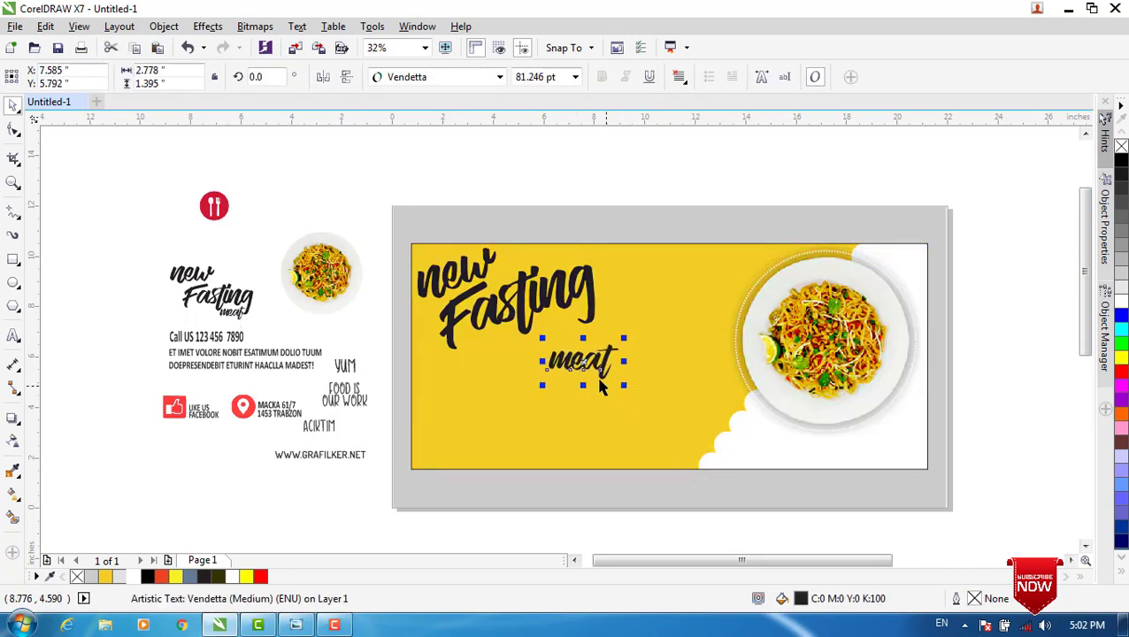
{"action": "left_click_drag", "start_coordinate": [625, 343], "coordinate": [601, 310]}
{"action": "left_click", "coordinate": [557, 325]}
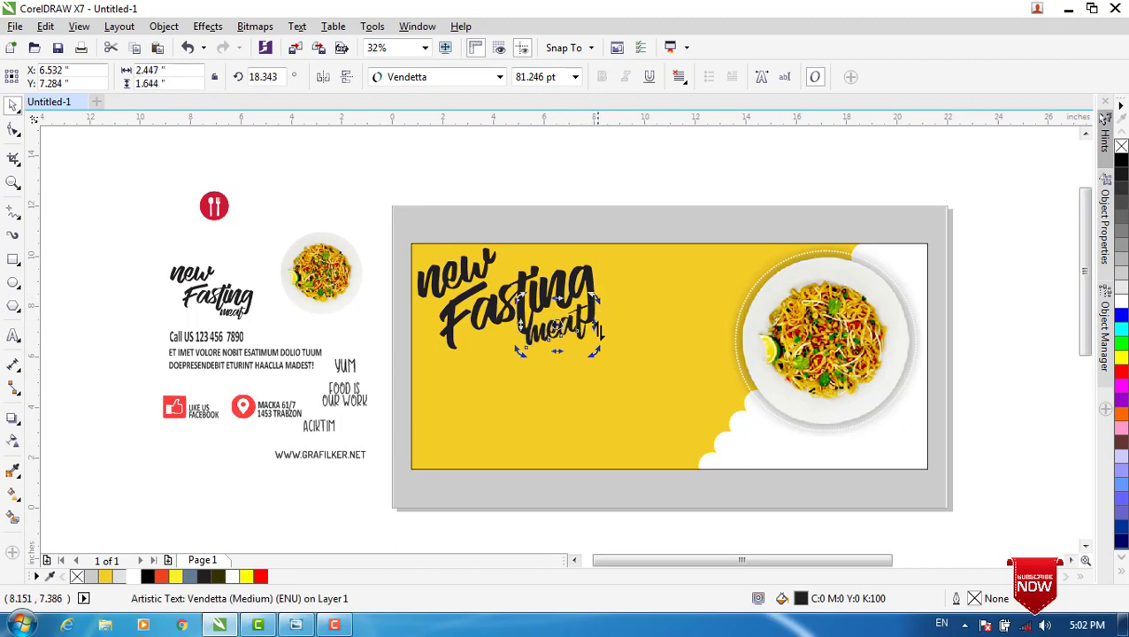
- Reduce the banner's "meat" text to about 69.2 pt, nudge it to about X 6.57, Y 7.41 inches and deselect it
{"action": "left_click", "coordinate": [558, 324]}
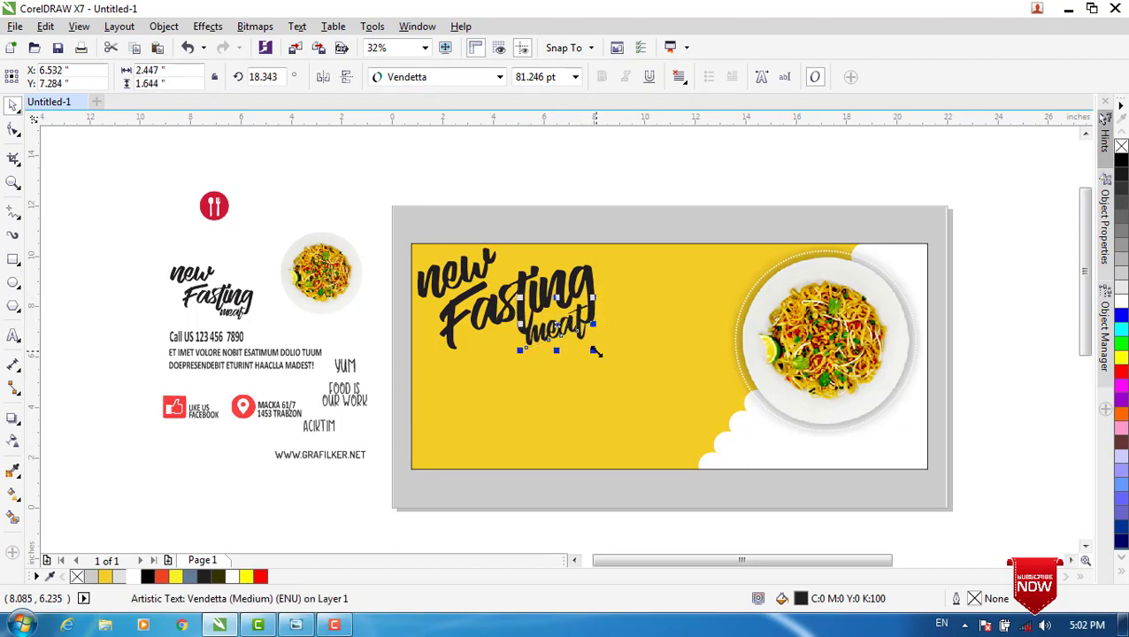
{"action": "left_click_drag", "start_coordinate": [595, 351], "coordinate": [586, 352]}
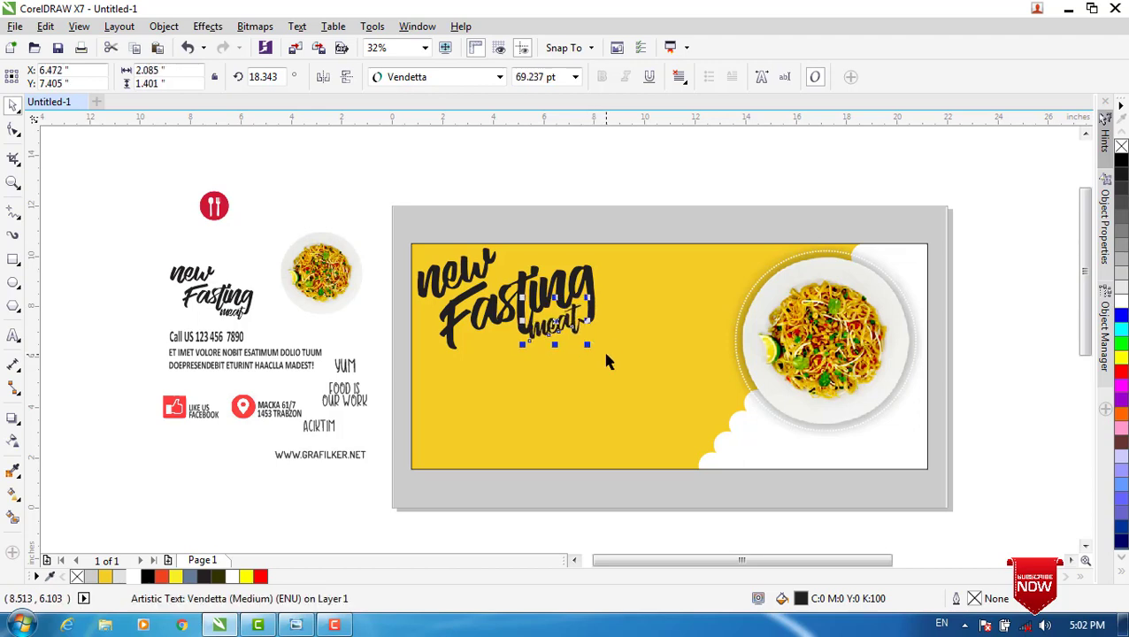
{"action": "key", "text": "Right"}
{"action": "key", "text": "Right"}
{"action": "key", "text": "Right"}
{"action": "key", "text": "Right"}
{"action": "key", "text": "Right"}
{"action": "key", "text": "Right"}
{"action": "key", "text": "Right"}
{"action": "key", "text": "Right"}
{"action": "key", "text": "Right"}
{"action": "key", "text": "Up"}
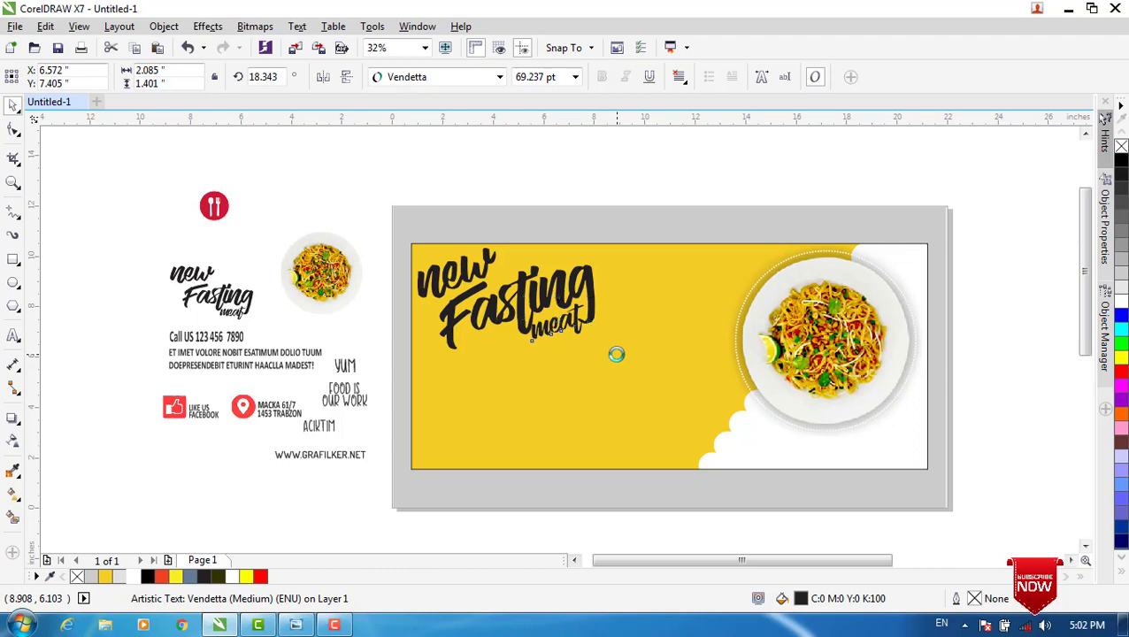
{"action": "key", "text": "Down"}
{"action": "key", "text": "Right"}
{"action": "key", "text": "Right"}
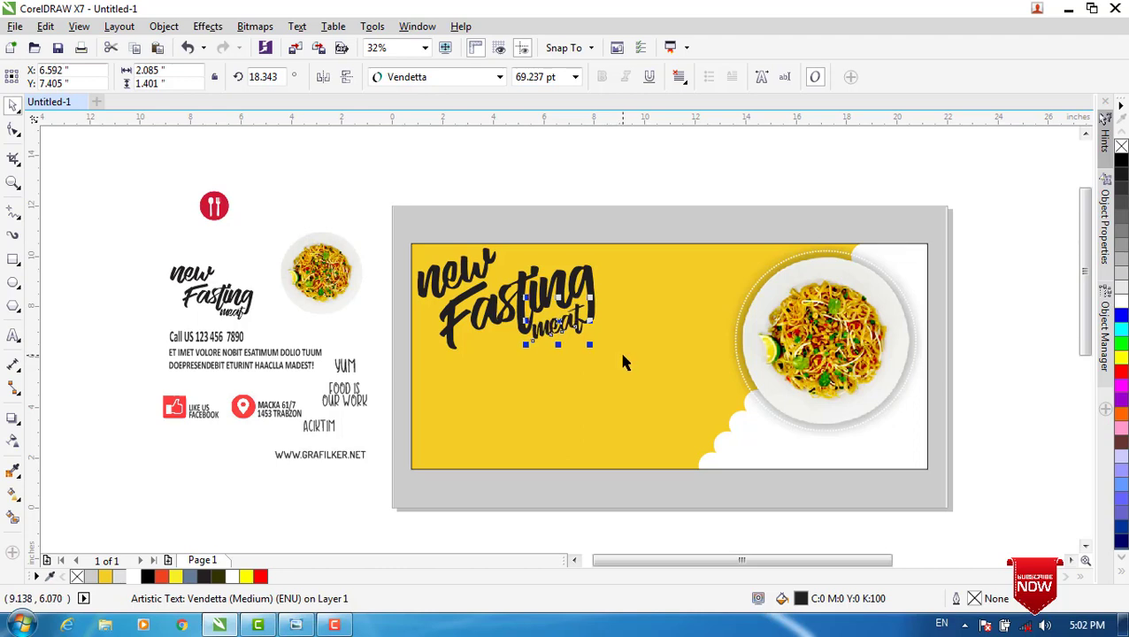
{"action": "key", "text": "Left"}
{"action": "key", "text": "Left"}
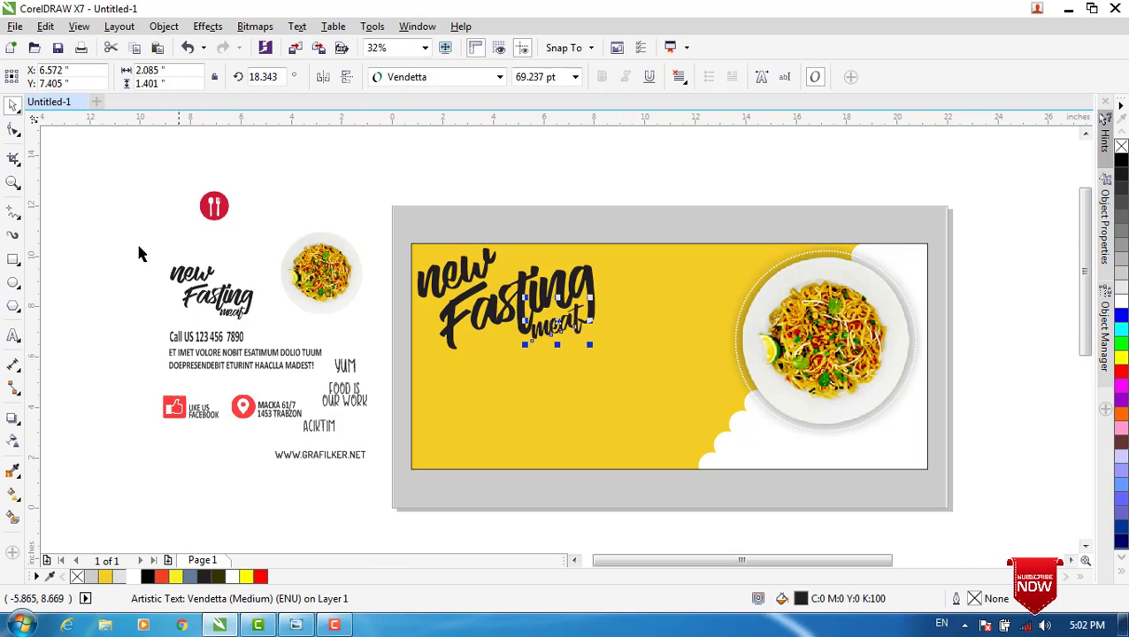
{"action": "left_click", "coordinate": [15, 131]}
{"action": "left_click", "coordinate": [303, 169]}
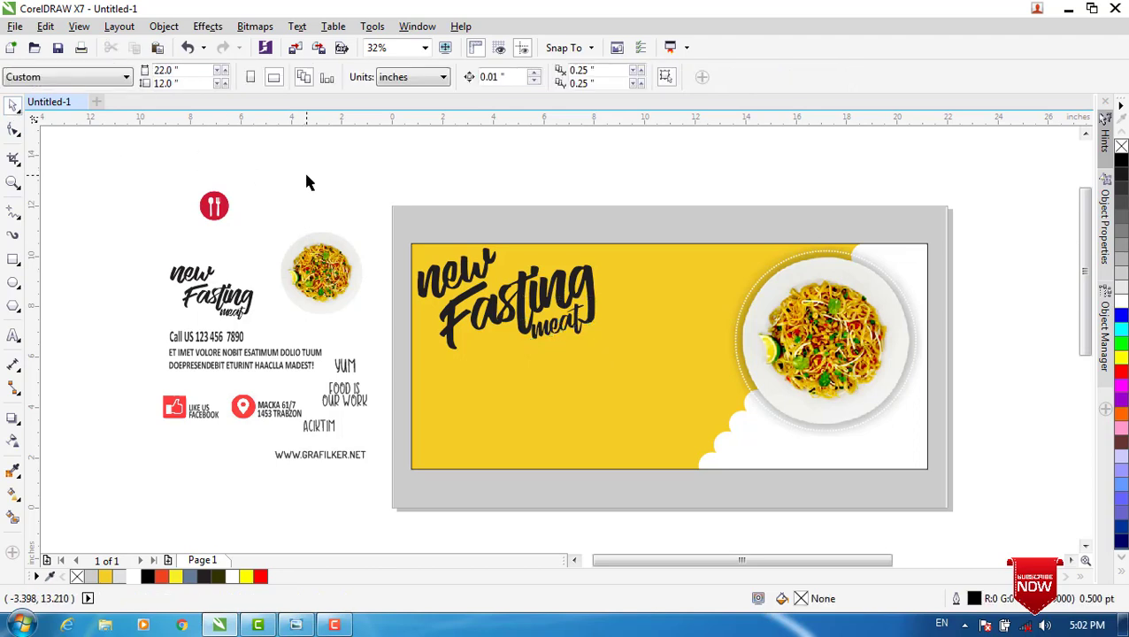
- Draw a rectangle about 4.87 by 1.18 inches in the blank area above the source artwork and round its corners to about 0.3 inch
{"action": "left_click", "coordinate": [14, 259]}
{"action": "left_click_drag", "start_coordinate": [258, 150], "coordinate": [382, 180]}
{"action": "left_click", "coordinate": [13, 130]}
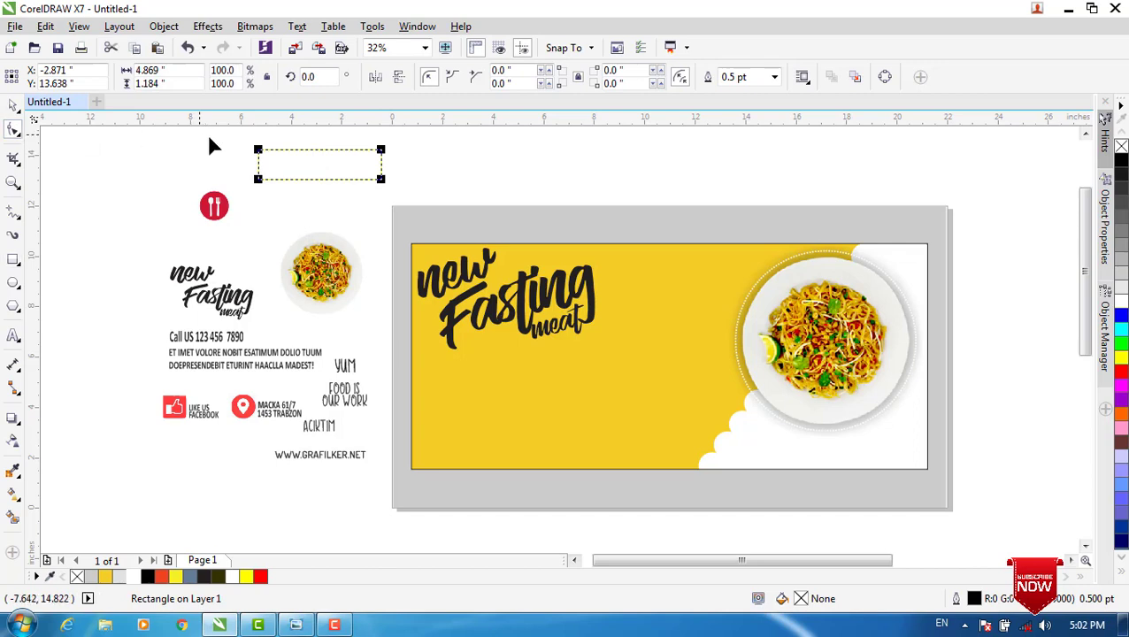
{"action": "left_click_drag", "start_coordinate": [262, 152], "coordinate": [267, 156]}
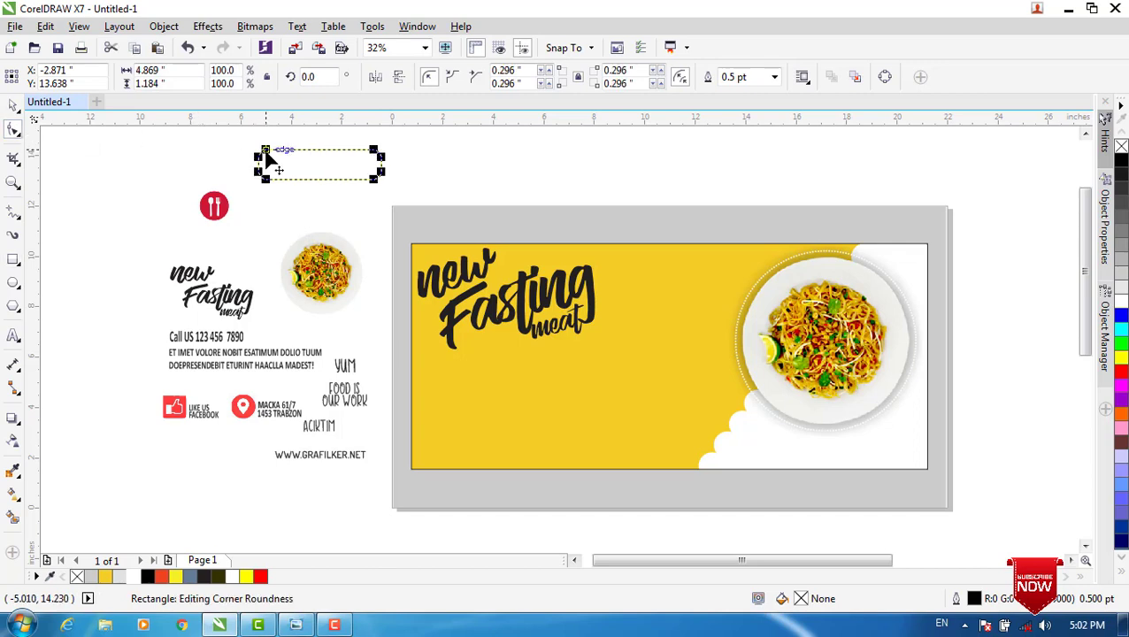
- Fill the rounded rectangle with orange-red #EF4222 and remove its outline
{"action": "left_click", "coordinate": [13, 107]}
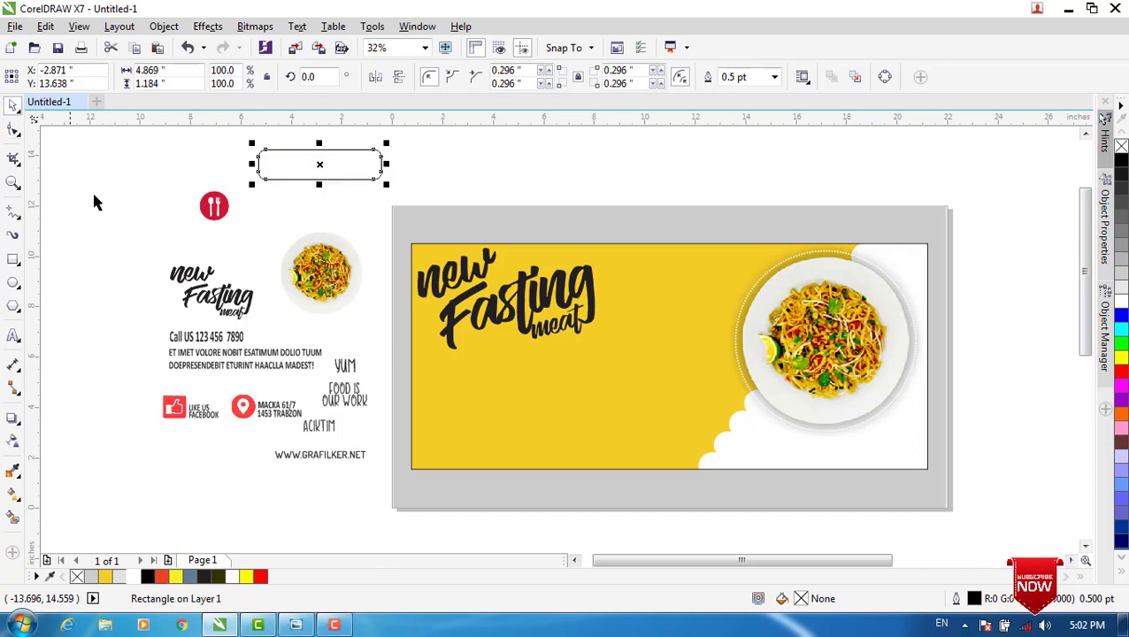
{"action": "left_click", "coordinate": [161, 576]}
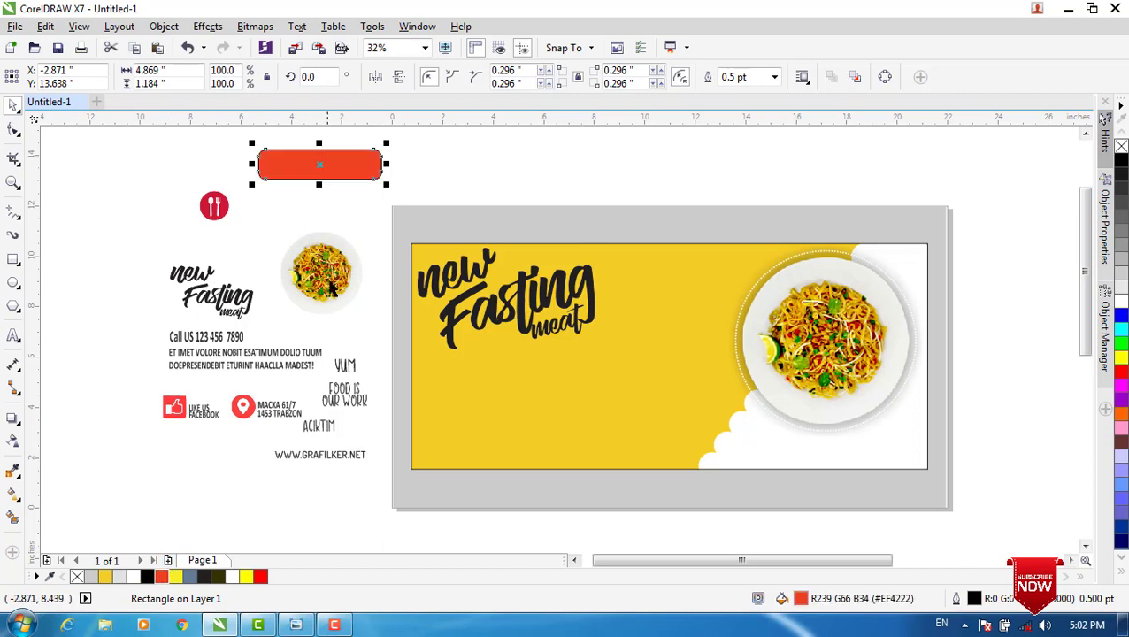
{"action": "right_click", "coordinate": [77, 577]}
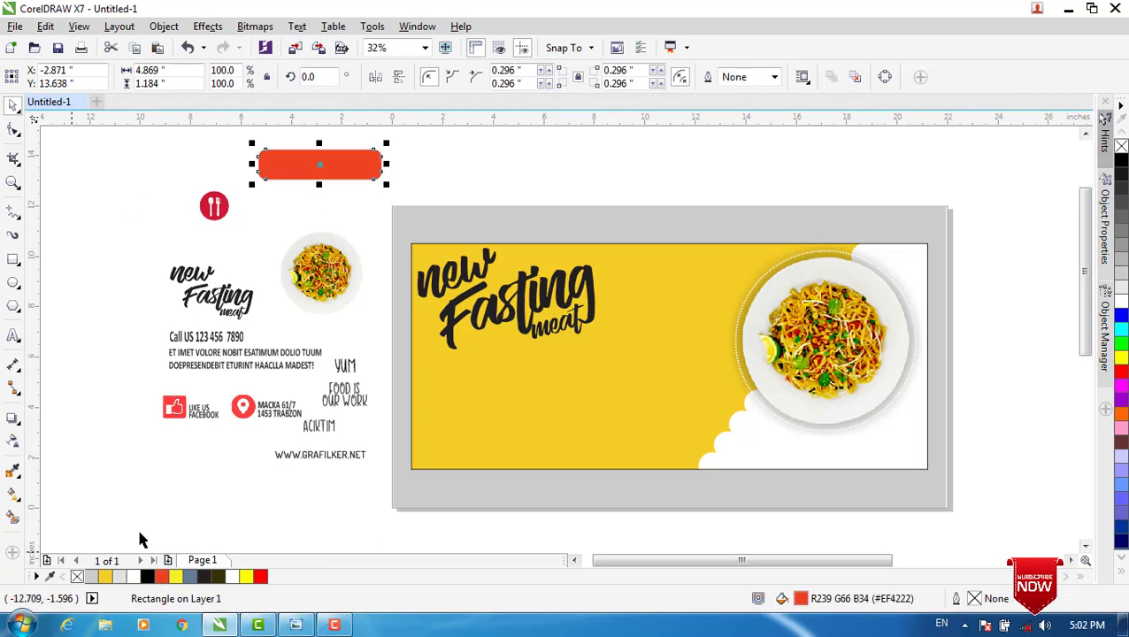
- Move the orange-red rounded rectangle onto the banner beneath the "Fasting" text and rotate it about 12.1° counterclockwise
{"action": "left_click_drag", "start_coordinate": [320, 166], "coordinate": [477, 362]}
{"action": "left_click", "coordinate": [477, 363]}
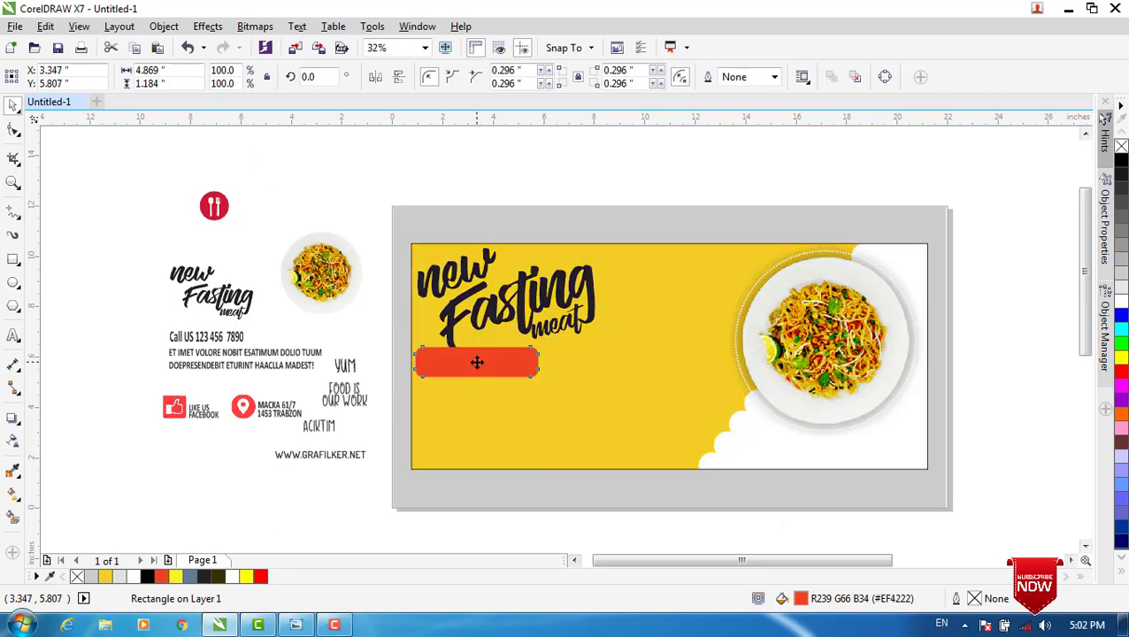
{"action": "left_click_drag", "start_coordinate": [549, 343], "coordinate": [543, 326]}
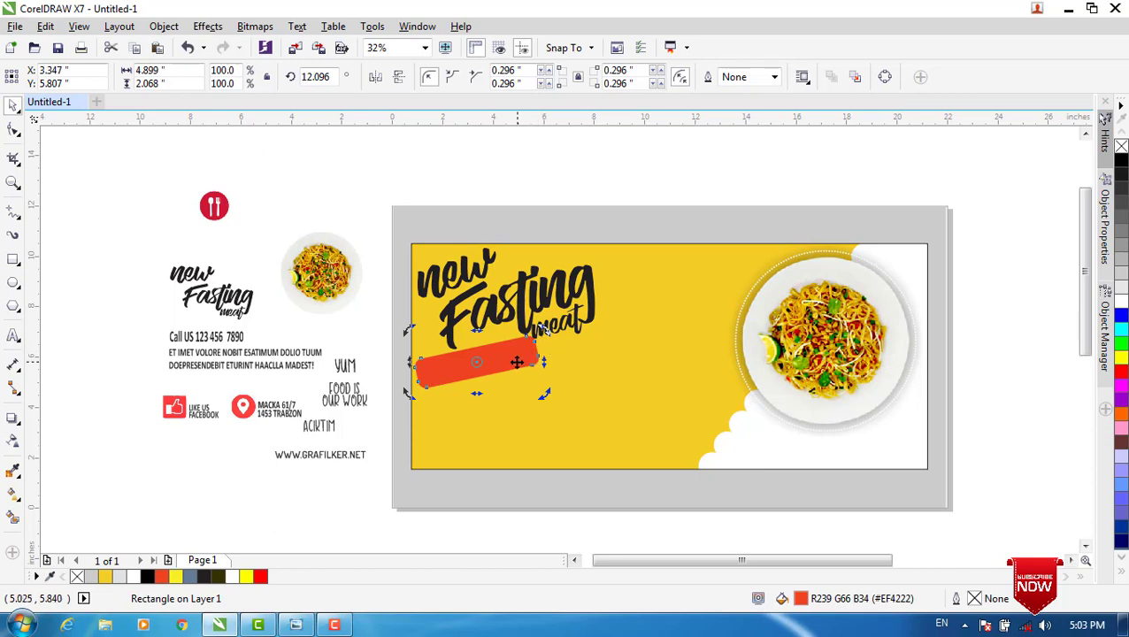
- Scale the tilted rounded rectangle down to about 3.60 by 1.52 inches overall and position it near X 3.87, Y 6.10 inches
{"action": "left_click", "coordinate": [515, 362]}
{"action": "left_click_drag", "start_coordinate": [546, 395], "coordinate": [535, 386]}
{"action": "left_click_drag", "start_coordinate": [476, 363], "coordinate": [485, 357]}
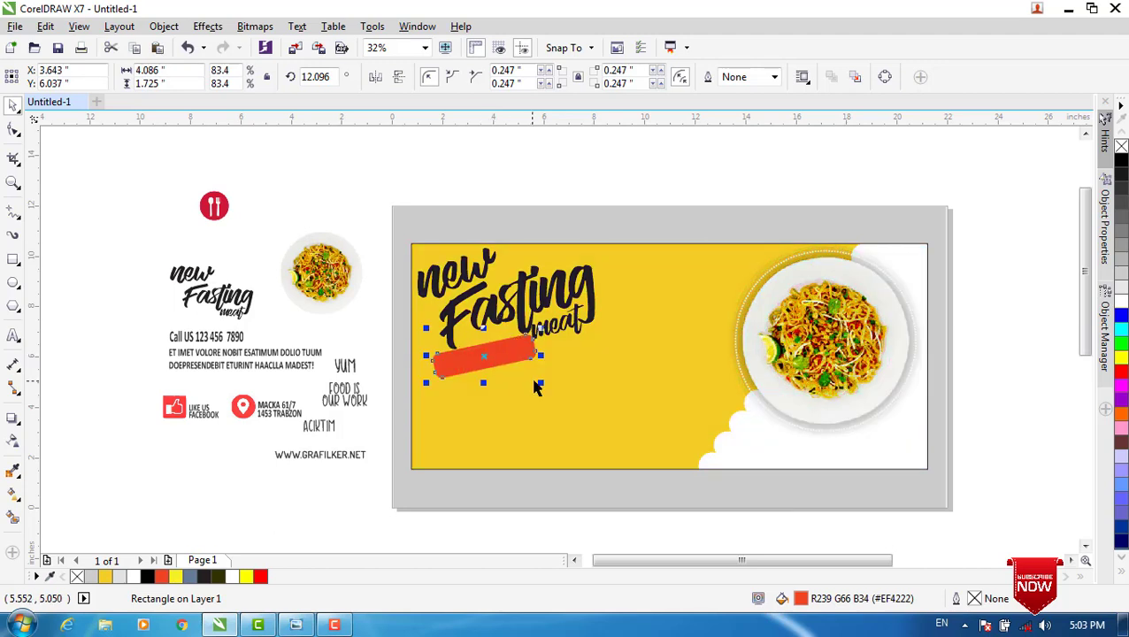
{"action": "left_click_drag", "start_coordinate": [542, 383], "coordinate": [490, 355]}
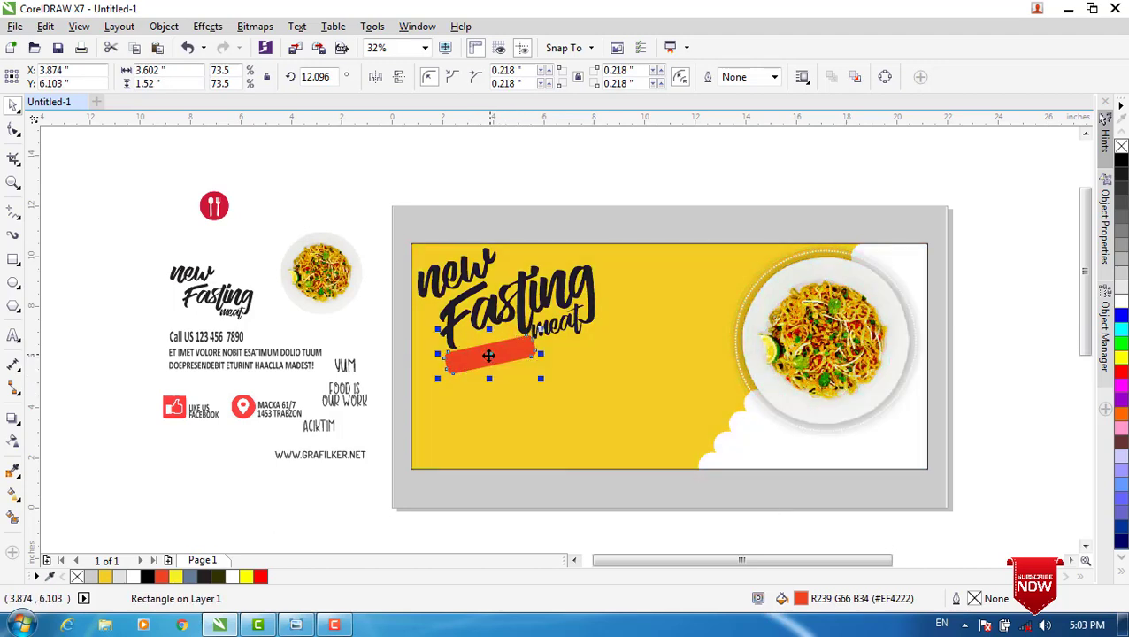
- Fine-tune the rounded rectangle's rotation to about 13.0° to follow the slant of the headline
{"action": "scroll", "coordinate": [514, 372], "scroll_direction": "up", "scroll_amount": 2}
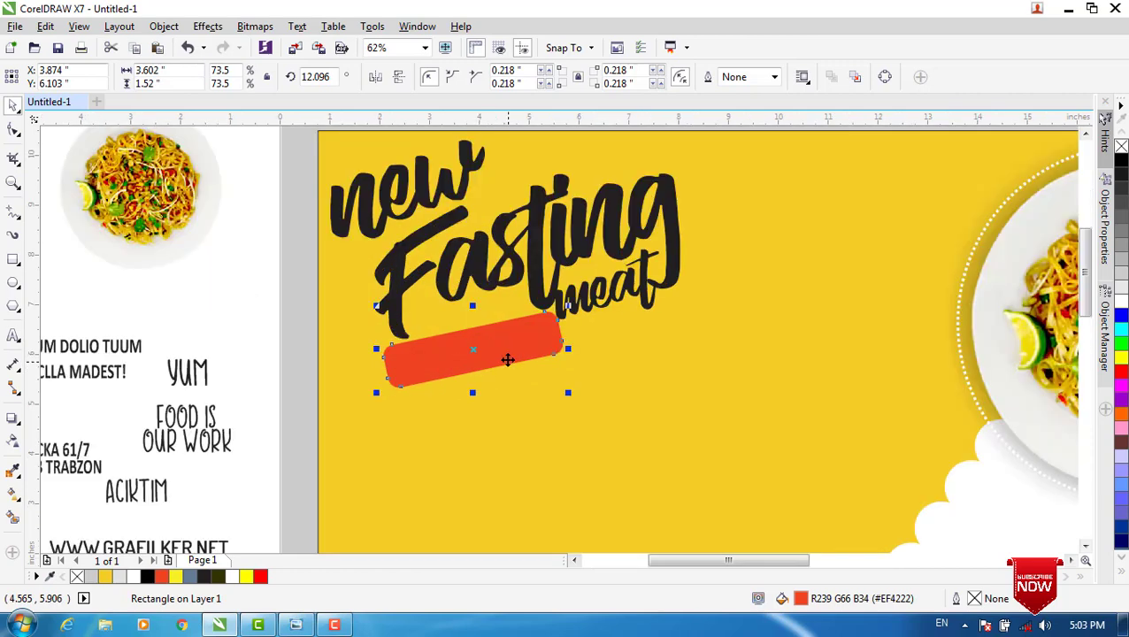
{"action": "left_click", "coordinate": [475, 351]}
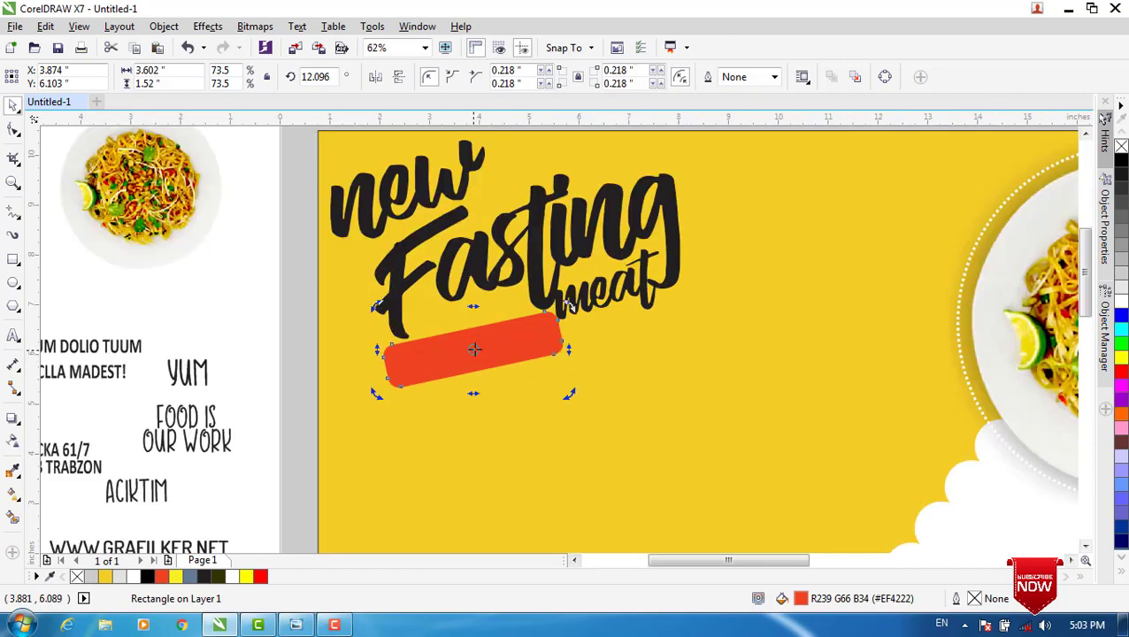
{"action": "left_click_drag", "start_coordinate": [572, 310], "coordinate": [566, 307]}
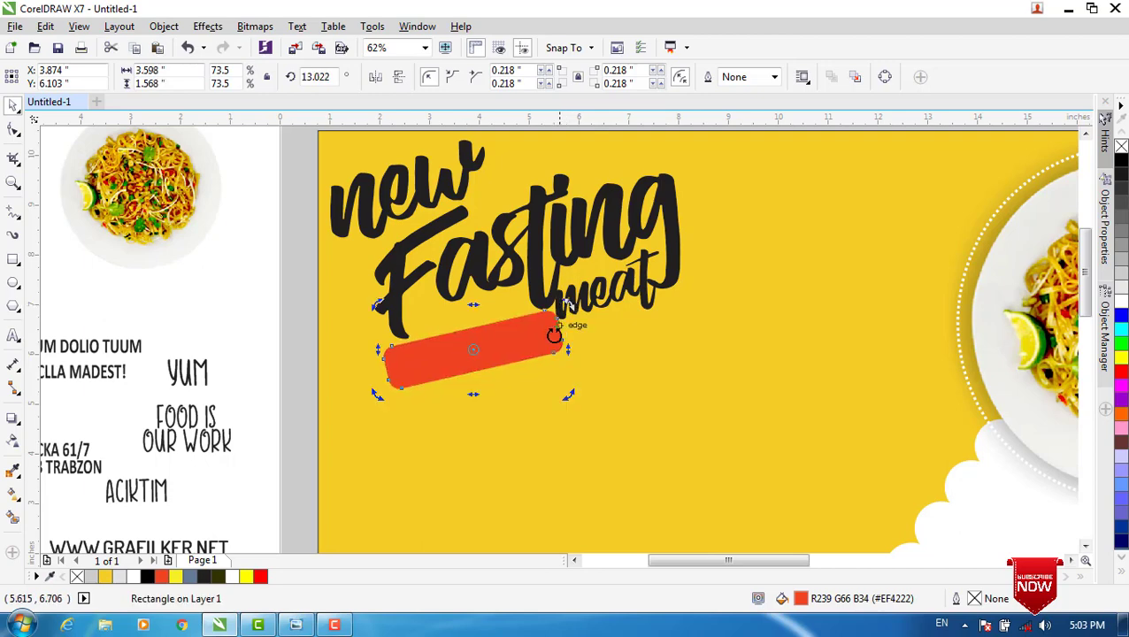
- Copy the "Call US" phone line from the source material beside the page onto the orange-red label
{"action": "left_click", "coordinate": [318, 361]}
{"action": "scroll", "coordinate": [363, 375], "scroll_direction": "down", "scroll_amount": 1}
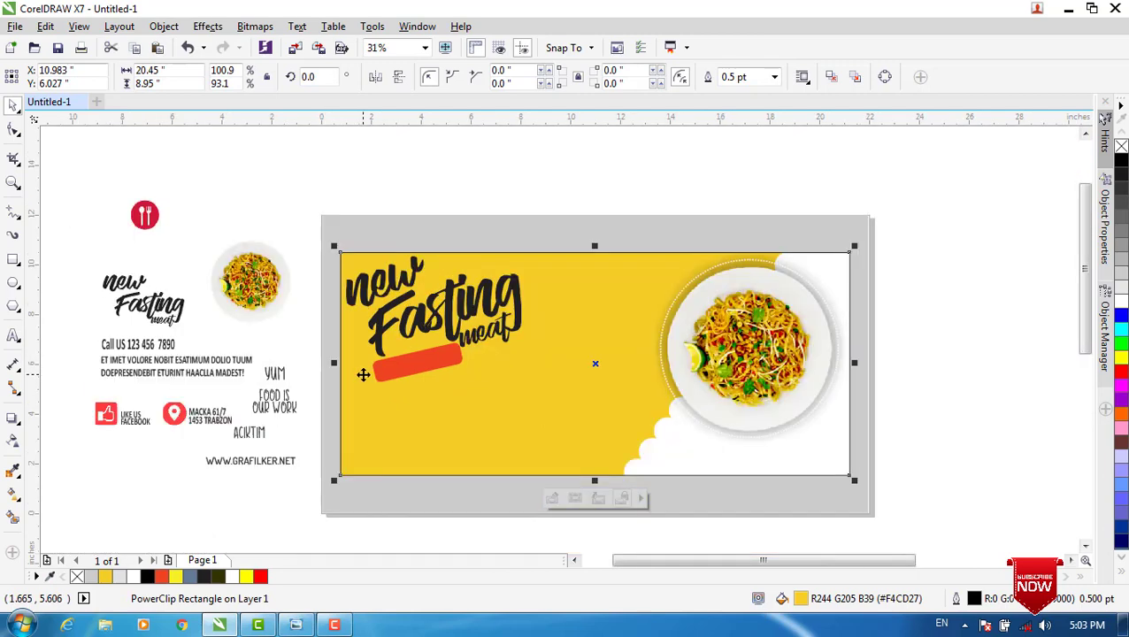
{"action": "left_click", "coordinate": [293, 188]}
{"action": "scroll", "coordinate": [405, 335], "scroll_direction": "up", "scroll_amount": 1}
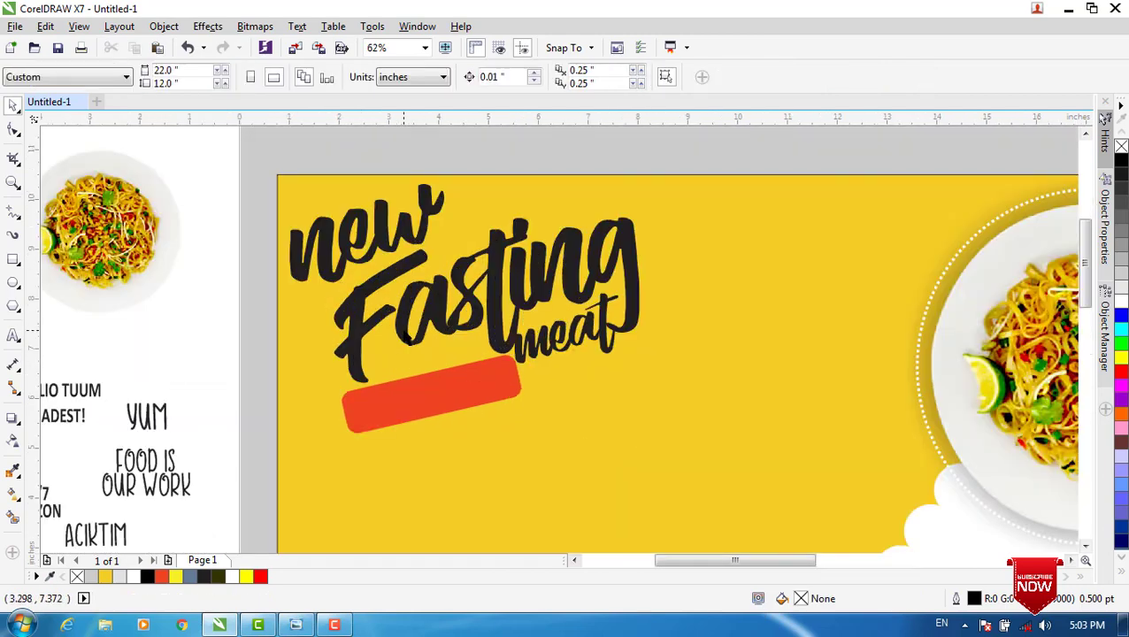
{"action": "scroll", "coordinate": [405, 337], "scroll_direction": "down", "scroll_amount": 1}
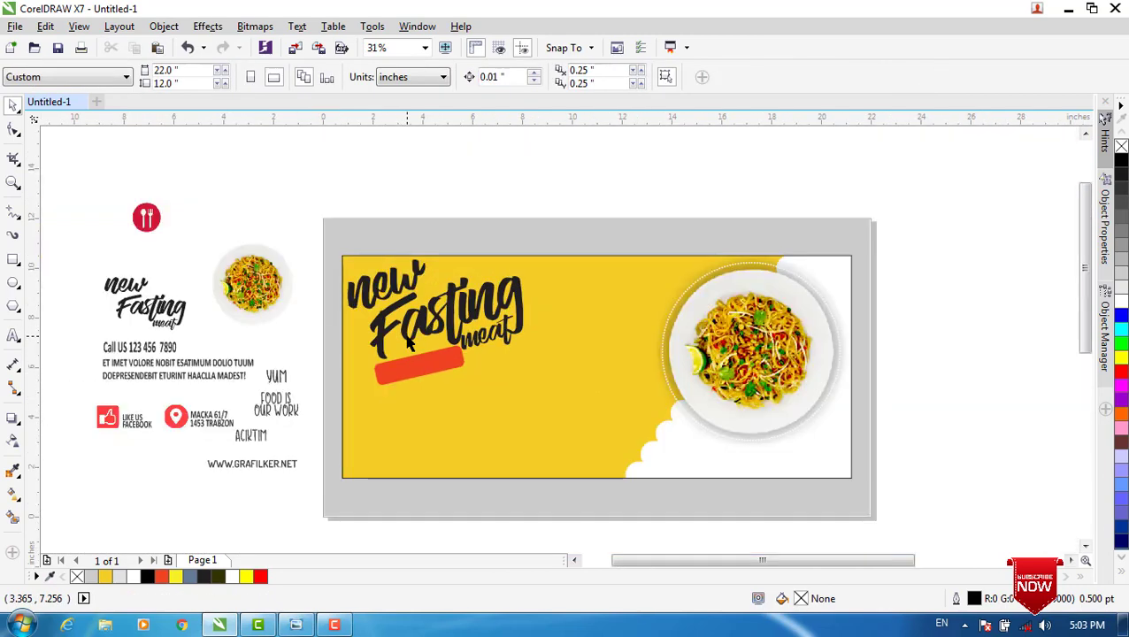
{"action": "left_click", "coordinate": [176, 347]}
{"action": "left_click_drag", "start_coordinate": [176, 346], "coordinate": [409, 368]}
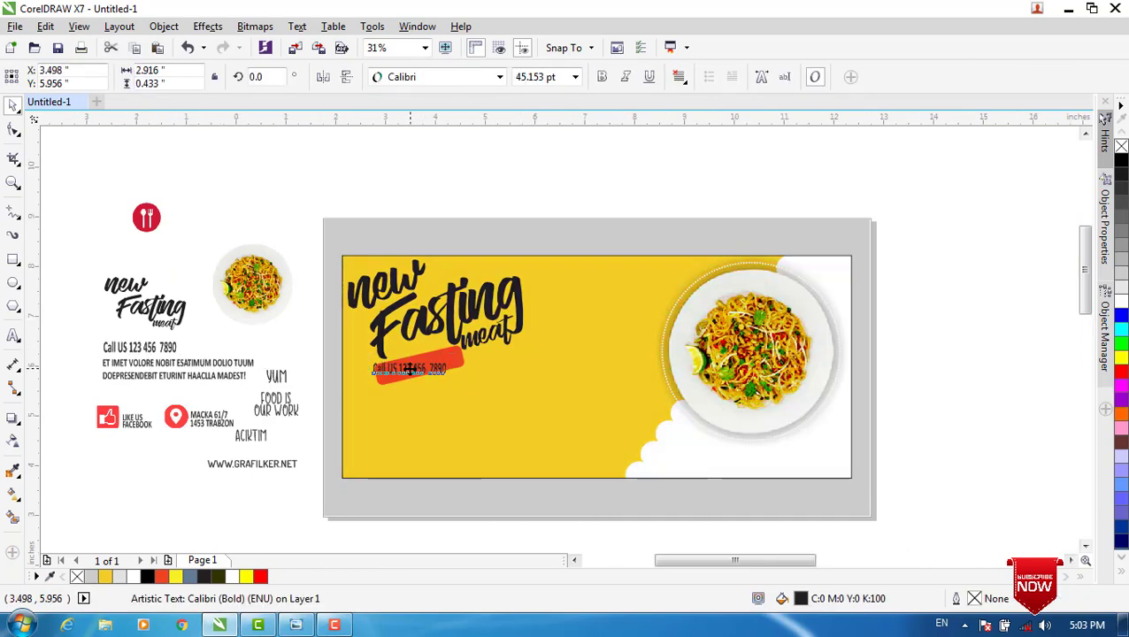
- Rotate the phone line about 11.5° counterclockwise and centre it on the label near X 3.85, Y 6.09 inches
{"action": "scroll", "coordinate": [408, 368], "scroll_direction": "up", "scroll_amount": 1}
{"action": "left_click", "coordinate": [409, 368]}
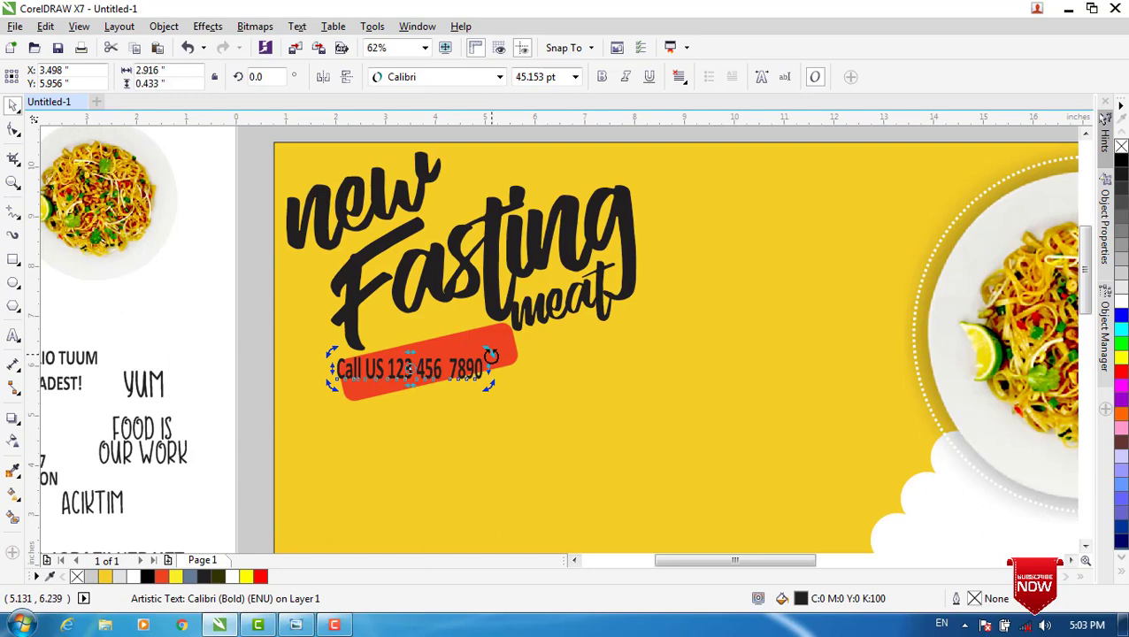
{"action": "left_click_drag", "start_coordinate": [491, 355], "coordinate": [487, 337]}
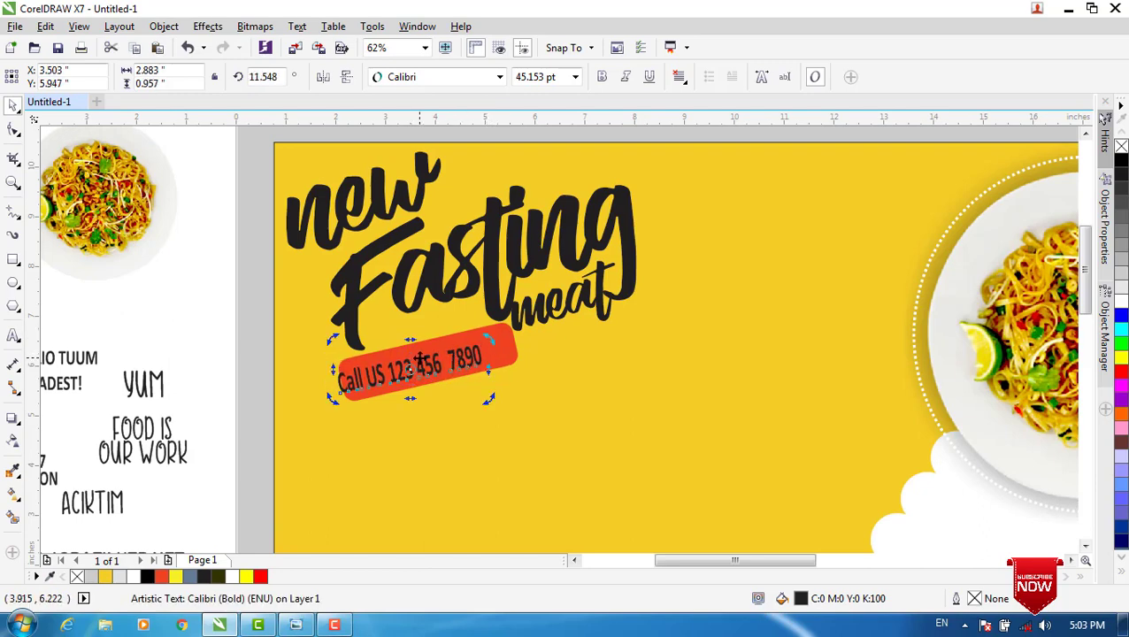
{"action": "left_click", "coordinate": [411, 370]}
{"action": "left_click_drag", "start_coordinate": [411, 370], "coordinate": [428, 362]}
{"action": "left_click", "coordinate": [429, 361]}
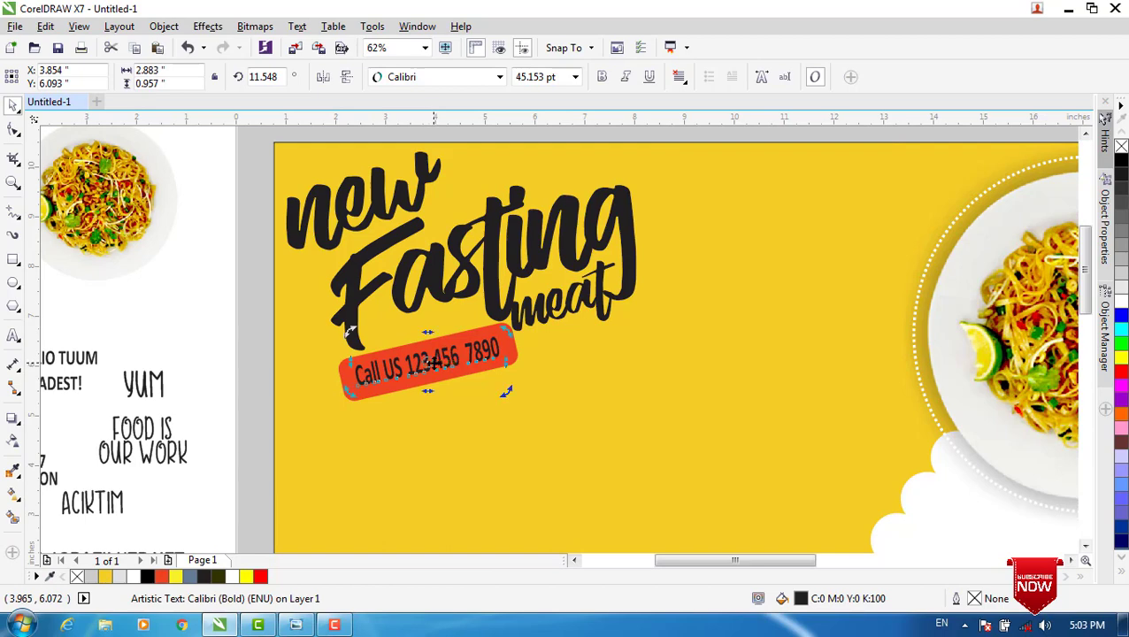
- Increase the phone line's rotation to about 14.4° and fill the text with white
{"action": "mouse_move", "coordinate": [508, 332]}
{"action": "left_mouse_down"}
{"action": "mouse_move", "coordinate": [492, 323]}
{"action": "mouse_move", "coordinate": [506, 329]}
{"action": "left_mouse_up"}
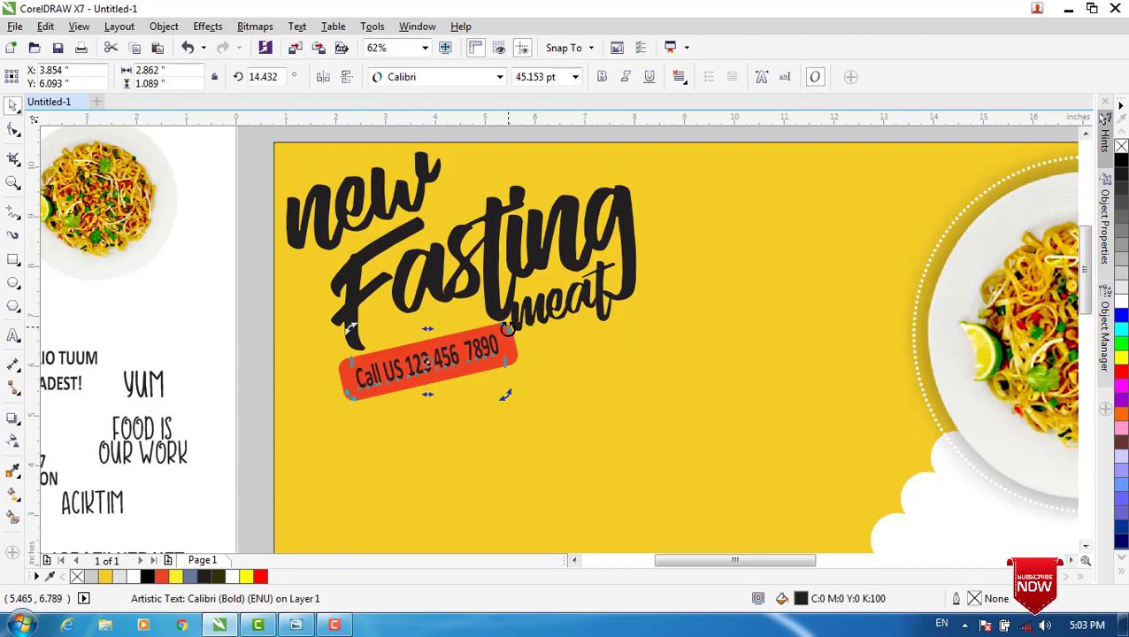
{"action": "left_click", "coordinate": [181, 299]}
{"action": "left_click", "coordinate": [458, 376]}
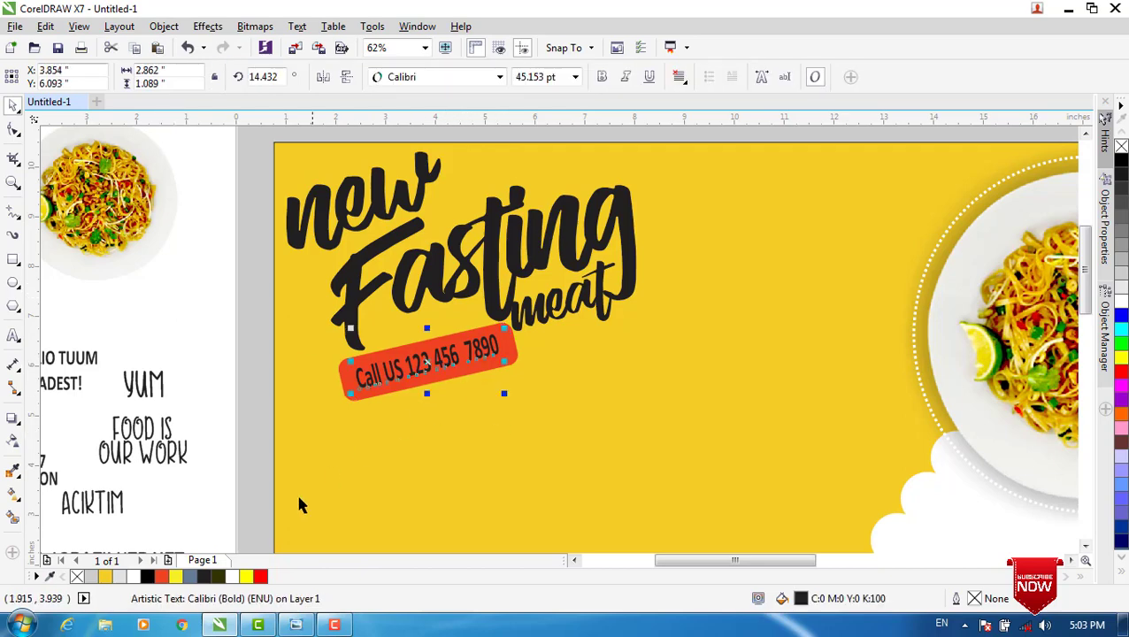
{"action": "left_click", "coordinate": [235, 576]}
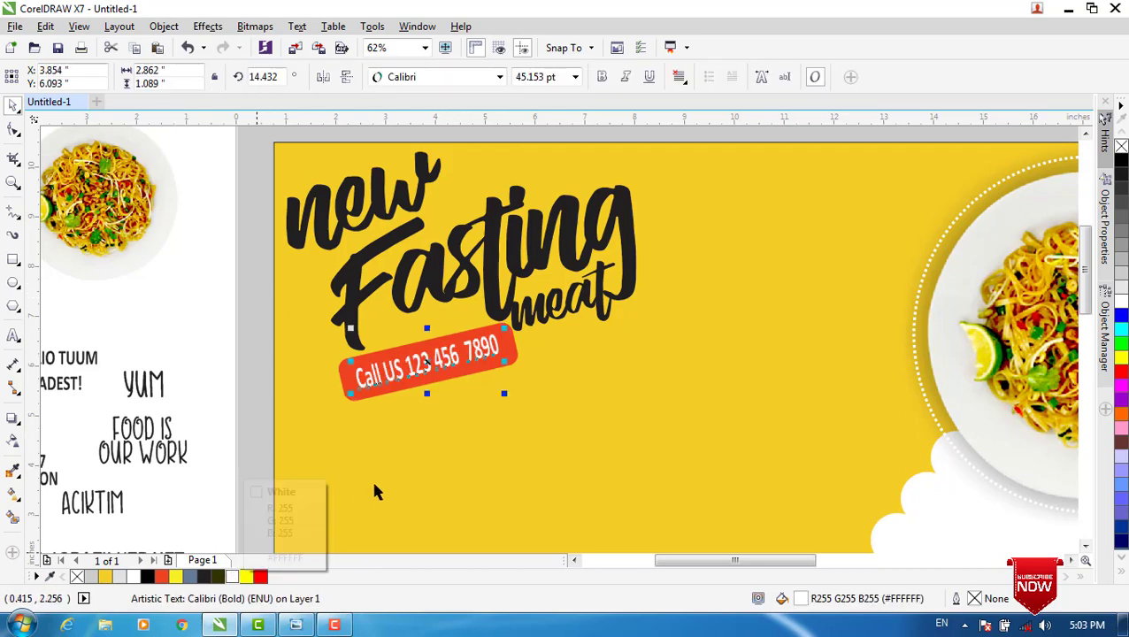
- Fine-tune the phone line's rotation to about 12.4° to match the slant of the label
{"action": "scroll", "coordinate": [417, 361], "scroll_direction": "up", "scroll_amount": 3}
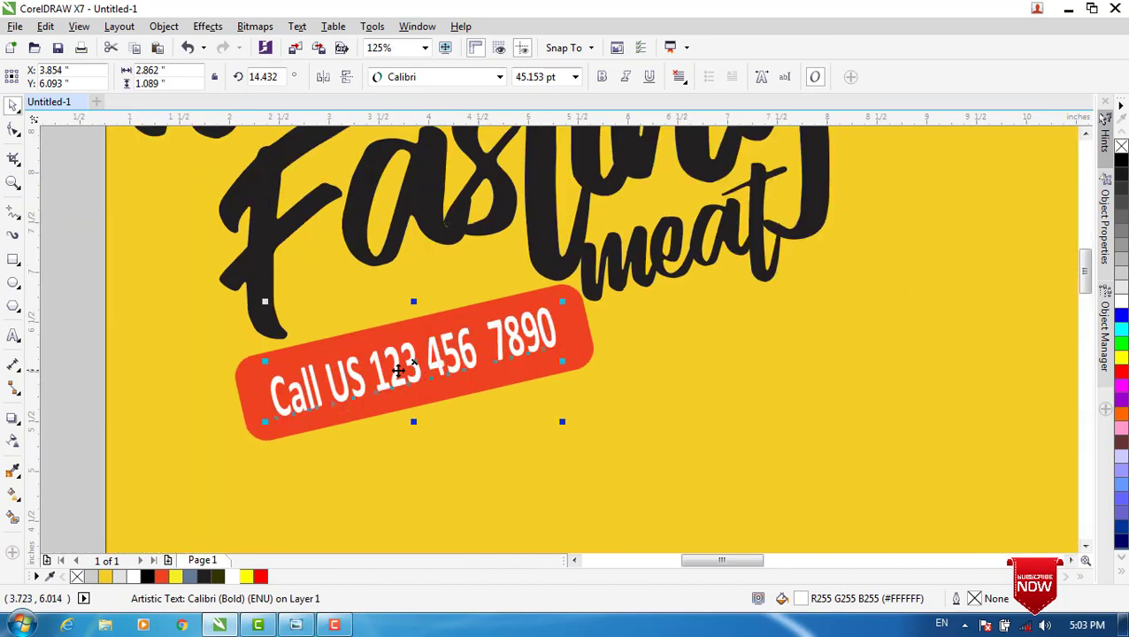
{"action": "left_click", "coordinate": [412, 364]}
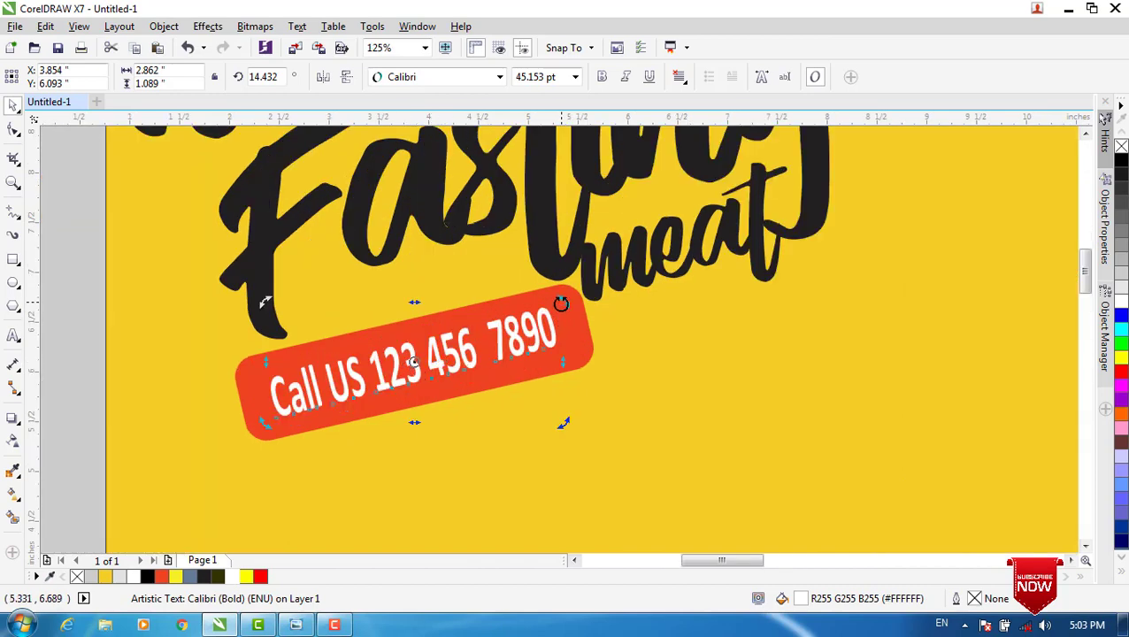
{"action": "left_click_drag", "start_coordinate": [561, 303], "coordinate": [563, 311]}
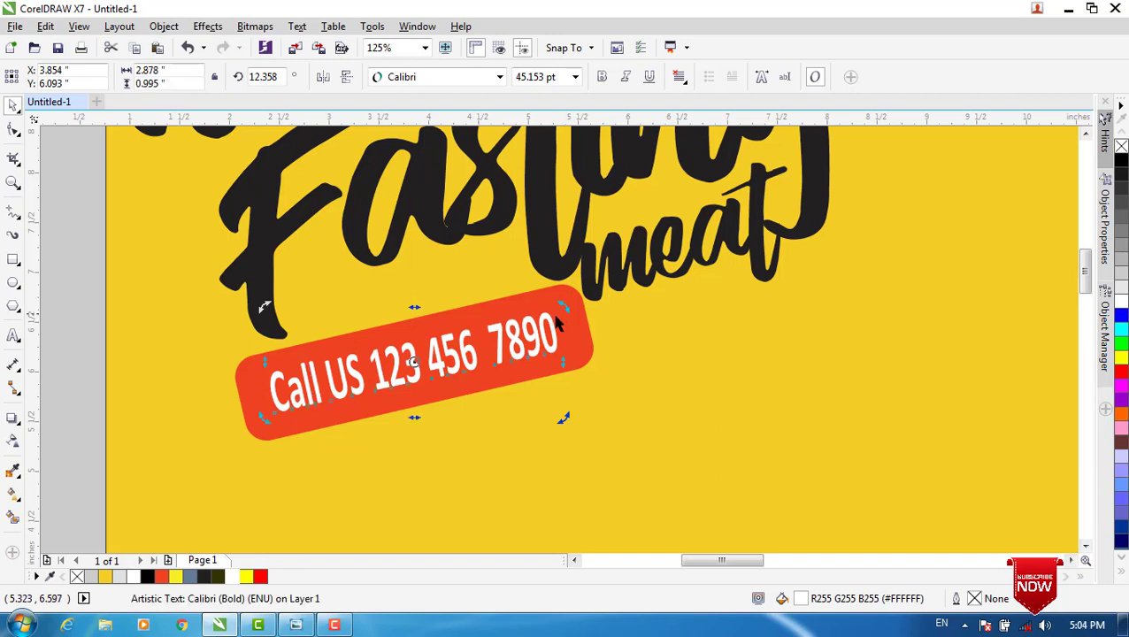
- Enlarge the phone line to about 48.5 pt and nudge it left to X 3.9 inches within the label
{"action": "left_click", "coordinate": [479, 389]}
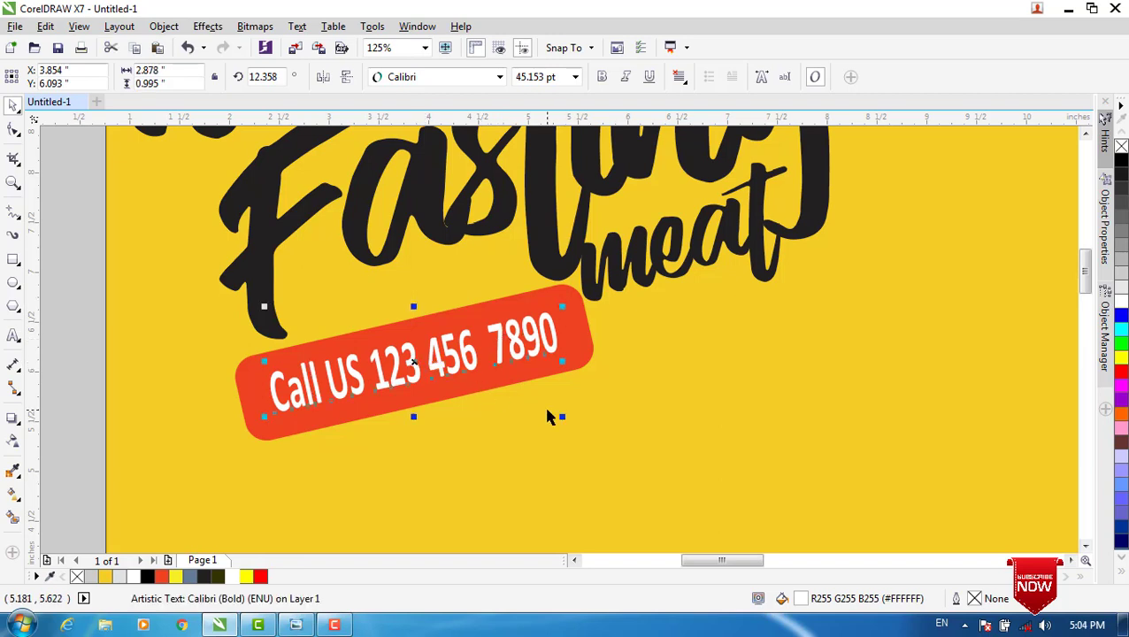
{"action": "left_click_drag", "start_coordinate": [561, 418], "coordinate": [583, 425]}
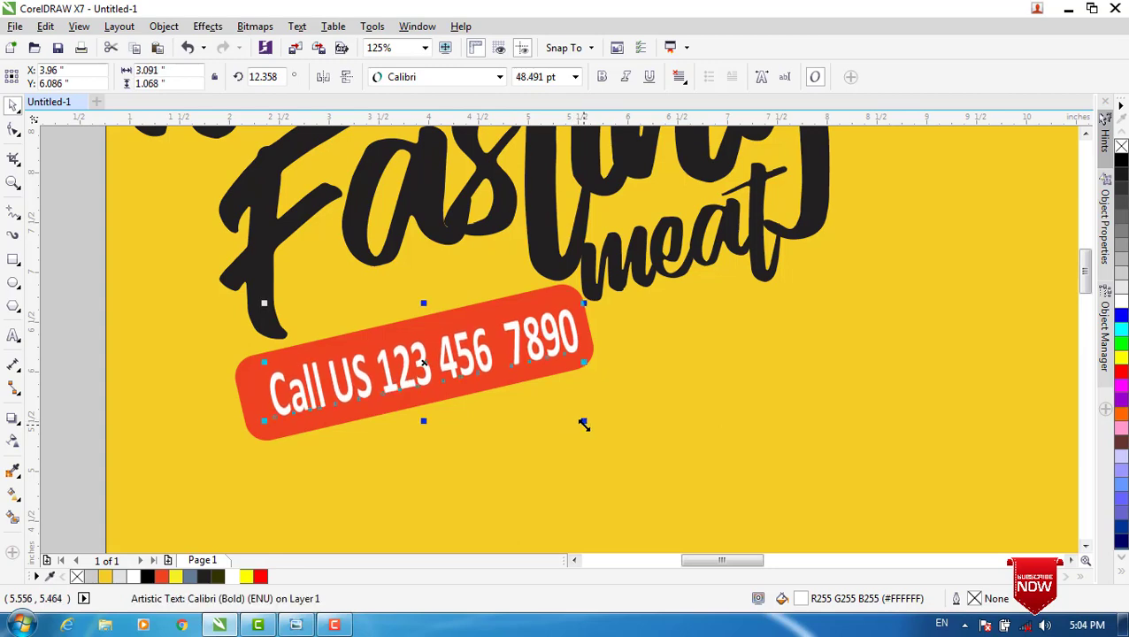
{"action": "key", "text": "Left"}
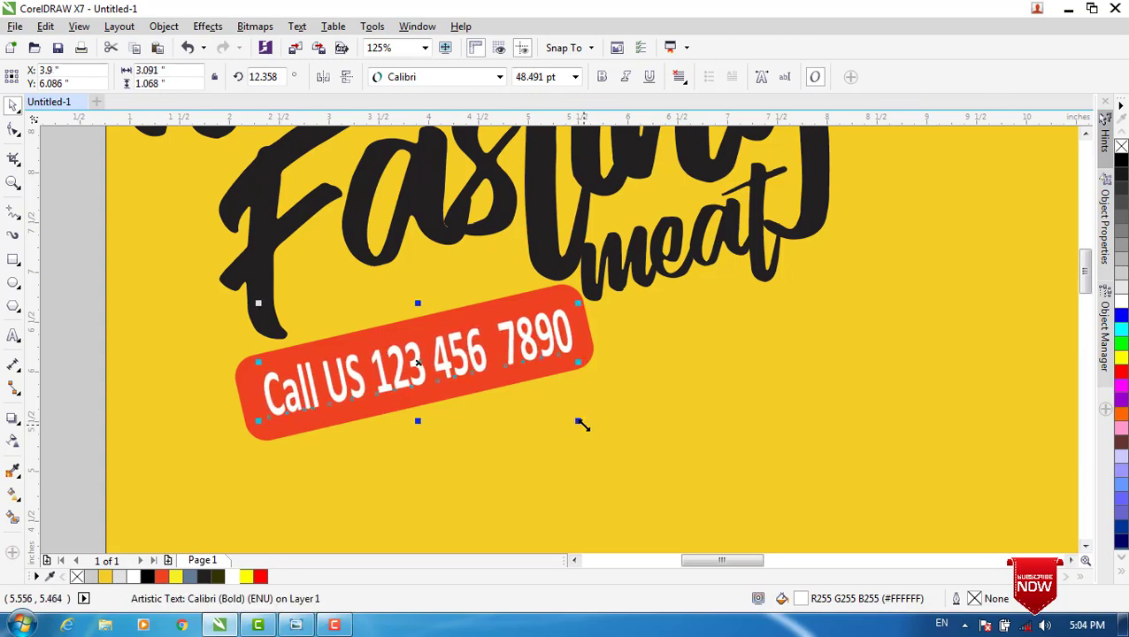
{"action": "scroll", "coordinate": [550, 423], "scroll_direction": "down", "scroll_amount": 3}
{"action": "left_click", "coordinate": [335, 377]}
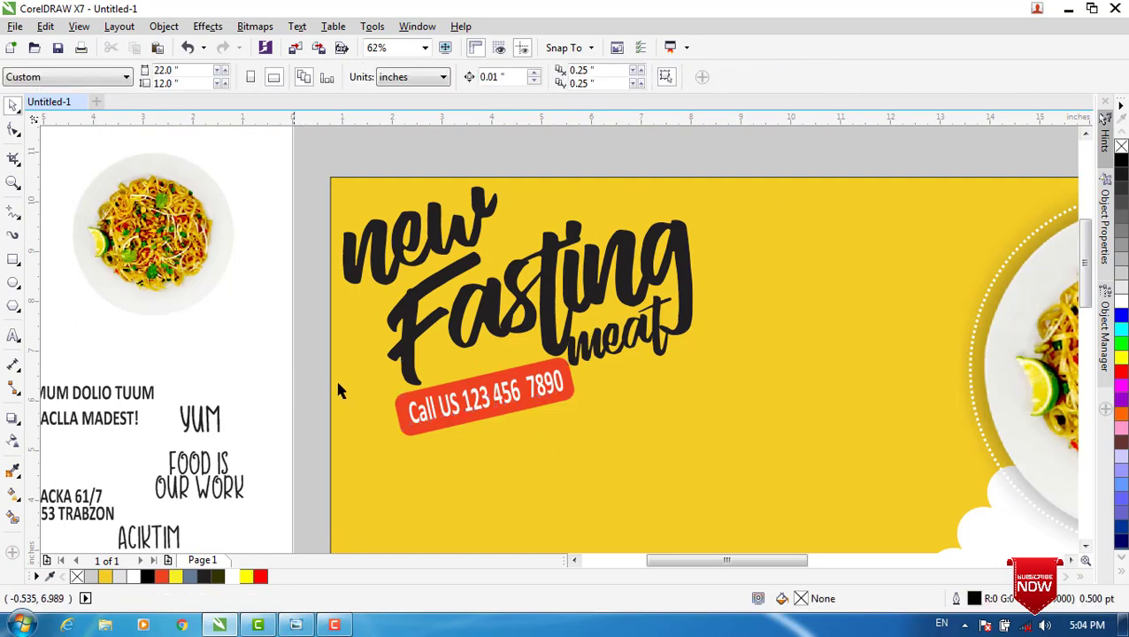
- Add a black drop shadow falling straight down from the orange-red label and set its feathering direction to Inside
{"action": "left_click", "coordinate": [435, 424]}
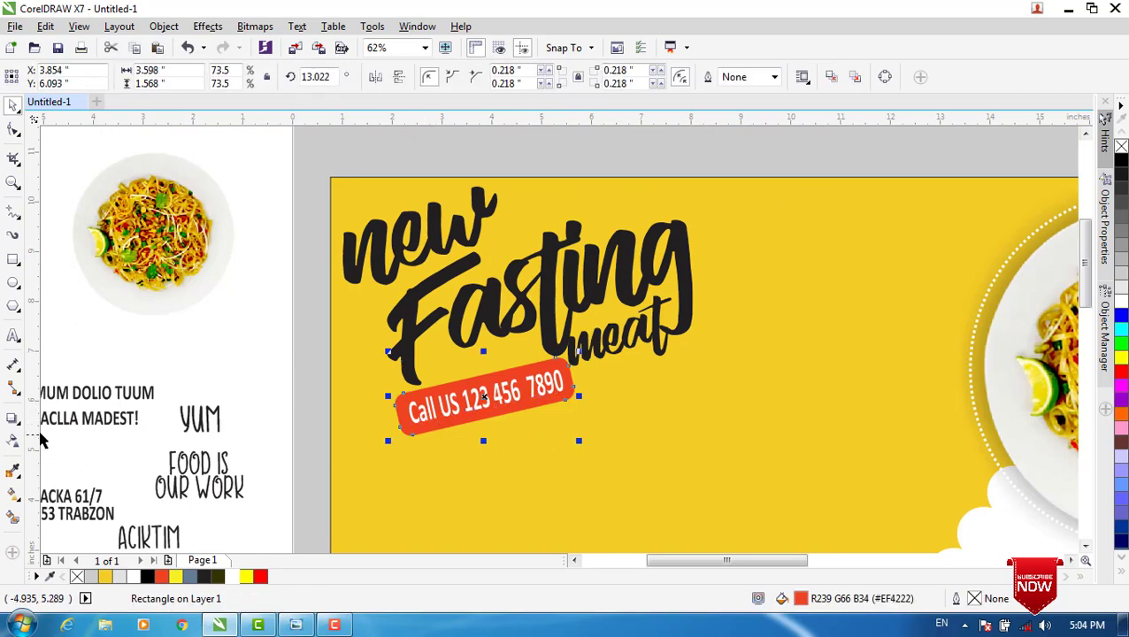
{"action": "left_click", "coordinate": [12, 421]}
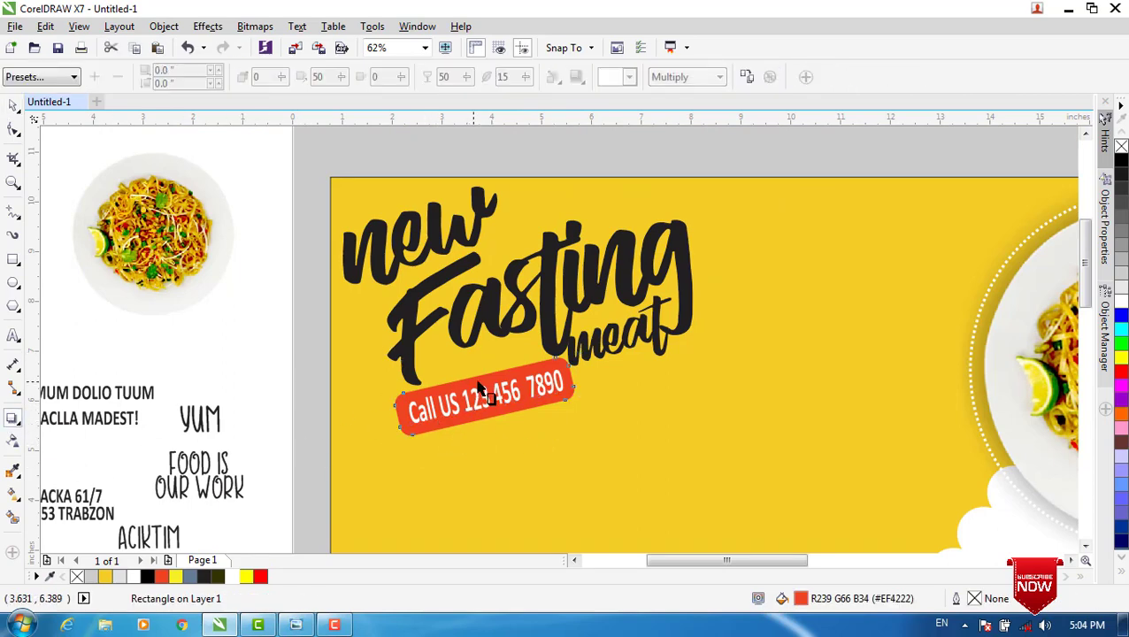
{"action": "left_click_drag", "start_coordinate": [483, 357], "coordinate": [488, 439]}
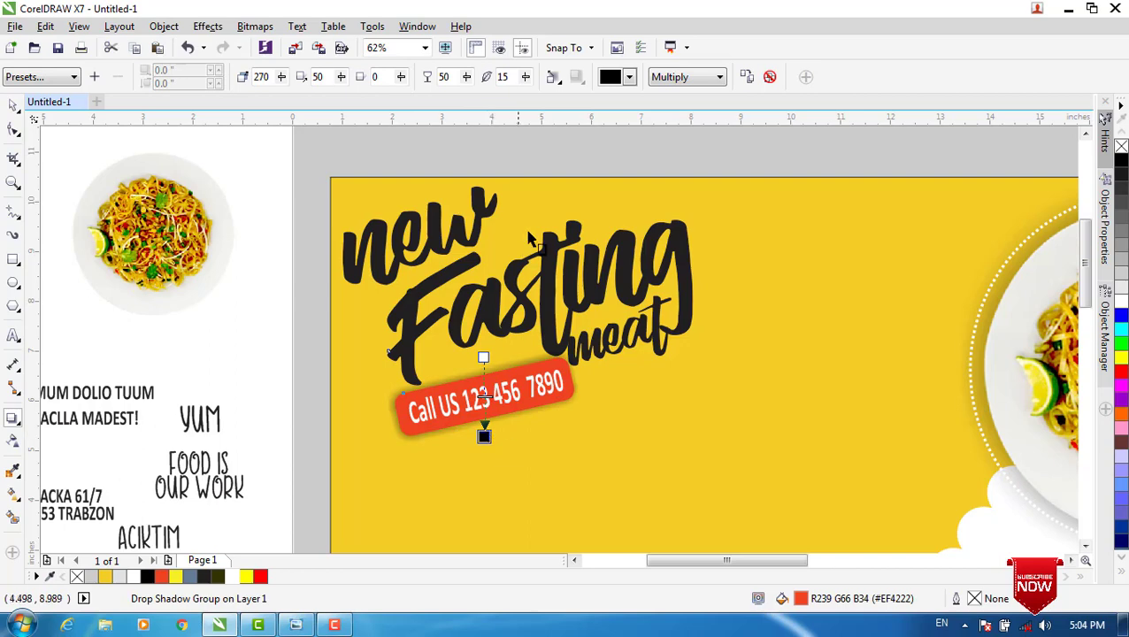
{"action": "left_click", "coordinate": [552, 78]}
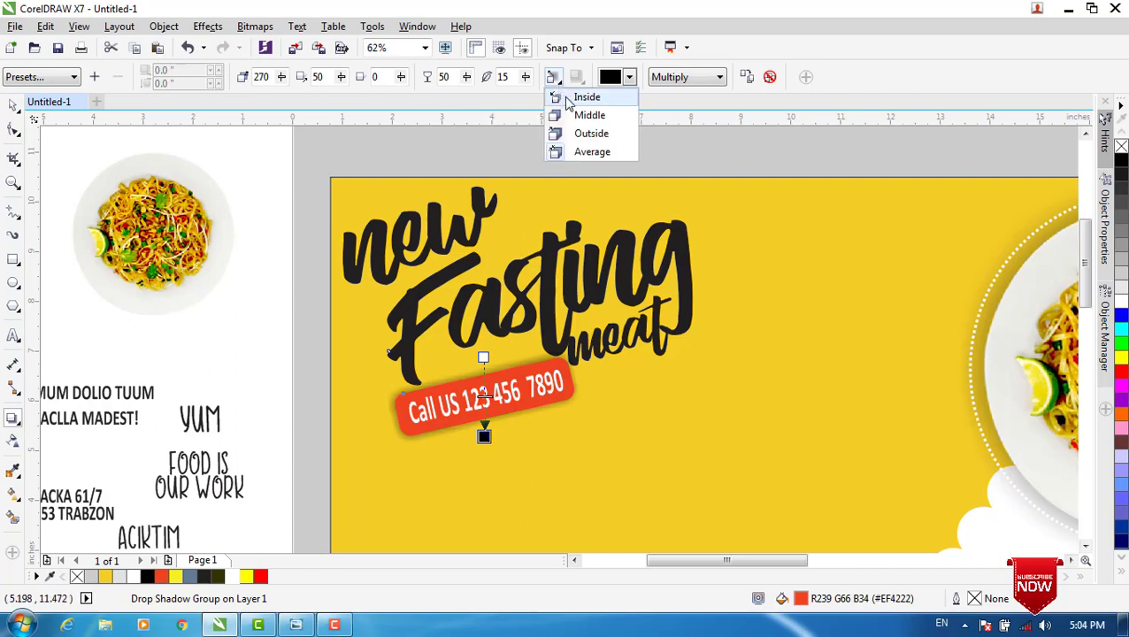
{"action": "left_click", "coordinate": [568, 101]}
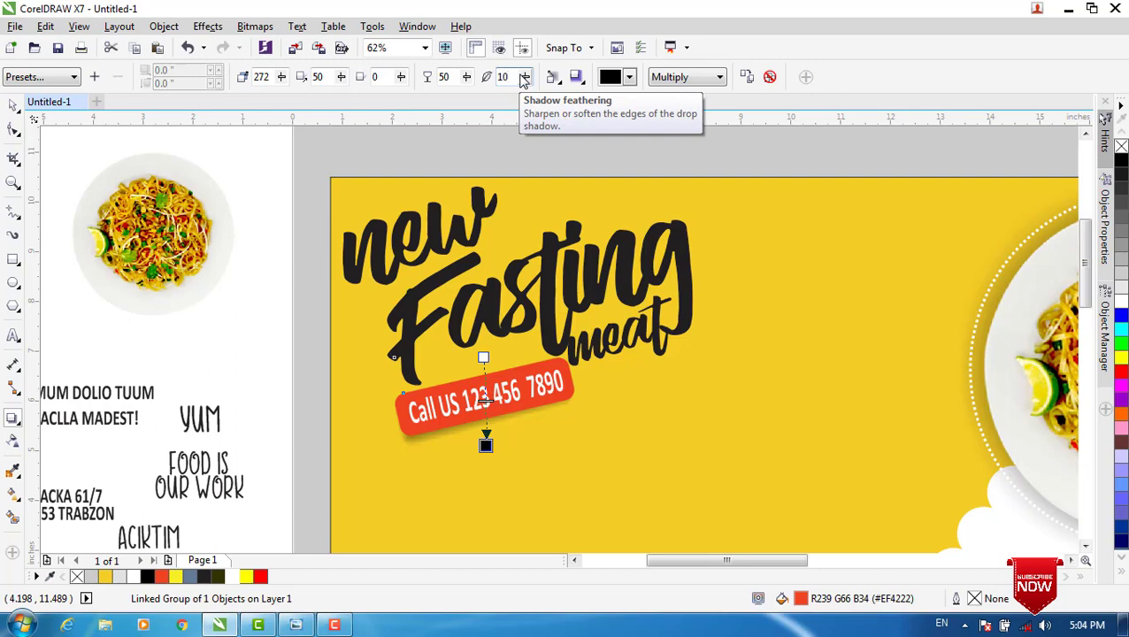
- Adjust the label's drop shadow to a direction of about 274° with a feathering of 10
{"action": "left_click_drag", "start_coordinate": [524, 78], "coordinate": [527, 76]}
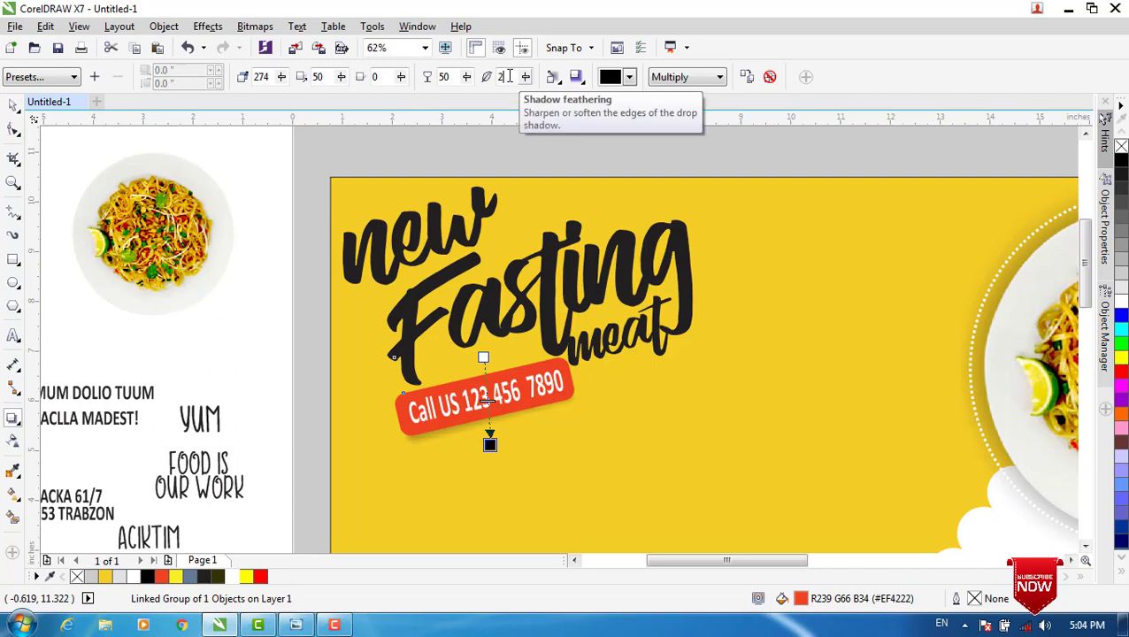
{"action": "type", "text": "10"}
{"action": "key", "text": "Return"}
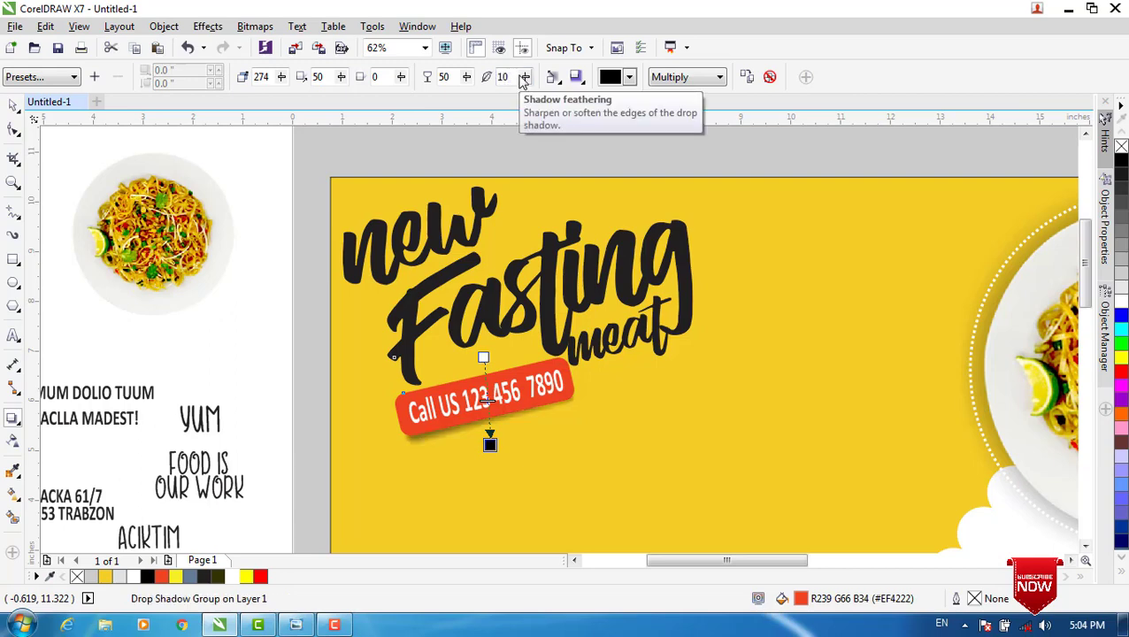
{"action": "left_click", "coordinate": [12, 110]}
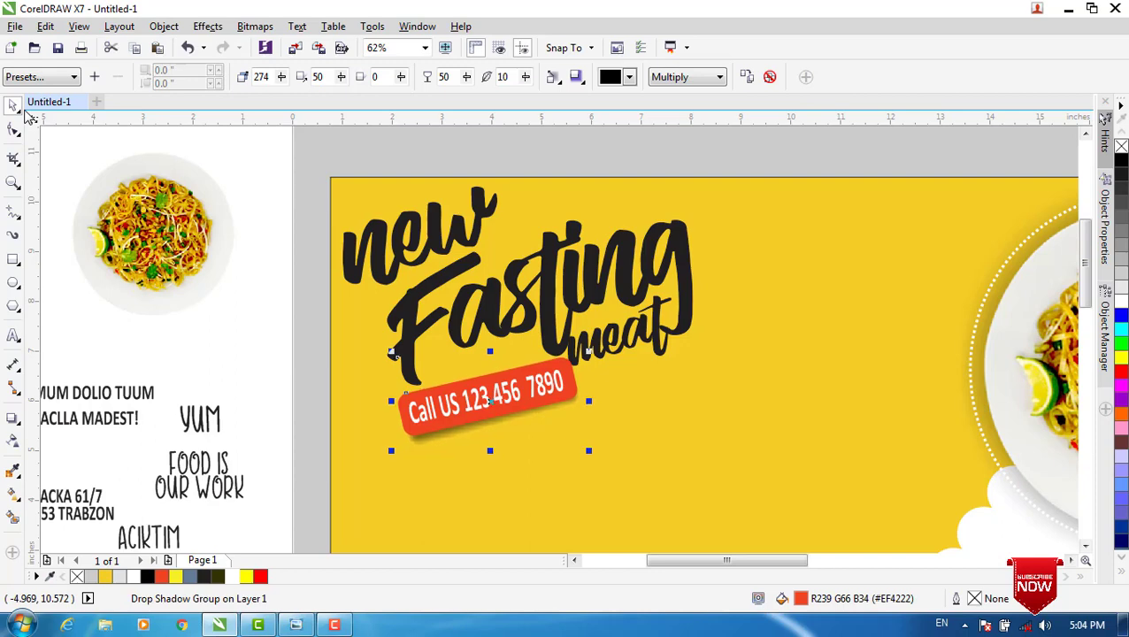
{"action": "left_click", "coordinate": [233, 342]}
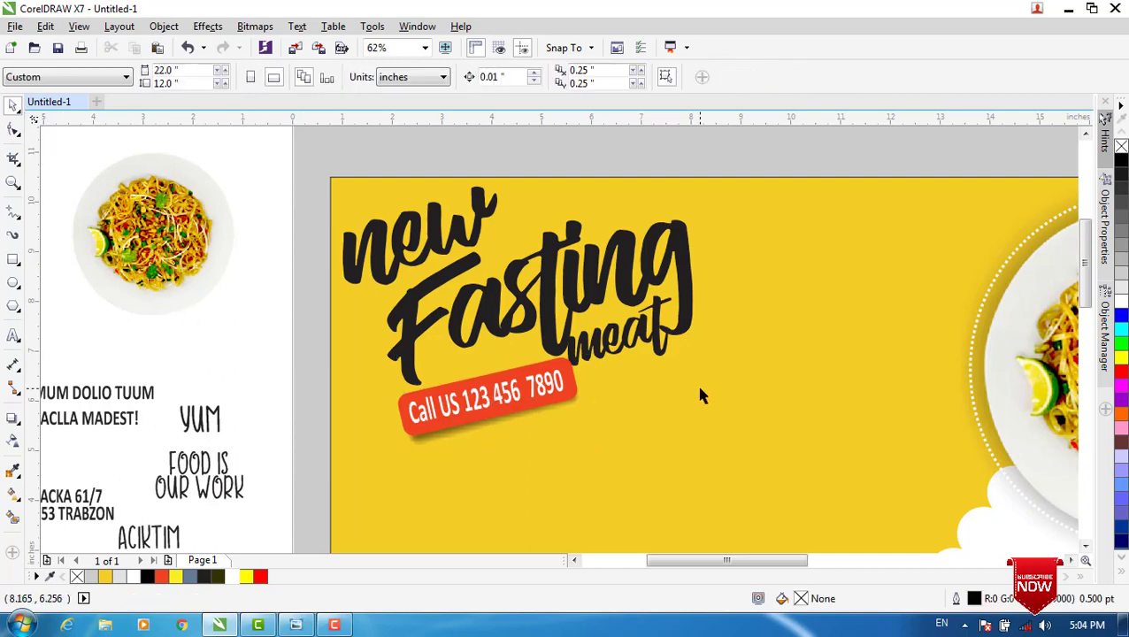
- Copy the two-line "ET IMET VOLORE NOBIT" text onto the banner beneath the label and enlarge it slightly
{"action": "scroll", "coordinate": [696, 382], "scroll_direction": "down", "scroll_amount": 2}
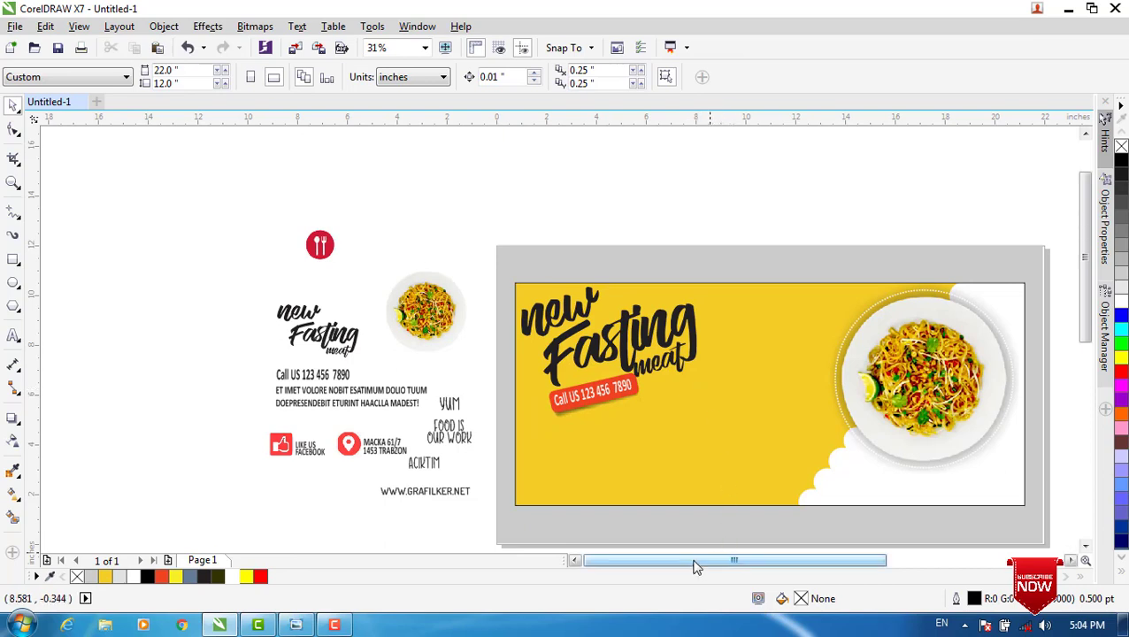
{"action": "left_click_drag", "start_coordinate": [695, 561], "coordinate": [713, 561]}
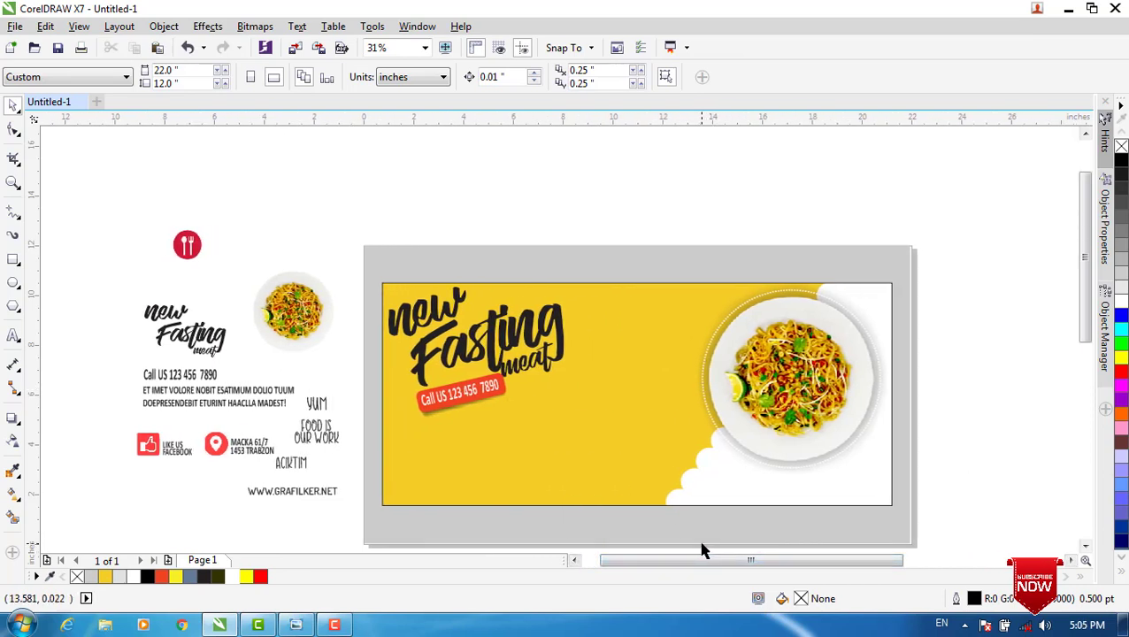
{"action": "left_click_drag", "start_coordinate": [114, 380], "coordinate": [302, 414]}
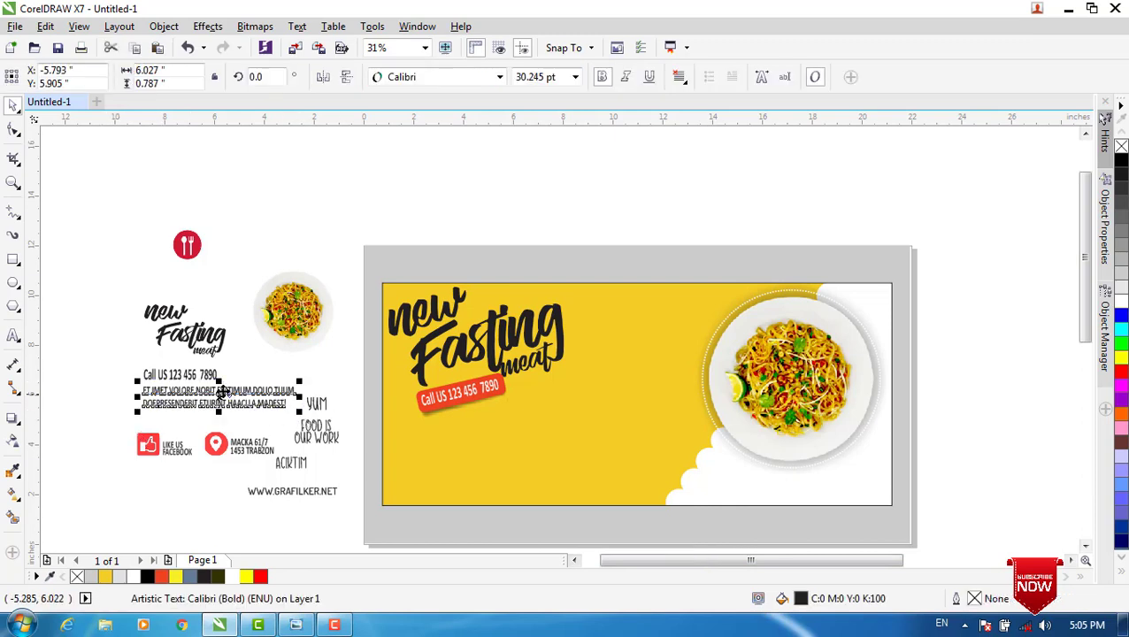
{"action": "left_click_drag", "start_coordinate": [219, 400], "coordinate": [487, 435]}
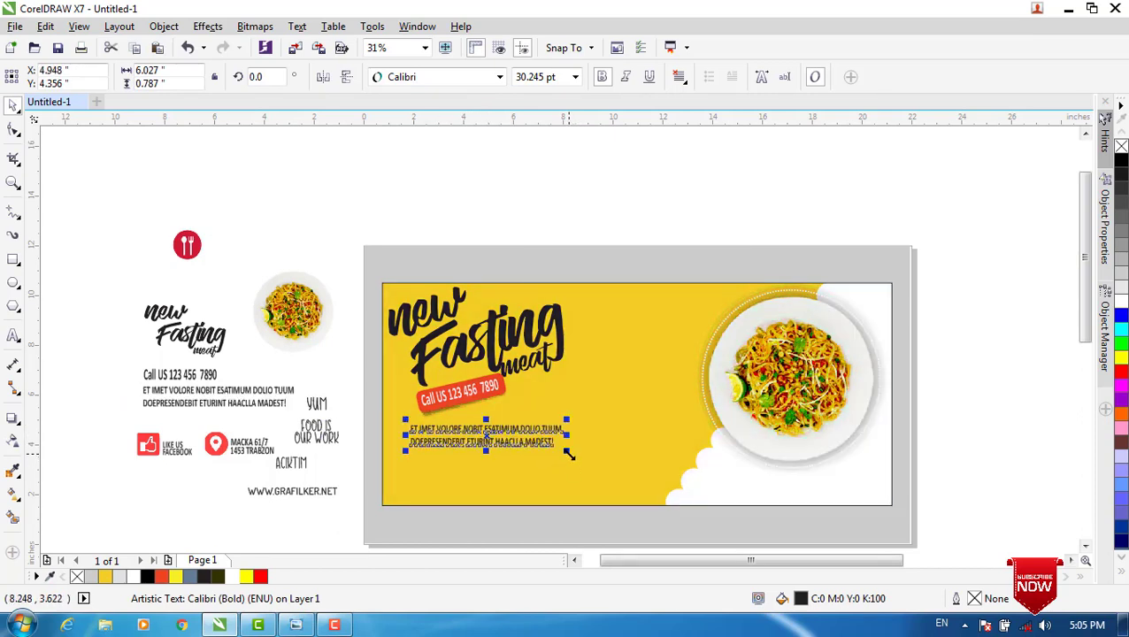
{"action": "left_click_drag", "start_coordinate": [568, 453], "coordinate": [599, 464]}
{"action": "left_click", "coordinate": [340, 379]}
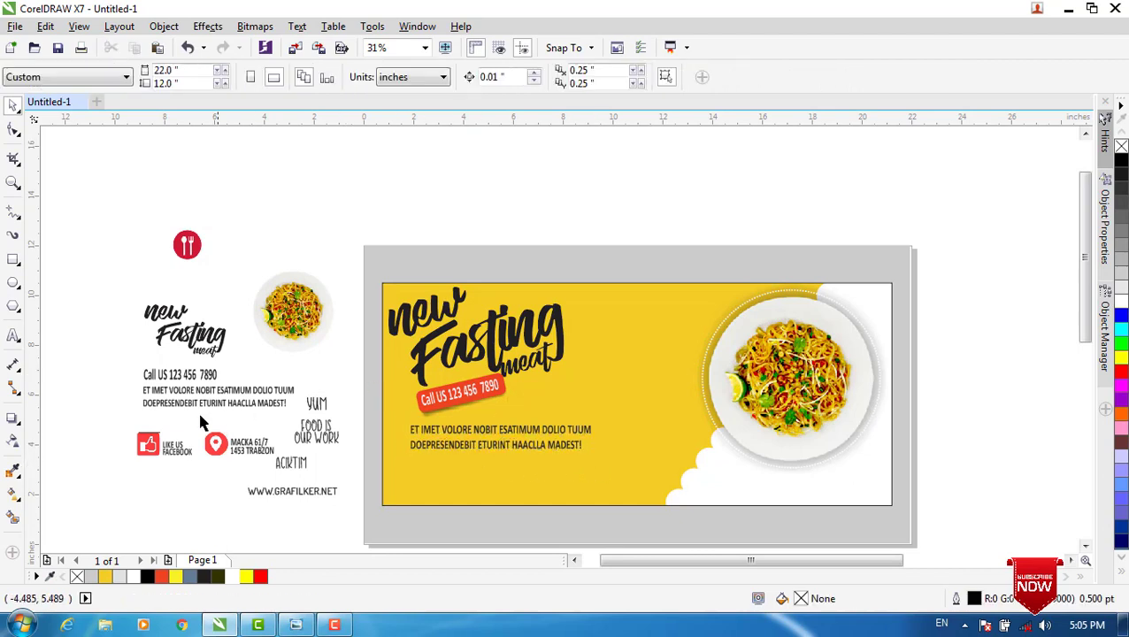
- Copy the Facebook and location icons with their captions beneath the two-line text and enlarge them to about 6.39 by 1.12 inches
{"action": "left_click_drag", "start_coordinate": [119, 418], "coordinate": [480, 472]}
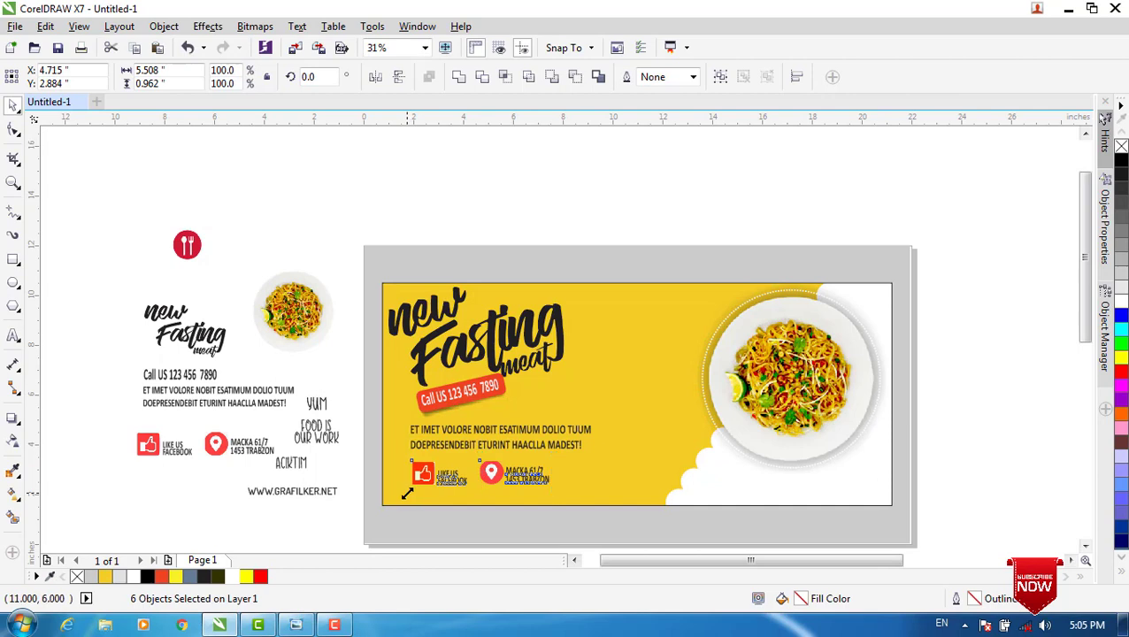
{"action": "left_click_drag", "start_coordinate": [410, 492], "coordinate": [402, 495]}
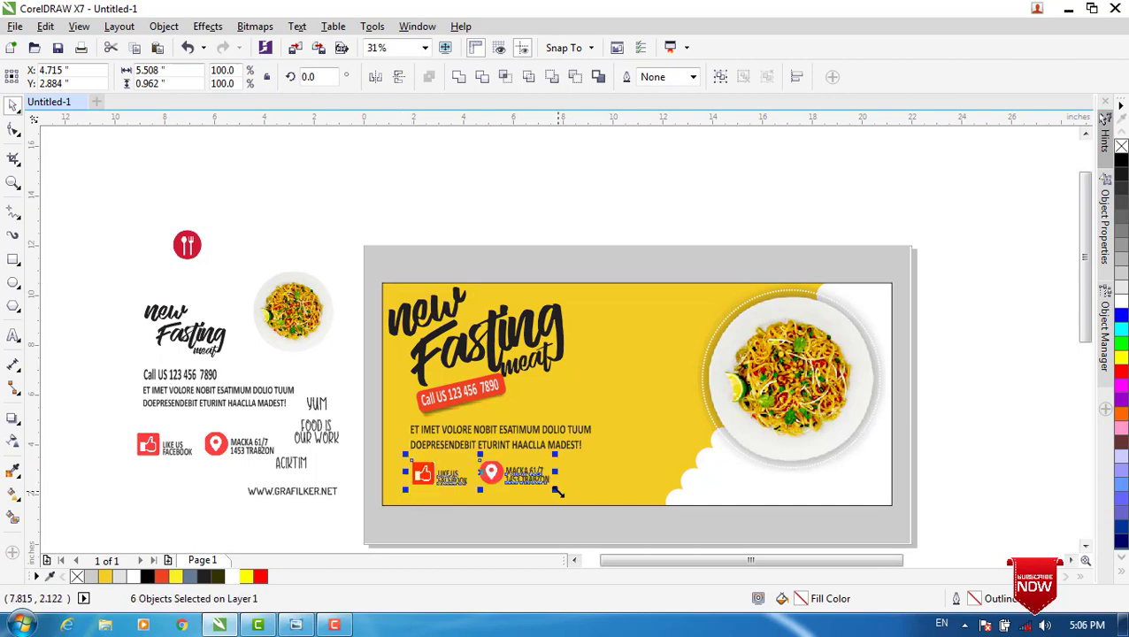
{"action": "left_click_drag", "start_coordinate": [557, 492], "coordinate": [580, 521]}
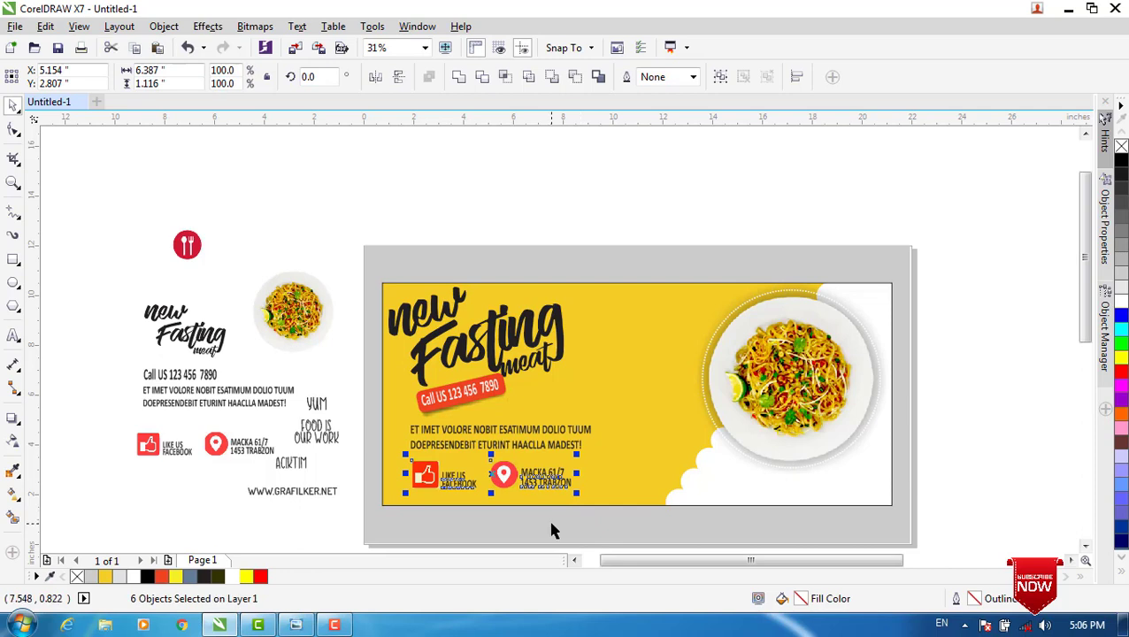
{"action": "left_click", "coordinate": [550, 530]}
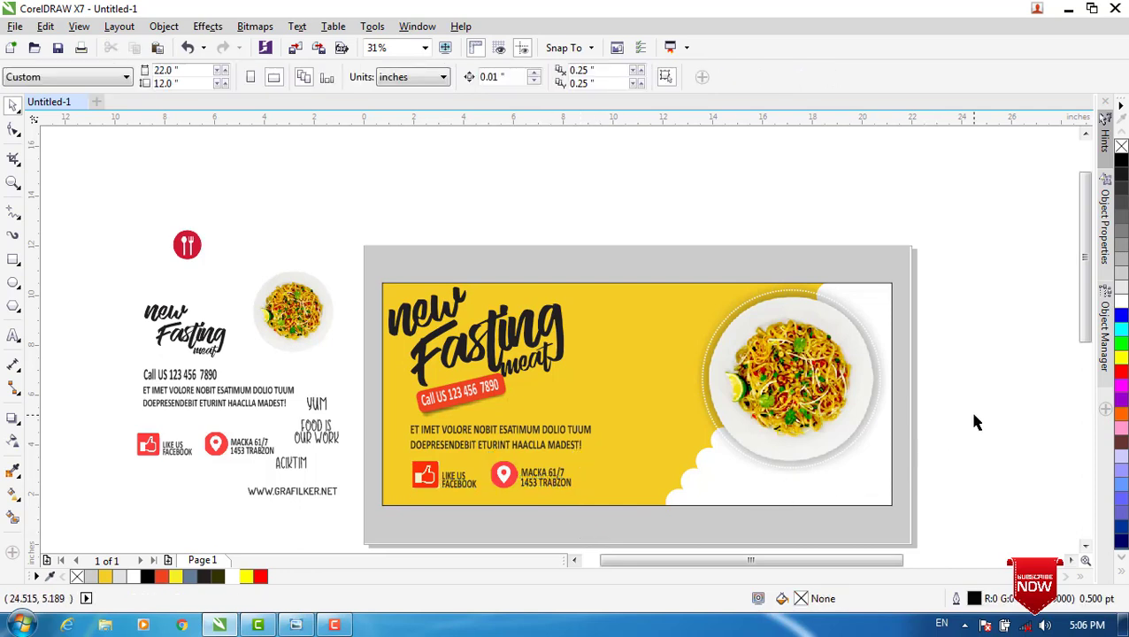
- Enlarge the reference banner picture to about 33.24 by 16.5 inches and place it above and beside the working banner
{"action": "scroll", "coordinate": [961, 409], "scroll_direction": "down", "scroll_amount": 2}
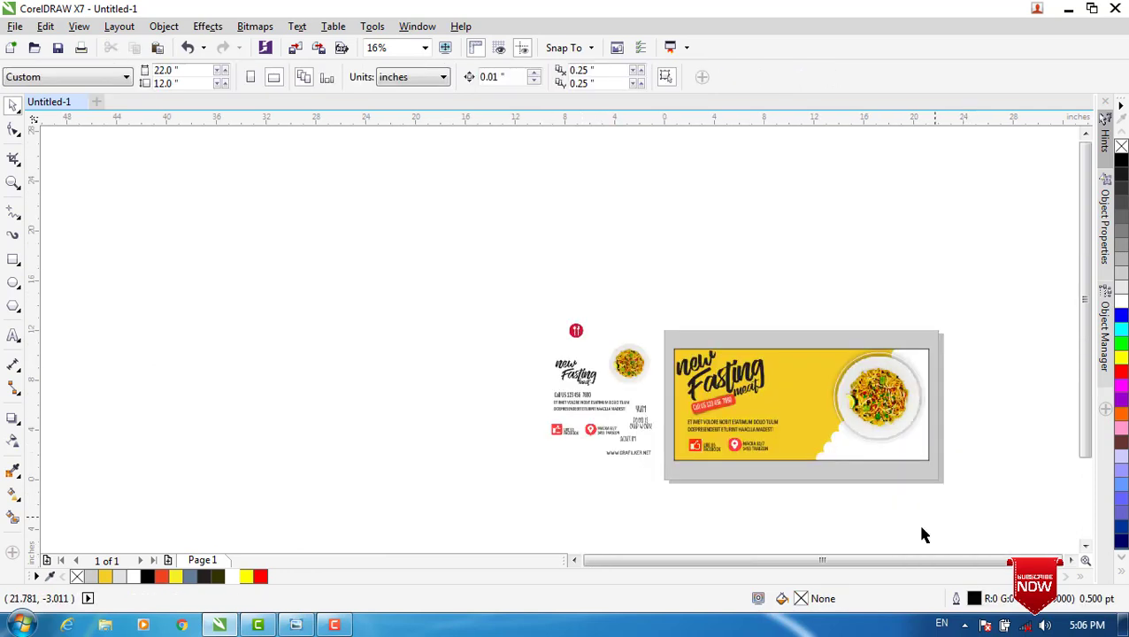
{"action": "scroll", "coordinate": [901, 488], "scroll_direction": "down", "scroll_amount": 2}
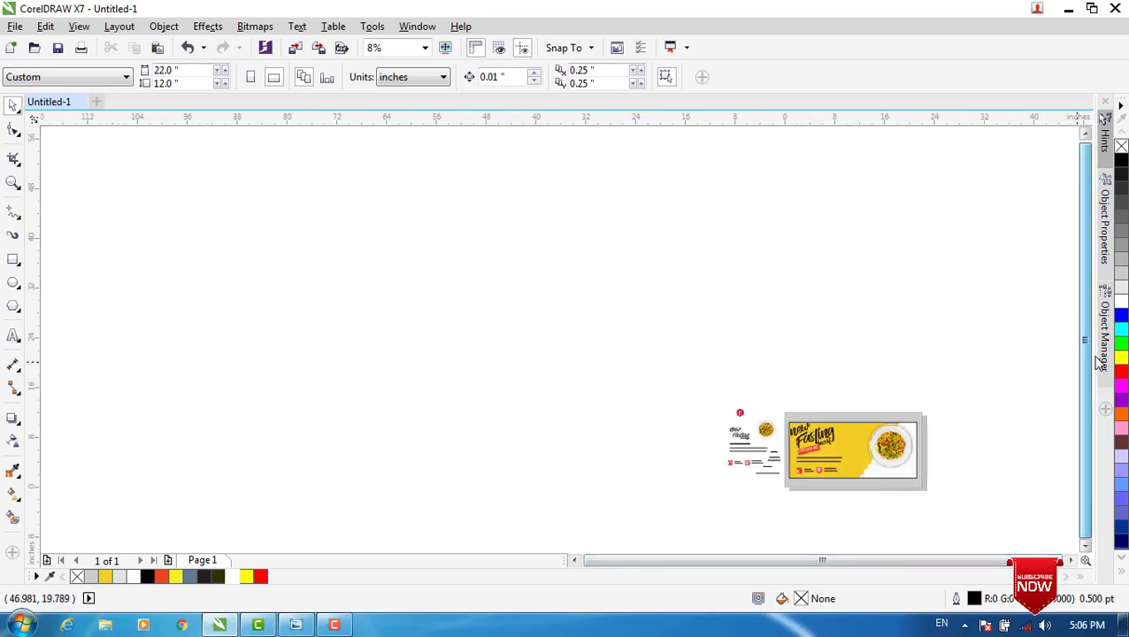
{"action": "scroll", "coordinate": [953, 448], "scroll_direction": "up", "scroll_amount": 6}
{"action": "scroll", "coordinate": [668, 441], "scroll_direction": "down", "scroll_amount": 6}
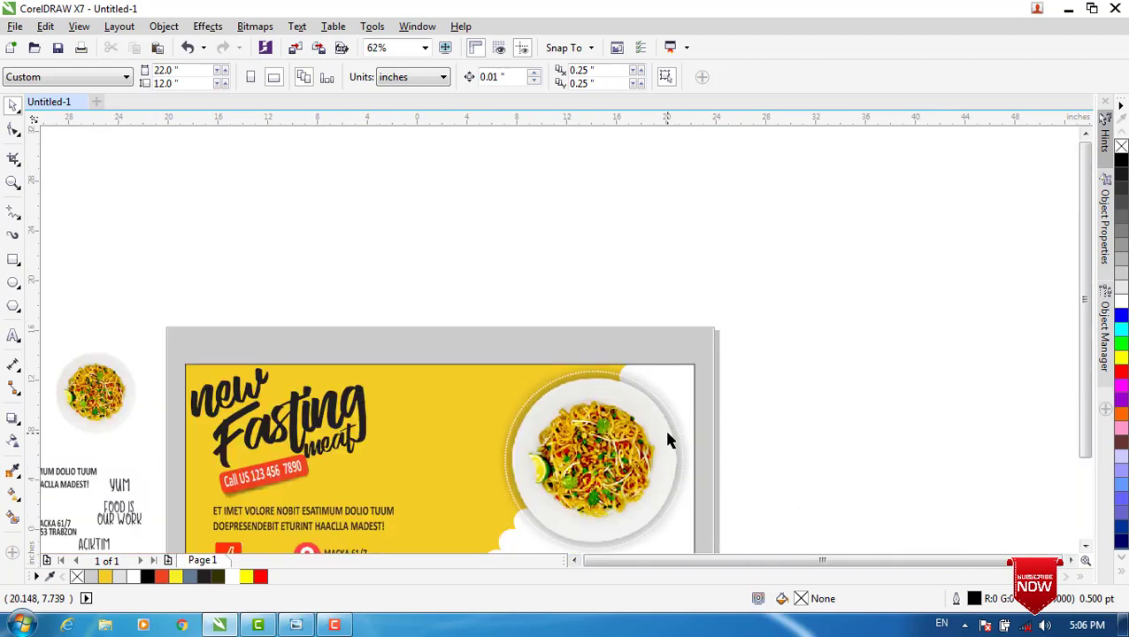
{"action": "scroll", "coordinate": [668, 440], "scroll_direction": "down", "scroll_amount": 1}
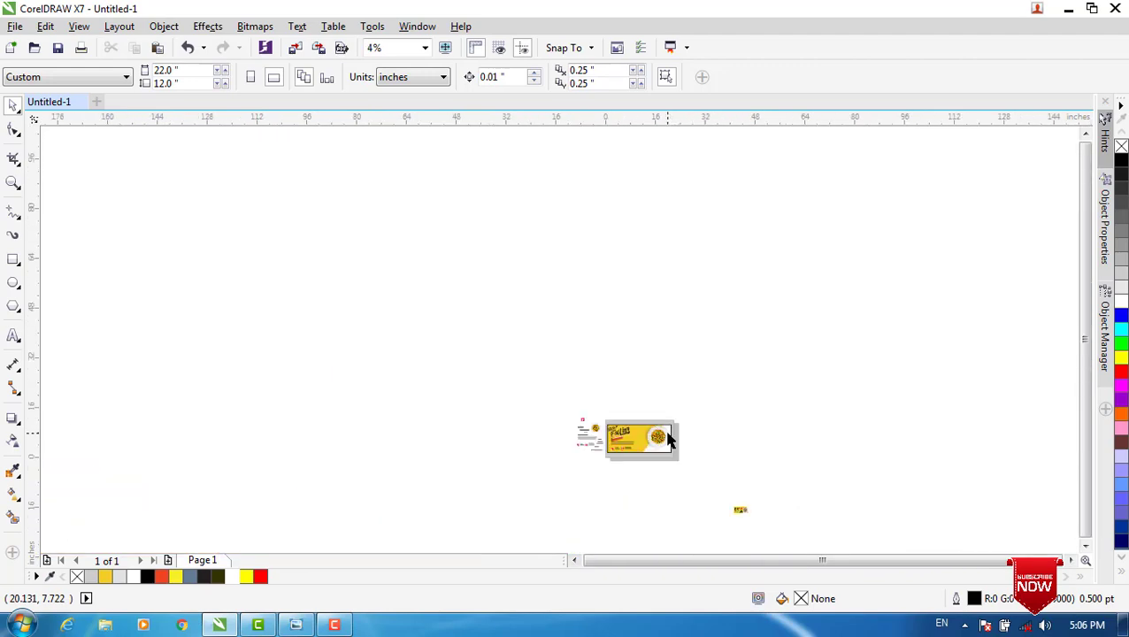
{"action": "left_click", "coordinate": [746, 512]}
{"action": "left_click_drag", "start_coordinate": [753, 498], "coordinate": [749, 418]}
{"action": "scroll", "coordinate": [743, 421], "scroll_direction": "up", "scroll_amount": 1}
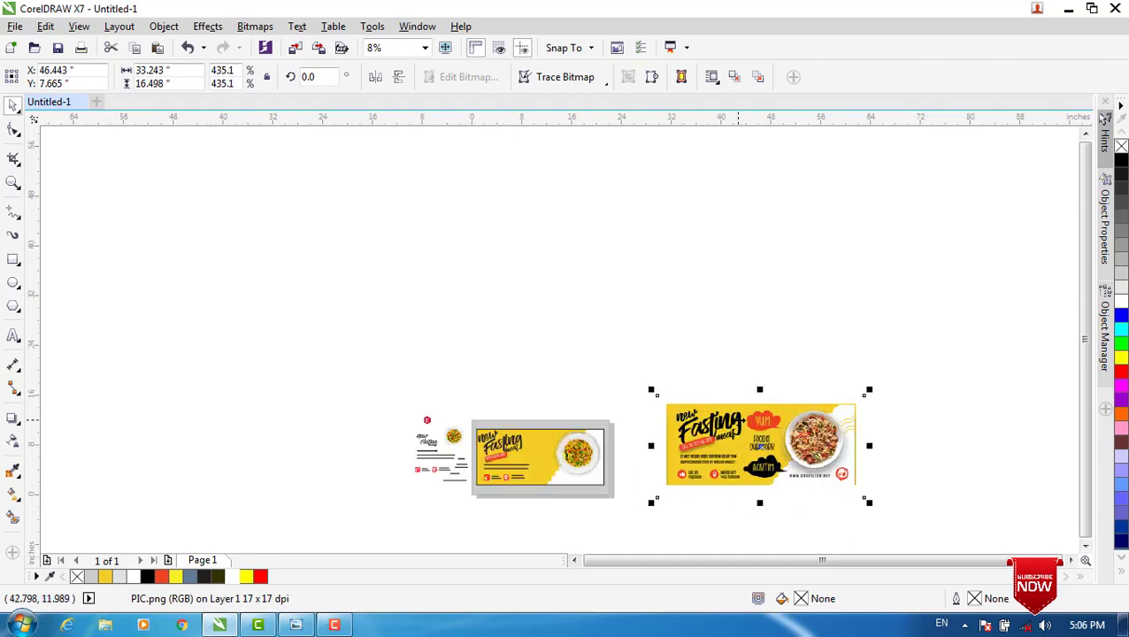
{"action": "scroll", "coordinate": [736, 421], "scroll_direction": "up", "scroll_amount": 1}
{"action": "left_click_drag", "start_coordinate": [738, 462], "coordinate": [665, 372]}
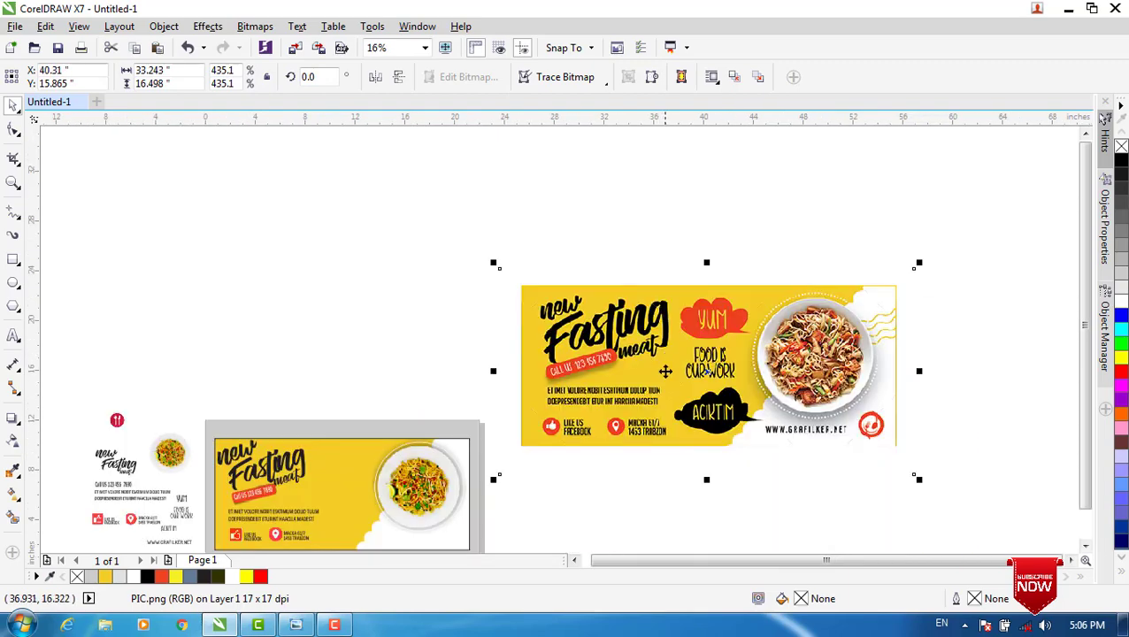
{"action": "scroll", "coordinate": [773, 346], "scroll_direction": "up", "scroll_amount": 1}
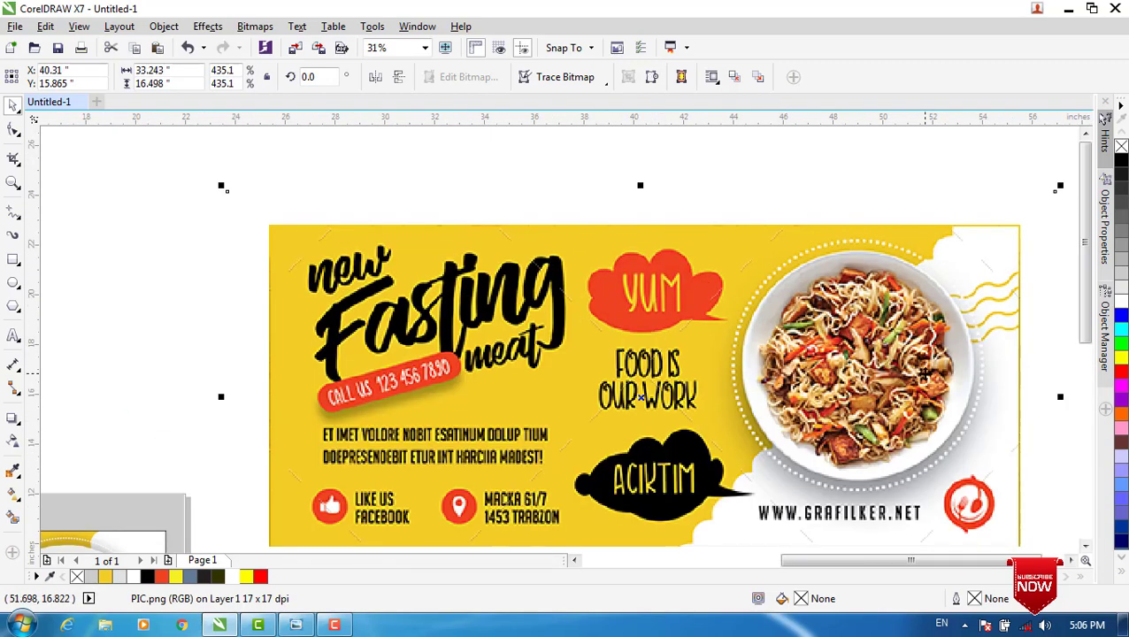
{"action": "left_click_drag", "start_coordinate": [924, 372], "coordinate": [838, 353]}
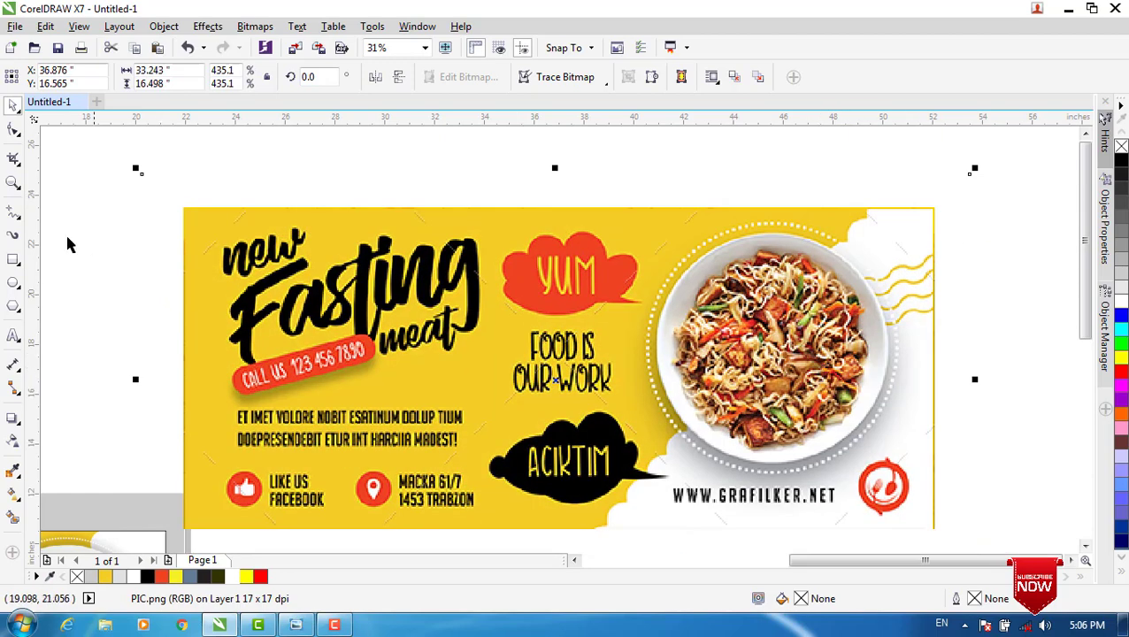
- Draw a wavy curve about 4.07 by 1.4 inches along the topmost yellow wave beside the reference picture's plate
{"action": "left_click", "coordinate": [13, 212]}
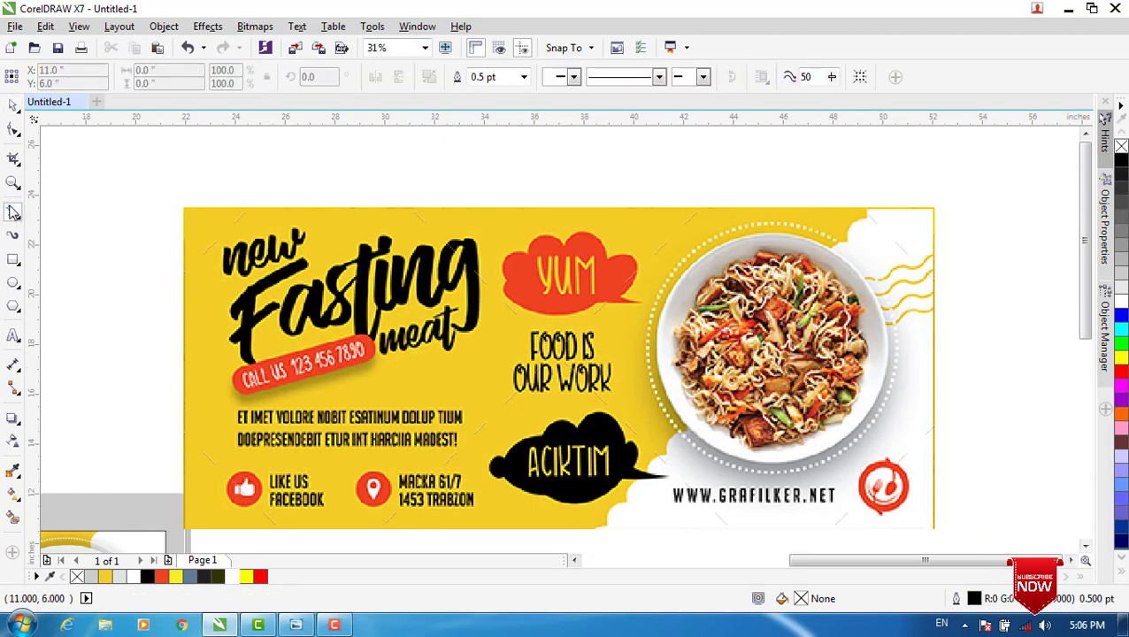
{"action": "left_click", "coordinate": [842, 288]}
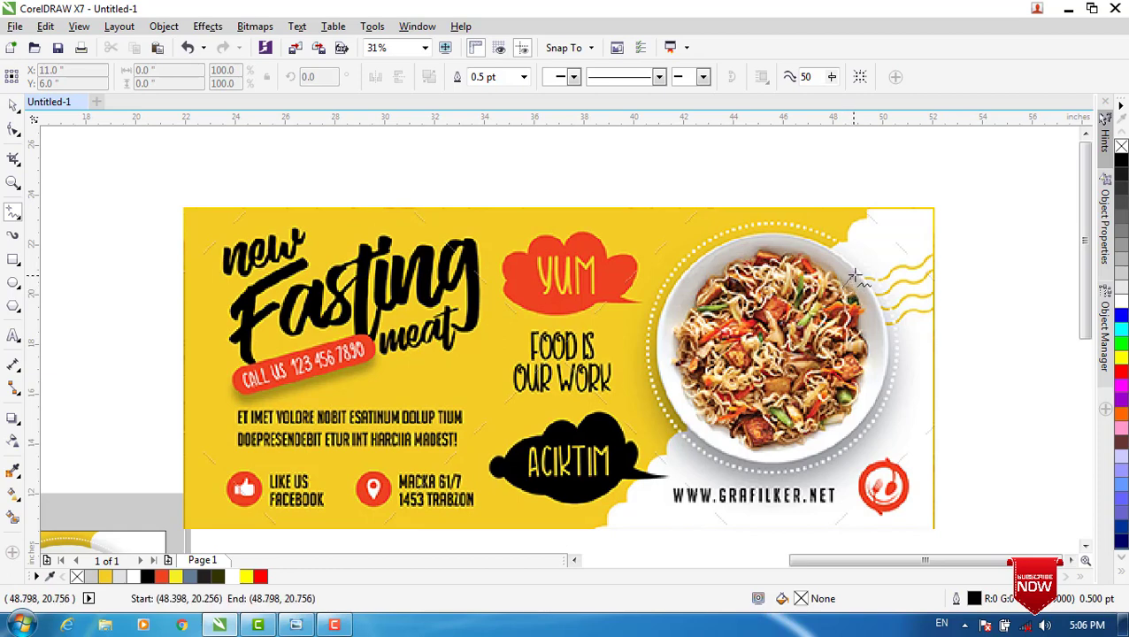
{"action": "left_click_drag", "start_coordinate": [881, 281], "coordinate": [940, 253]}
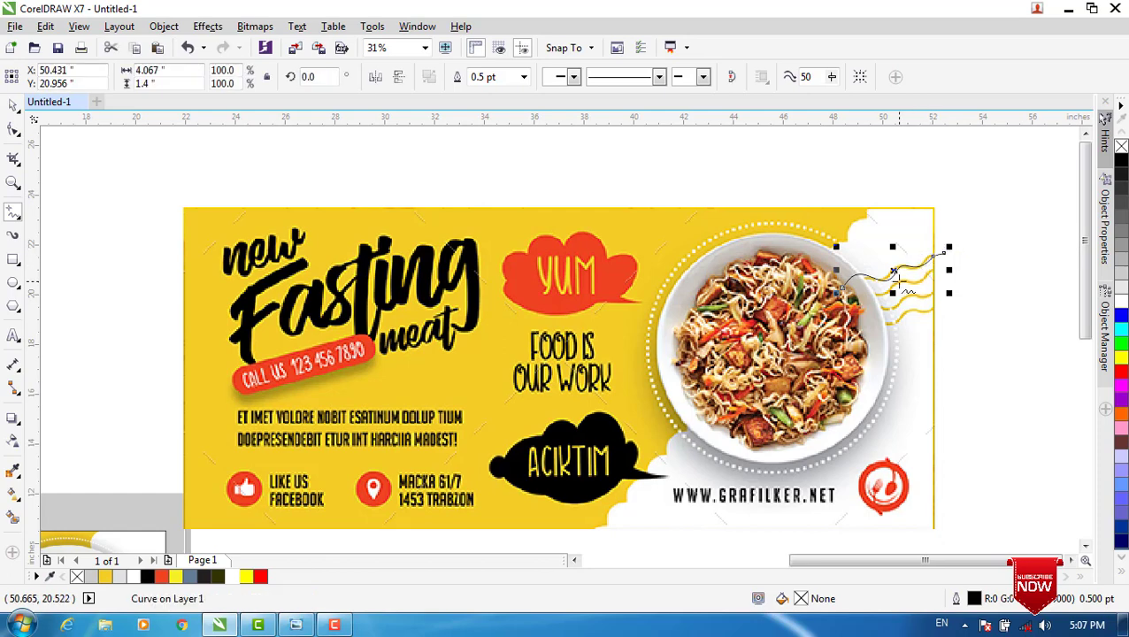
- Reshape the curve's nodes and handles to follow the topmost yellow wave, making it about 1.52 inches high
{"action": "scroll", "coordinate": [898, 282], "scroll_direction": "up", "scroll_amount": 2}
{"action": "scroll", "coordinate": [900, 281], "scroll_direction": "up", "scroll_amount": 1}
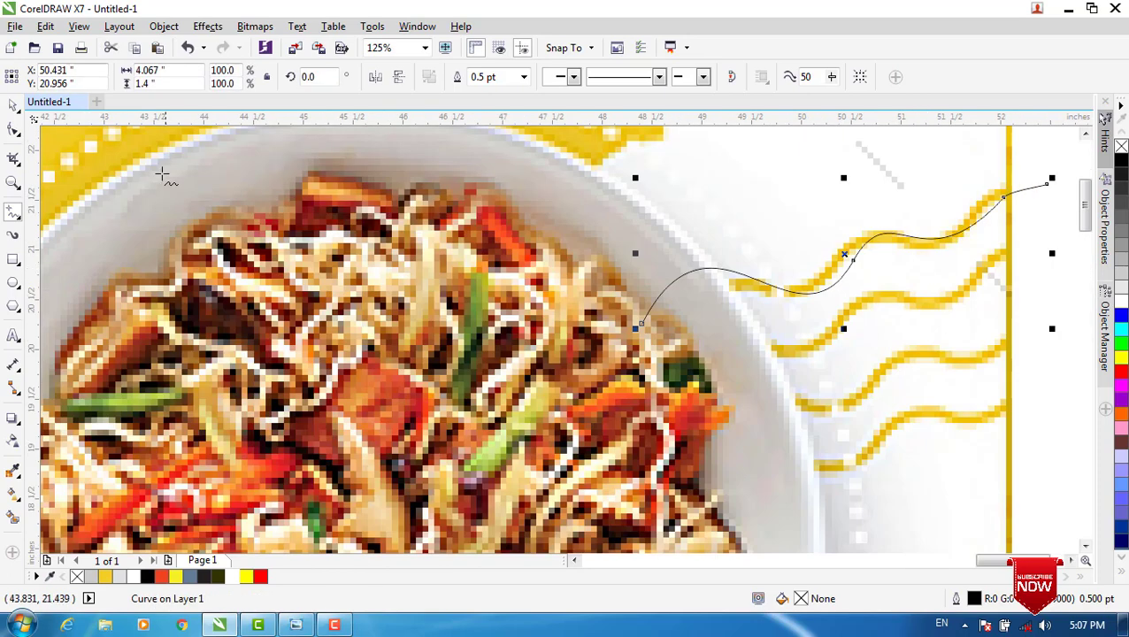
{"action": "left_click", "coordinate": [13, 131]}
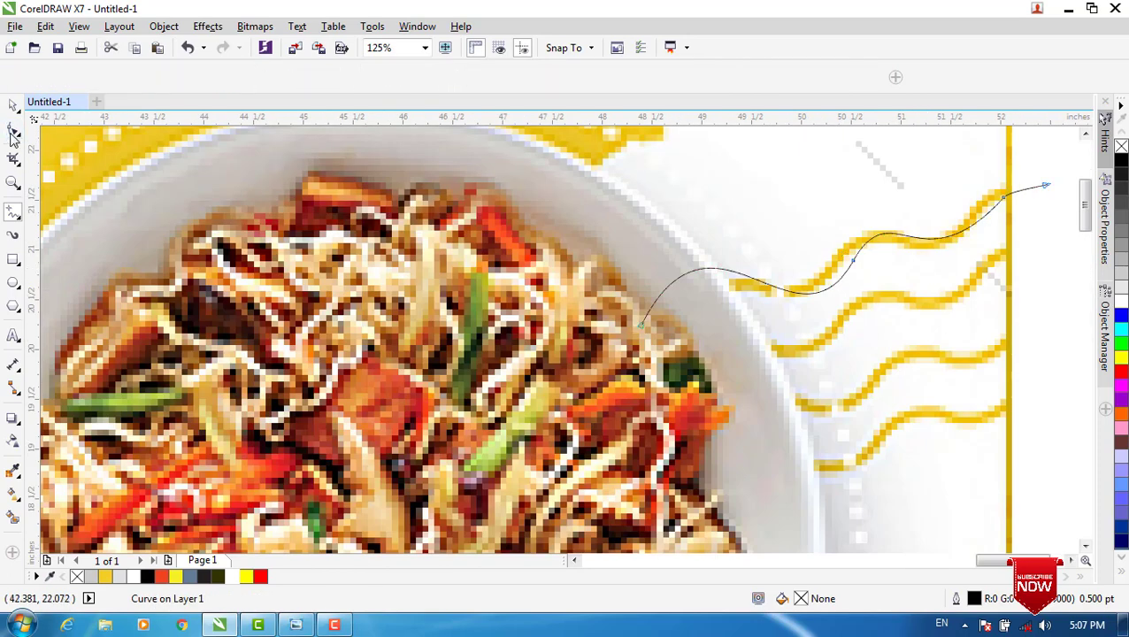
{"action": "left_click", "coordinate": [853, 260]}
{"action": "left_click_drag", "start_coordinate": [853, 259], "coordinate": [848, 249]}
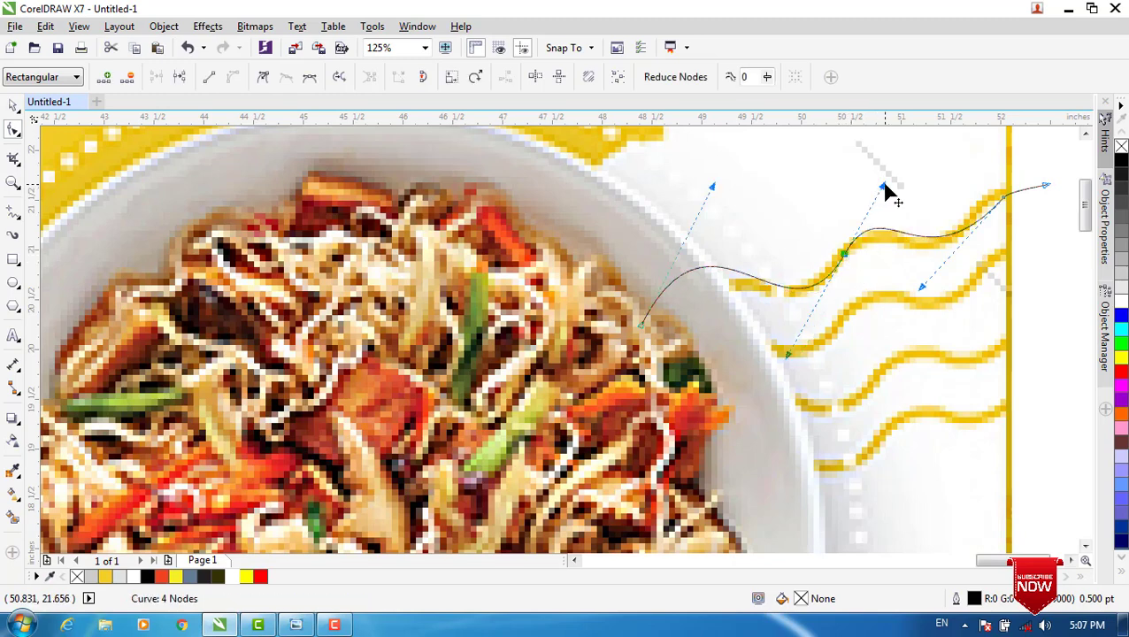
{"action": "left_click_drag", "start_coordinate": [885, 189], "coordinate": [889, 194]}
{"action": "left_click_drag", "start_coordinate": [714, 188], "coordinate": [710, 215]}
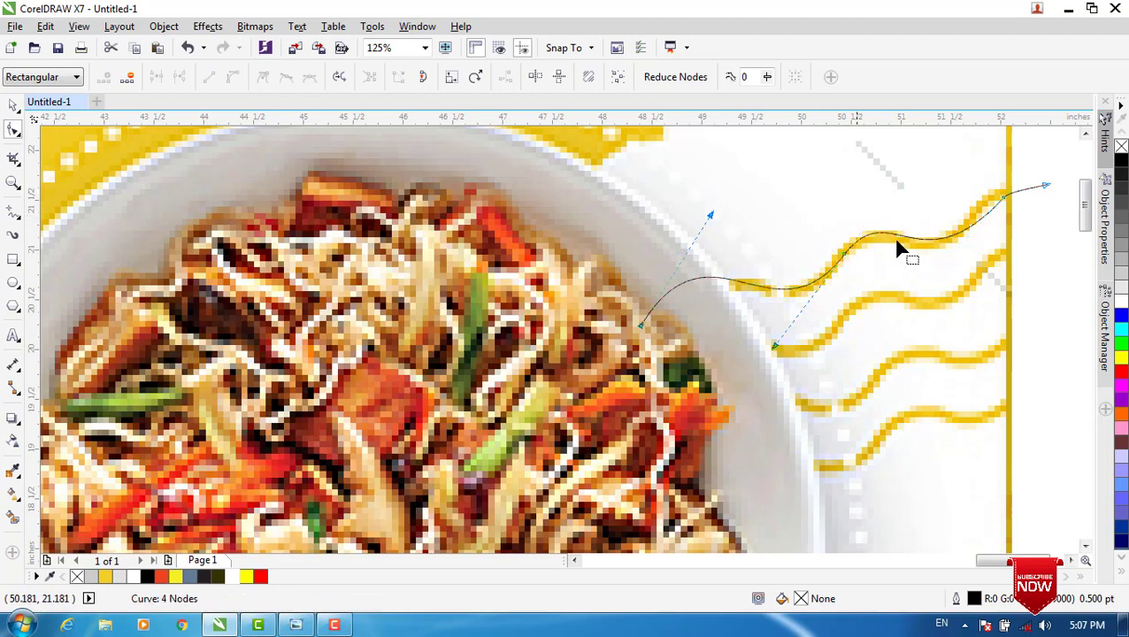
{"action": "left_click_drag", "start_coordinate": [997, 194], "coordinate": [998, 188]}
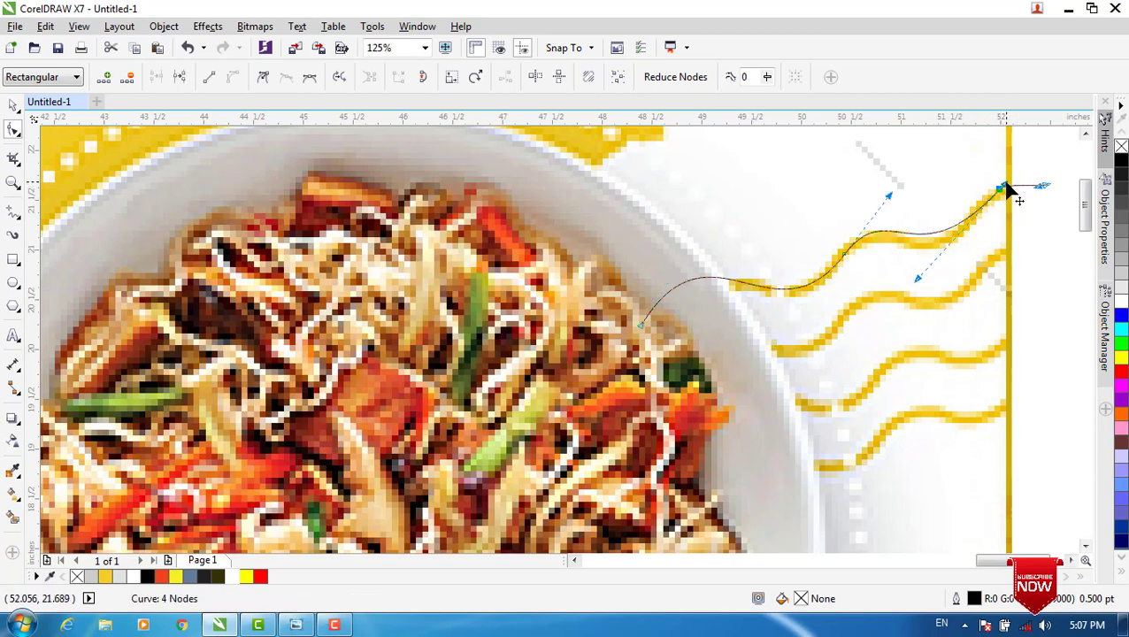
{"action": "mouse_move", "coordinate": [1004, 186]}
{"action": "left_mouse_down"}
{"action": "mouse_move", "coordinate": [1017, 172]}
{"action": "mouse_move", "coordinate": [993, 181]}
{"action": "mouse_move", "coordinate": [1005, 173]}
{"action": "mouse_move", "coordinate": [1009, 188]}
{"action": "left_mouse_up"}
{"action": "left_click", "coordinate": [1044, 187]}
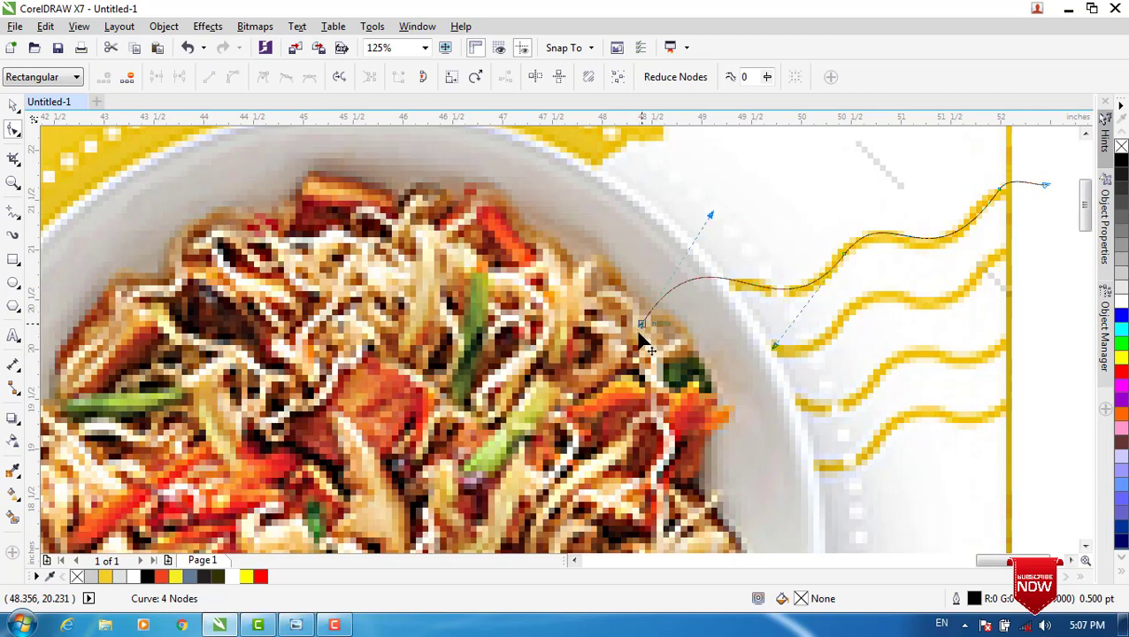
{"action": "left_click_drag", "start_coordinate": [638, 327], "coordinate": [640, 342]}
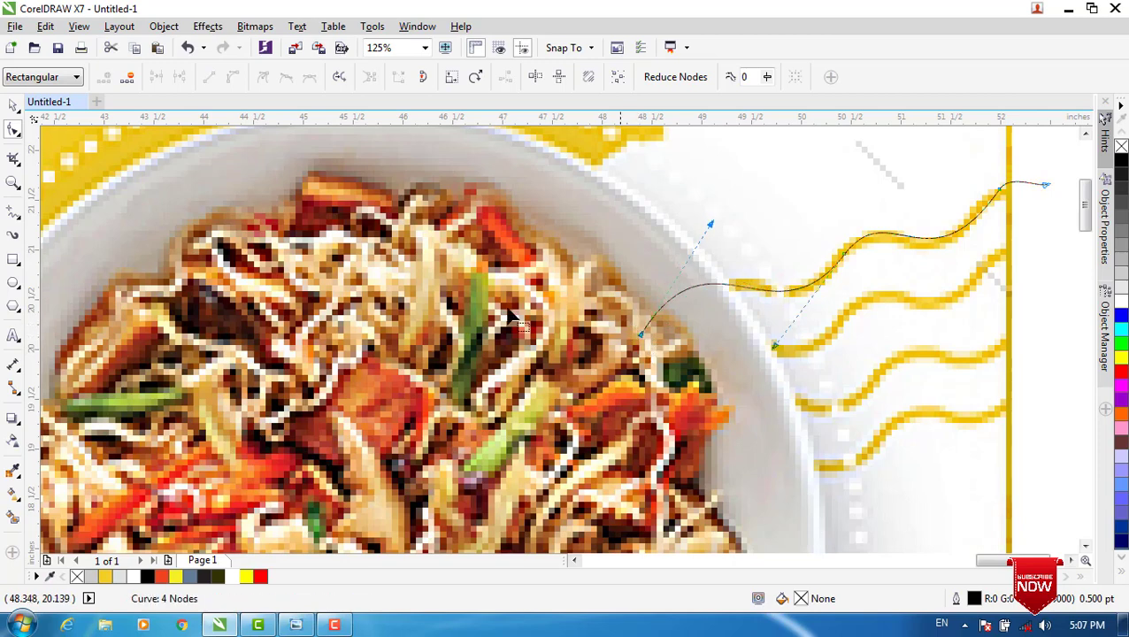
{"action": "left_click", "coordinate": [13, 107]}
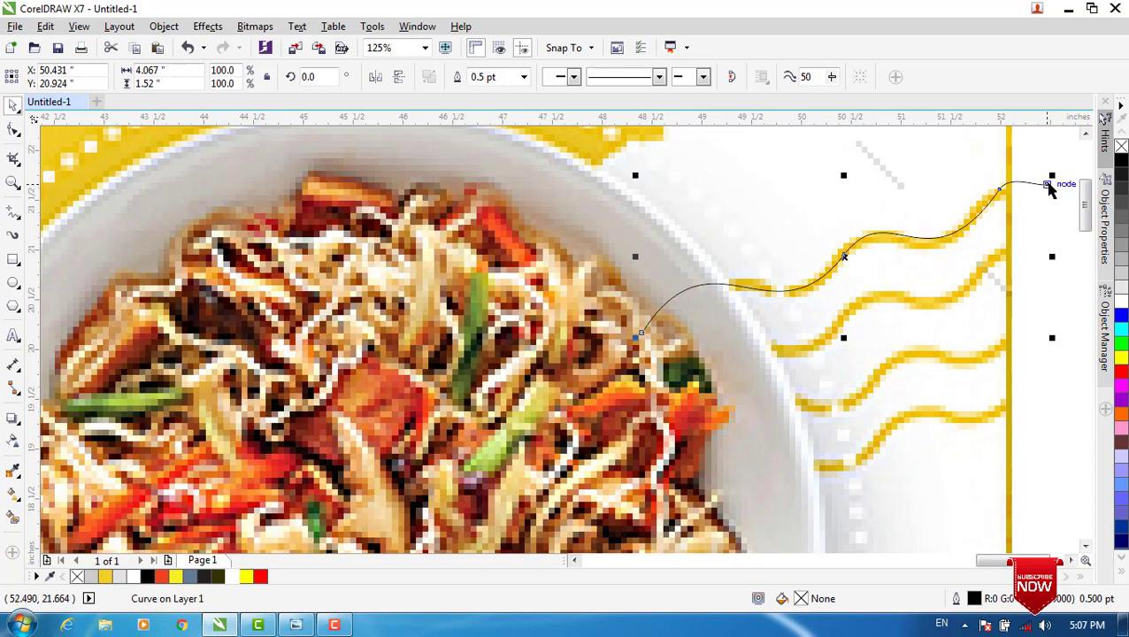
- Try to shorten the wavy curve by deleting its outer end node, and undo the edit
{"action": "left_click", "coordinate": [1060, 209]}
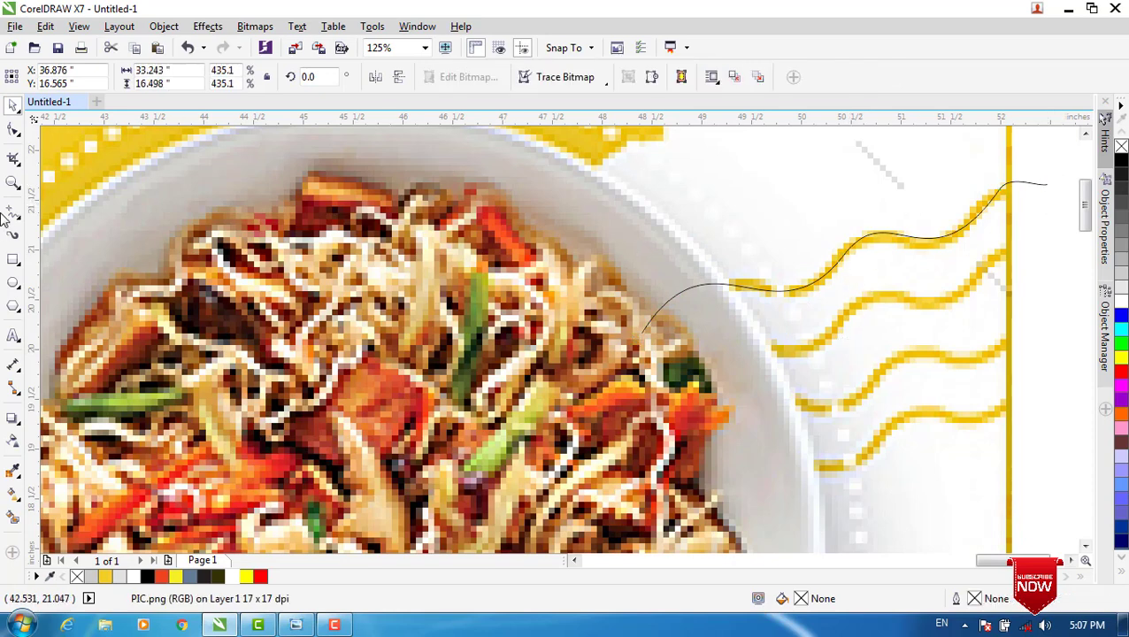
{"action": "left_click", "coordinate": [12, 129]}
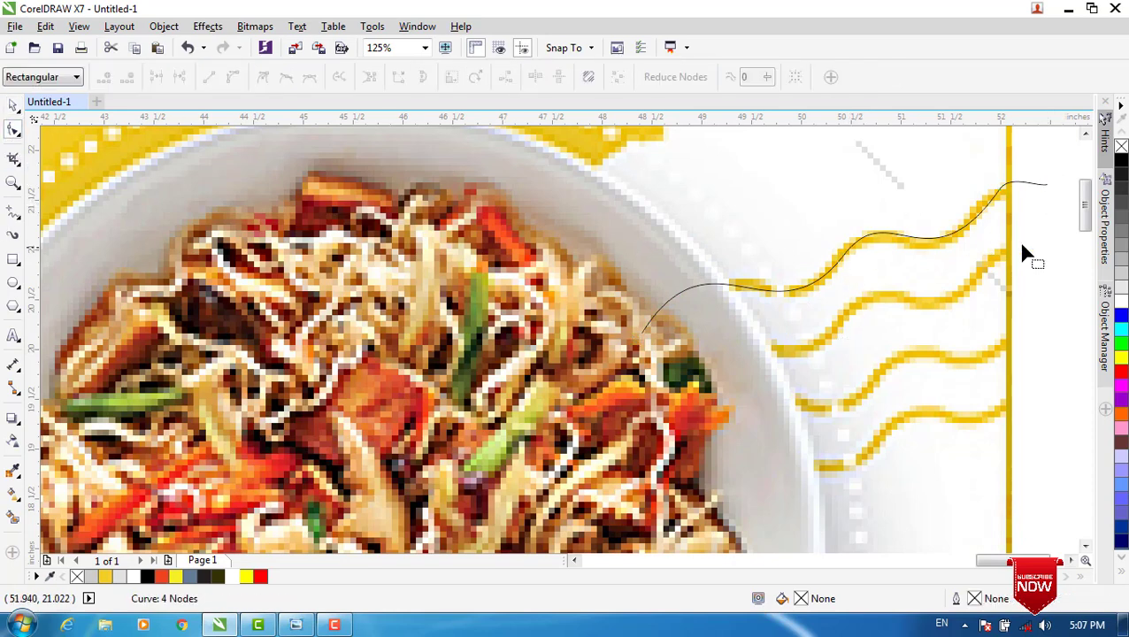
{"action": "left_click", "coordinate": [1050, 185]}
{"action": "key", "text": "Delete"}
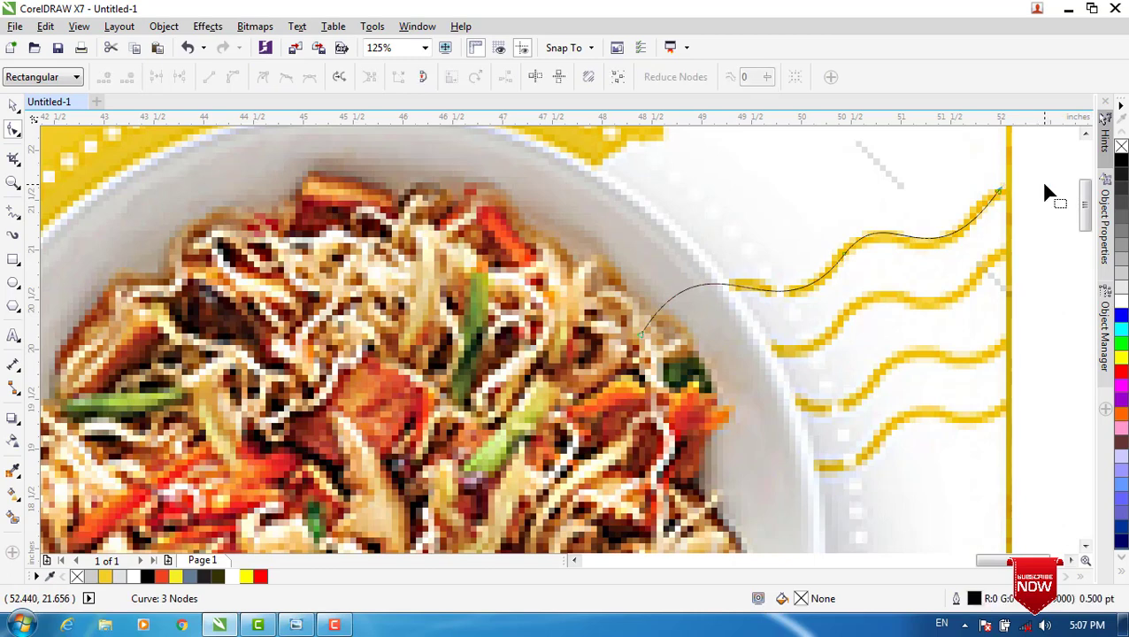
{"action": "mouse_move", "coordinate": [999, 192]}
{"action": "left_mouse_down"}
{"action": "mouse_move", "coordinate": [1016, 182]}
{"action": "mouse_move", "coordinate": [1000, 189]}
{"action": "left_mouse_up"}
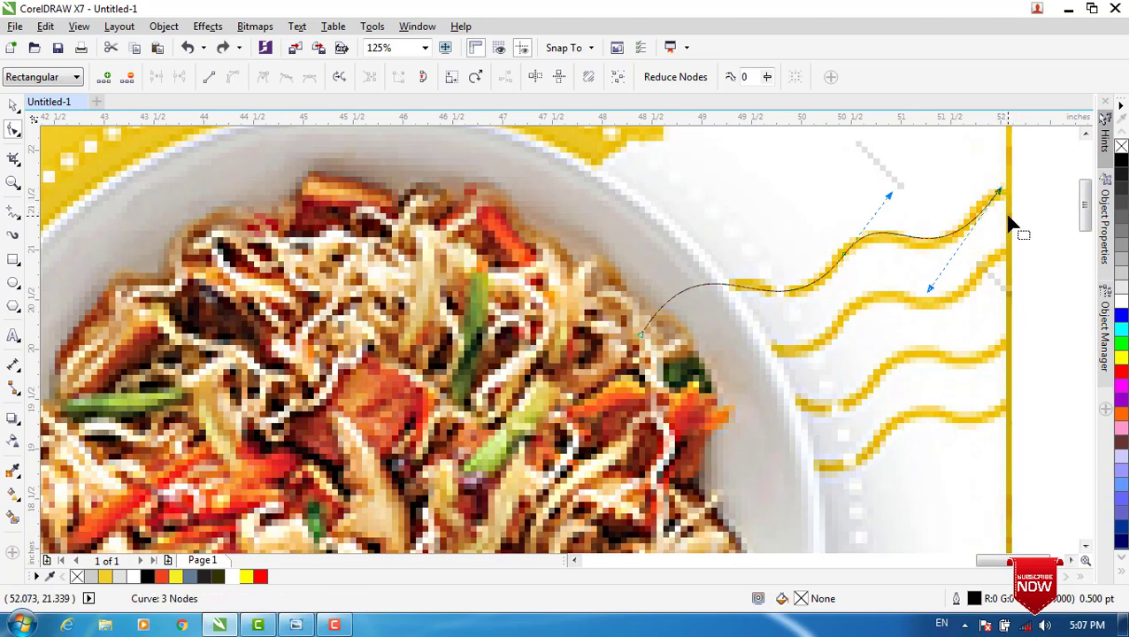
{"action": "key", "text": "ctrl+z"}
- Duplicate the wavy curve three times, placing the copies over the reference picture's other three yellow waves
{"action": "left_click", "coordinate": [14, 106]}
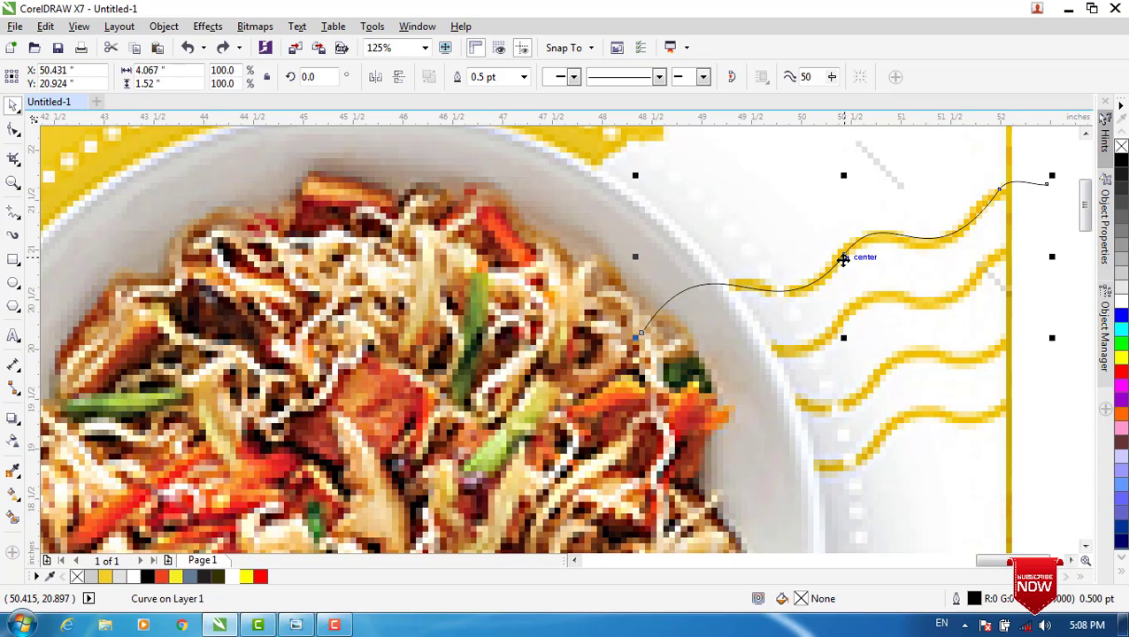
{"action": "left_click_drag", "start_coordinate": [843, 258], "coordinate": [869, 382]}
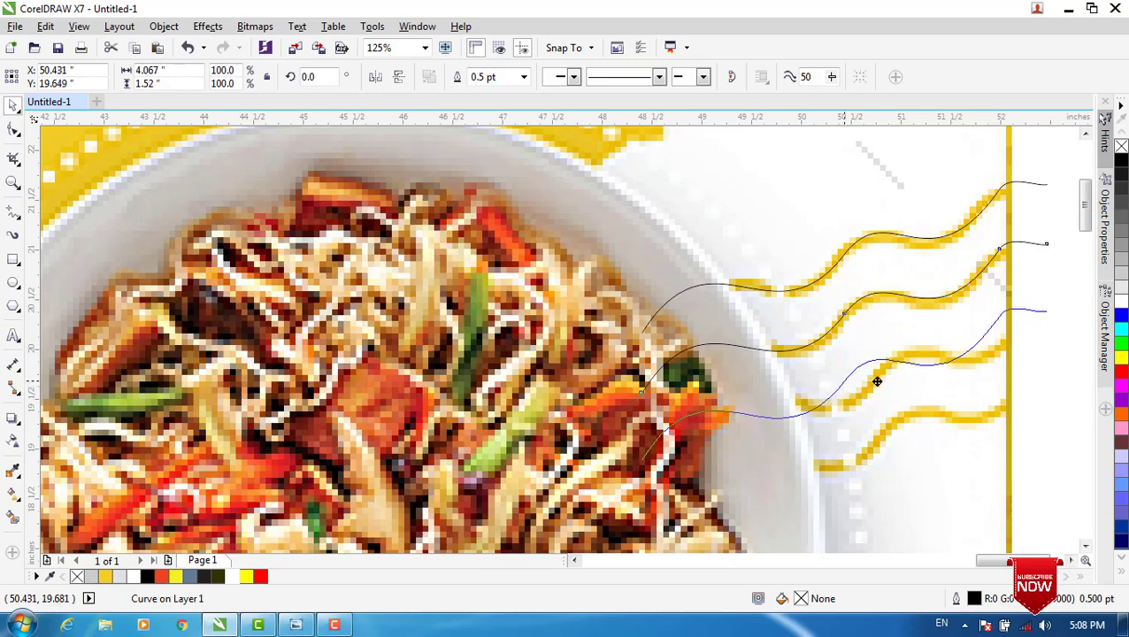
{"action": "left_click_drag", "start_coordinate": [876, 381], "coordinate": [890, 432]}
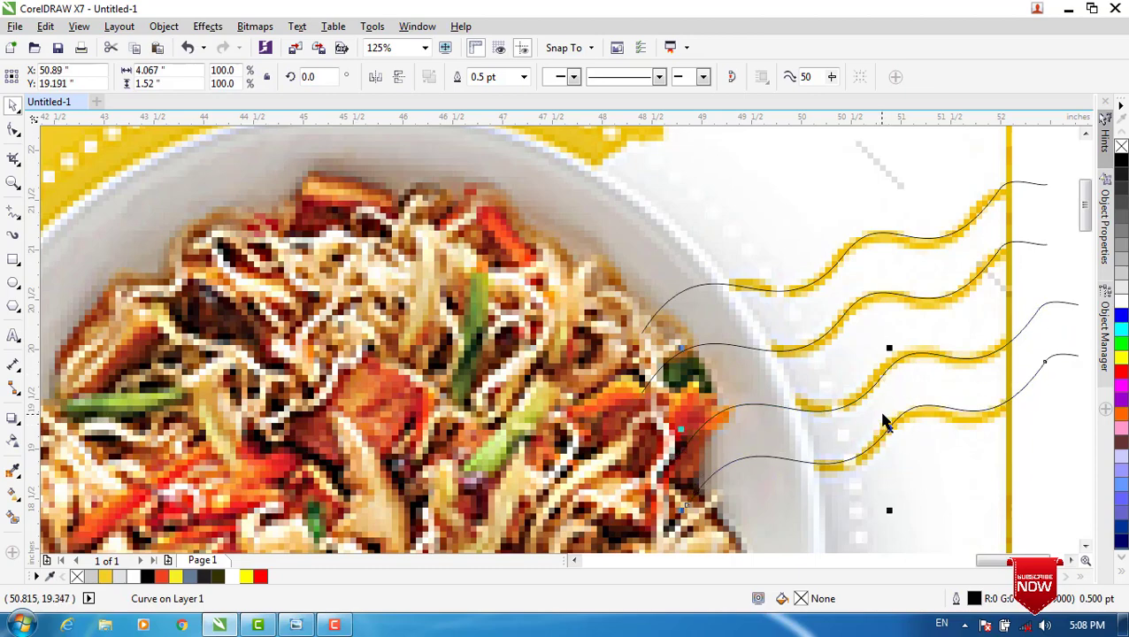
- Give all four wavy curves a yellow 4.0 pt outline that scales with the object, and move them off the reference picture into the space above it
{"action": "scroll", "coordinate": [889, 423], "scroll_direction": "down", "scroll_amount": 1}
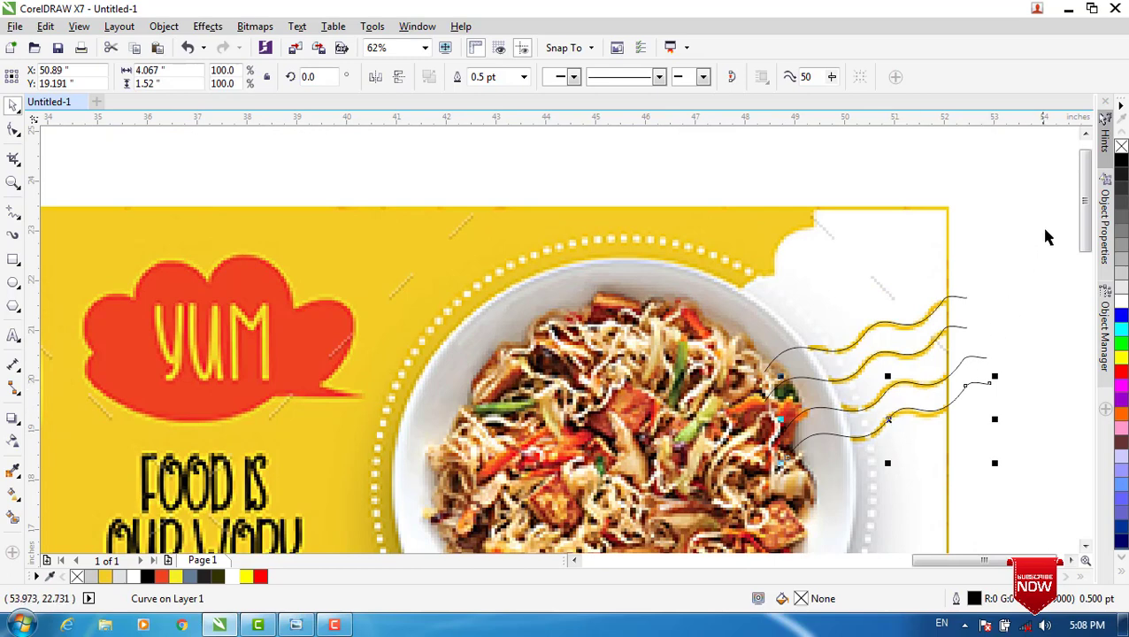
{"action": "mouse_move", "coordinate": [1042, 226]}
{"action": "left_mouse_down"}
{"action": "mouse_move", "coordinate": [957, 395]}
{"action": "mouse_move", "coordinate": [775, 485]}
{"action": "mouse_move", "coordinate": [751, 482]}
{"action": "mouse_move", "coordinate": [750, 496]}
{"action": "left_mouse_up"}
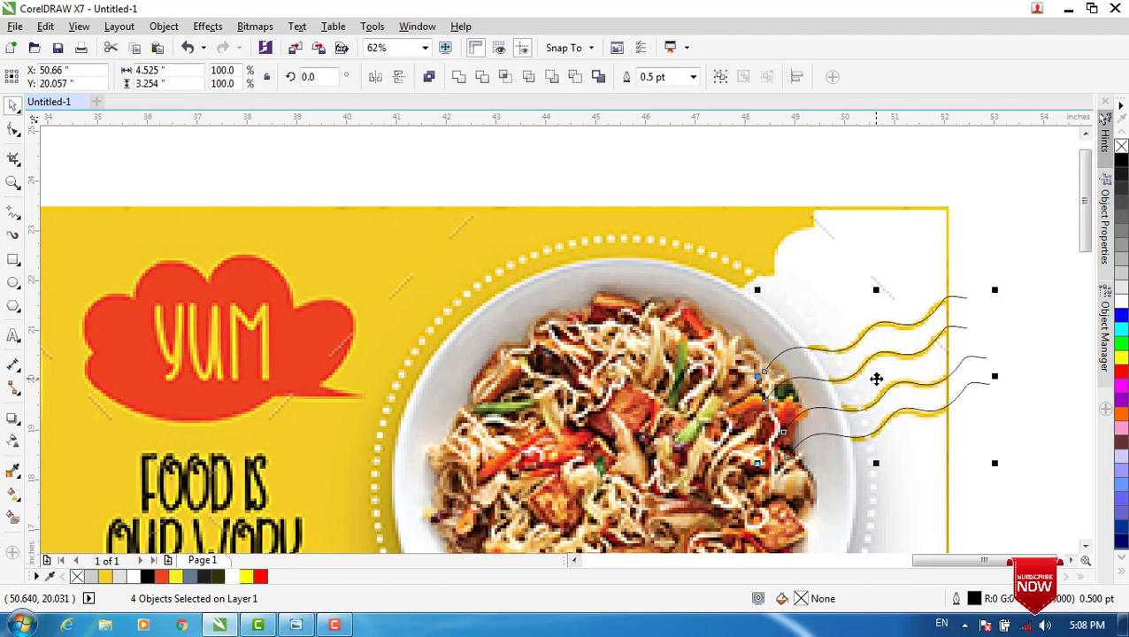
{"action": "key", "text": "F12"}
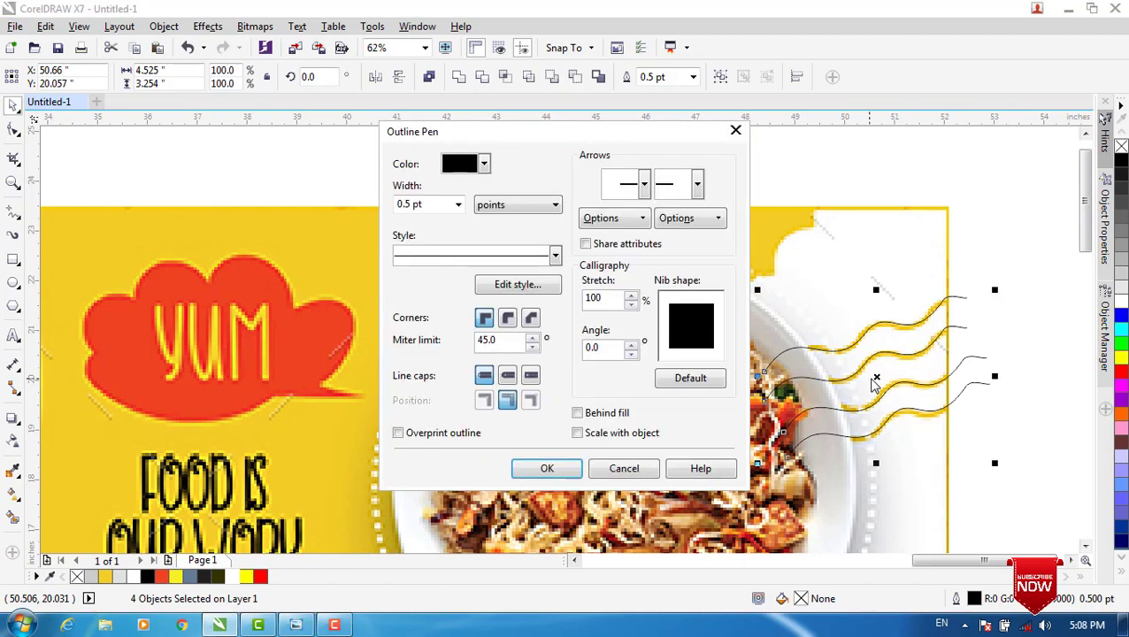
{"action": "left_click", "coordinate": [459, 206]}
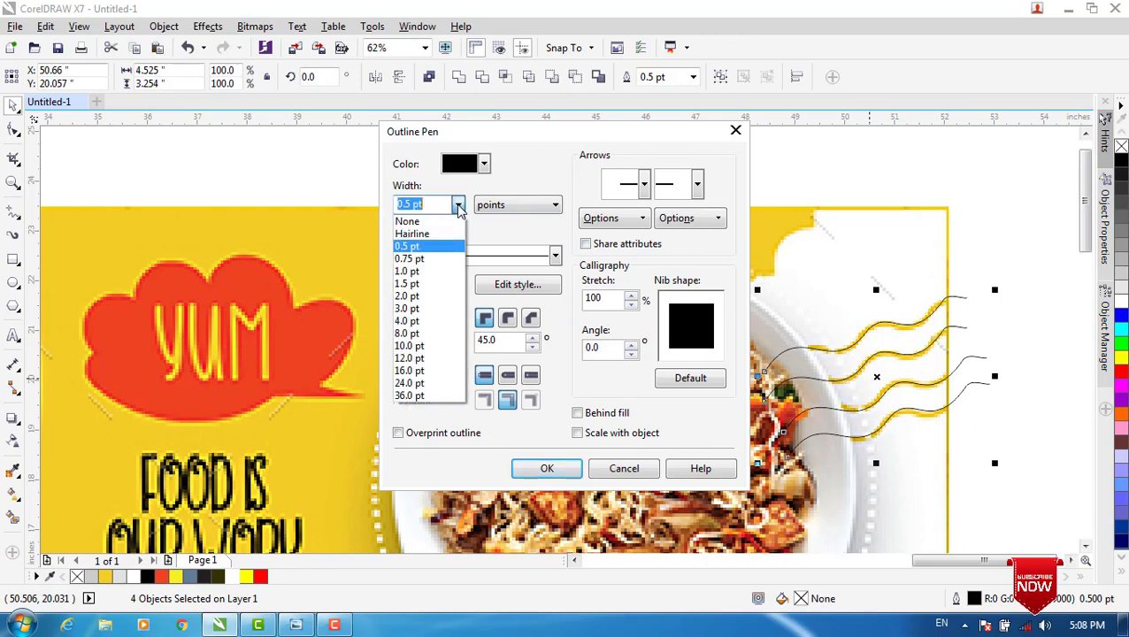
{"action": "left_click", "coordinate": [434, 322]}
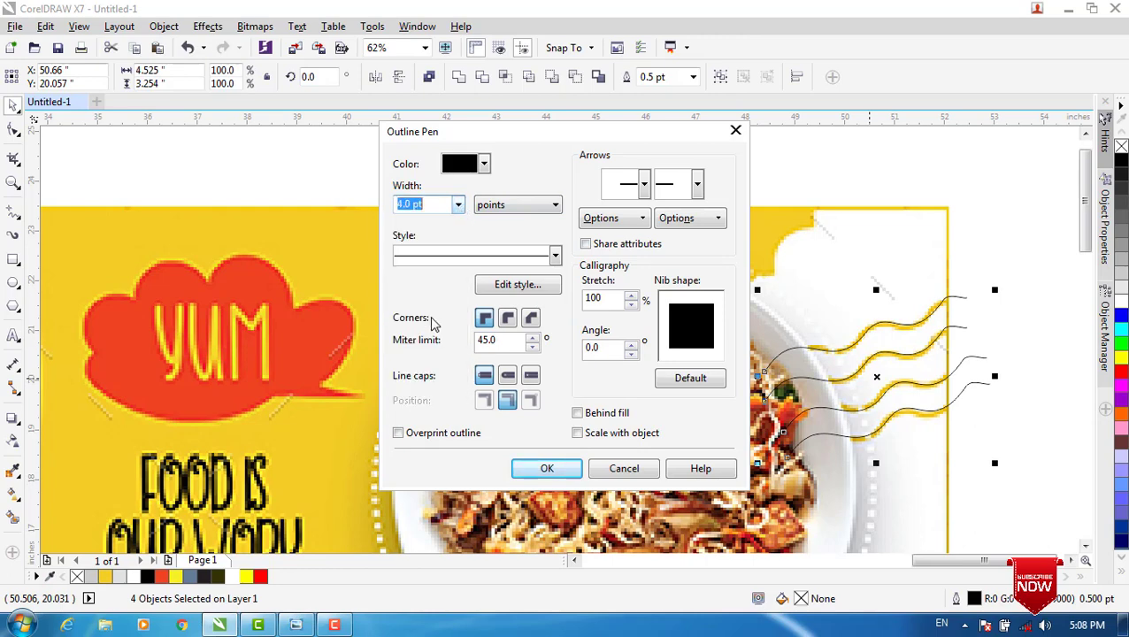
{"action": "left_click", "coordinate": [484, 163]}
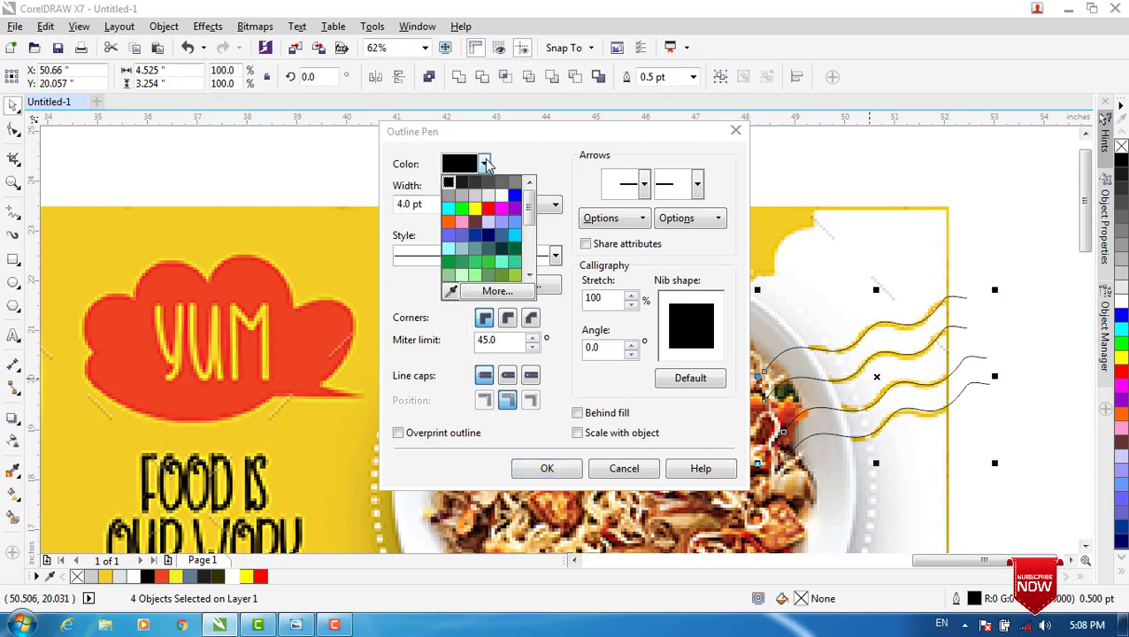
{"action": "left_click", "coordinate": [478, 209]}
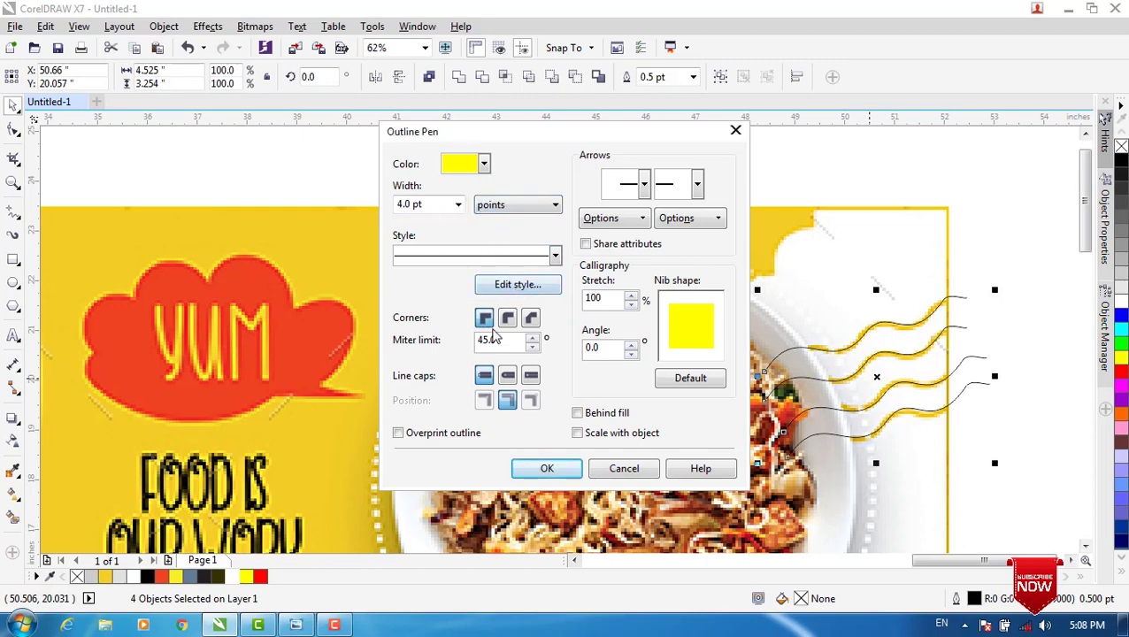
{"action": "left_click", "coordinate": [576, 434]}
{"action": "left_click", "coordinate": [548, 468]}
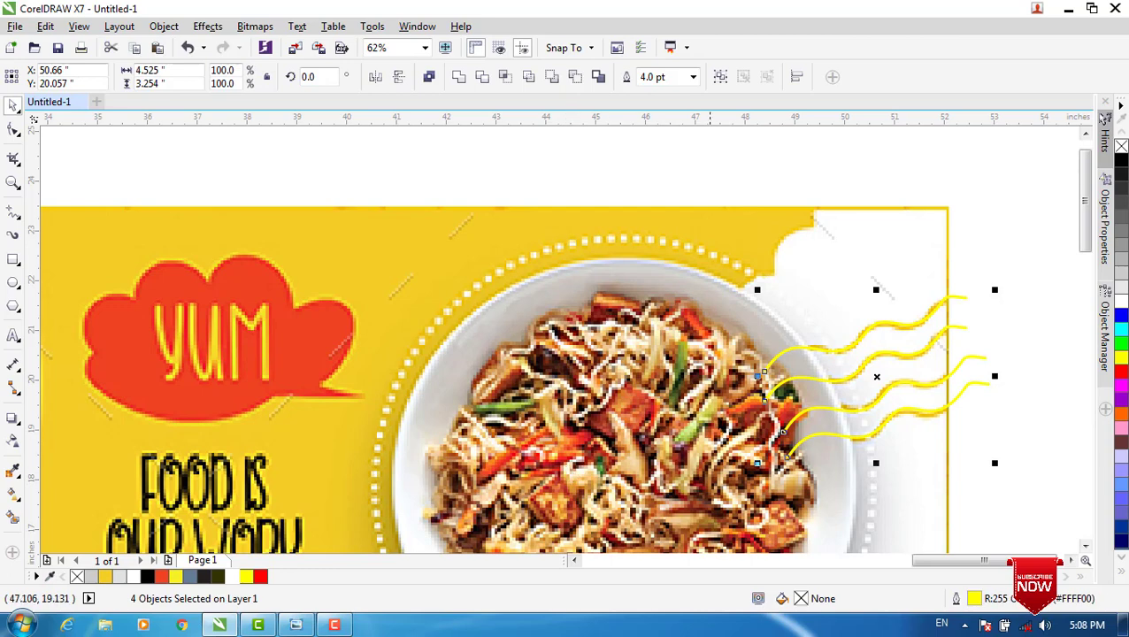
{"action": "scroll", "coordinate": [735, 421], "scroll_direction": "down", "scroll_amount": 2}
{"action": "left_click_drag", "start_coordinate": [803, 395], "coordinate": [883, 257]}
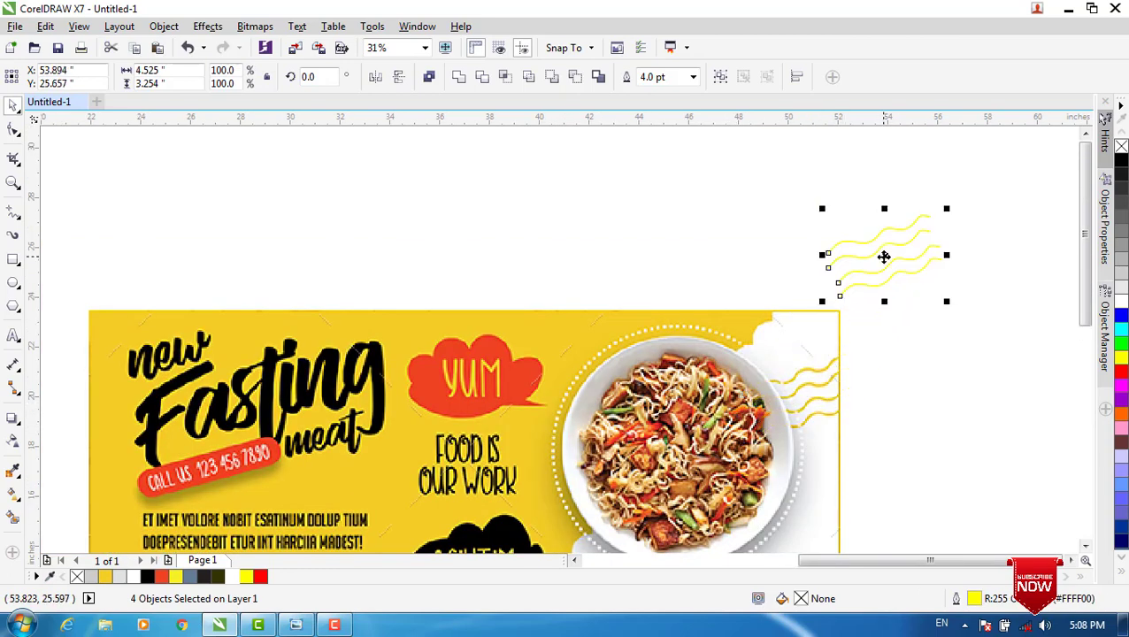
- Group the four yellow wavy lines and move the group away from the reference picture to the space above the banner page
{"action": "right_click", "coordinate": [884, 257]}
{"action": "left_click", "coordinate": [911, 329]}
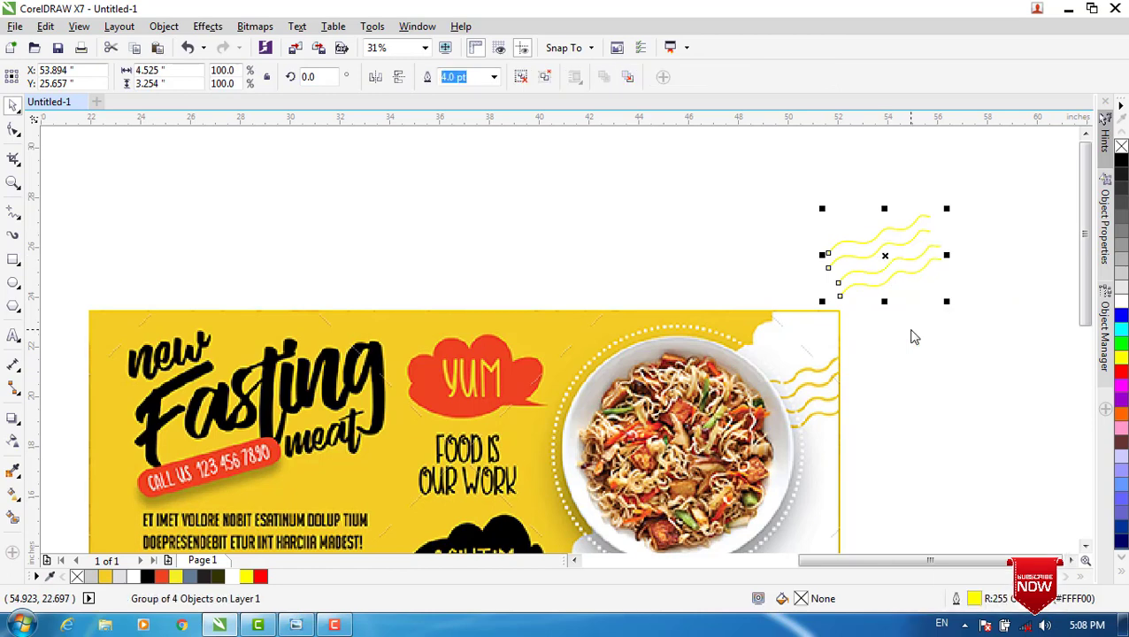
{"action": "scroll", "coordinate": [889, 259], "scroll_direction": "down", "scroll_amount": 2}
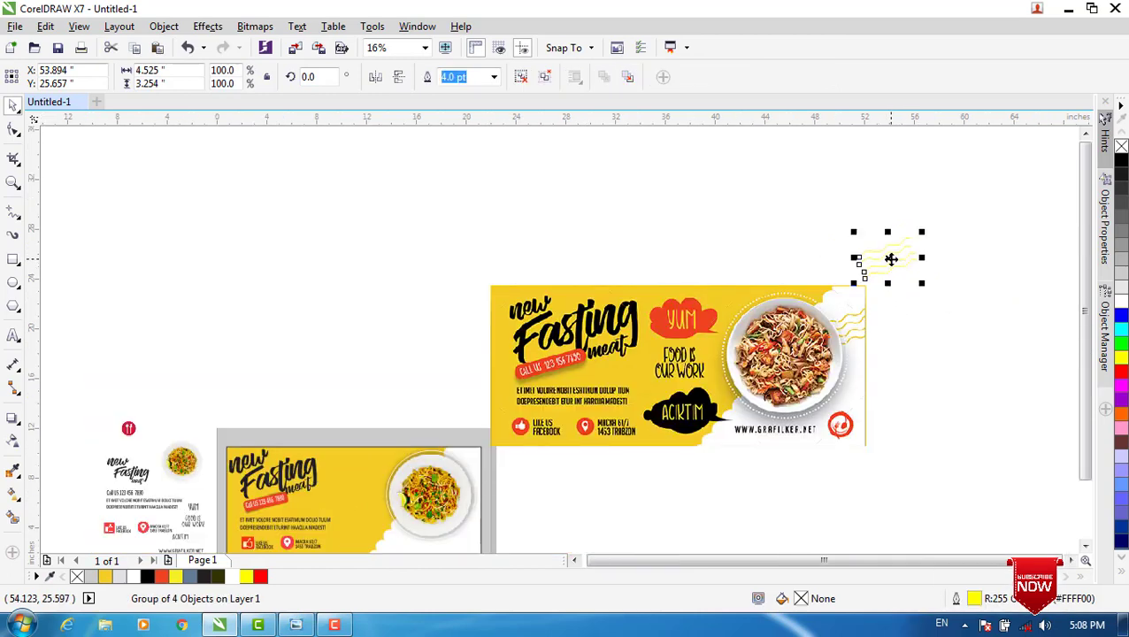
{"action": "mouse_move", "coordinate": [891, 260]}
{"action": "left_mouse_down"}
{"action": "mouse_move", "coordinate": [454, 321]}
{"action": "mouse_move", "coordinate": [389, 345]}
{"action": "left_mouse_up"}
- Move the reference picture farther to the right, and place the wavy-line group just outside the banner page's right edge
{"action": "left_click_drag", "start_coordinate": [604, 408], "coordinate": [879, 440]}
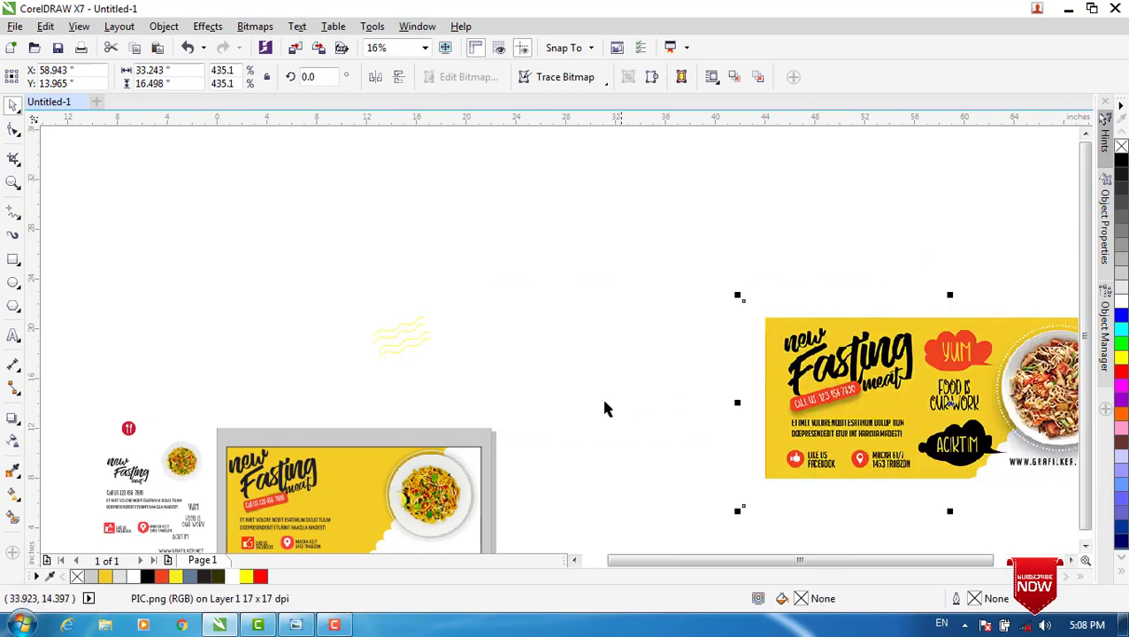
{"action": "scroll", "coordinate": [604, 408], "scroll_direction": "down", "scroll_amount": 1}
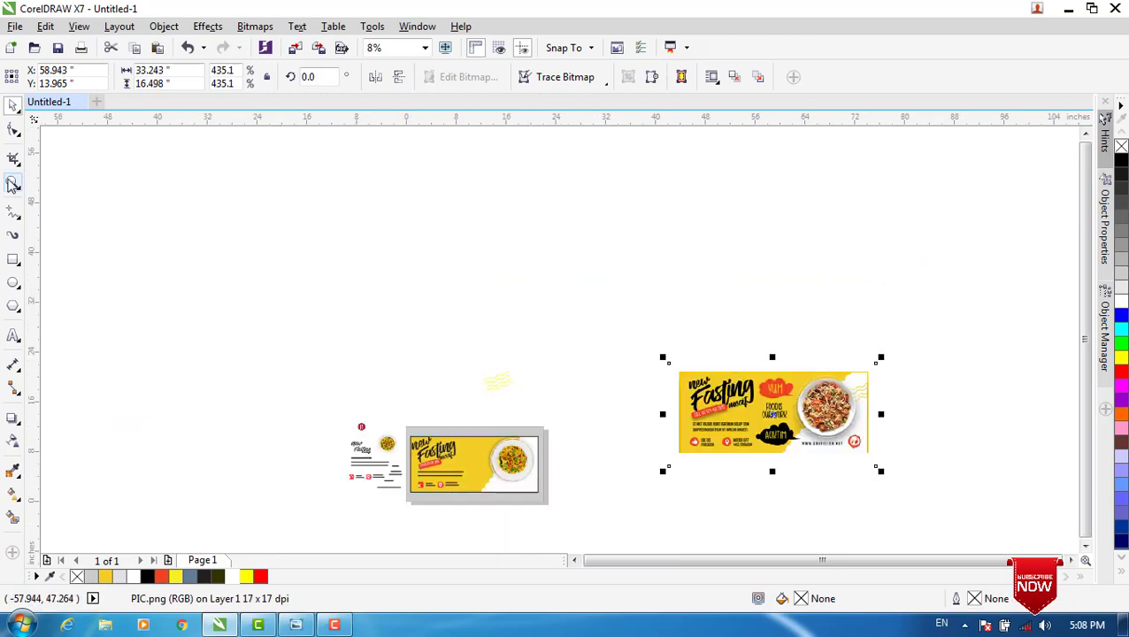
{"action": "left_click", "coordinate": [13, 182]}
{"action": "left_click_drag", "start_coordinate": [334, 366], "coordinate": [585, 526]}
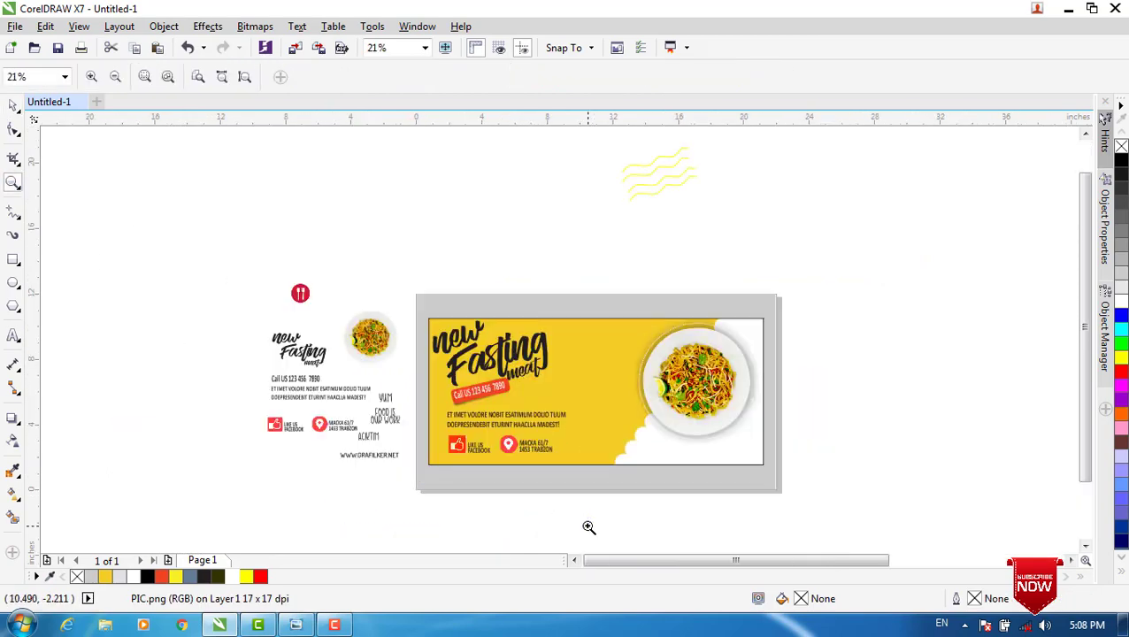
{"action": "left_click", "coordinate": [14, 105]}
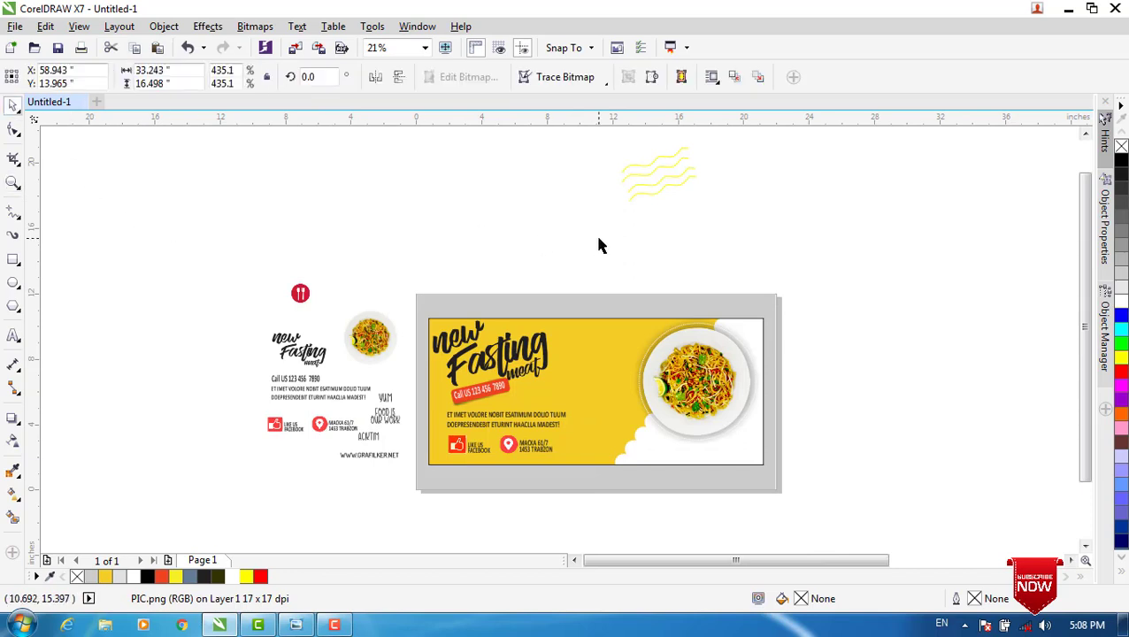
{"action": "mouse_move", "coordinate": [604, 147]}
{"action": "left_mouse_down"}
{"action": "mouse_move", "coordinate": [731, 200]}
{"action": "mouse_move", "coordinate": [725, 193]}
{"action": "left_mouse_up"}
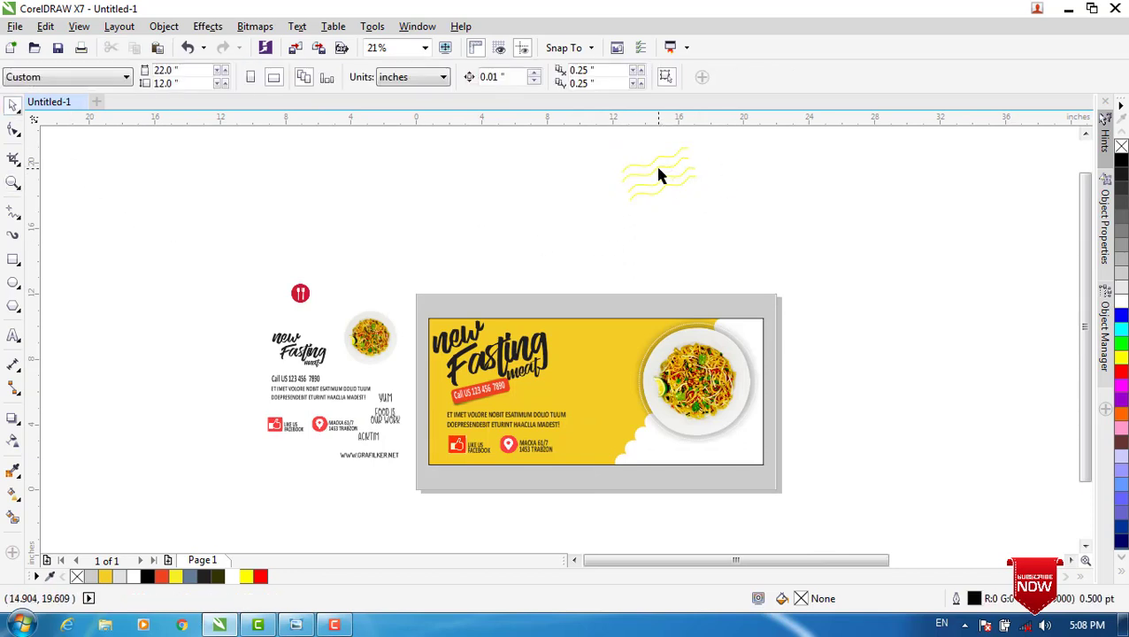
{"action": "left_click", "coordinate": [655, 169]}
{"action": "mouse_move", "coordinate": [659, 174]}
{"action": "left_mouse_down"}
{"action": "mouse_move", "coordinate": [822, 290]}
{"action": "mouse_move", "coordinate": [839, 318]}
{"action": "left_mouse_up"}
{"action": "scroll", "coordinate": [743, 383], "scroll_direction": "up", "scroll_amount": 2}
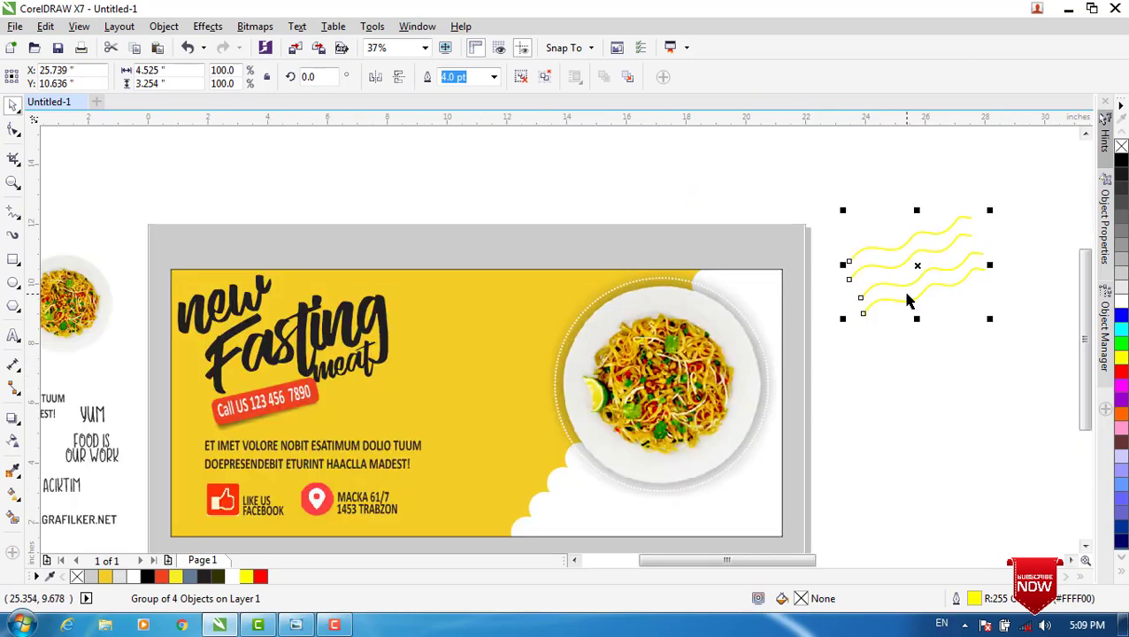
{"action": "left_click_drag", "start_coordinate": [920, 264], "coordinate": [918, 295]}
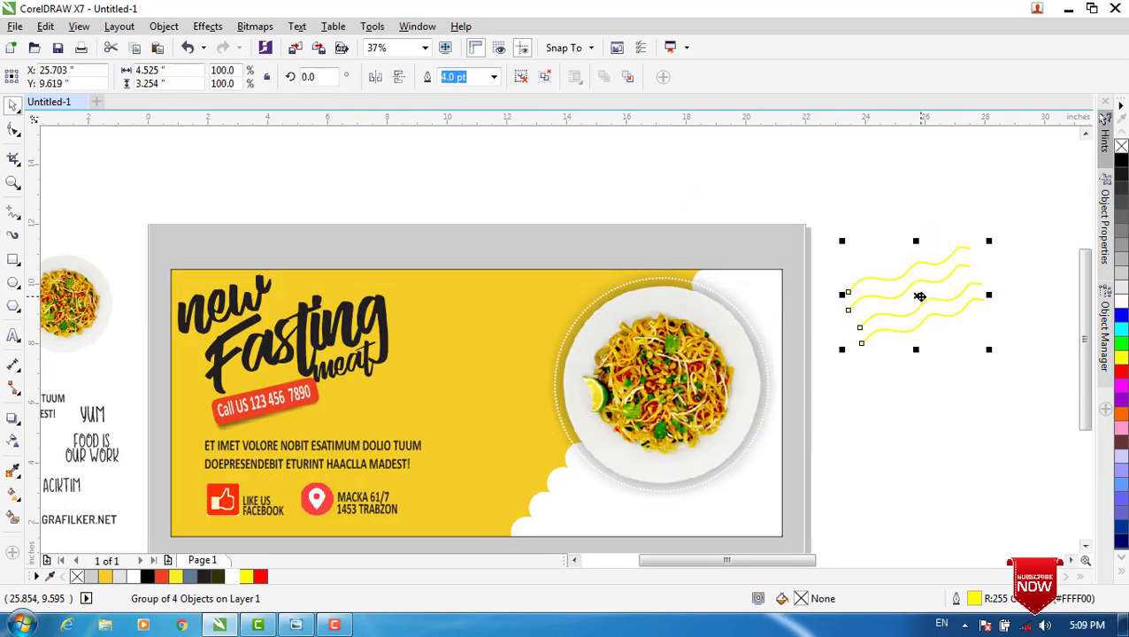
- PowerClip the wavy-line group inside the yellow banner rectangle
{"action": "right_click", "coordinate": [913, 294]}
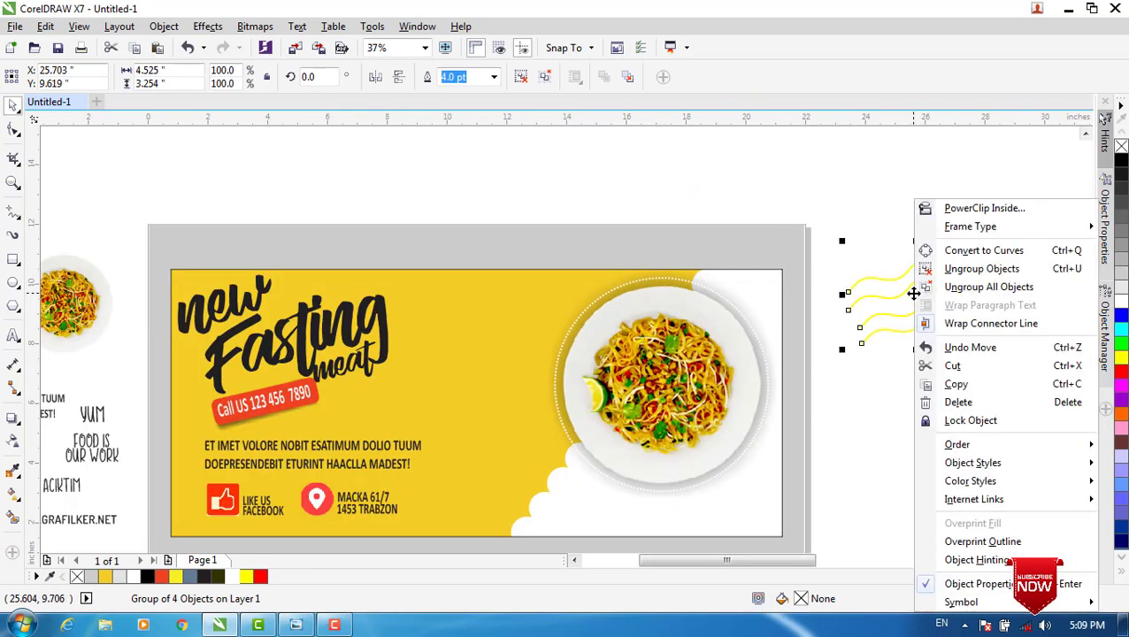
{"action": "left_click", "coordinate": [949, 209]}
{"action": "left_click", "coordinate": [743, 484]}
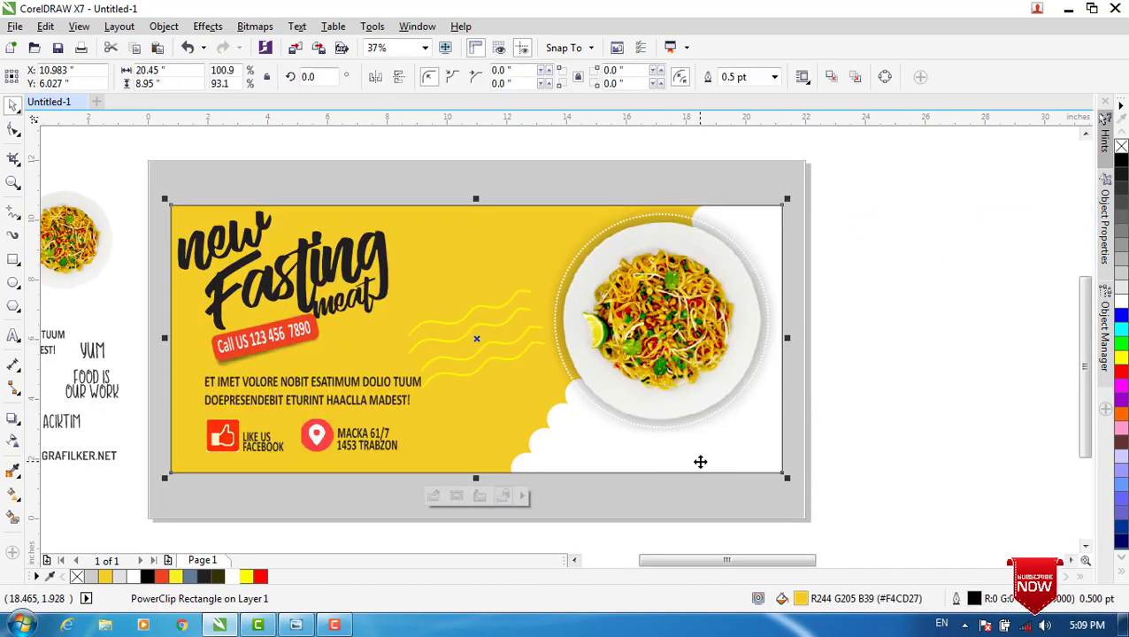
- Edit the PowerClip contents, moving the wavy lines across the banner's upper right edge and enlarging them to about 4.75 inches wide
{"action": "left_click", "coordinate": [433, 496]}
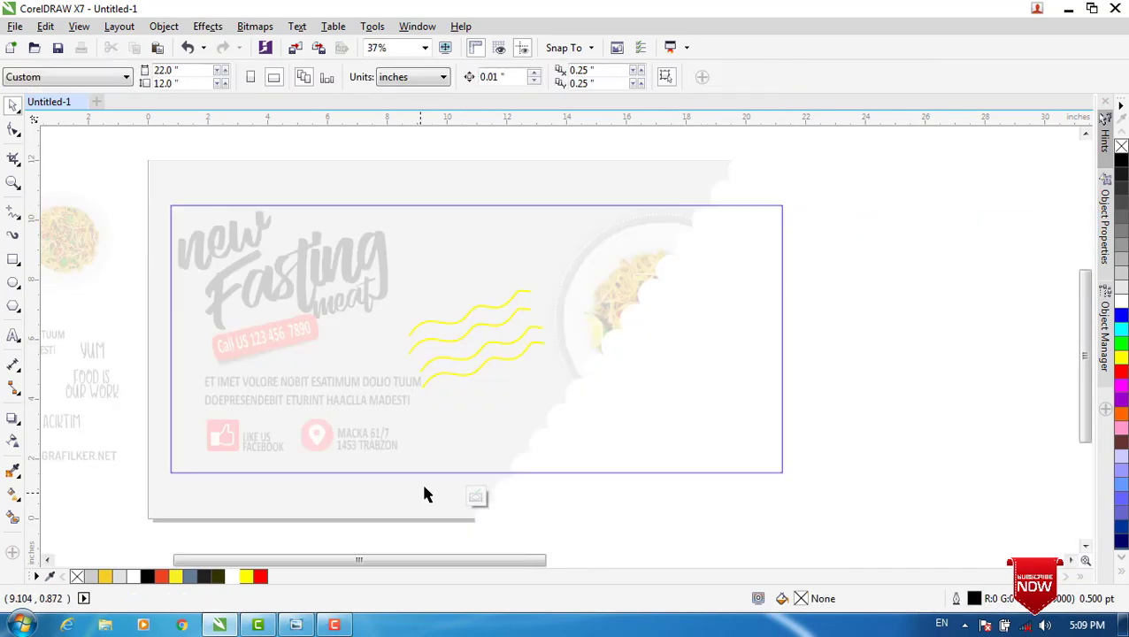
{"action": "left_click", "coordinate": [479, 345]}
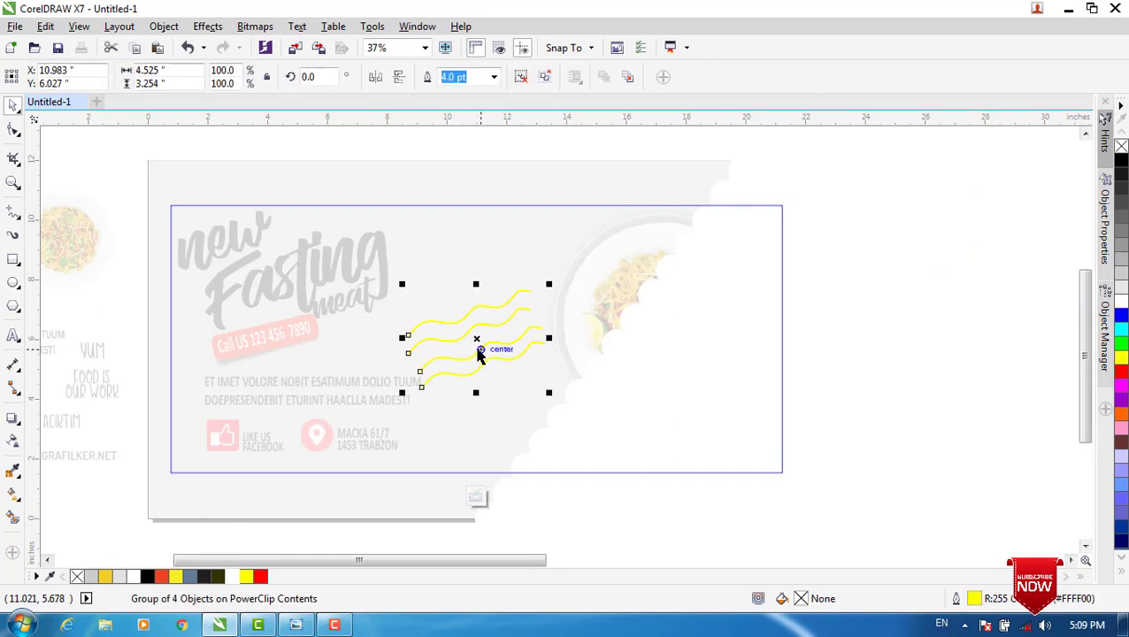
{"action": "left_click_drag", "start_coordinate": [478, 339], "coordinate": [753, 263]}
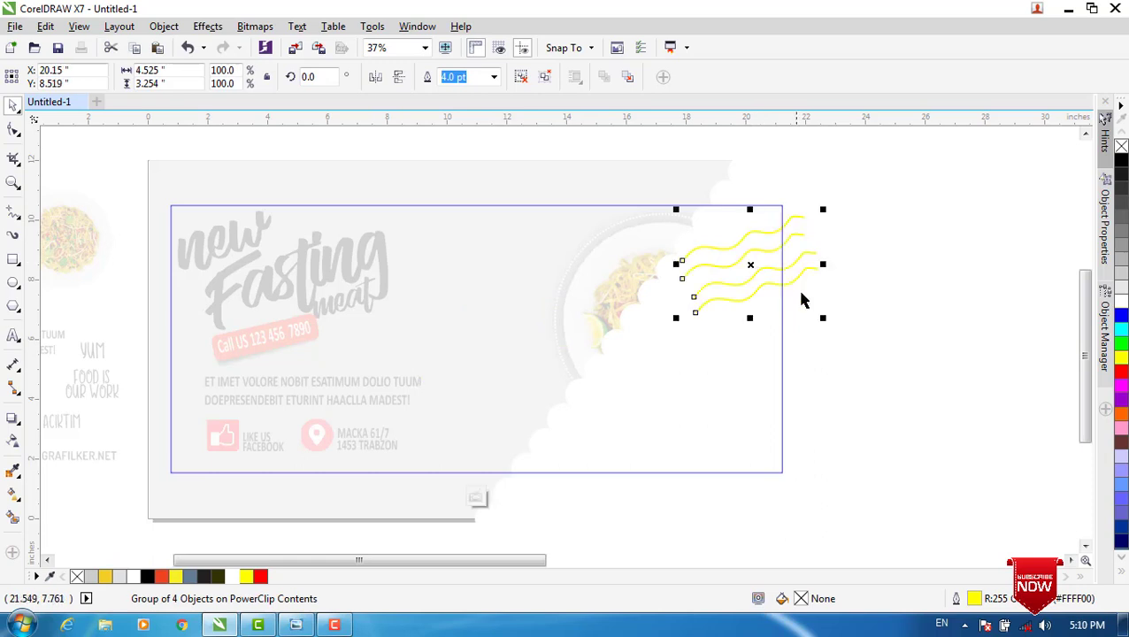
{"action": "left_click_drag", "start_coordinate": [824, 318], "coordinate": [830, 322]}
{"action": "key", "text": "Up"}
{"action": "key", "text": "Up"}
{"action": "key", "text": "Up"}
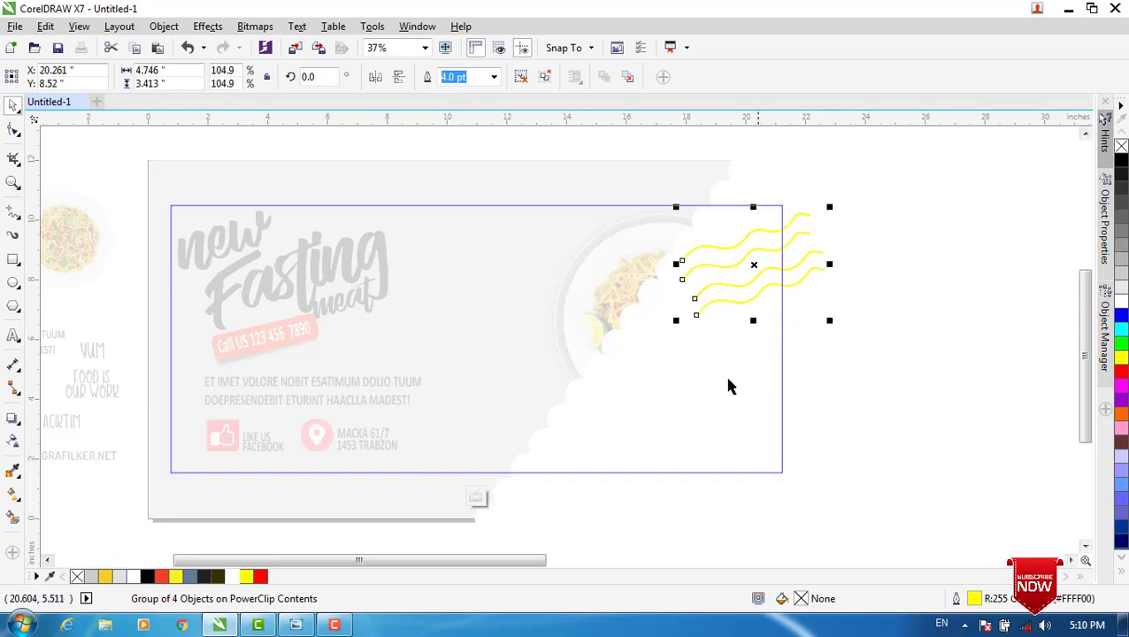
{"action": "left_click", "coordinate": [478, 497]}
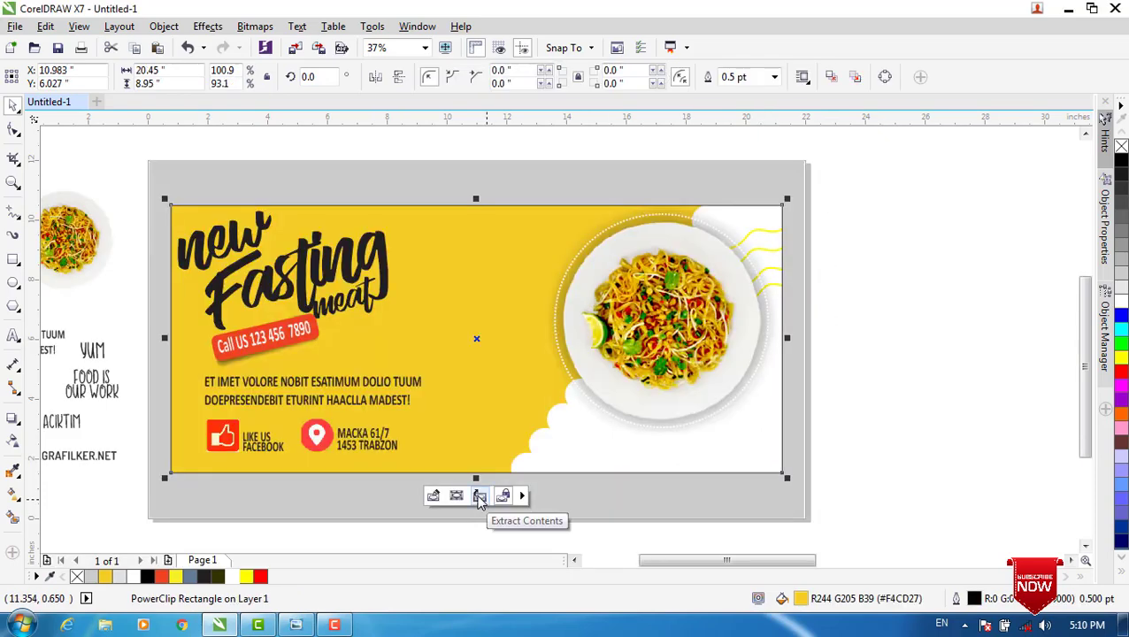
- Nudge the dotted white ring and the noodle plate left to about X 16.96 inches each
{"action": "left_click", "coordinate": [863, 279]}
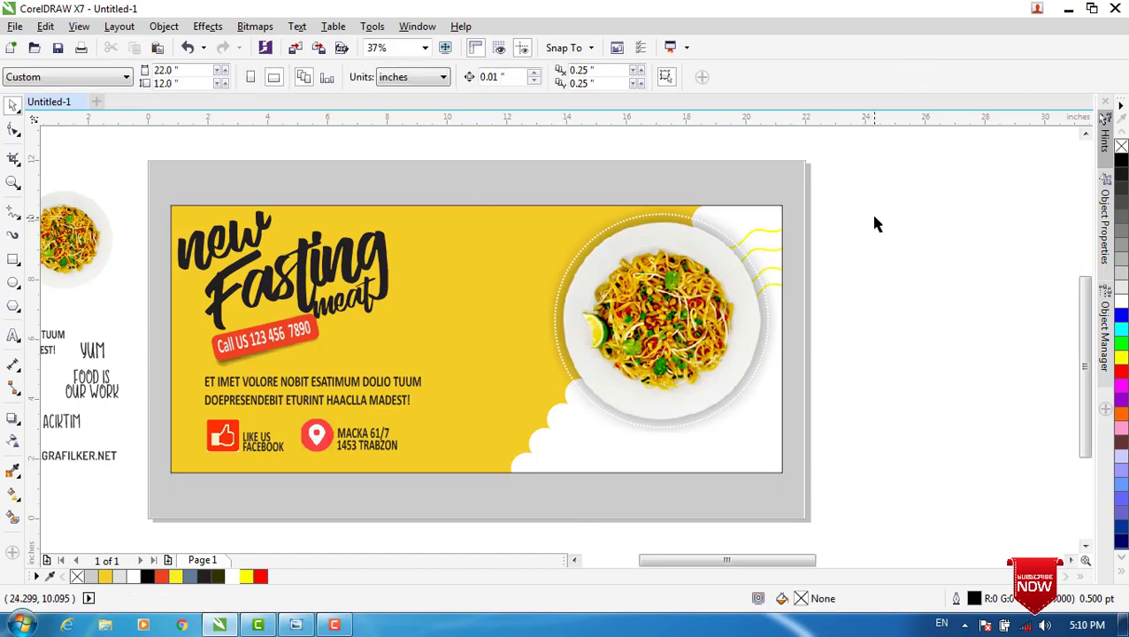
{"action": "left_click_drag", "start_coordinate": [871, 213], "coordinate": [541, 438]}
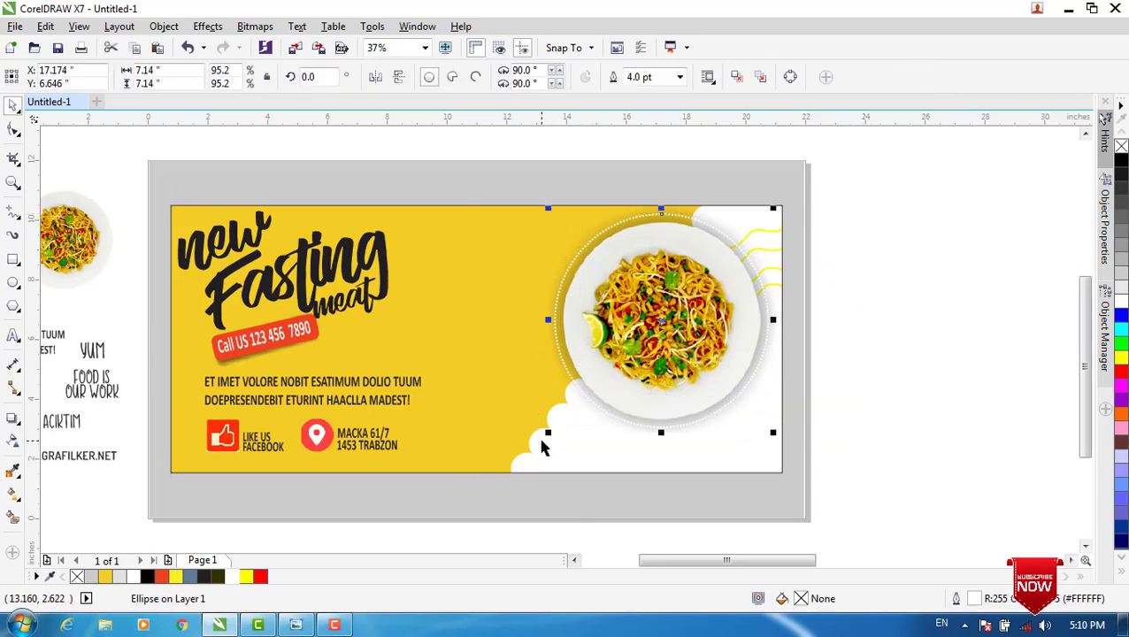
{"action": "key", "text": "Left"}
{"action": "key", "text": "Left"}
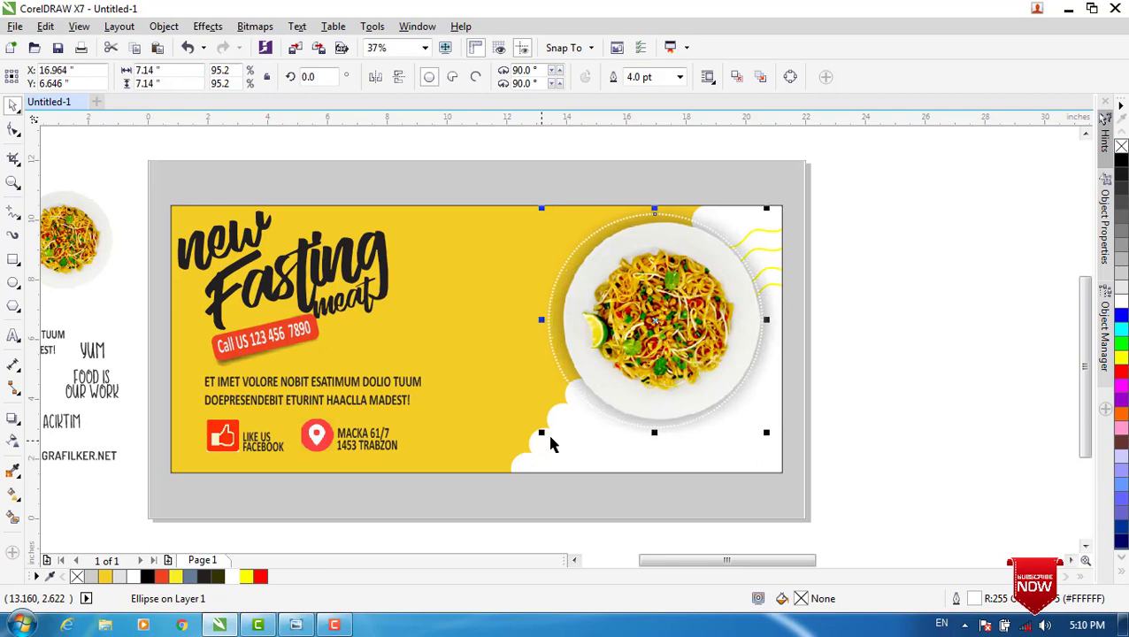
{"action": "left_click", "coordinate": [935, 329]}
{"action": "left_click", "coordinate": [693, 367]}
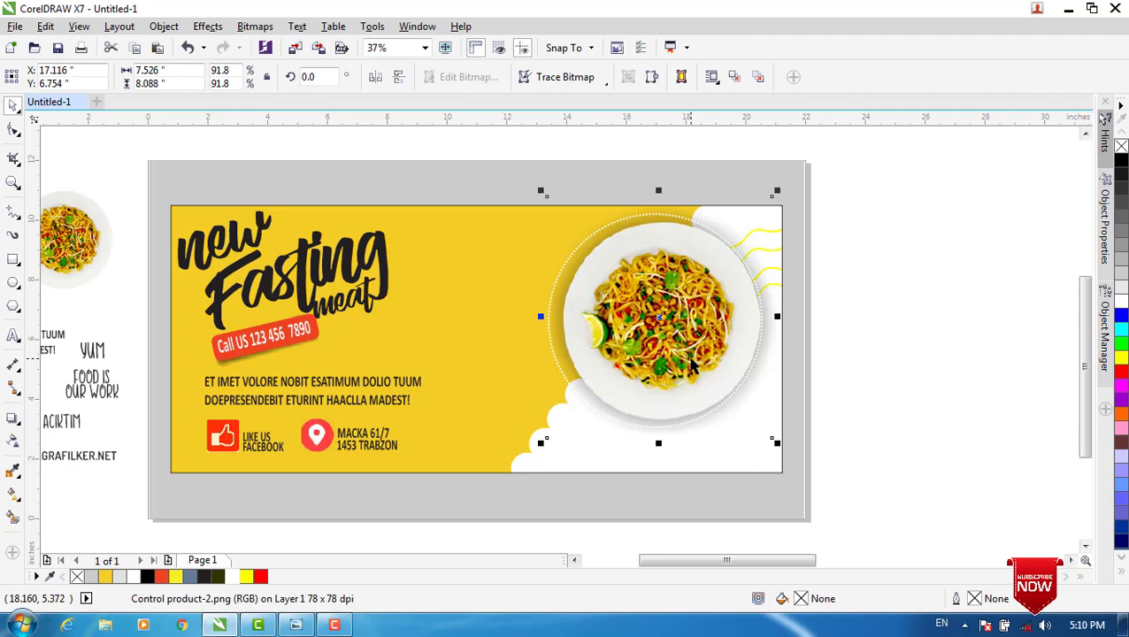
{"action": "key", "text": "Left"}
{"action": "key", "text": "Left"}
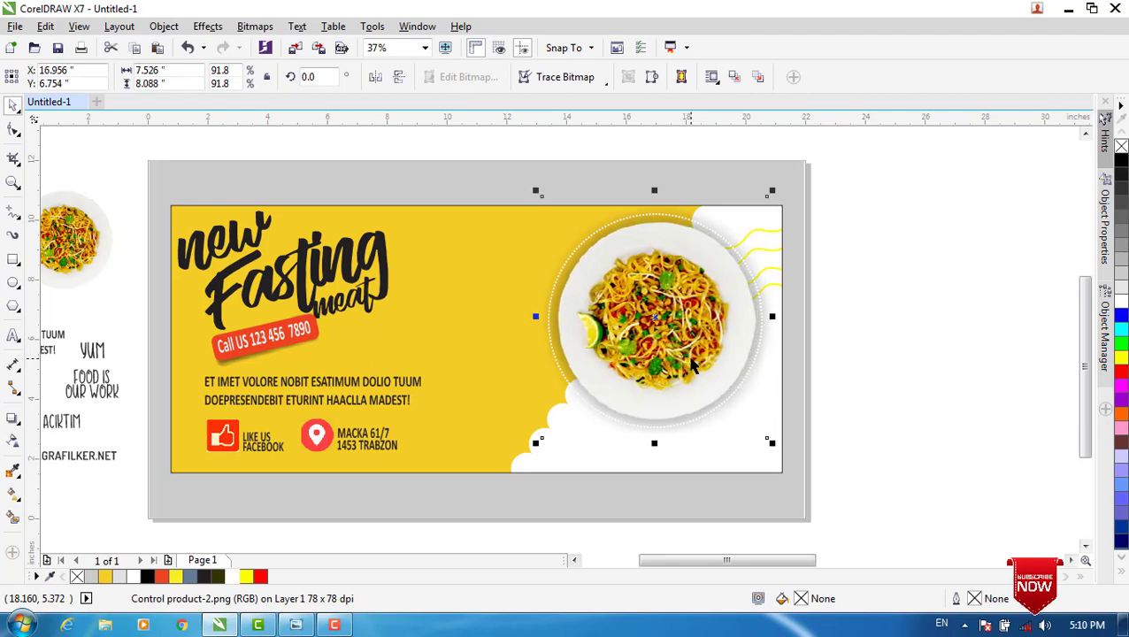
{"action": "left_click", "coordinate": [891, 273]}
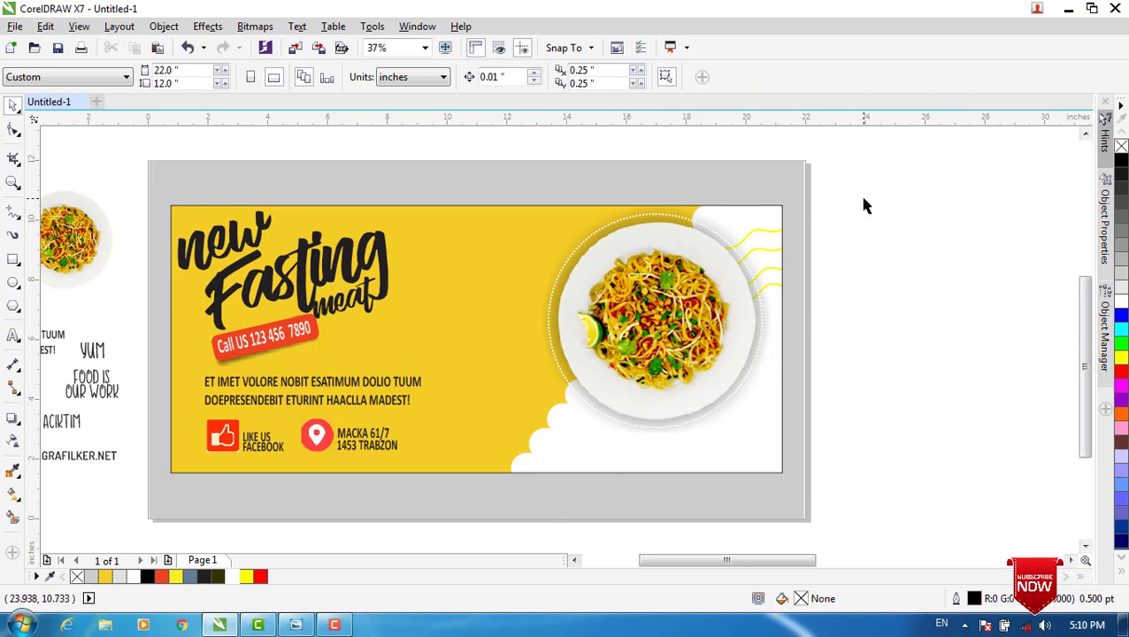
- Nudge the dotted white ring farther left to about X 16.58 inches
{"action": "left_click_drag", "start_coordinate": [864, 198], "coordinate": [539, 439]}
{"action": "key", "text": "Left"}
{"action": "key", "text": "Left"}
{"action": "key", "text": "Left"}
{"action": "key", "text": "Left"}
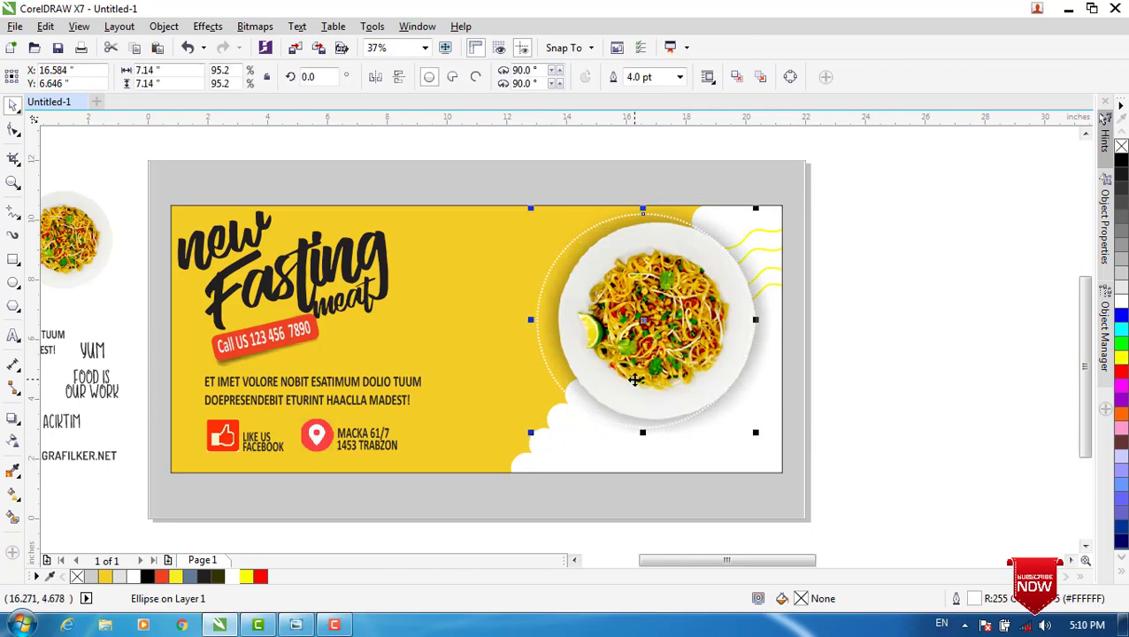
- Nudge the noodle plate picture left to about X 16.55 inches, centring it in the dotted ring
{"action": "left_click", "coordinate": [632, 379]}
{"action": "left_click", "coordinate": [637, 371], "text": "ctrl"}
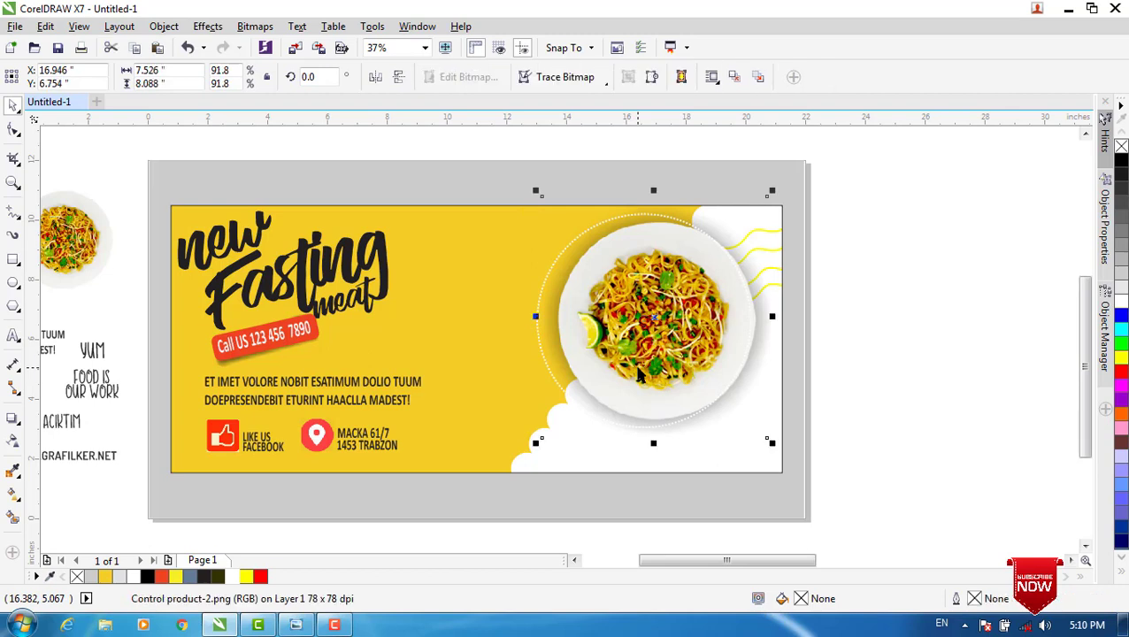
{"action": "key", "text": "Left"}
{"action": "key", "text": "Left"}
{"action": "key", "text": "Left"}
{"action": "key", "text": "Left"}
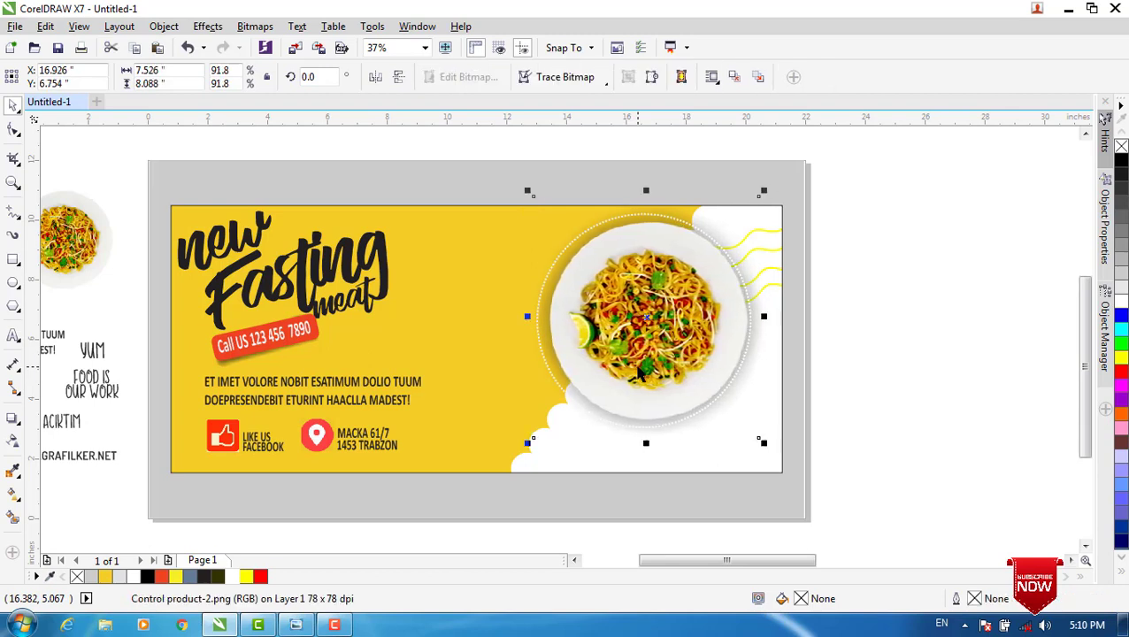
{"action": "key", "text": "Left"}
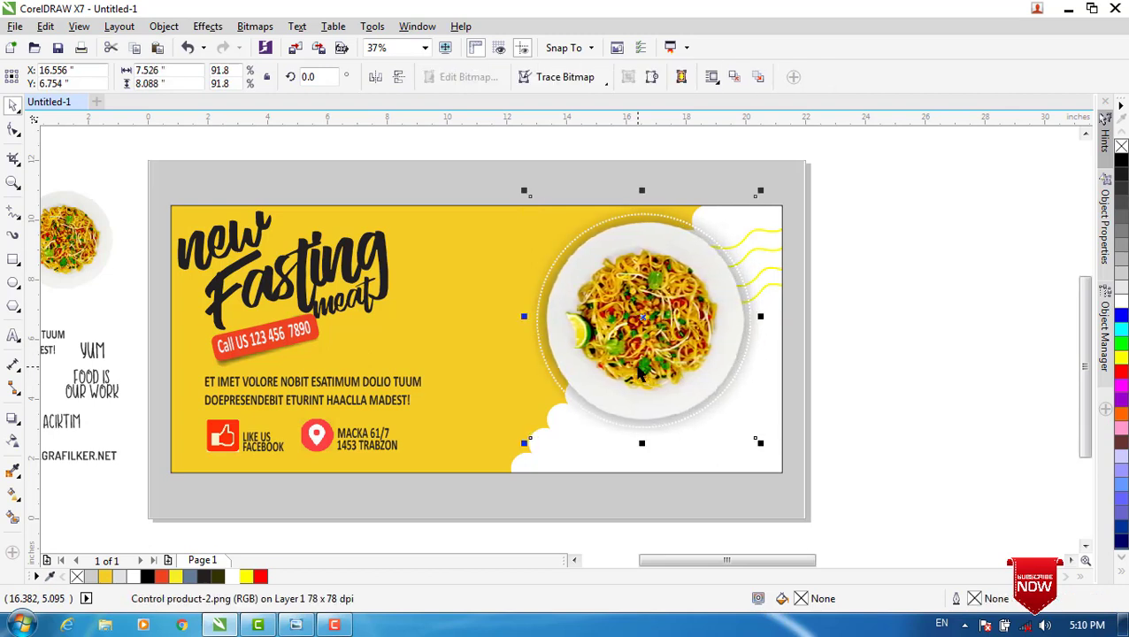
{"action": "key", "text": "Left"}
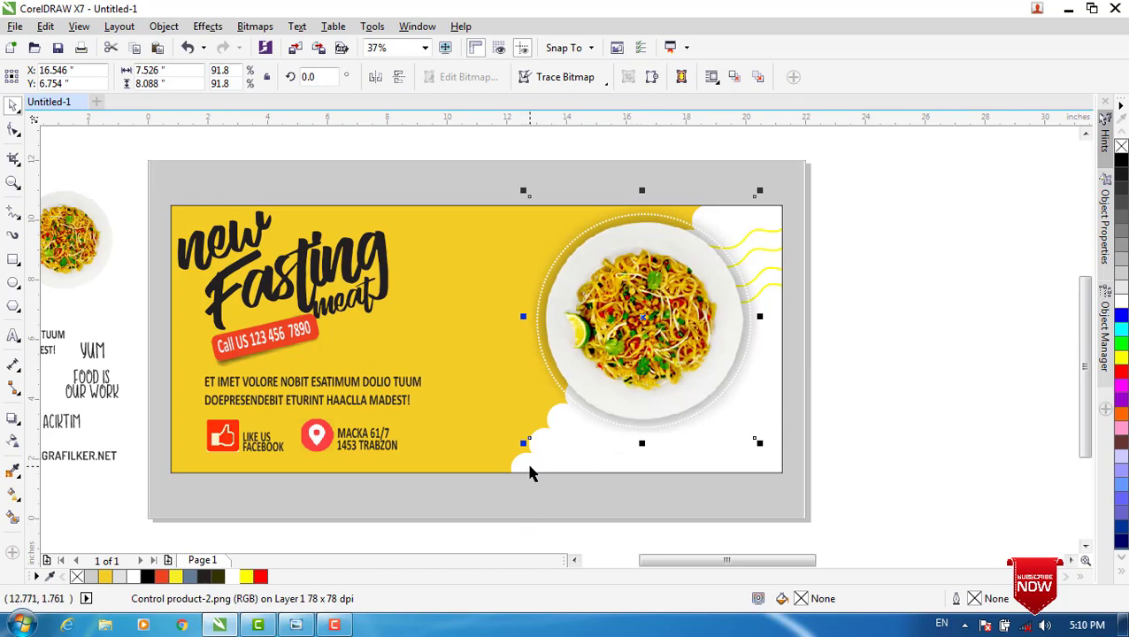
{"action": "left_click", "coordinate": [844, 396]}
- Reopen the banner's PowerClip contents for editing and ungroup the four wavy lines
{"action": "left_click", "coordinate": [566, 444]}
{"action": "scroll", "coordinate": [565, 437], "scroll_direction": "down", "scroll_amount": 2}
{"action": "left_click", "coordinate": [532, 453]}
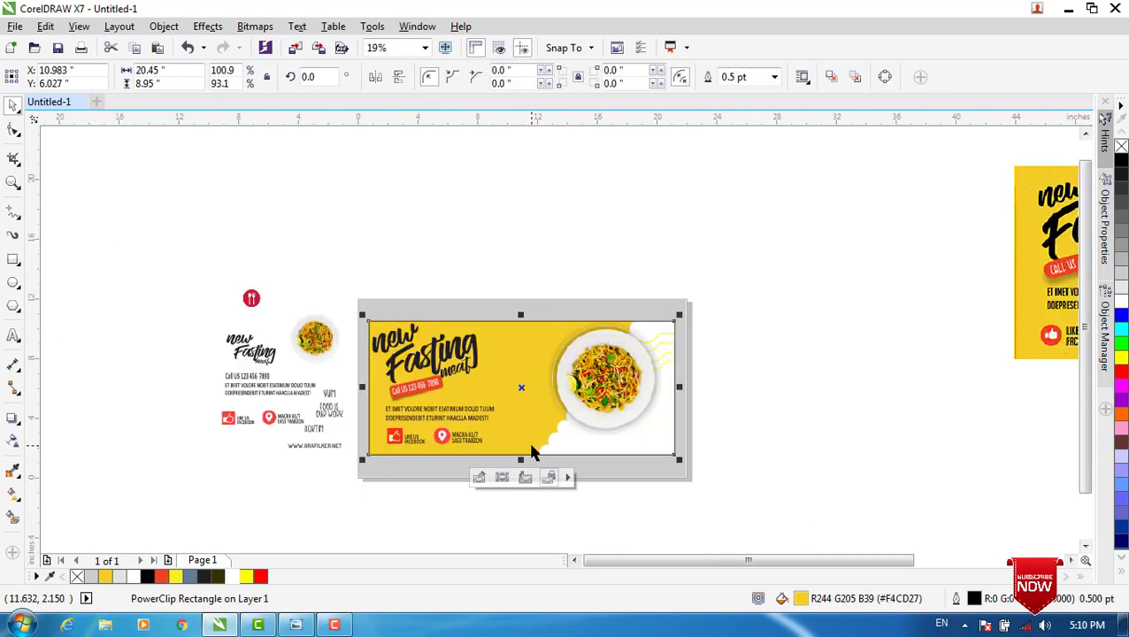
{"action": "left_click", "coordinate": [482, 478]}
{"action": "scroll", "coordinate": [632, 380], "scroll_direction": "up", "scroll_amount": 2}
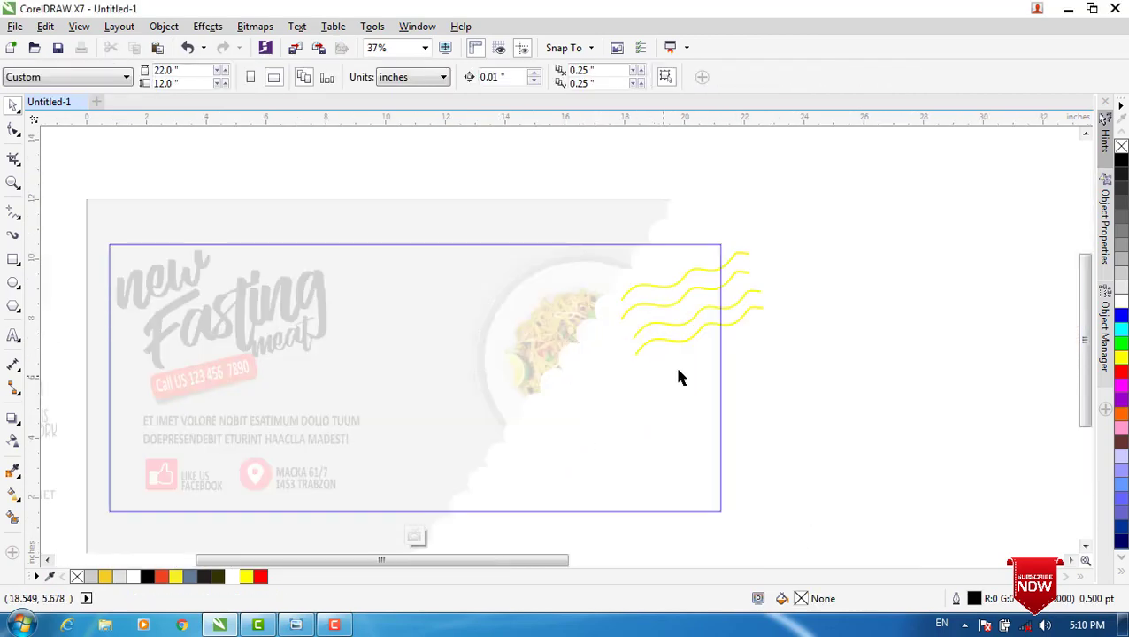
{"action": "left_click", "coordinate": [685, 299]}
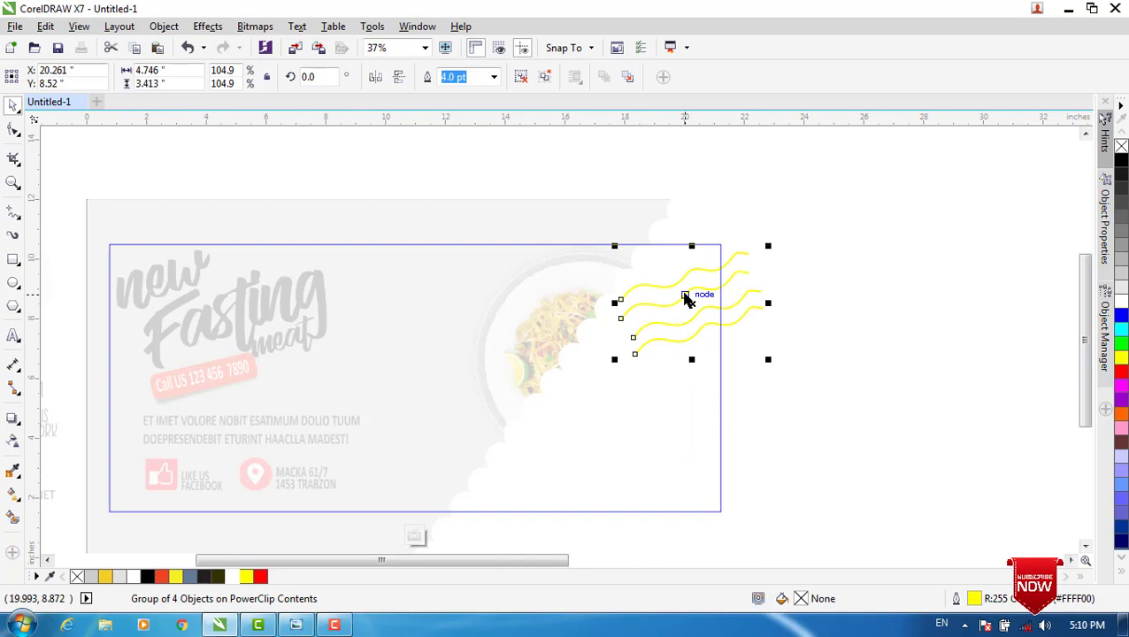
{"action": "left_click", "coordinate": [521, 78]}
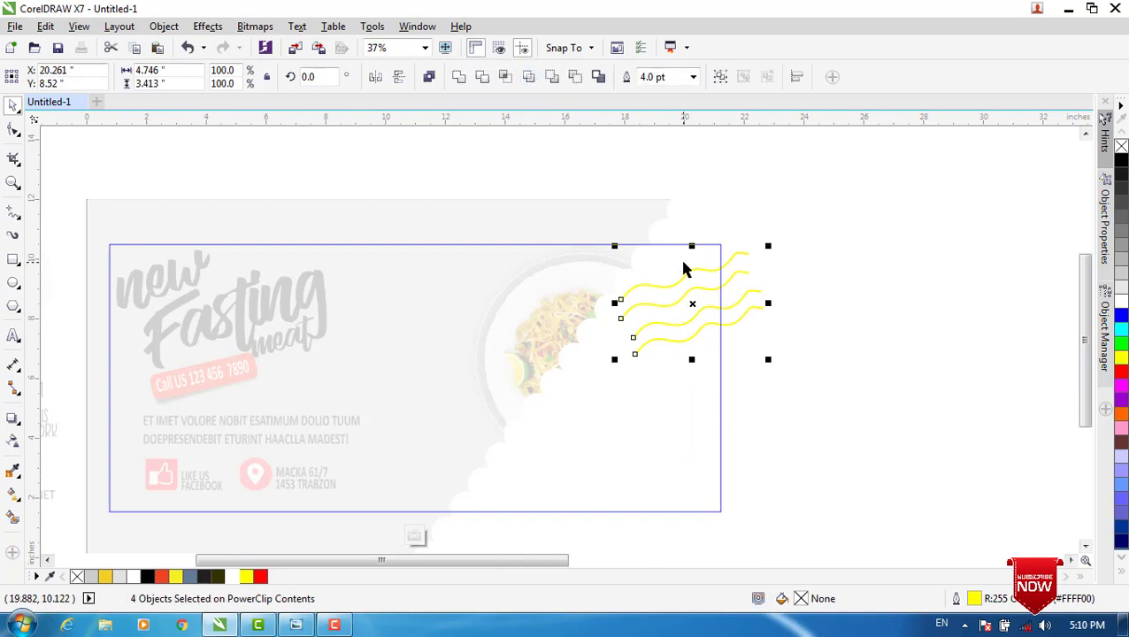
- Reposition the lower three wavy lines at even spacing, stepping right, to about X 20.23/Y 8.89, X 20.52/Y 8.37 and X 20.71/Y 7.83 inches
{"action": "scroll", "coordinate": [701, 290], "scroll_direction": "up", "scroll_amount": 2}
{"action": "left_click", "coordinate": [747, 321]}
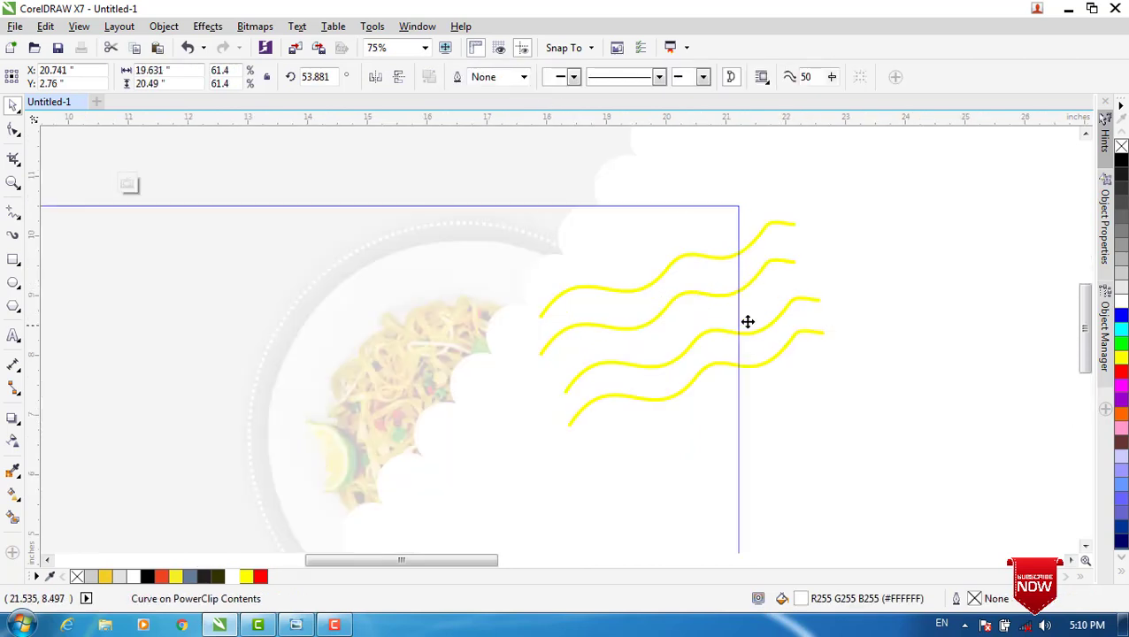
{"action": "left_click", "coordinate": [745, 297]}
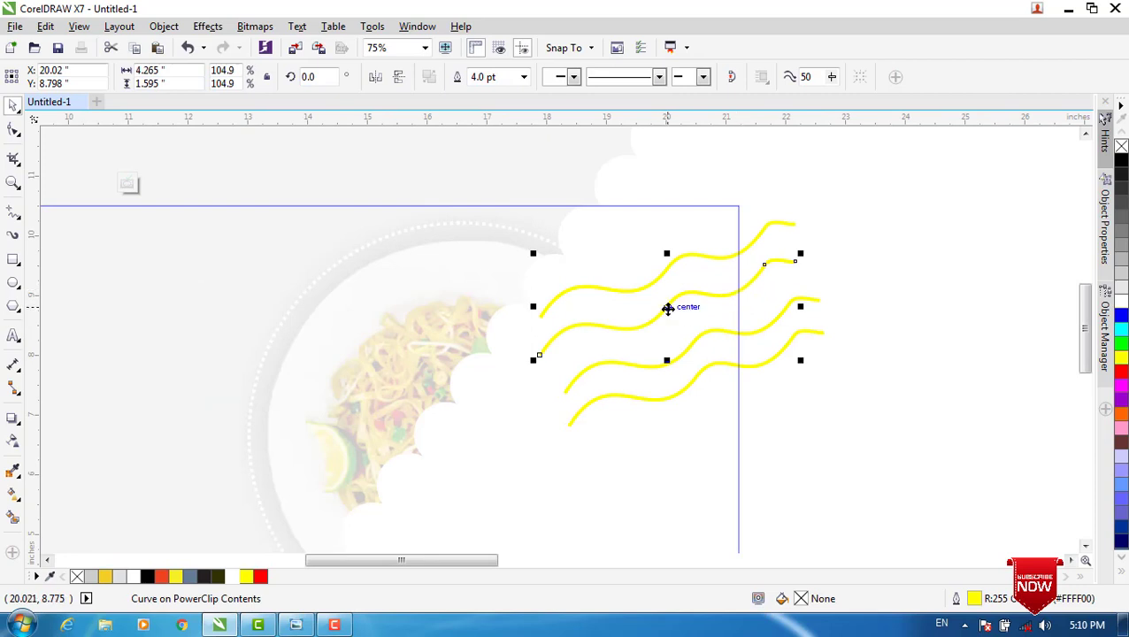
{"action": "left_click_drag", "start_coordinate": [678, 305], "coordinate": [680, 302]}
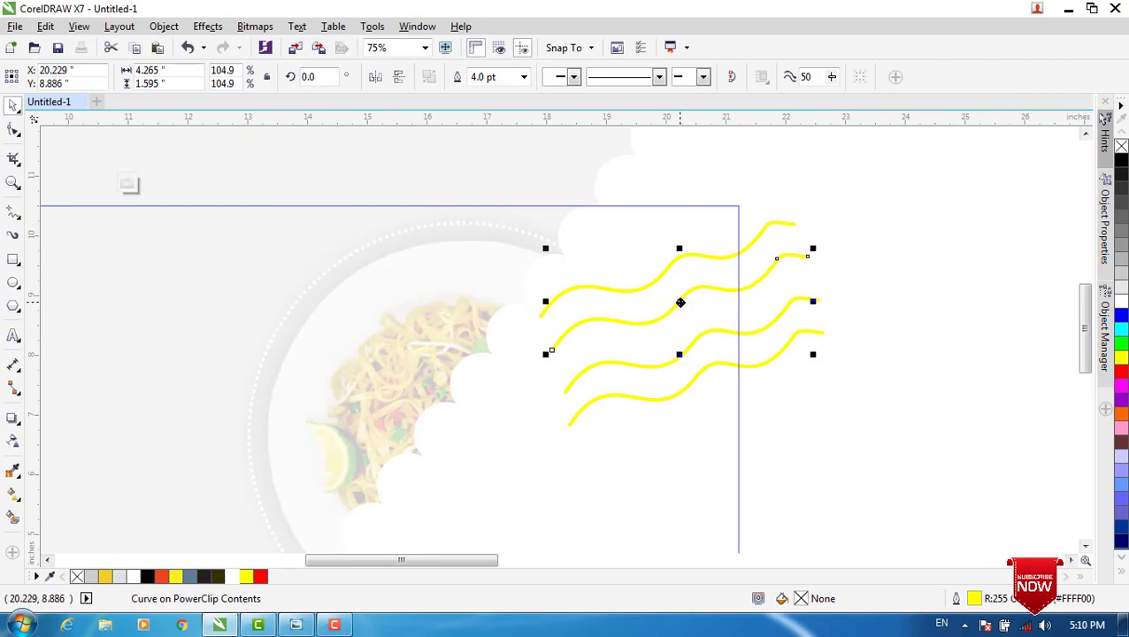
{"action": "left_click_drag", "start_coordinate": [694, 349], "coordinate": [701, 330]}
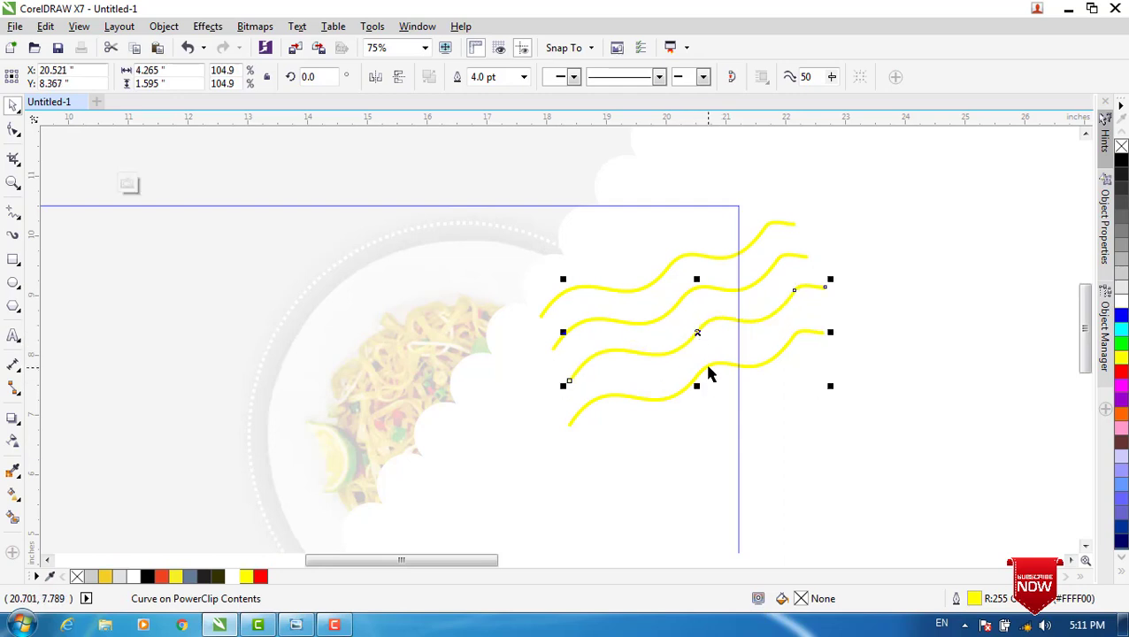
{"action": "mouse_move", "coordinate": [701, 375]}
{"action": "left_mouse_down"}
{"action": "mouse_move", "coordinate": [705, 385]}
{"action": "mouse_move", "coordinate": [708, 364]}
{"action": "left_mouse_up"}
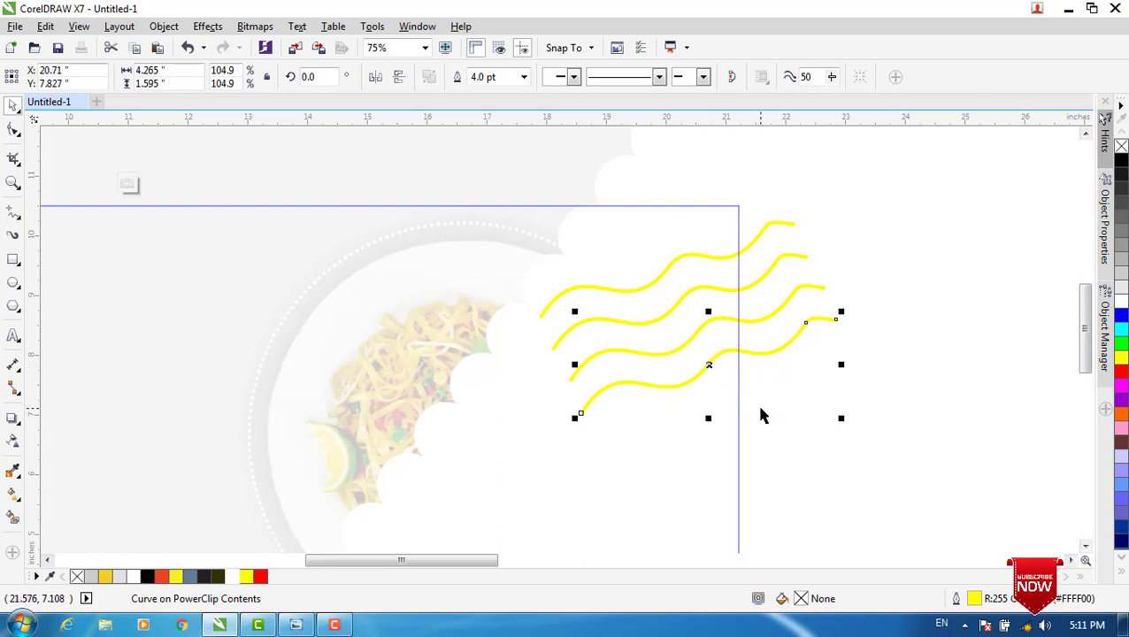
- Group the four wavy lines and finish editing the banner's PowerClip contents
{"action": "key", "text": "ctrl+a"}
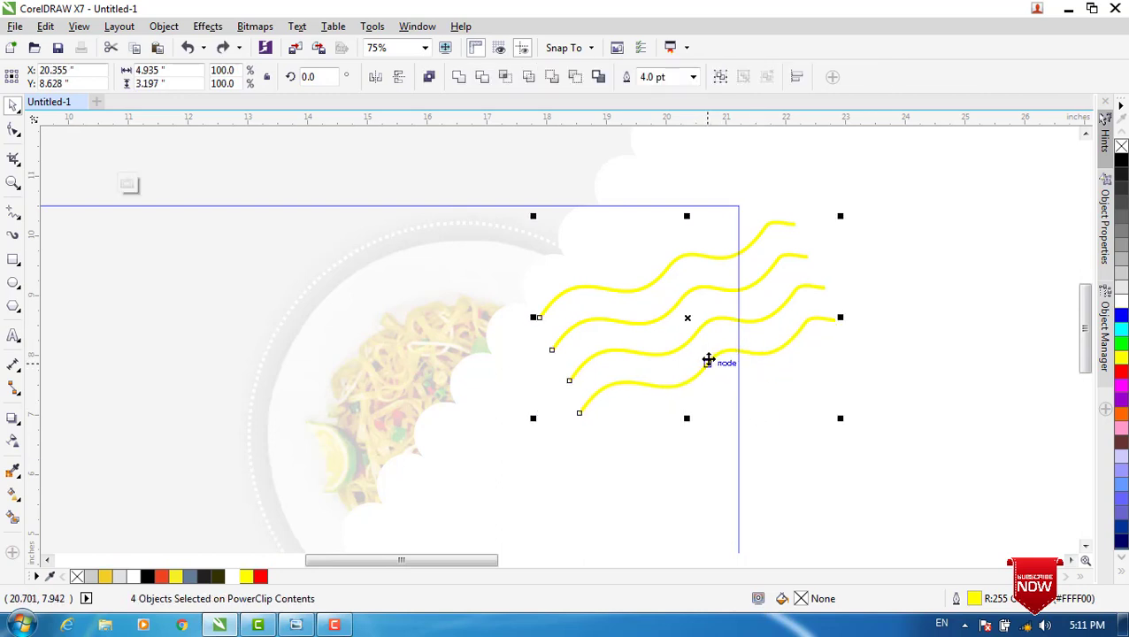
{"action": "key", "text": "ctrl+g"}
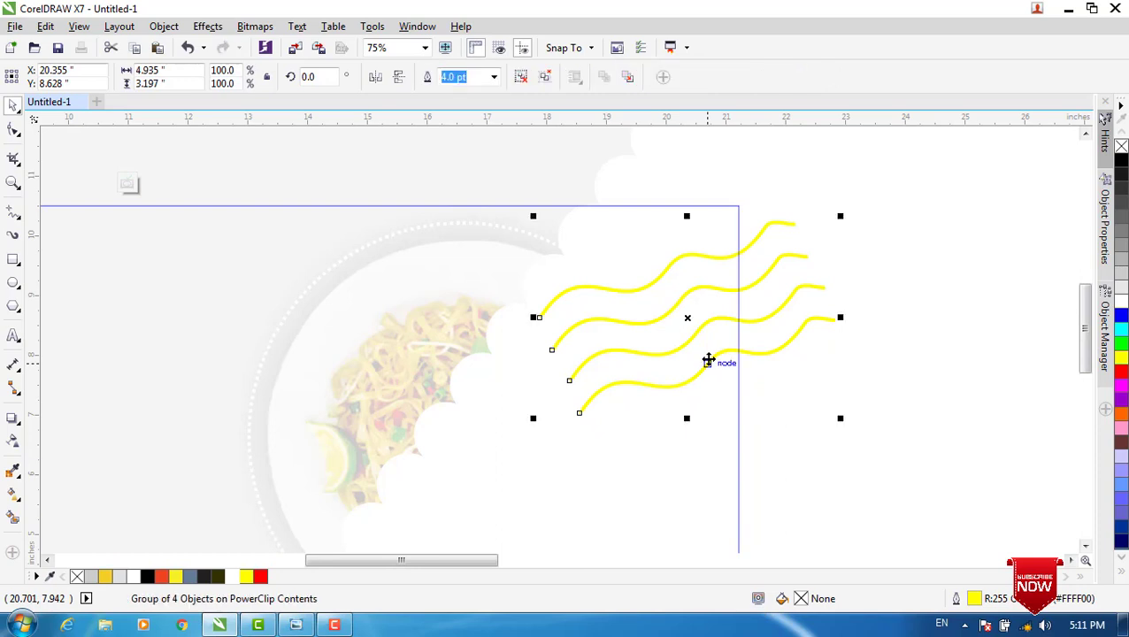
{"action": "scroll", "coordinate": [708, 361], "scroll_direction": "down", "scroll_amount": 1}
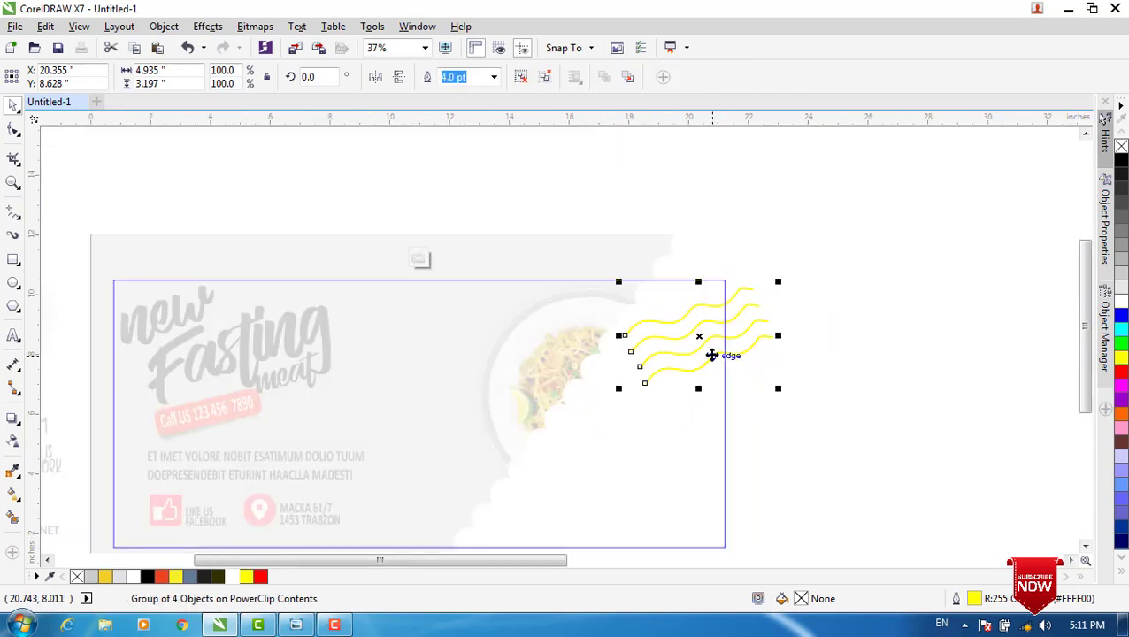
{"action": "left_click", "coordinate": [418, 258]}
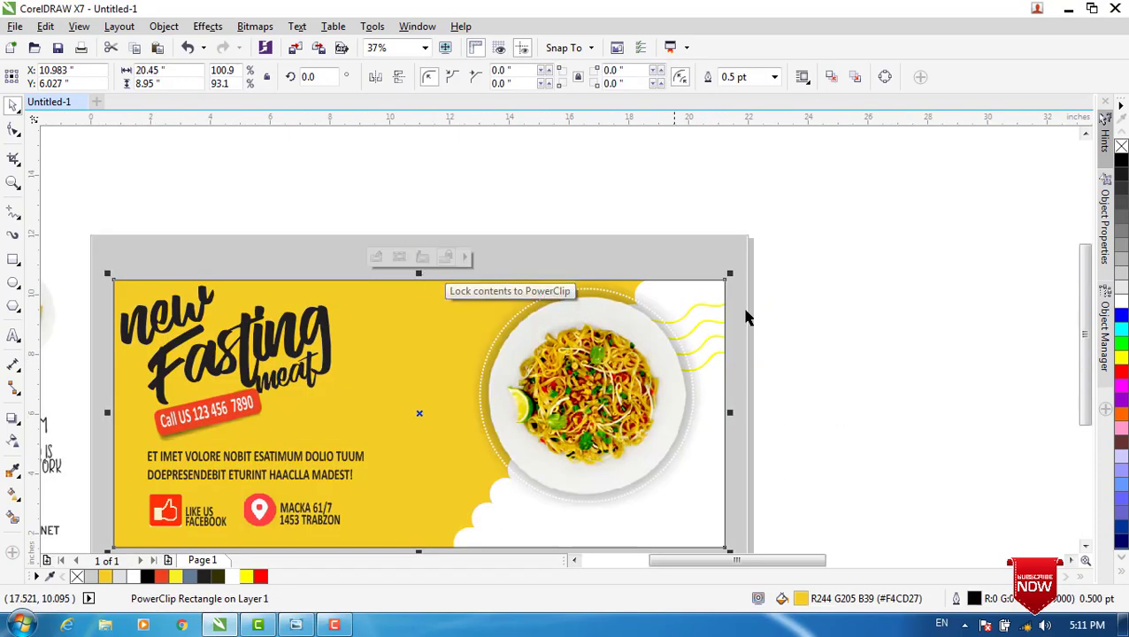
{"action": "left_click", "coordinate": [837, 341]}
{"action": "left_click_drag", "start_coordinate": [1094, 294], "coordinate": [1093, 329]}
{"action": "left_click_drag", "start_coordinate": [806, 559], "coordinate": [771, 562]}
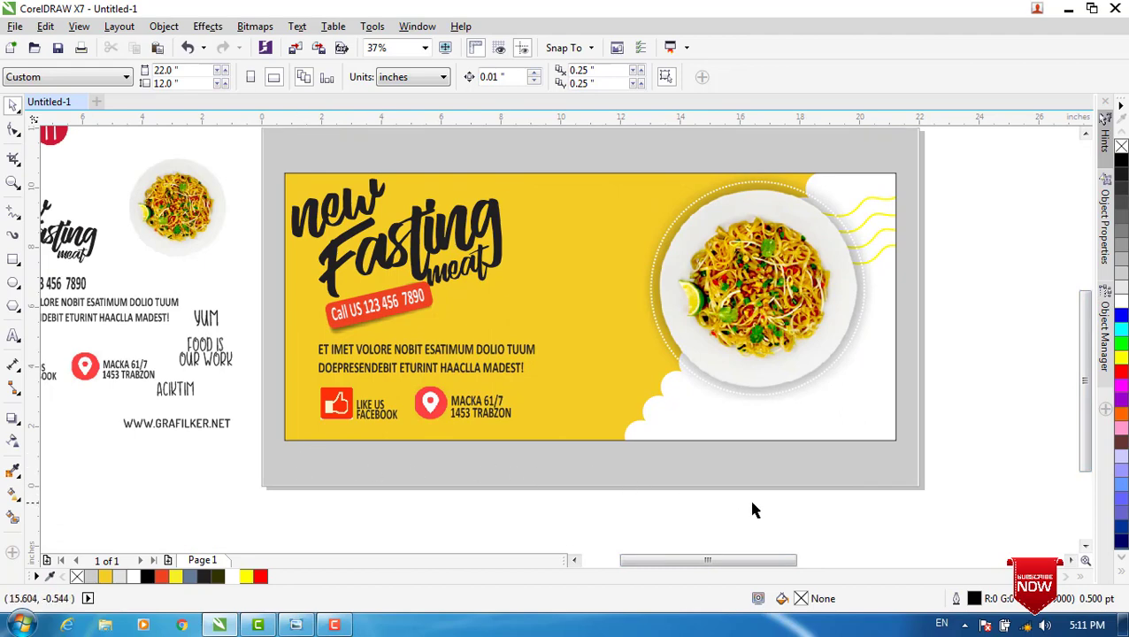
- Trace the red YUM speech bubble on the reference picture as a closed freehand curve about 5.7 by 3.3 inches
{"action": "scroll", "coordinate": [832, 507], "scroll_direction": "down", "scroll_amount": 2}
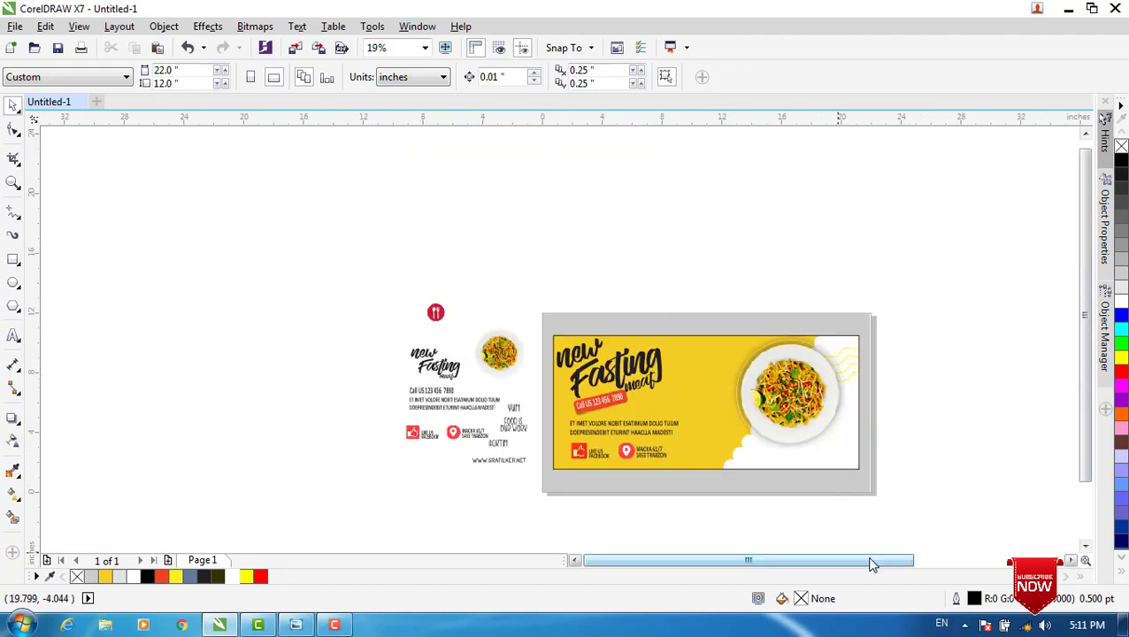
{"action": "left_click_drag", "start_coordinate": [871, 563], "coordinate": [934, 561]}
{"action": "left_click_drag", "start_coordinate": [911, 266], "coordinate": [639, 328]}
{"action": "scroll", "coordinate": [769, 335], "scroll_direction": "up", "scroll_amount": 2}
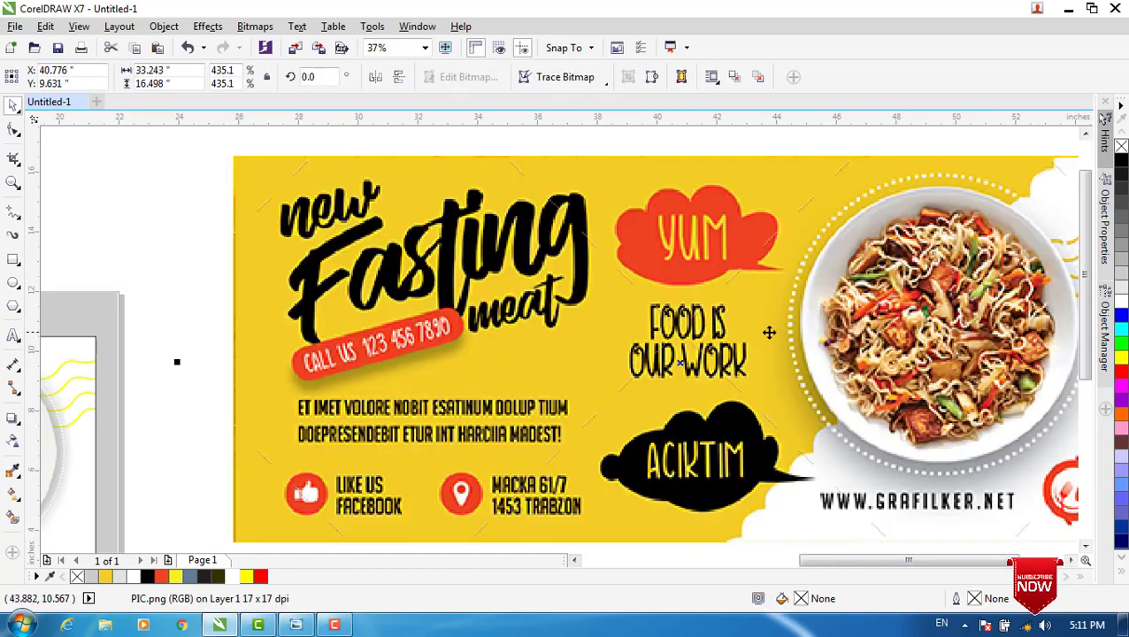
{"action": "scroll", "coordinate": [728, 274], "scroll_direction": "up", "scroll_amount": 2}
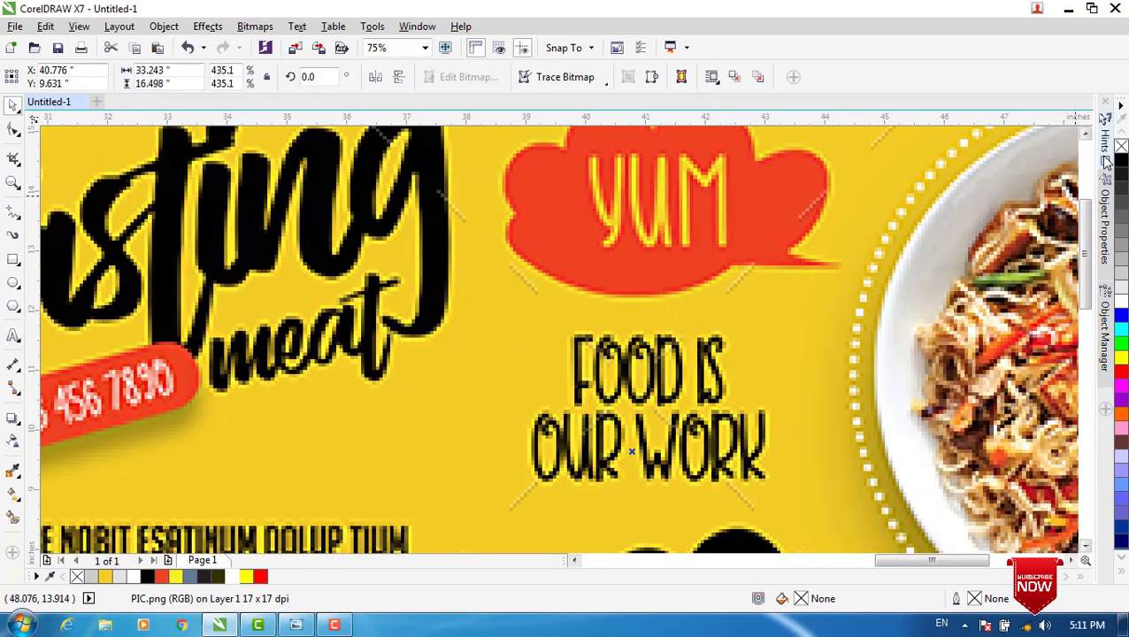
{"action": "left_click", "coordinate": [1085, 133]}
{"action": "left_click", "coordinate": [1087, 133]}
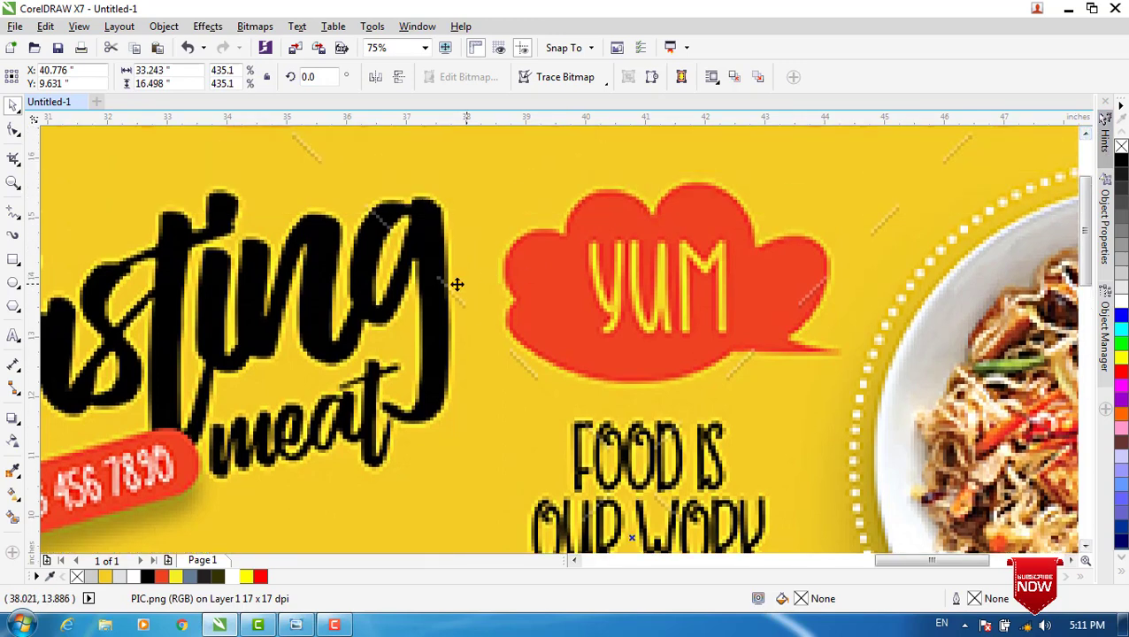
{"action": "left_click", "coordinate": [12, 214]}
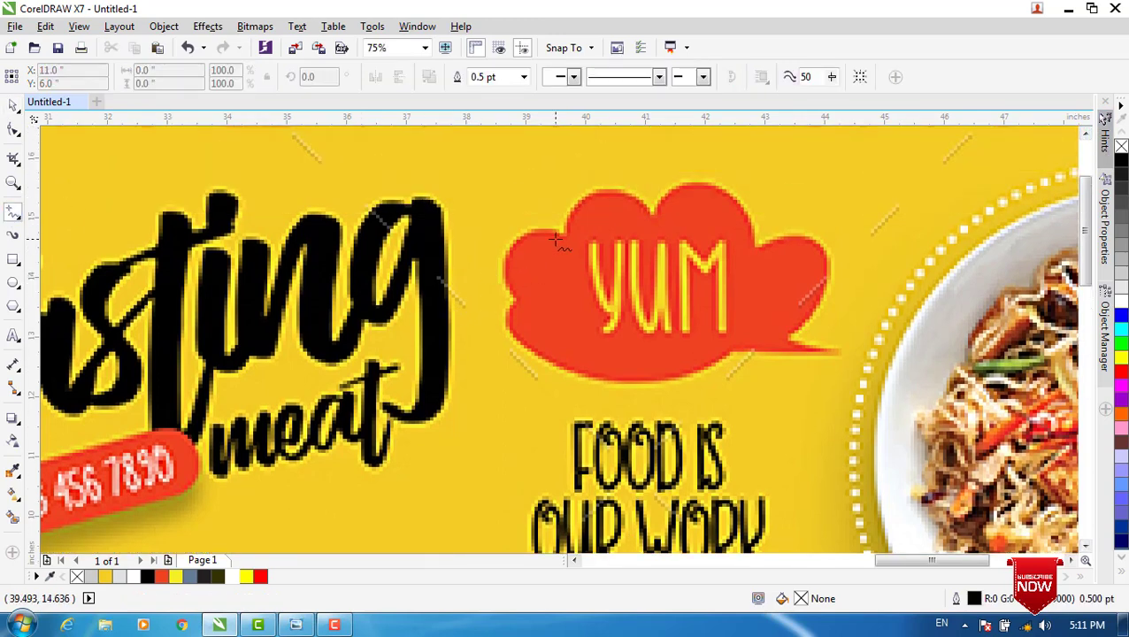
{"action": "mouse_move", "coordinate": [563, 229]}
{"action": "left_mouse_down"}
{"action": "mouse_move", "coordinate": [602, 189]}
{"action": "mouse_move", "coordinate": [652, 213]}
{"action": "left_mouse_up"}
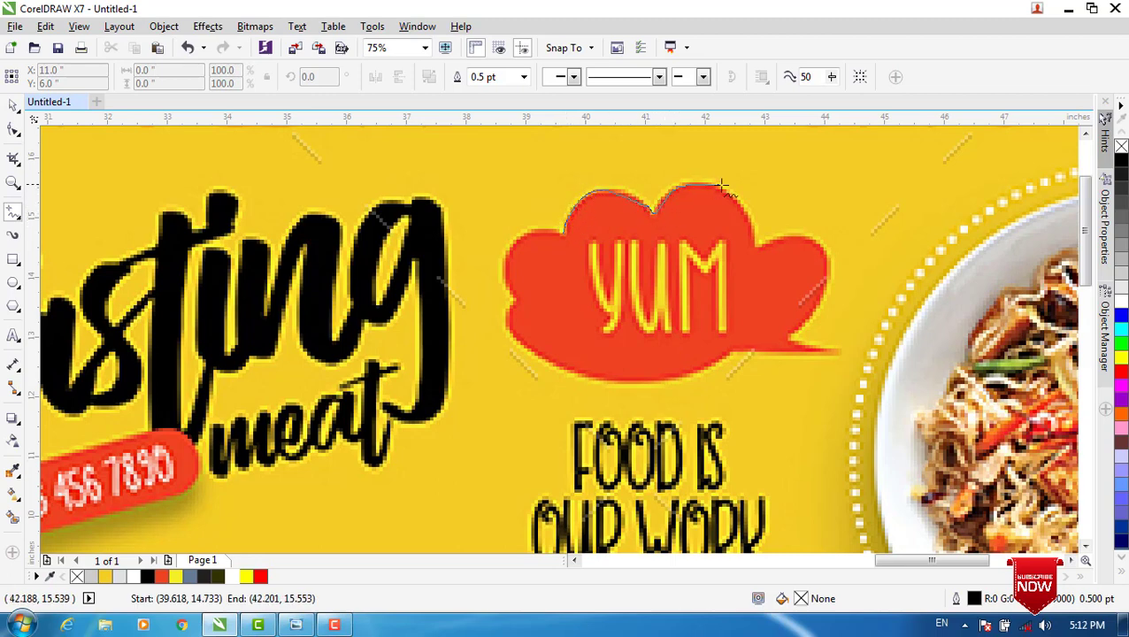
{"action": "mouse_move", "coordinate": [742, 196]}
{"action": "left_mouse_down"}
{"action": "mouse_move", "coordinate": [759, 247]}
{"action": "mouse_move", "coordinate": [808, 238]}
{"action": "left_mouse_up"}
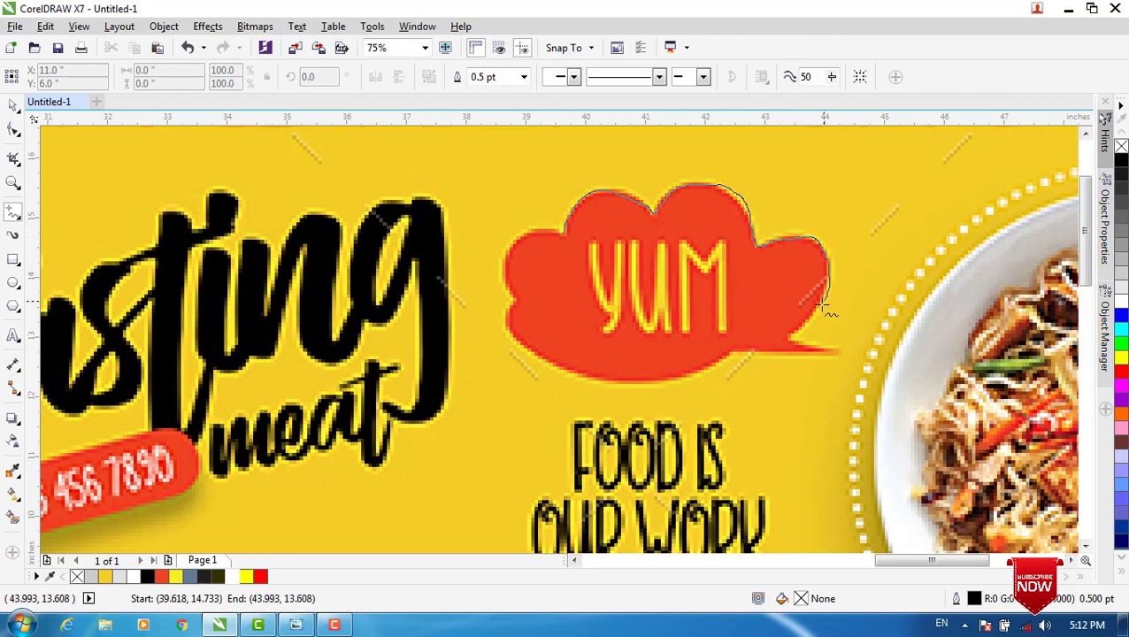
{"action": "mouse_move", "coordinate": [807, 328]}
{"action": "left_mouse_down"}
{"action": "mouse_move", "coordinate": [843, 356]}
{"action": "mouse_move", "coordinate": [733, 354]}
{"action": "mouse_move", "coordinate": [639, 383]}
{"action": "mouse_move", "coordinate": [526, 357]}
{"action": "left_mouse_up"}
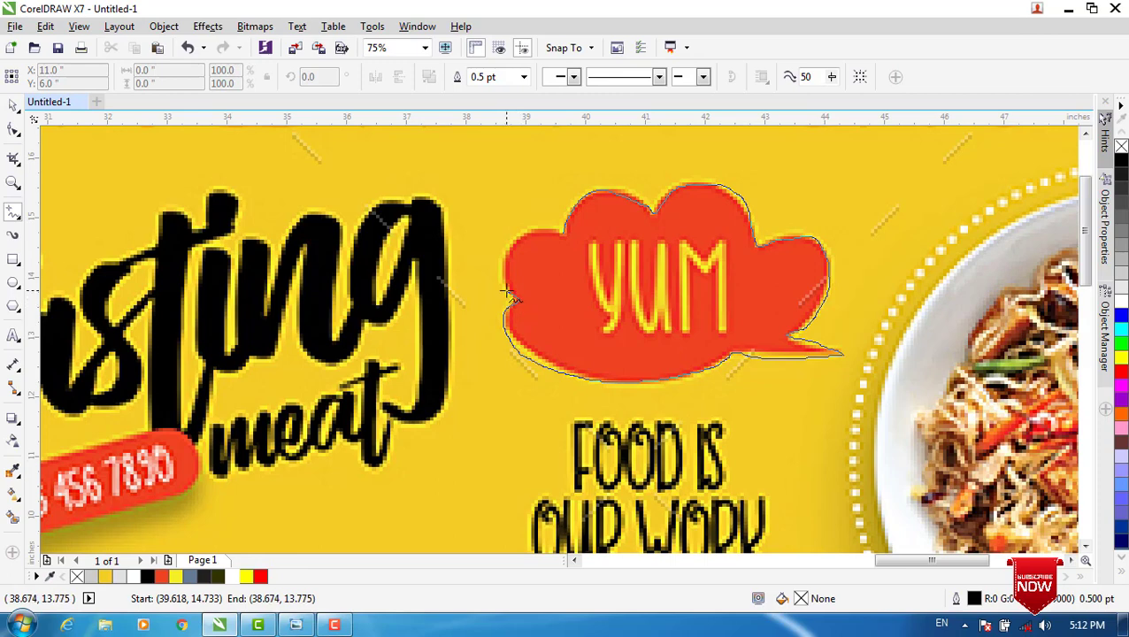
{"action": "left_click_drag", "start_coordinate": [500, 263], "coordinate": [508, 248]}
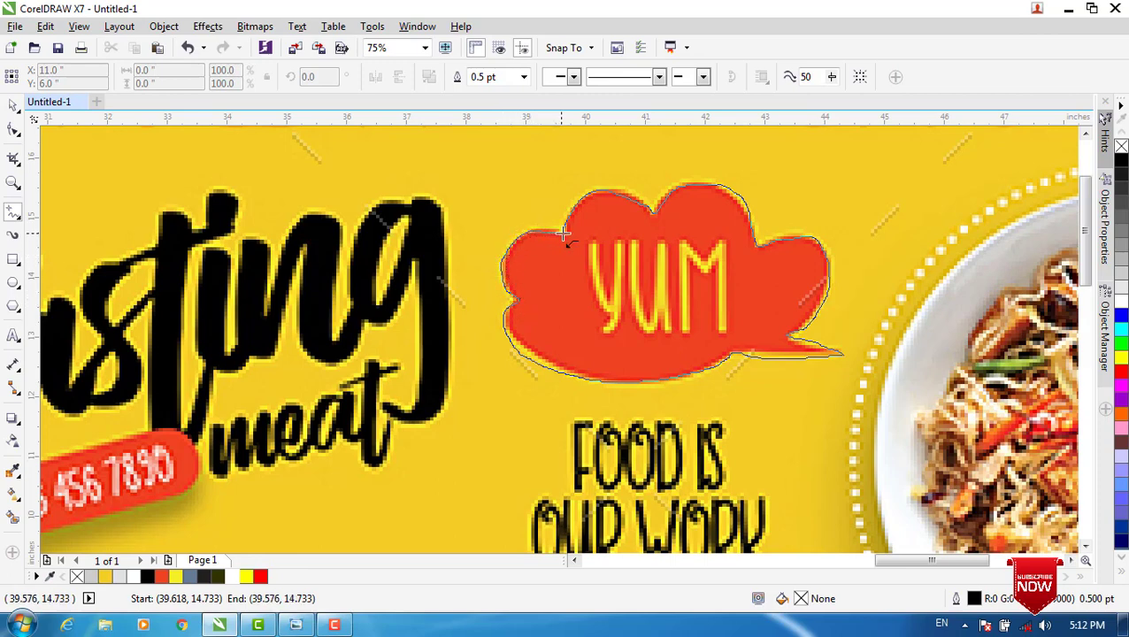
{"action": "left_click_drag", "start_coordinate": [564, 232], "coordinate": [563, 233]}
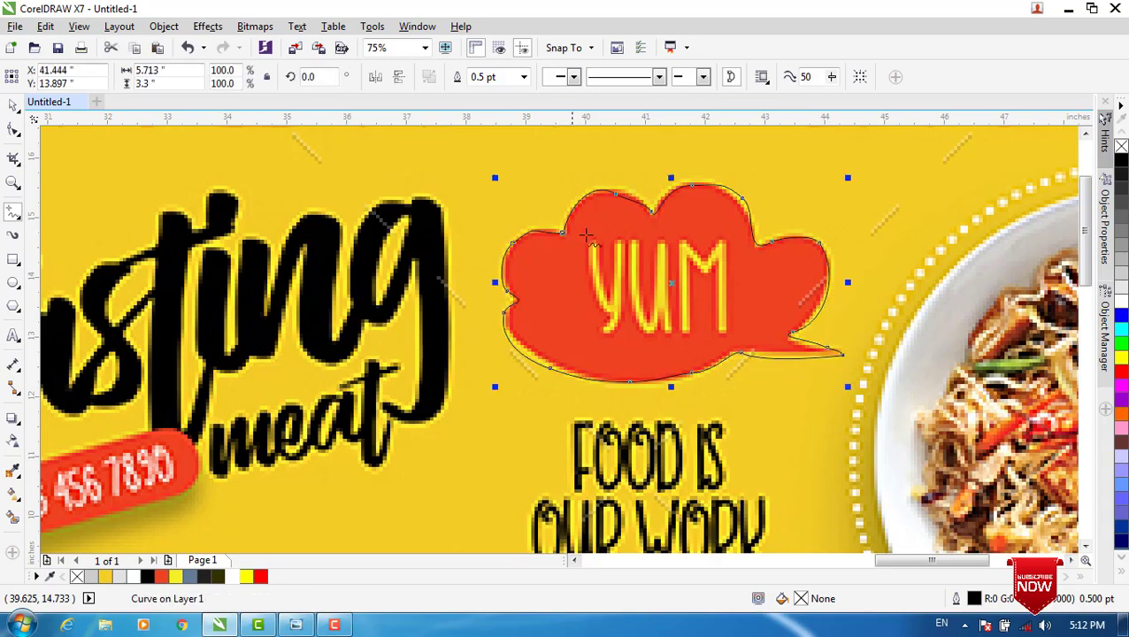
- Raise the top node of the bubble's tallest lobe and round the lobe to its left with the node handles to match the reference
{"action": "scroll", "coordinate": [674, 223], "scroll_direction": "up", "scroll_amount": 2}
{"action": "scroll", "coordinate": [675, 222], "scroll_direction": "down", "scroll_amount": 1}
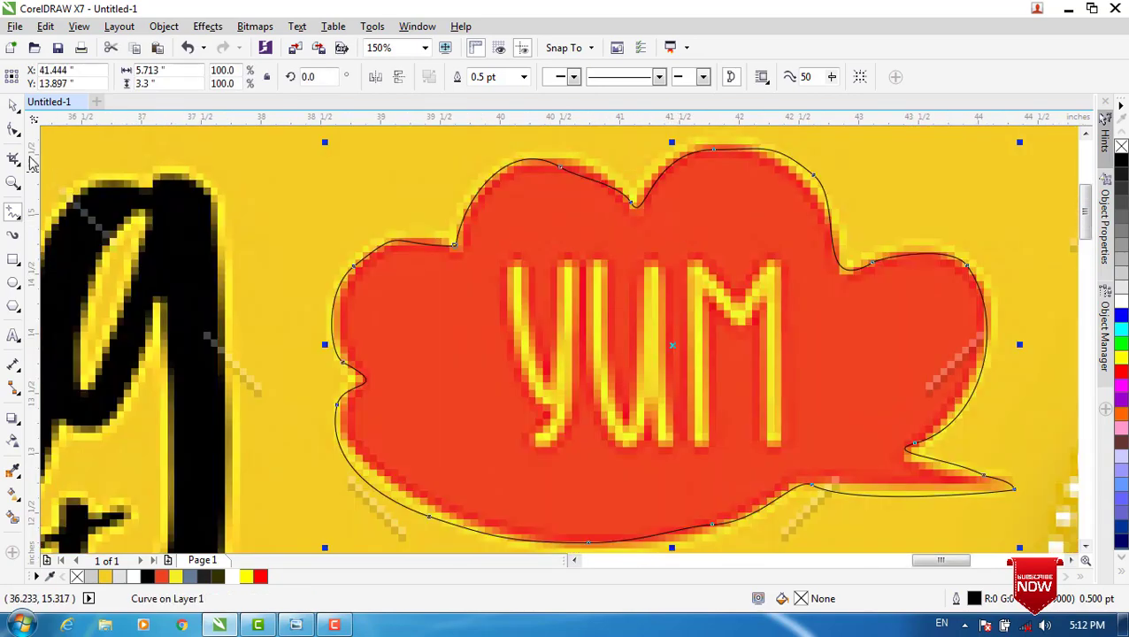
{"action": "left_click", "coordinate": [13, 129]}
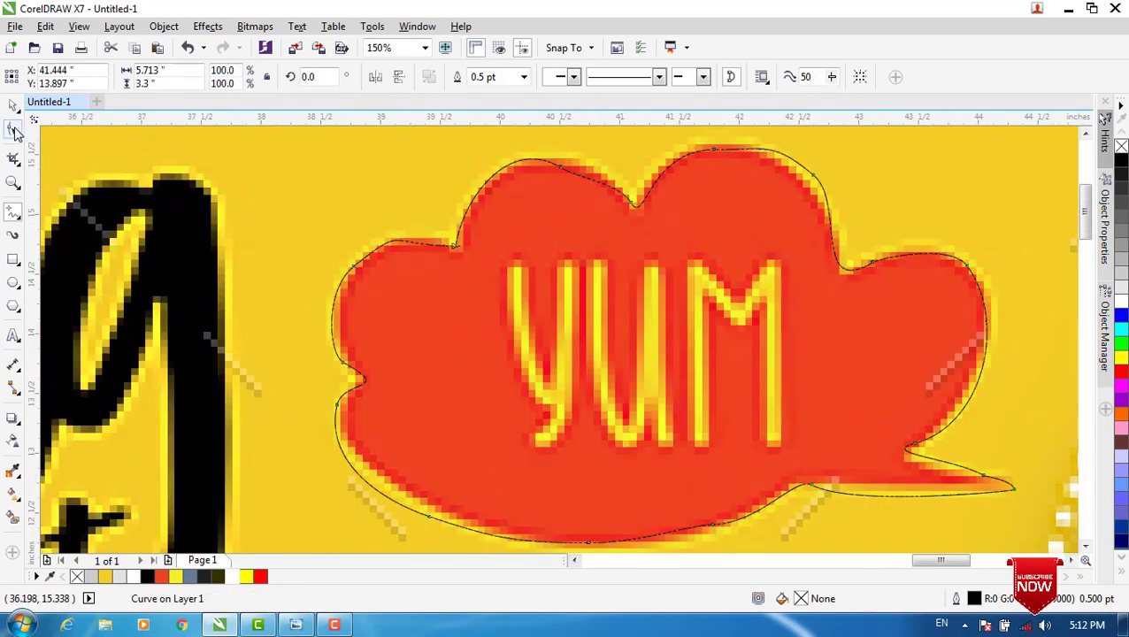
{"action": "left_click", "coordinate": [713, 149]}
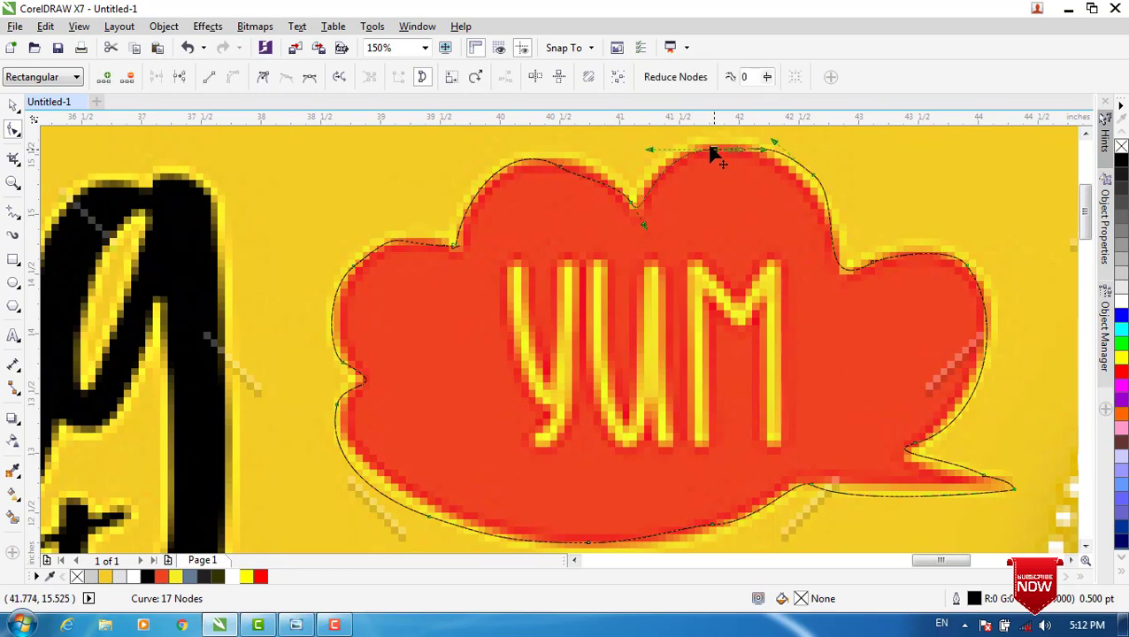
{"action": "left_click_drag", "start_coordinate": [713, 152], "coordinate": [708, 145]}
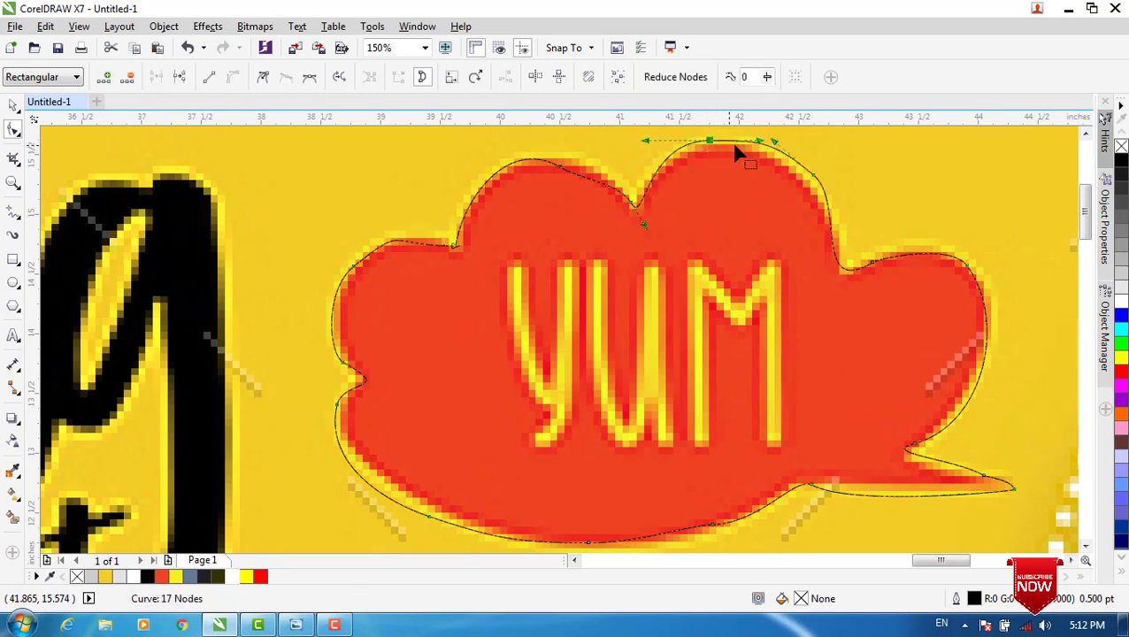
{"action": "left_click", "coordinate": [560, 169]}
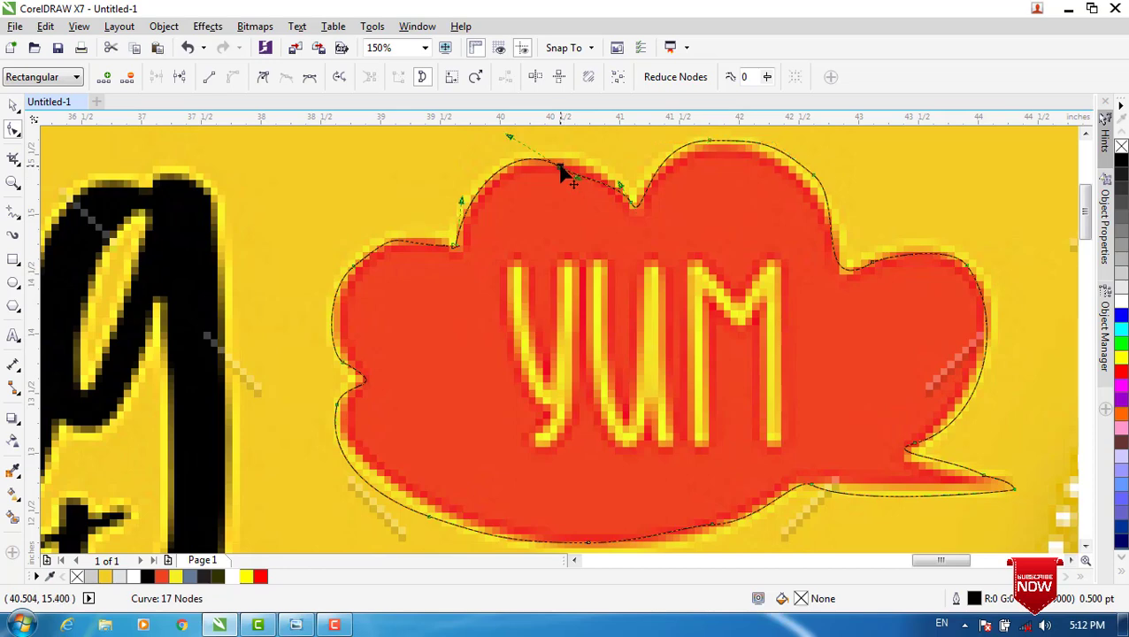
{"action": "mouse_move", "coordinate": [510, 137]}
{"action": "left_mouse_down"}
{"action": "mouse_move", "coordinate": [510, 155]}
{"action": "mouse_move", "coordinate": [566, 161]}
{"action": "mouse_move", "coordinate": [504, 150]}
{"action": "left_mouse_up"}
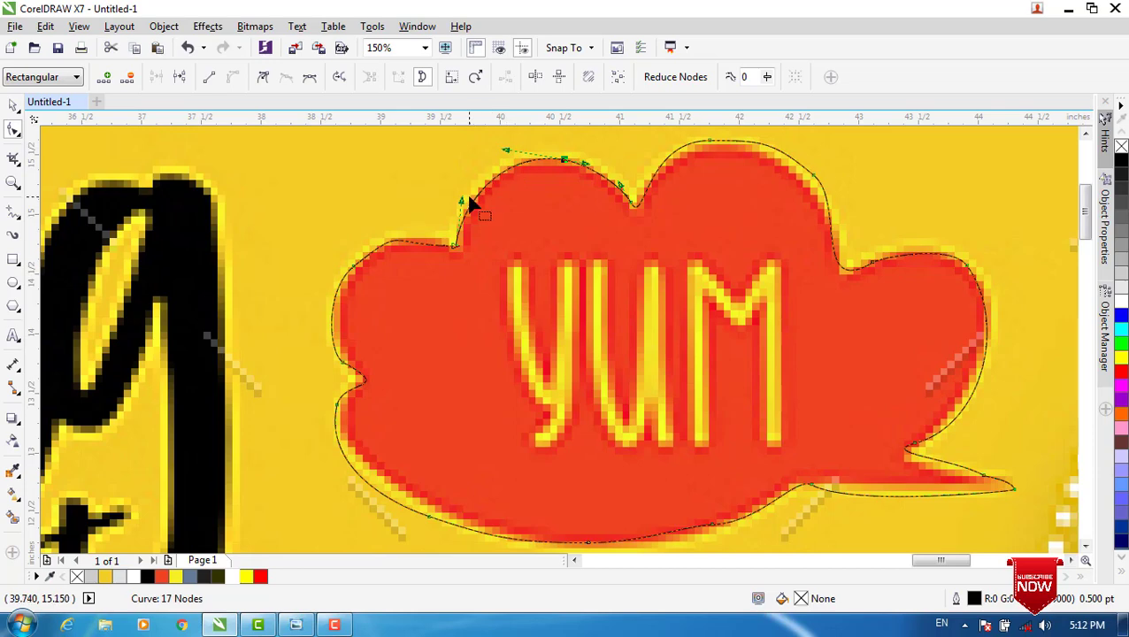
- Remove the surplus node on the bubble's left lobe and round its curve with the neighbouring nodes' handles
{"action": "left_click", "coordinate": [378, 254]}
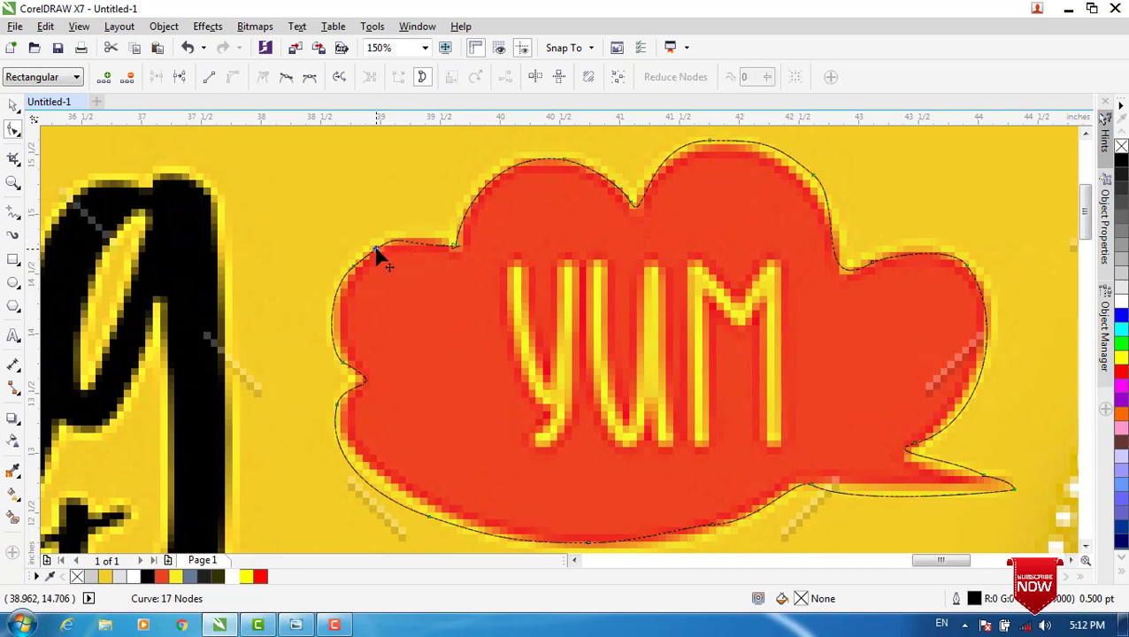
{"action": "left_click", "coordinate": [454, 247]}
{"action": "left_click_drag", "start_coordinate": [405, 229], "coordinate": [410, 234]}
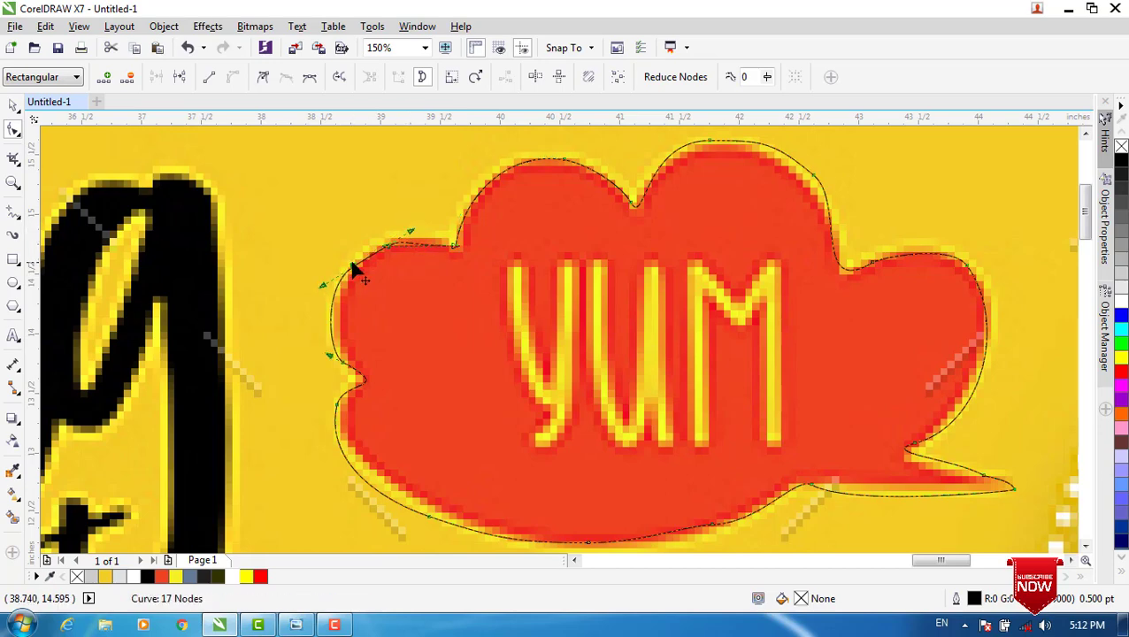
{"action": "left_click_drag", "start_coordinate": [353, 263], "coordinate": [357, 258]}
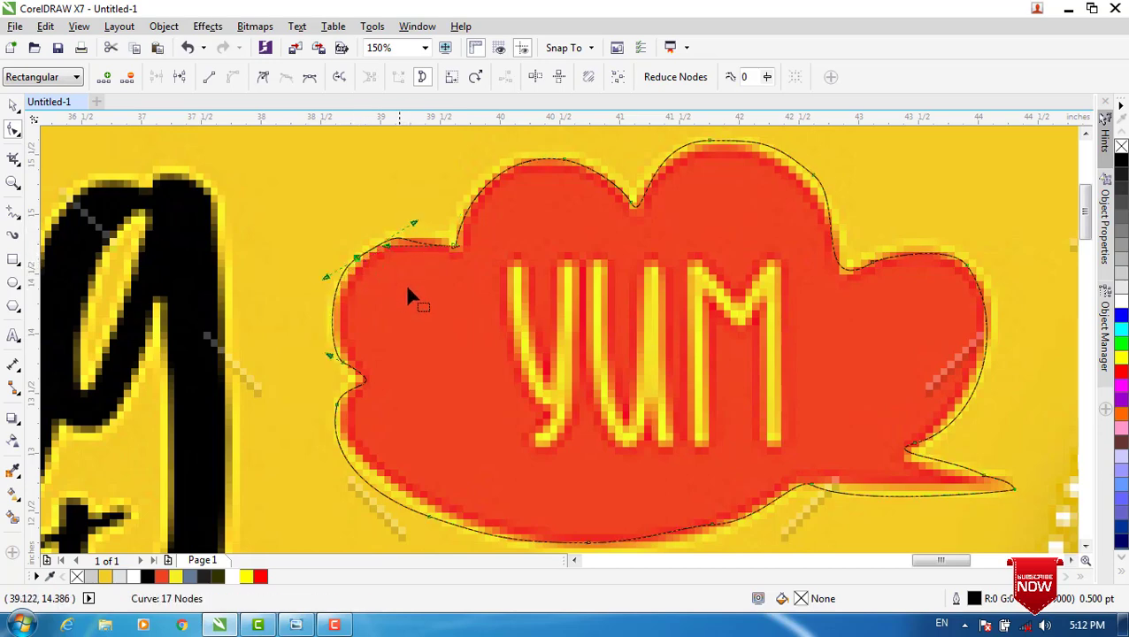
{"action": "key", "text": "ctrl+z"}
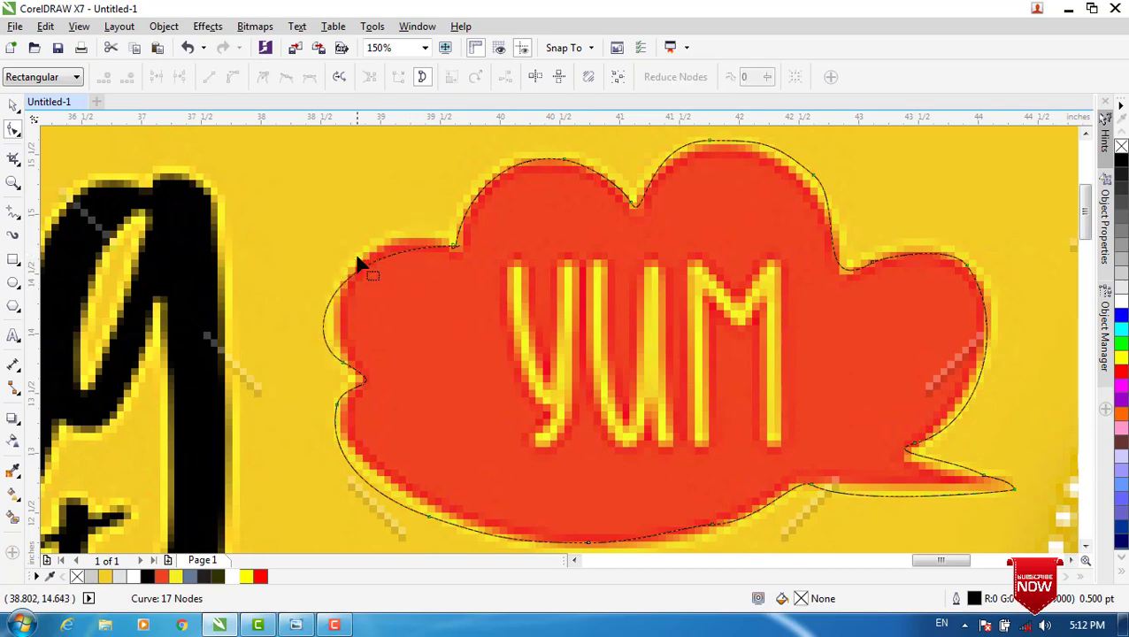
{"action": "left_click", "coordinate": [454, 250]}
{"action": "left_click_drag", "start_coordinate": [327, 250], "coordinate": [339, 215]}
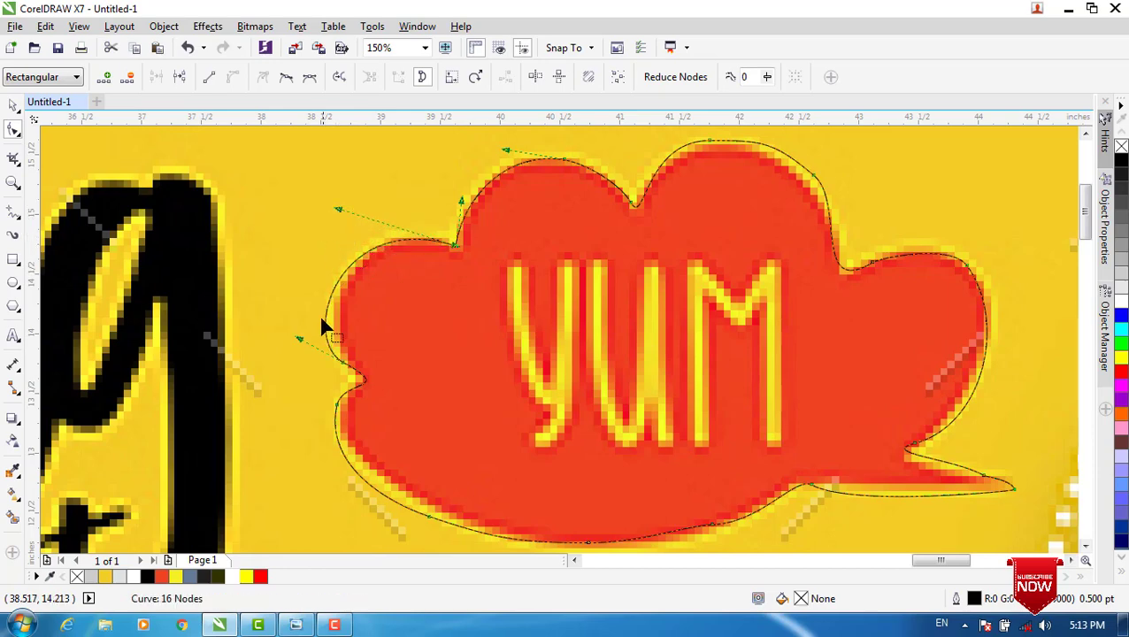
{"action": "left_click_drag", "start_coordinate": [299, 336], "coordinate": [307, 326]}
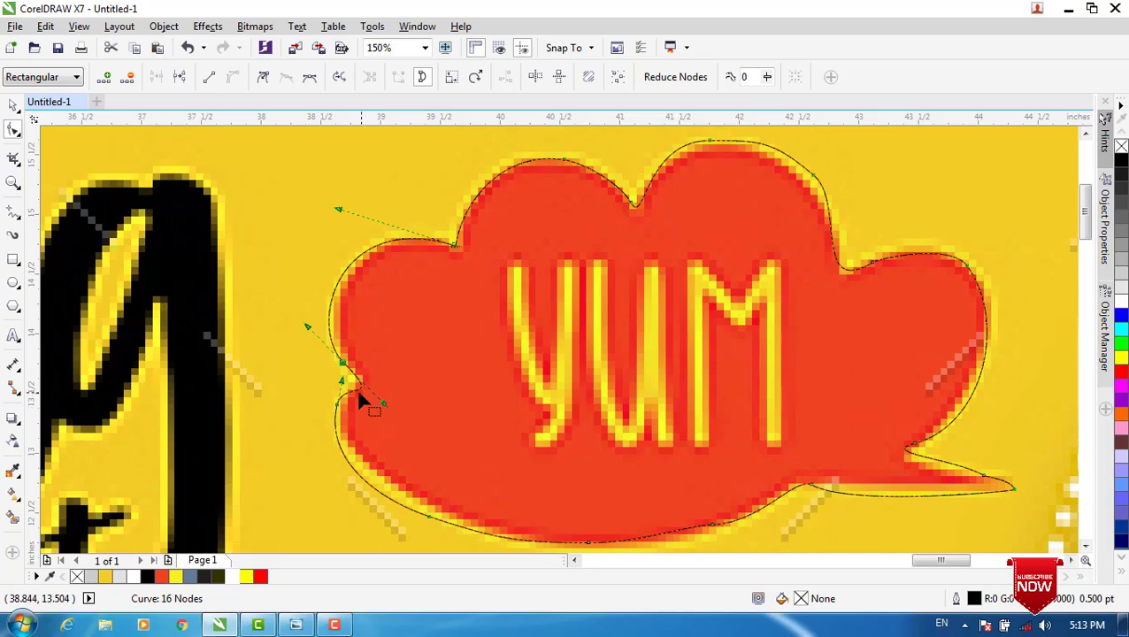
- Adjust the node handle just below the bubble's left notch so the lower-left curve follows the red shape
{"action": "left_click", "coordinate": [348, 390]}
{"action": "double_click", "coordinate": [348, 391]}
{"action": "double_click", "coordinate": [350, 395]}
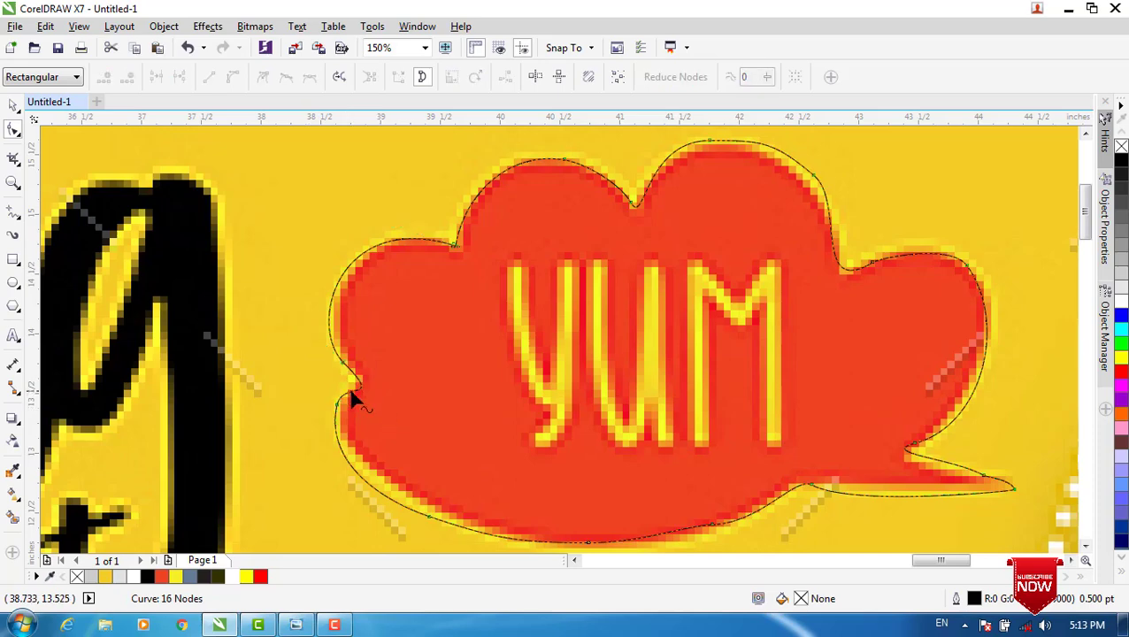
{"action": "left_click", "coordinate": [337, 409]}
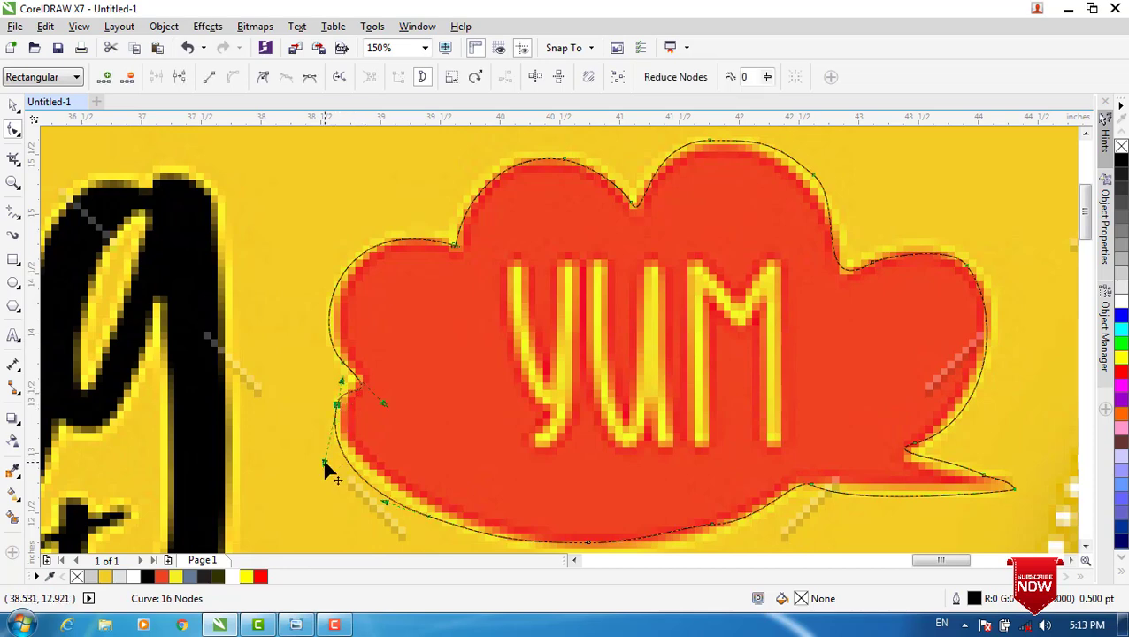
{"action": "left_click_drag", "start_coordinate": [325, 462], "coordinate": [342, 444]}
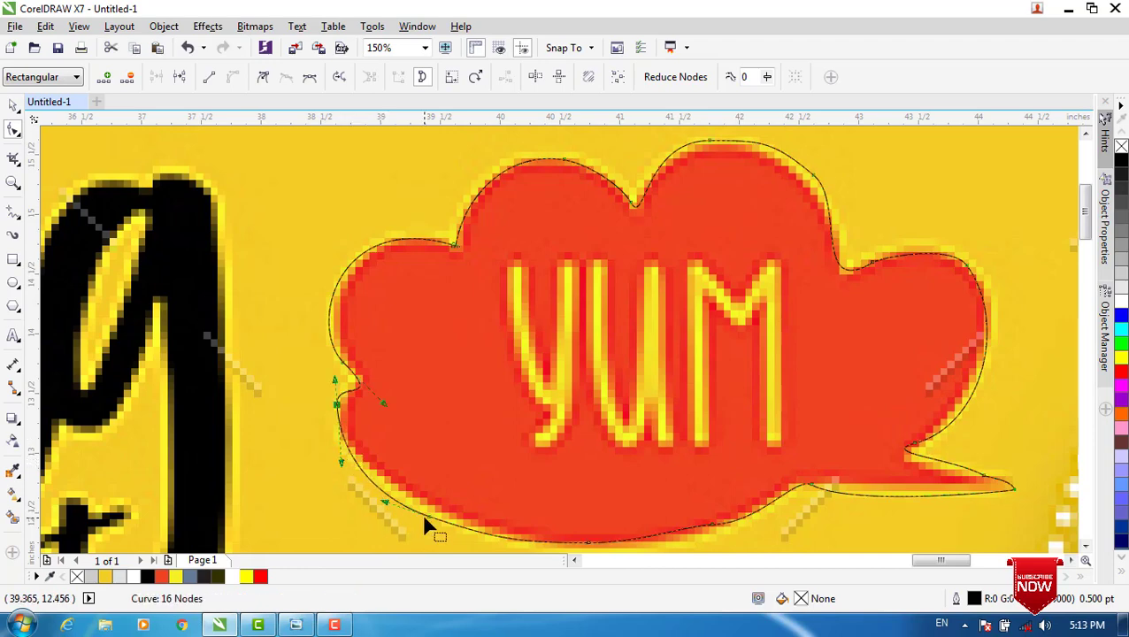
- Refine the node handles along the bubble's lower-left curve, right lobe and tail junction to follow the red shape
{"action": "left_click", "coordinate": [386, 505]}
{"action": "left_click_drag", "start_coordinate": [386, 504], "coordinate": [390, 497]}
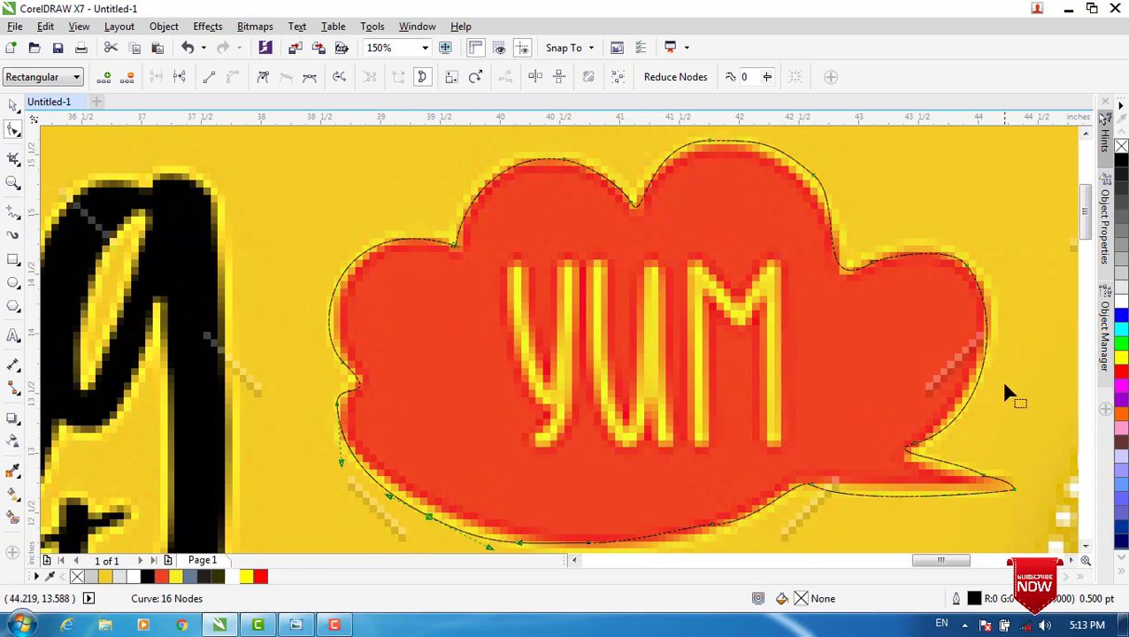
{"action": "left_click", "coordinate": [870, 261]}
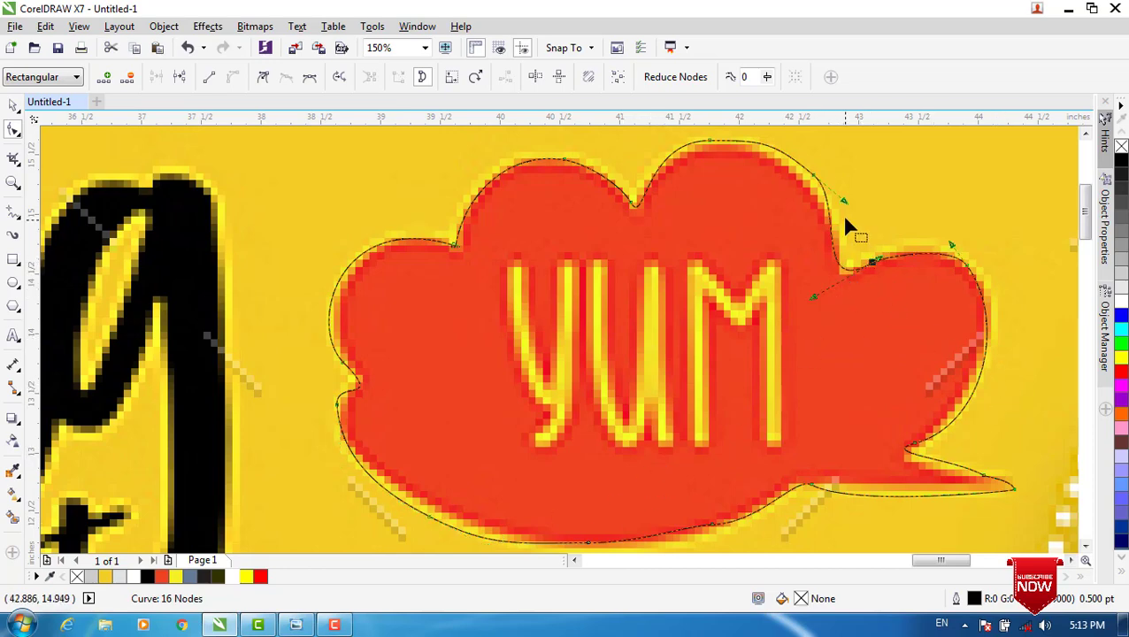
{"action": "left_click_drag", "start_coordinate": [845, 208], "coordinate": [845, 212]}
{"action": "left_click", "coordinate": [912, 445]}
{"action": "left_click_drag", "start_coordinate": [879, 454], "coordinate": [884, 461]}
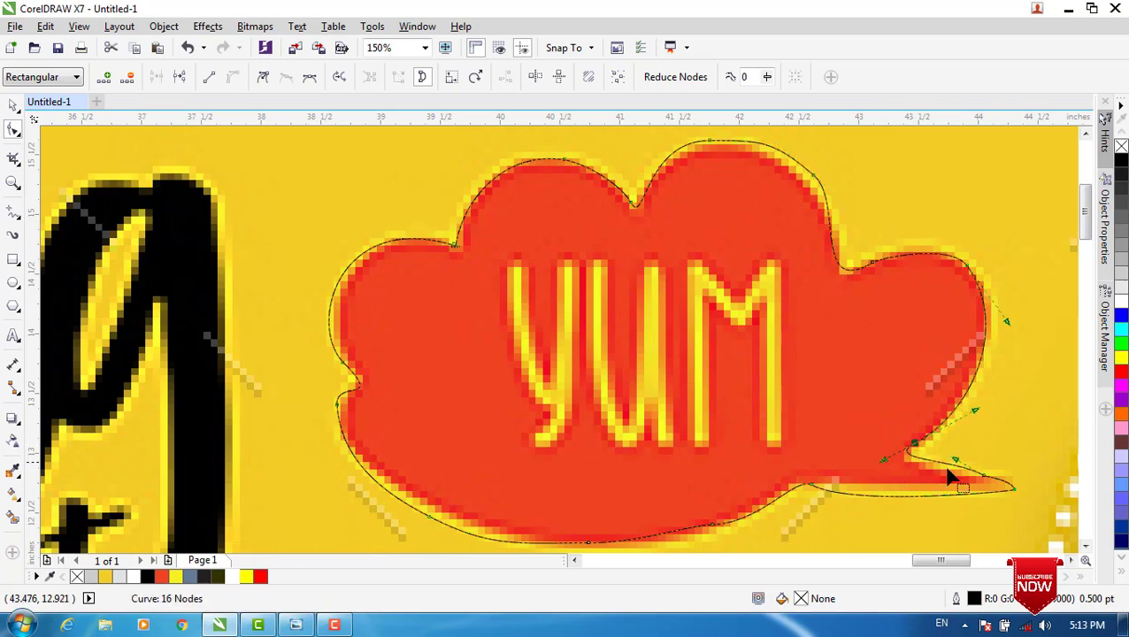
- Delete the surplus node on the tail's upper edge and reshape the tail's underside and adjoining bottom curve
{"action": "left_click", "coordinate": [984, 475]}
{"action": "key", "text": "Delete"}
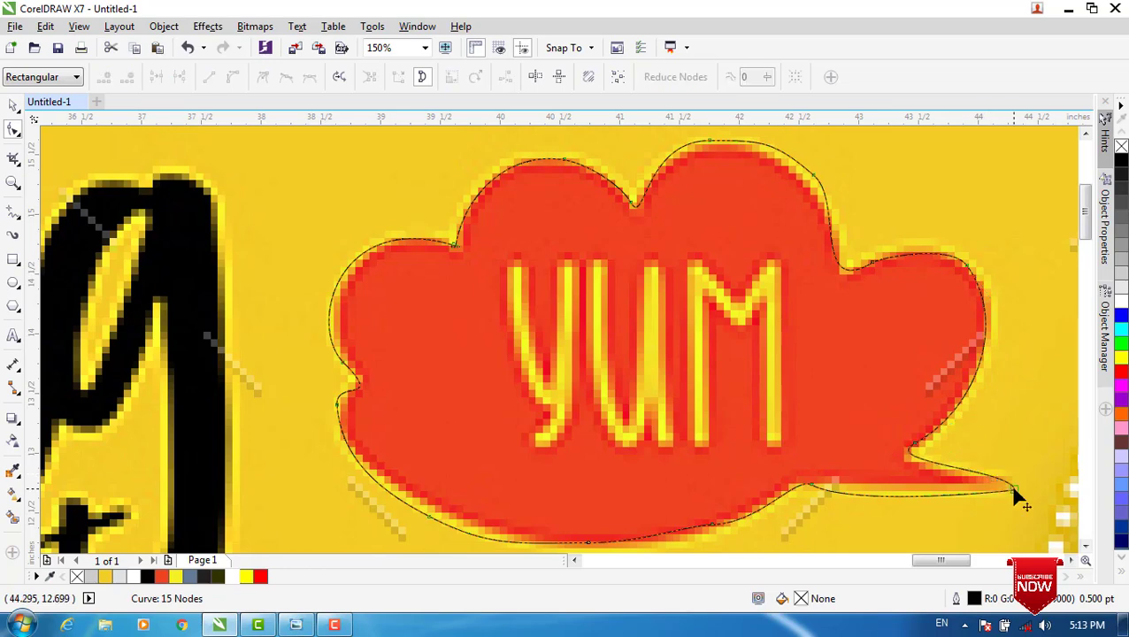
{"action": "left_click", "coordinate": [1014, 488]}
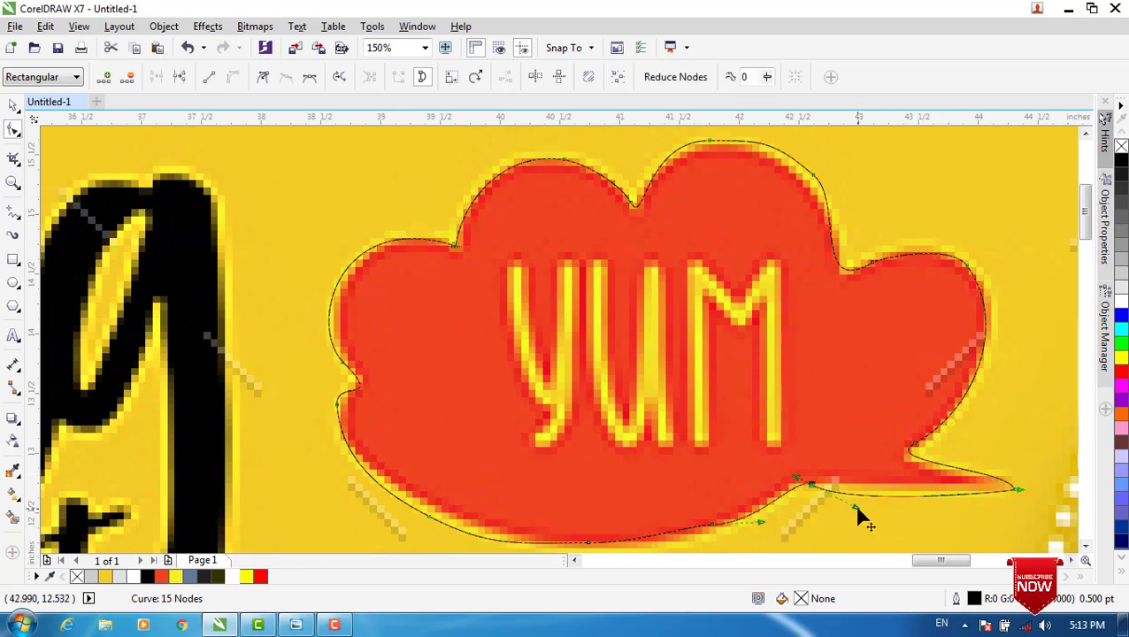
{"action": "left_click_drag", "start_coordinate": [857, 509], "coordinate": [865, 497]}
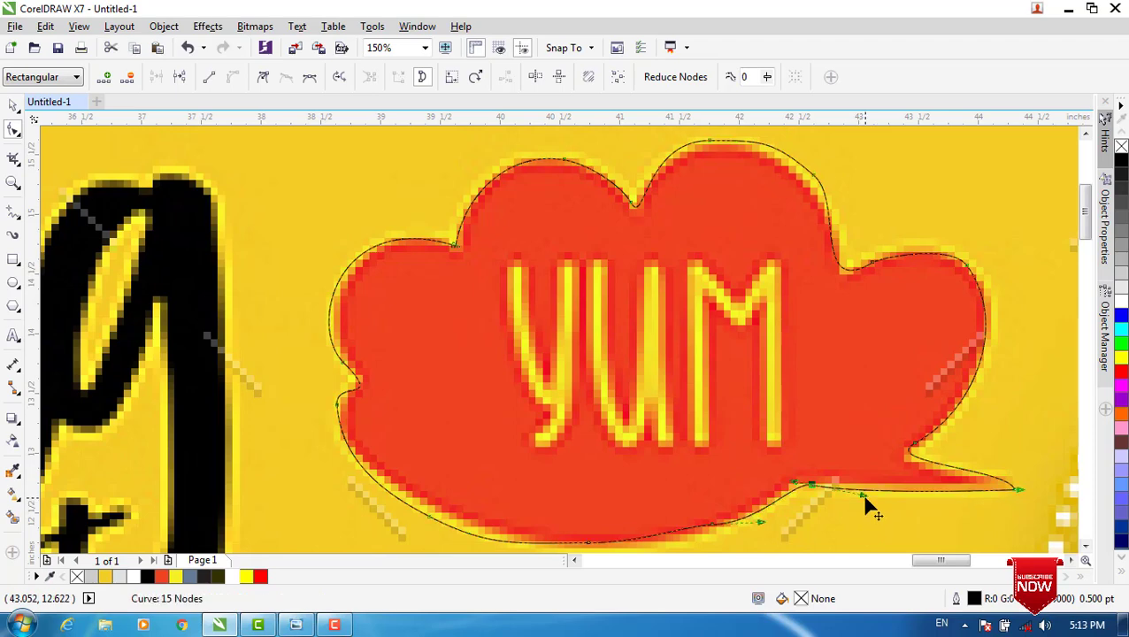
{"action": "left_click_drag", "start_coordinate": [758, 522], "coordinate": [756, 510]}
- Move the traced bubble onto the blank area above the reference picture and fill it with red #EF4222
{"action": "scroll", "coordinate": [823, 492], "scroll_direction": "down", "scroll_amount": 1}
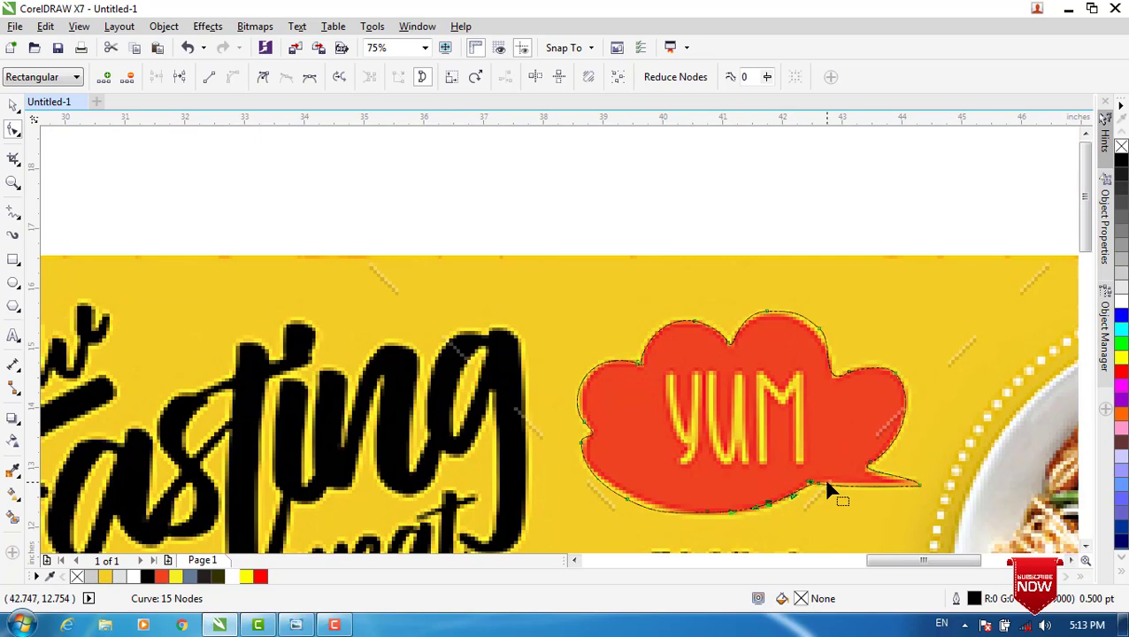
{"action": "scroll", "coordinate": [827, 487], "scroll_direction": "down", "scroll_amount": 1}
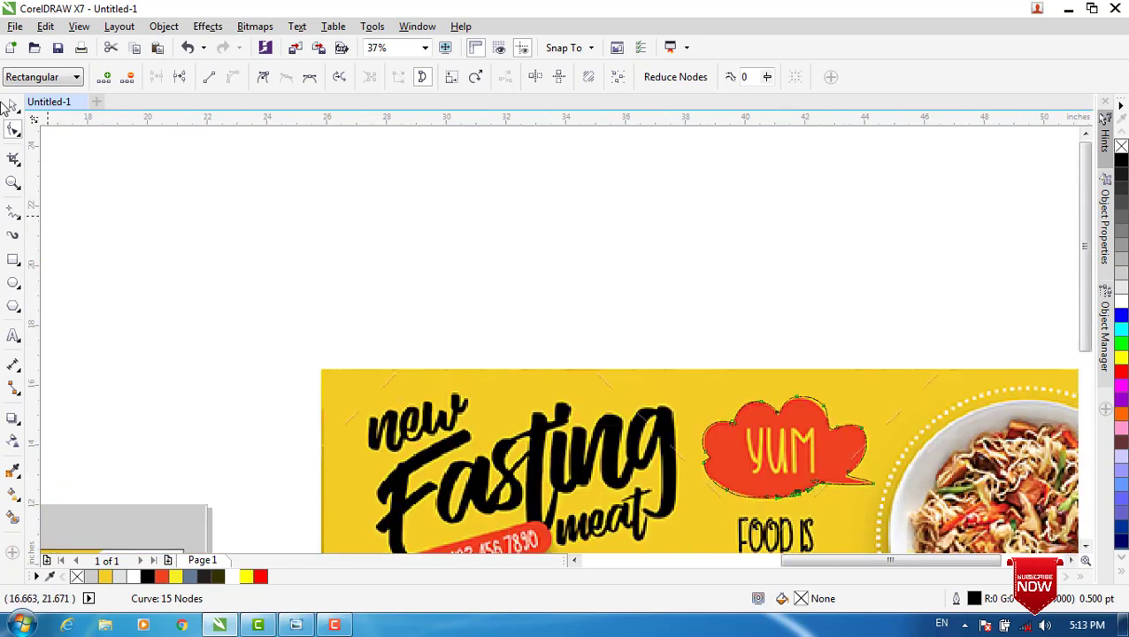
{"action": "left_click", "coordinate": [12, 108]}
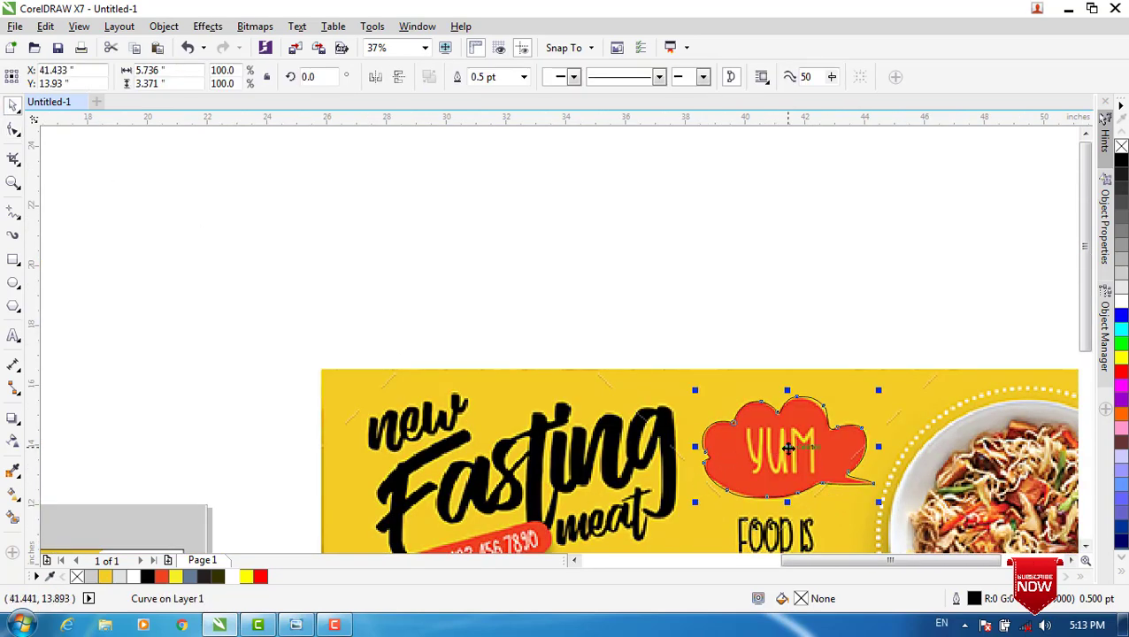
{"action": "left_click_drag", "start_coordinate": [782, 448], "coordinate": [694, 269]}
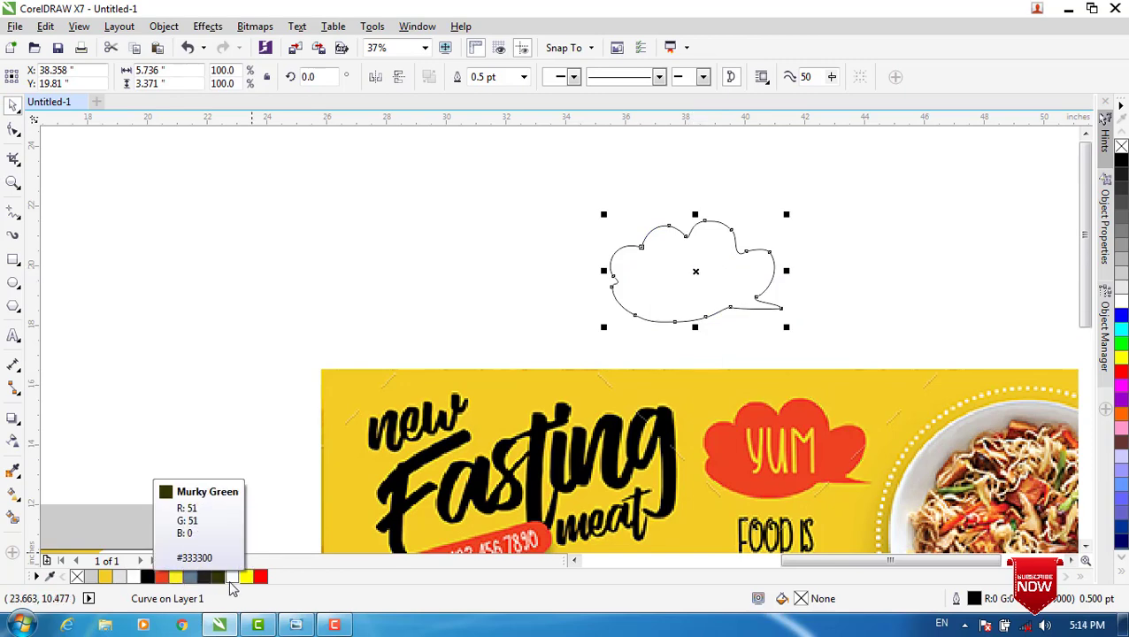
{"action": "scroll", "coordinate": [840, 399], "scroll_direction": "down", "scroll_amount": 1}
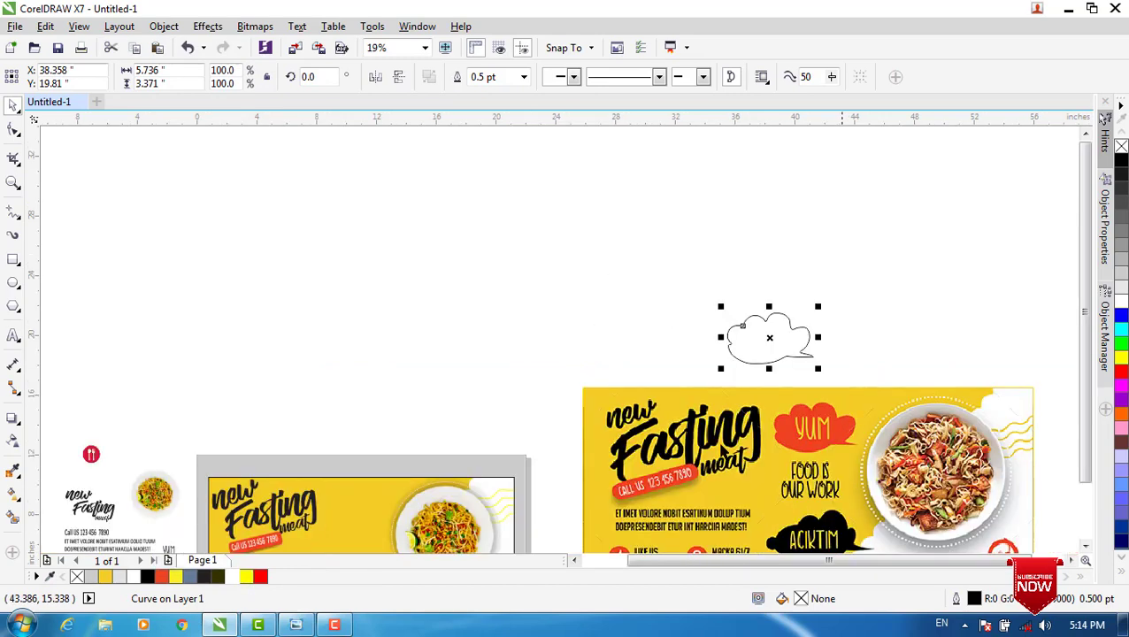
{"action": "left_click", "coordinate": [163, 576]}
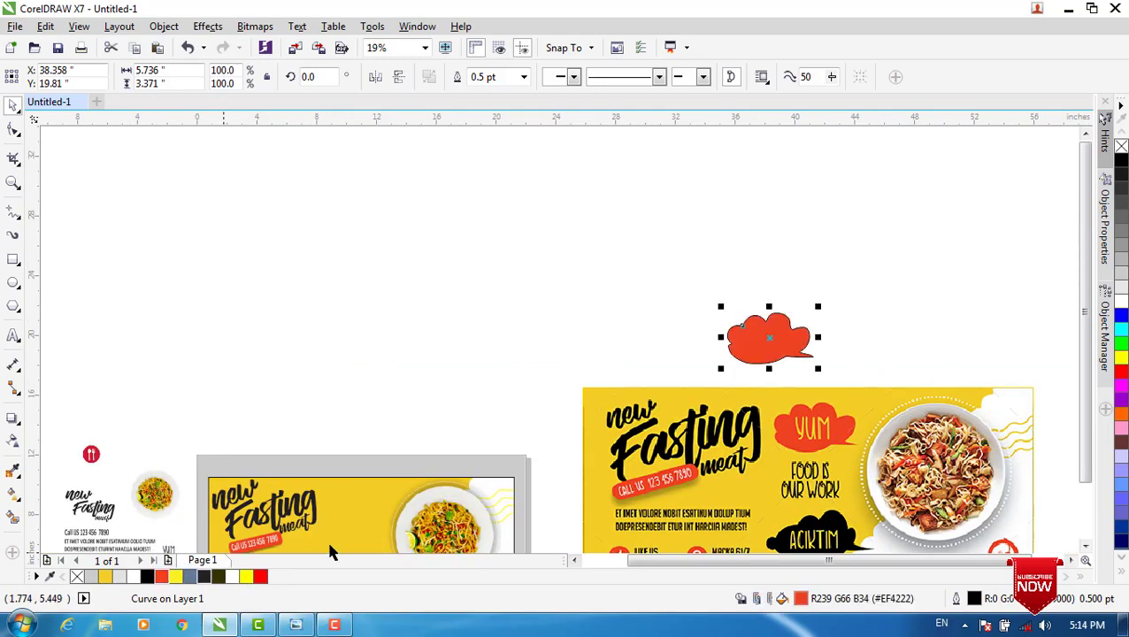
- Shift the reference picture farther away from the banner and place the red bubble just beside the page
{"action": "left_click_drag", "start_coordinate": [827, 566], "coordinate": [858, 564]}
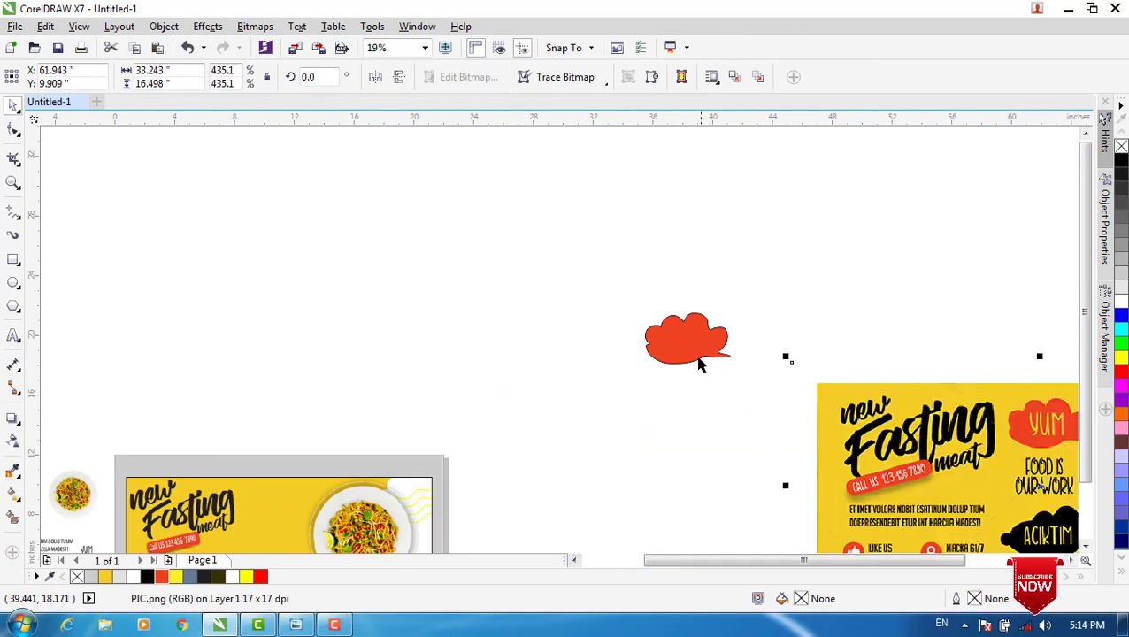
{"action": "left_click_drag", "start_coordinate": [676, 359], "coordinate": [511, 490]}
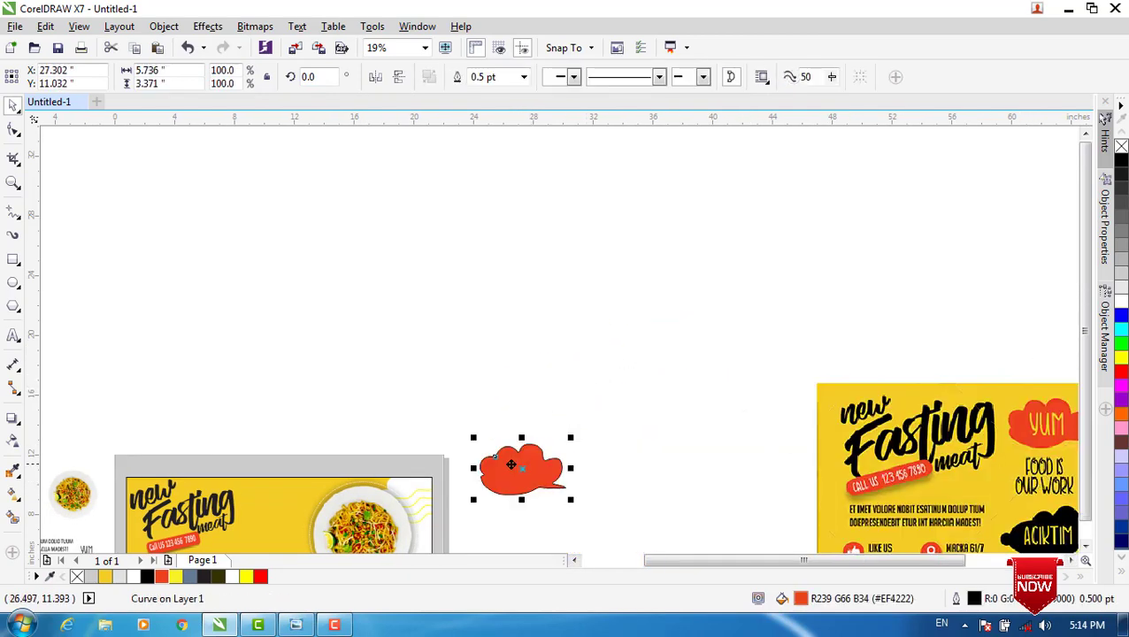
{"action": "scroll", "coordinate": [1088, 256], "scroll_direction": "down", "scroll_amount": 3}
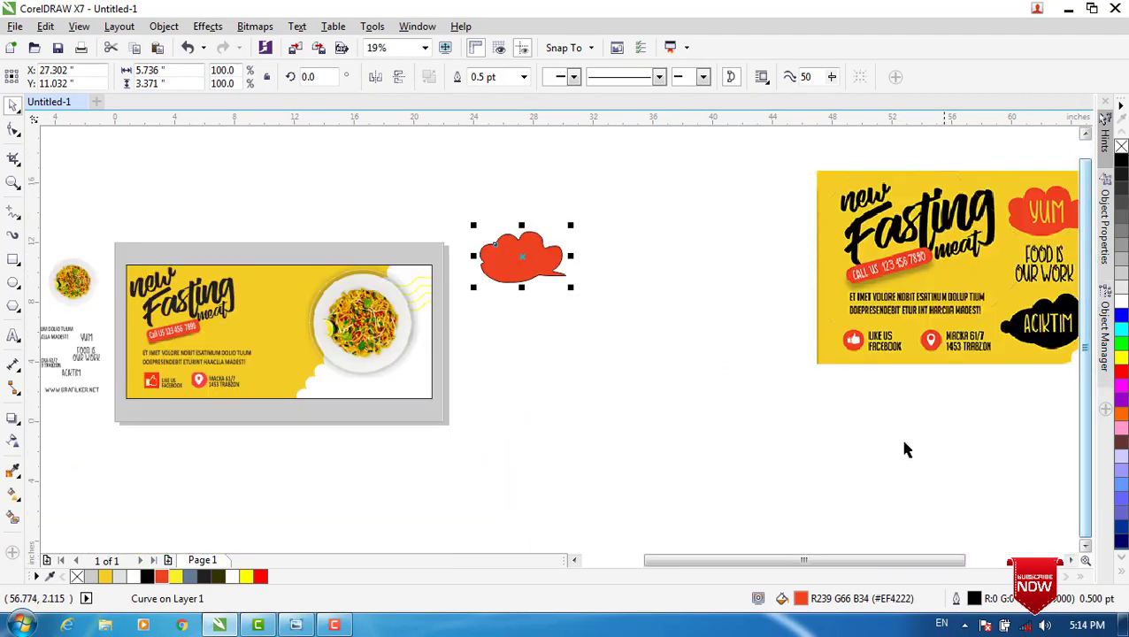
{"action": "left_click_drag", "start_coordinate": [806, 563], "coordinate": [746, 562]}
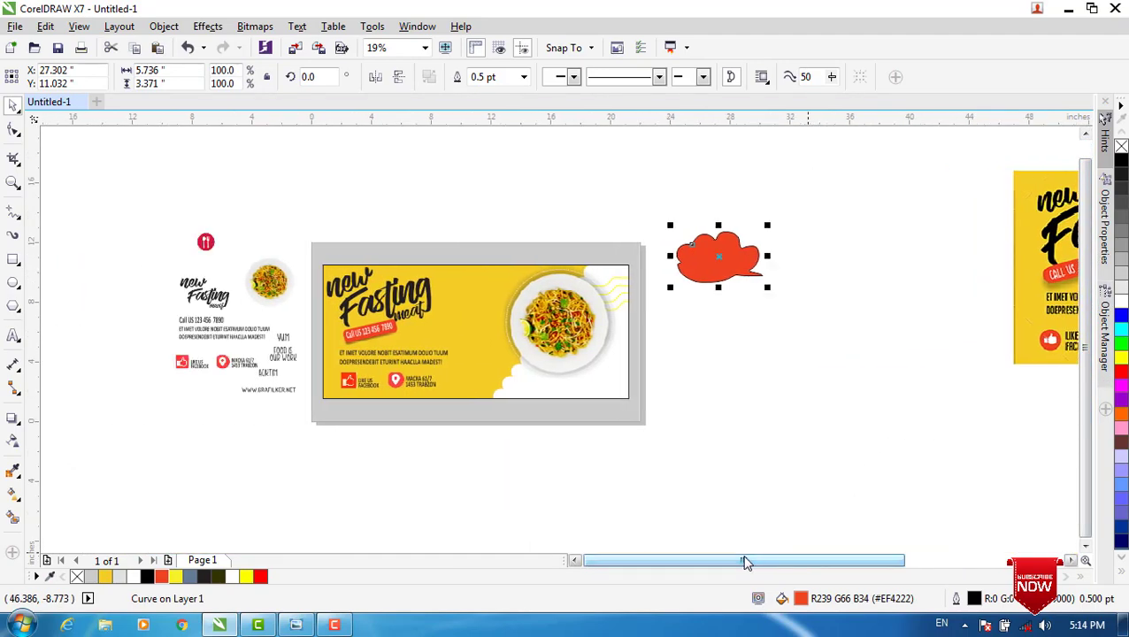
- Give the red bubble a yellow 4.0 pt outline that scales with the object
{"action": "left_click", "coordinate": [749, 360]}
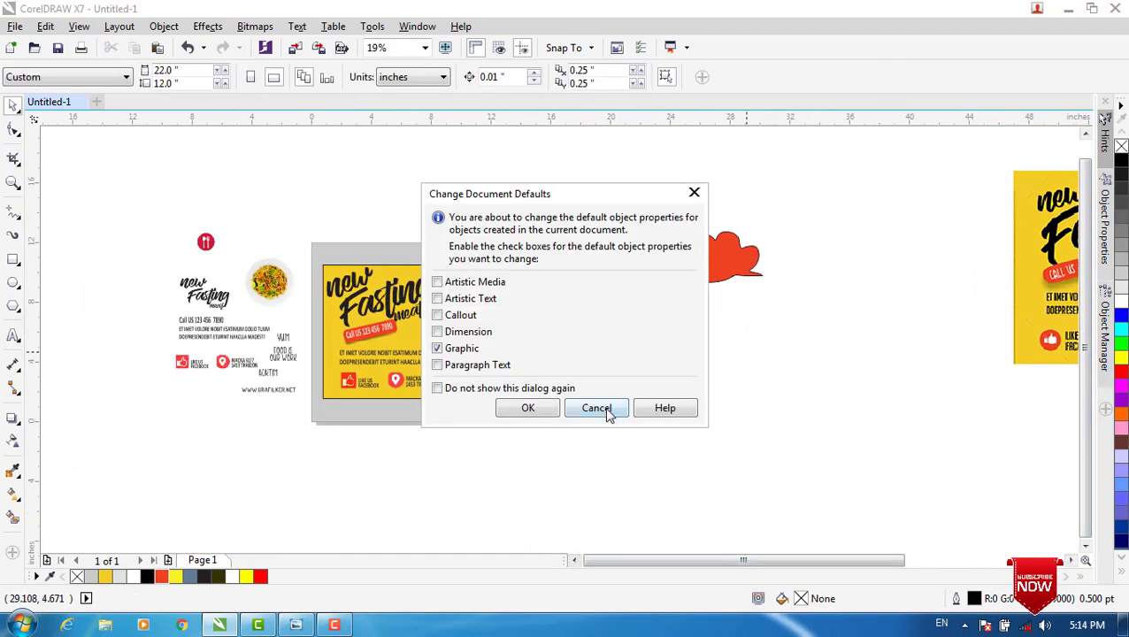
{"action": "left_click", "coordinate": [602, 409]}
{"action": "left_click", "coordinate": [713, 270]}
{"action": "key", "text": "F12"}
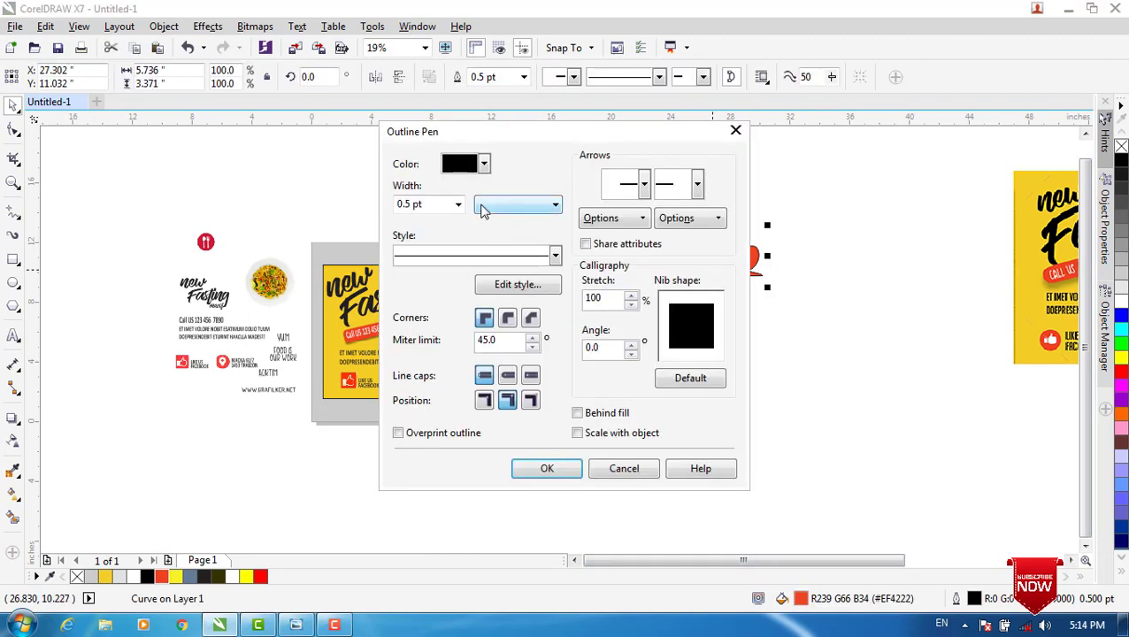
{"action": "left_click", "coordinate": [485, 164]}
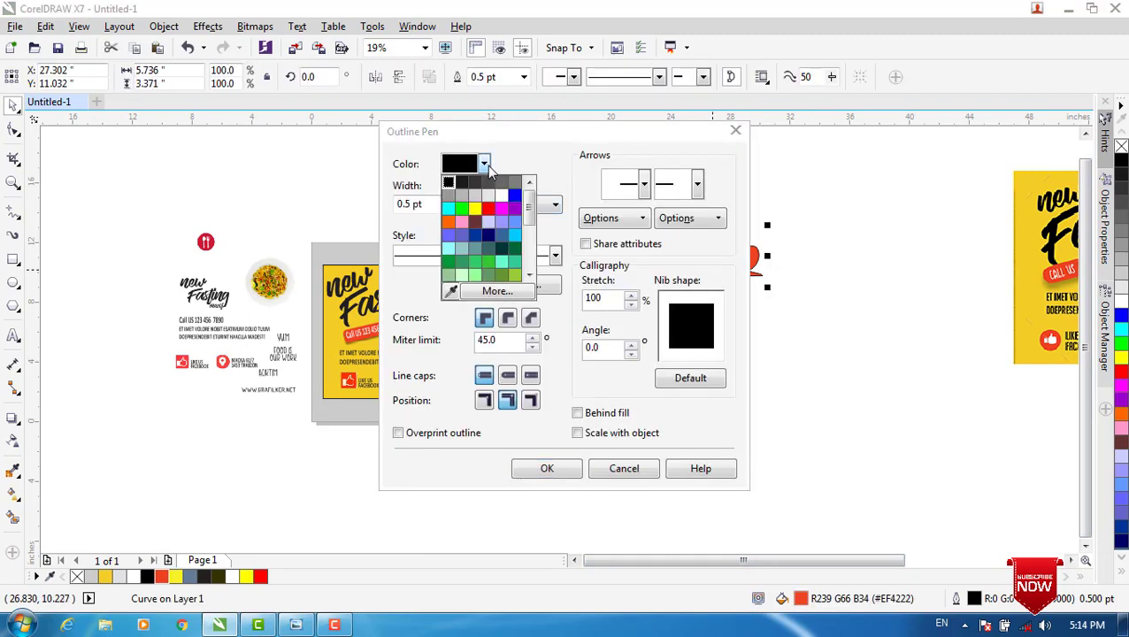
{"action": "left_click", "coordinate": [468, 210]}
{"action": "left_click", "coordinate": [459, 208]}
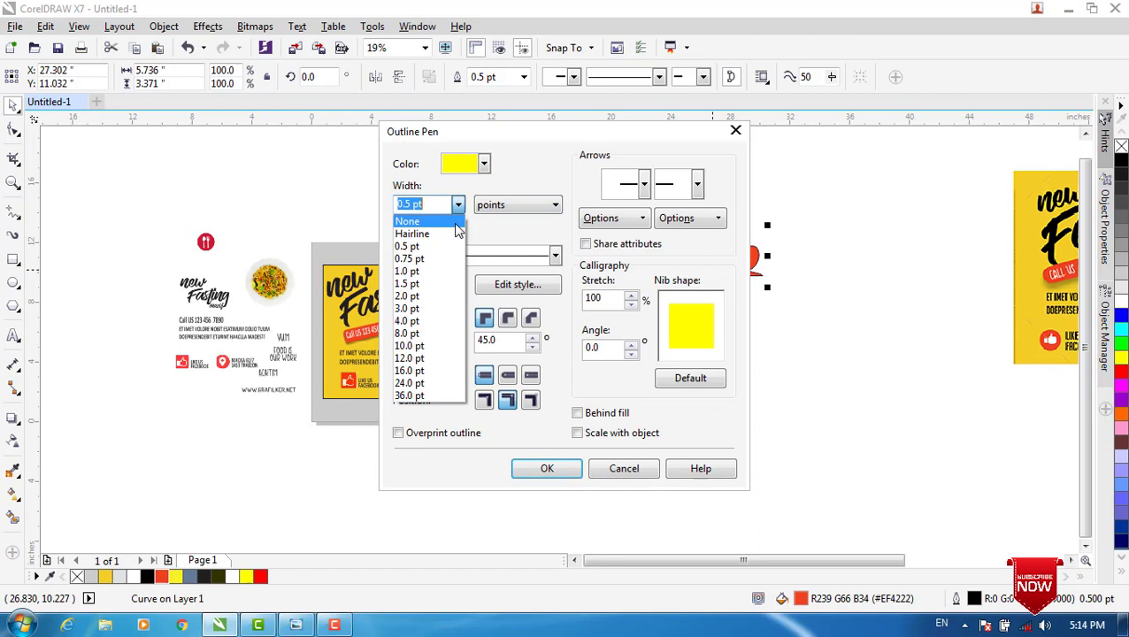
{"action": "left_click", "coordinate": [423, 328]}
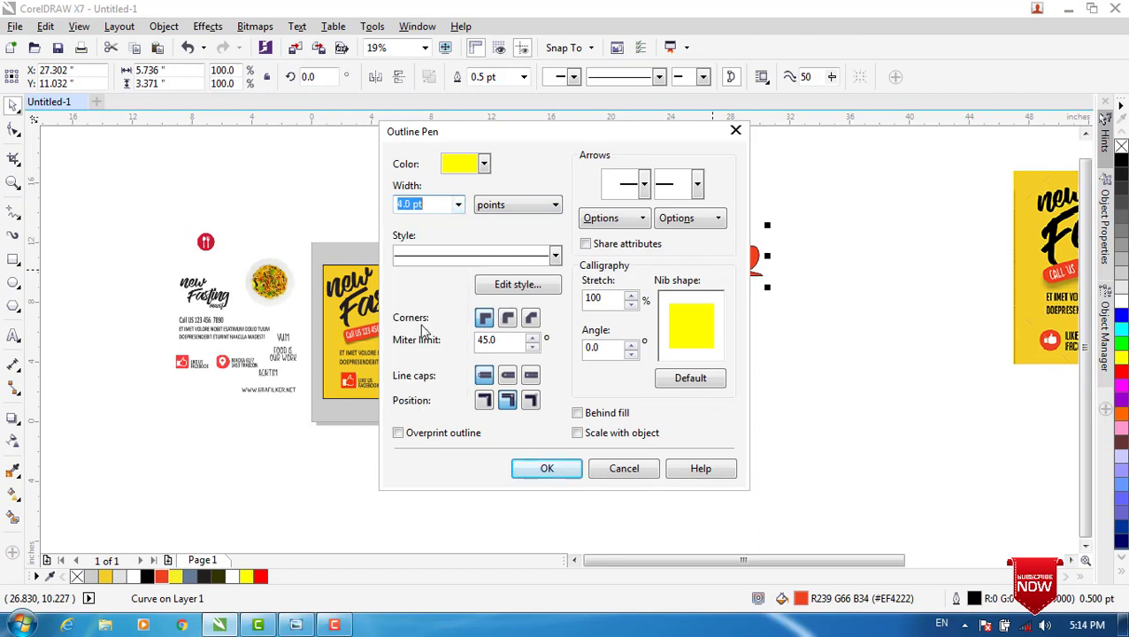
{"action": "left_click", "coordinate": [488, 320]}
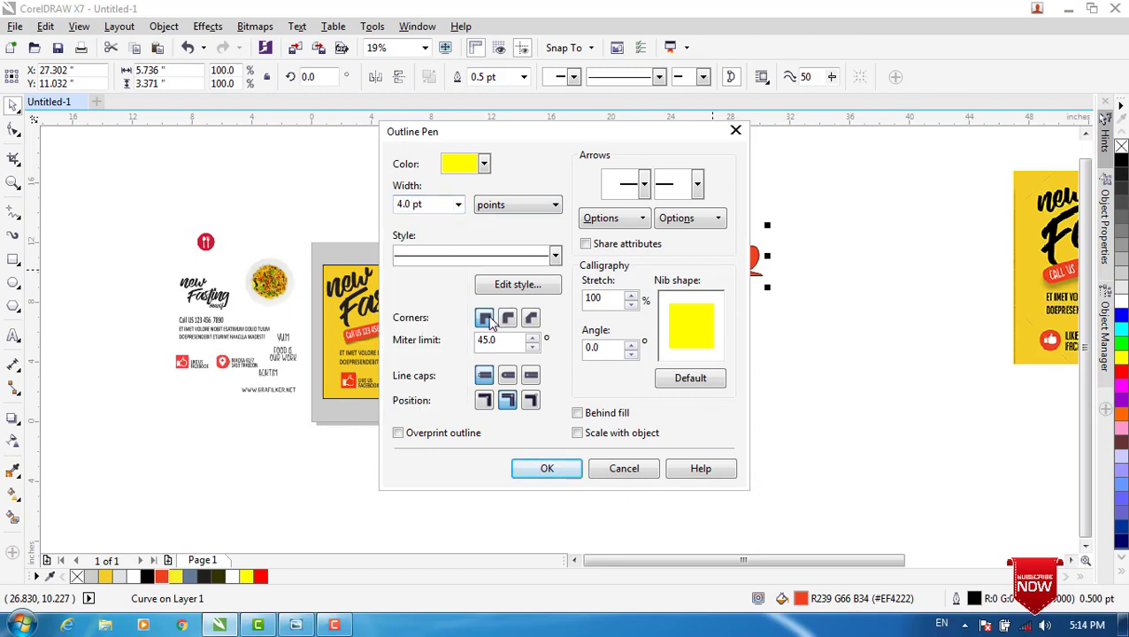
{"action": "left_click", "coordinate": [577, 432]}
{"action": "left_click", "coordinate": [573, 467]}
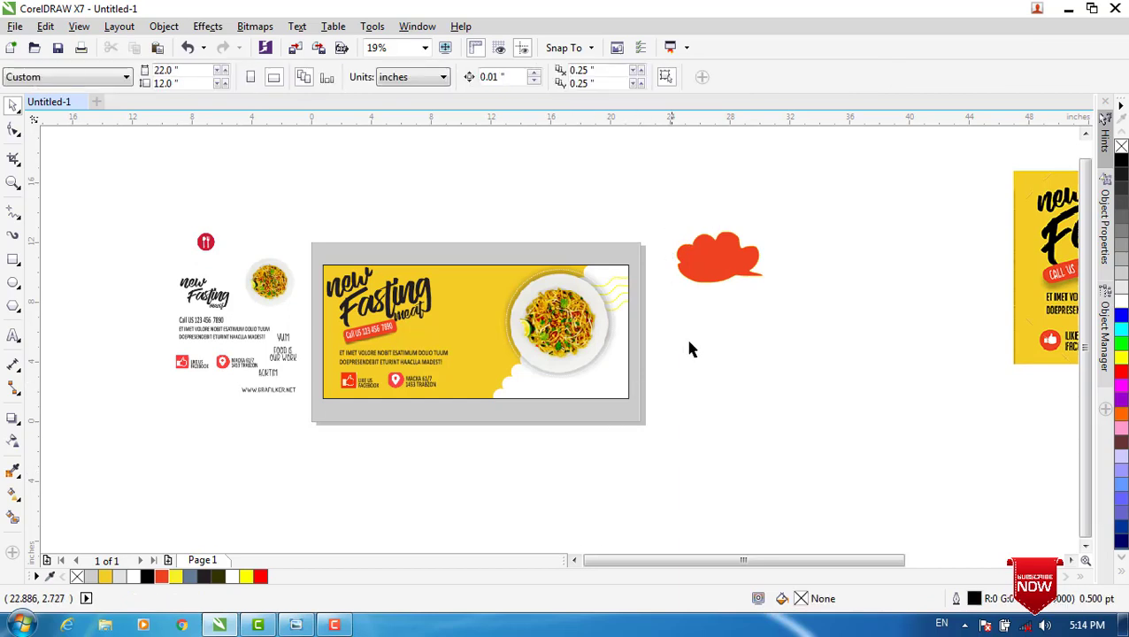
- Place the bubble on the banner between the headline and the plate, scaled down to about 4.2 by 2.5 inches
{"action": "left_click", "coordinate": [717, 256]}
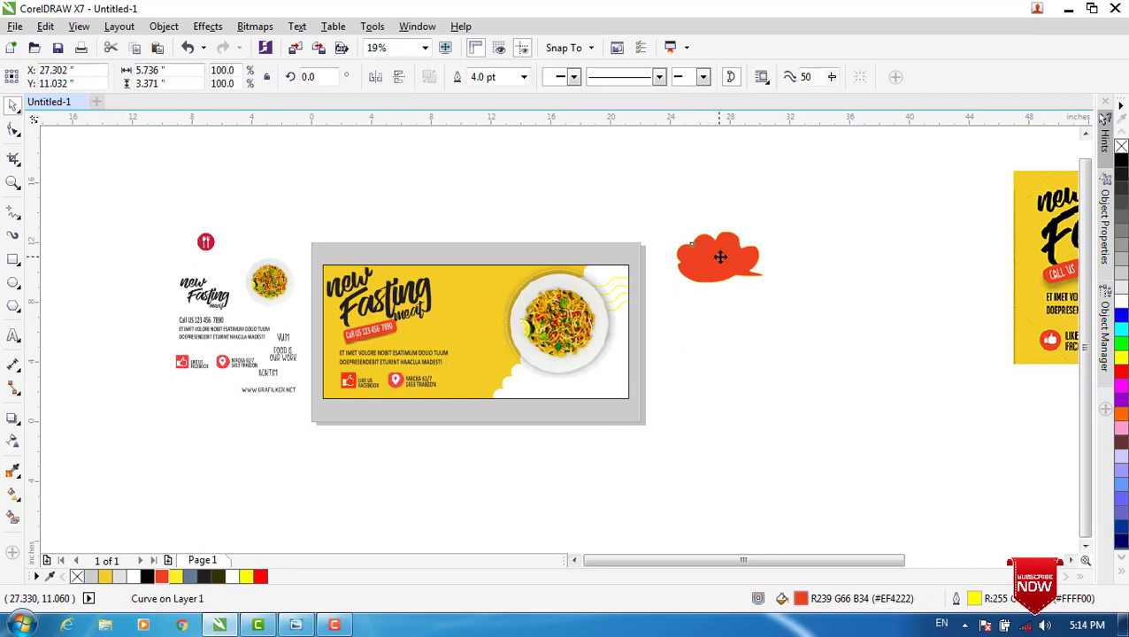
{"action": "left_click_drag", "start_coordinate": [717, 257], "coordinate": [478, 292]}
{"action": "scroll", "coordinate": [478, 292], "scroll_direction": "up", "scroll_amount": 2}
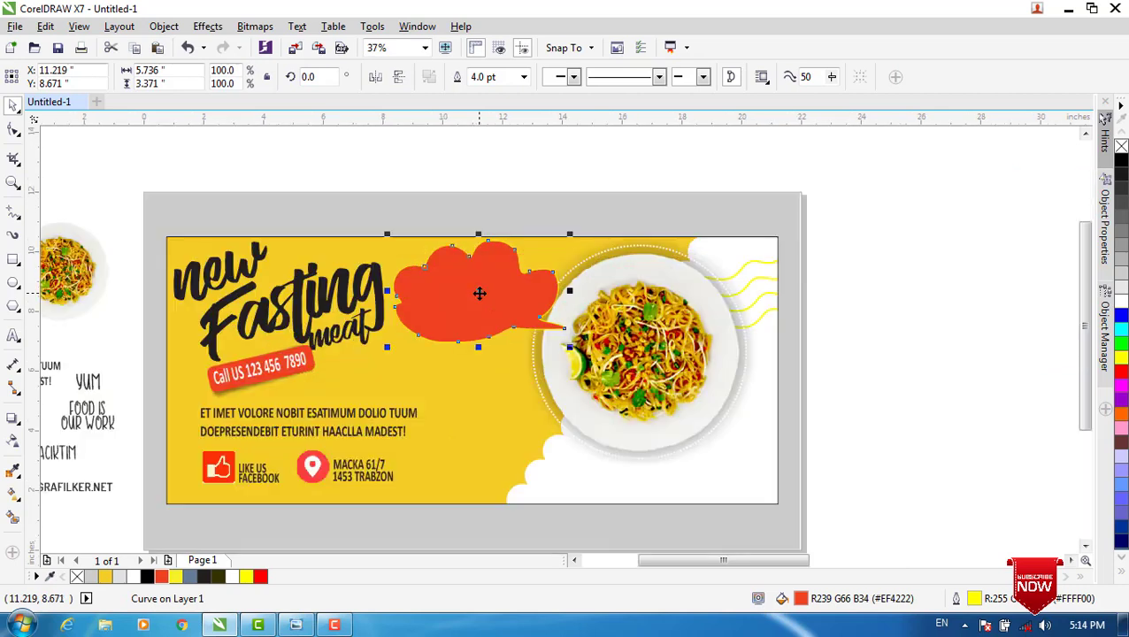
{"action": "left_click_drag", "start_coordinate": [569, 348], "coordinate": [549, 336]}
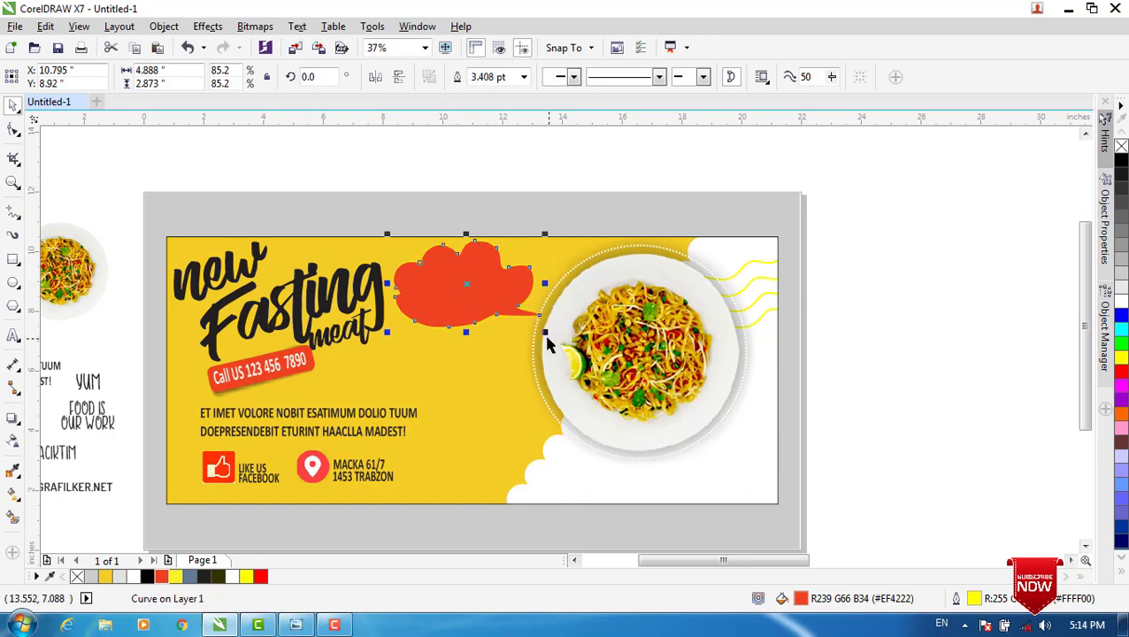
{"action": "left_click_drag", "start_coordinate": [470, 284], "coordinate": [474, 292]}
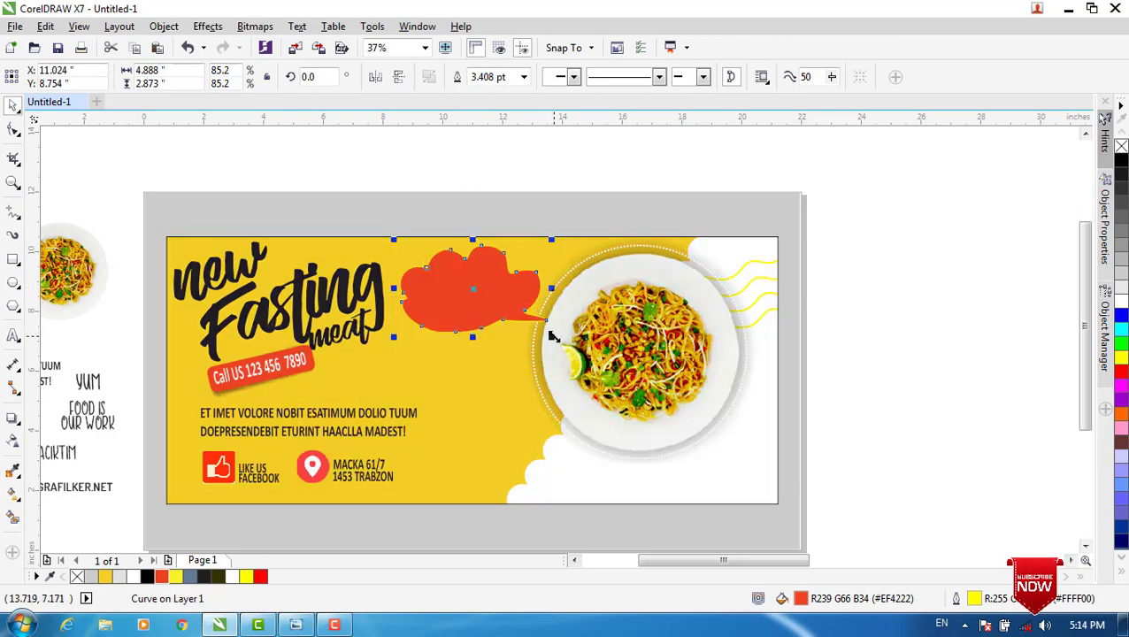
{"action": "left_click_drag", "start_coordinate": [550, 335], "coordinate": [541, 328]}
{"action": "scroll", "coordinate": [611, 352], "scroll_direction": "down", "scroll_amount": 2}
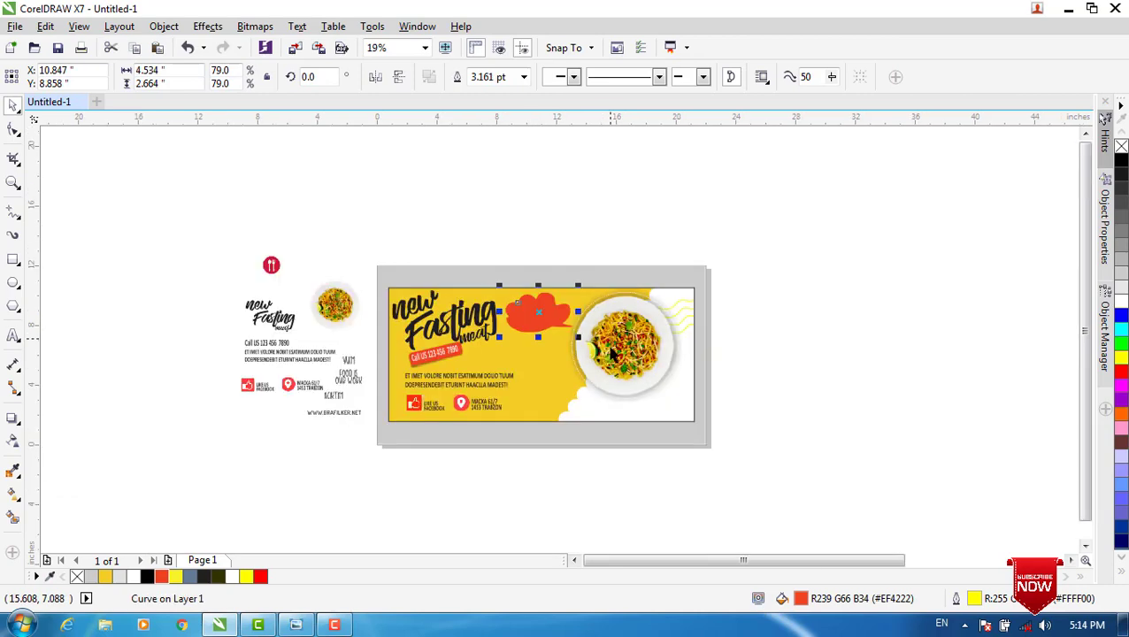
{"action": "mouse_move", "coordinate": [645, 559]}
{"action": "left_mouse_down"}
{"action": "mouse_move", "coordinate": [713, 544]}
{"action": "mouse_move", "coordinate": [628, 560]}
{"action": "left_mouse_up"}
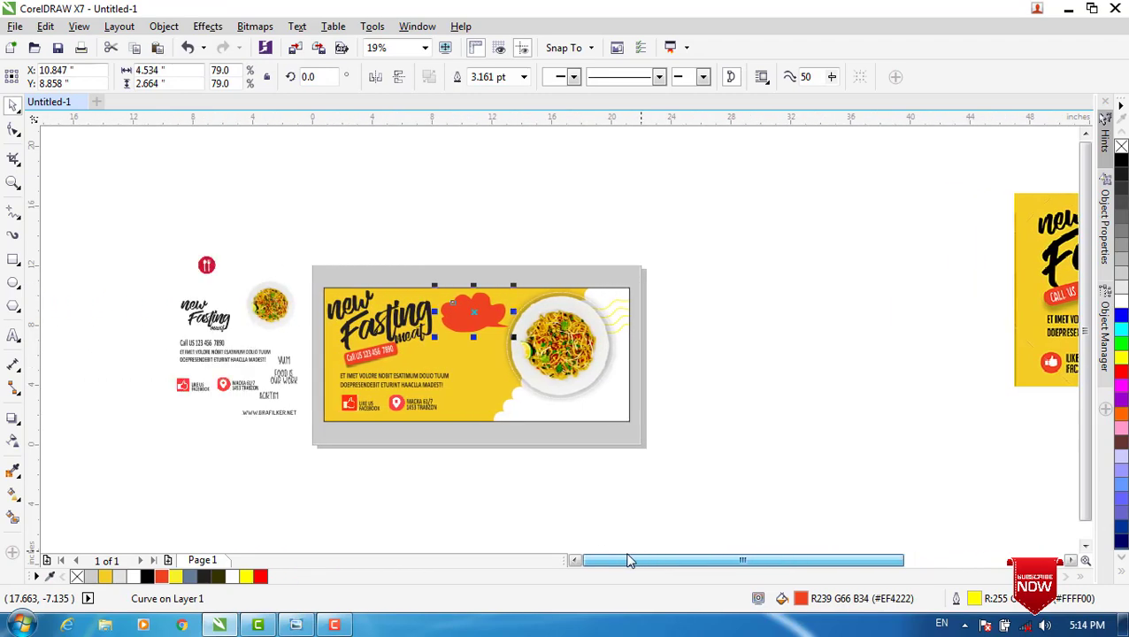
{"action": "scroll", "coordinate": [474, 345], "scroll_direction": "up", "scroll_amount": 2}
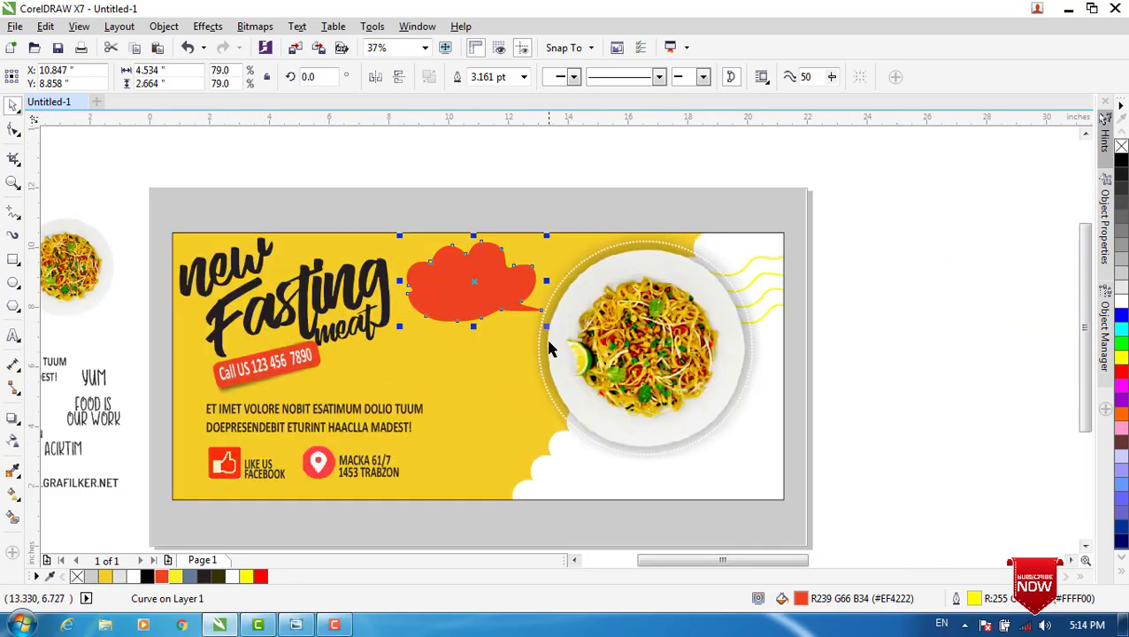
{"action": "left_click_drag", "start_coordinate": [546, 327], "coordinate": [537, 320]}
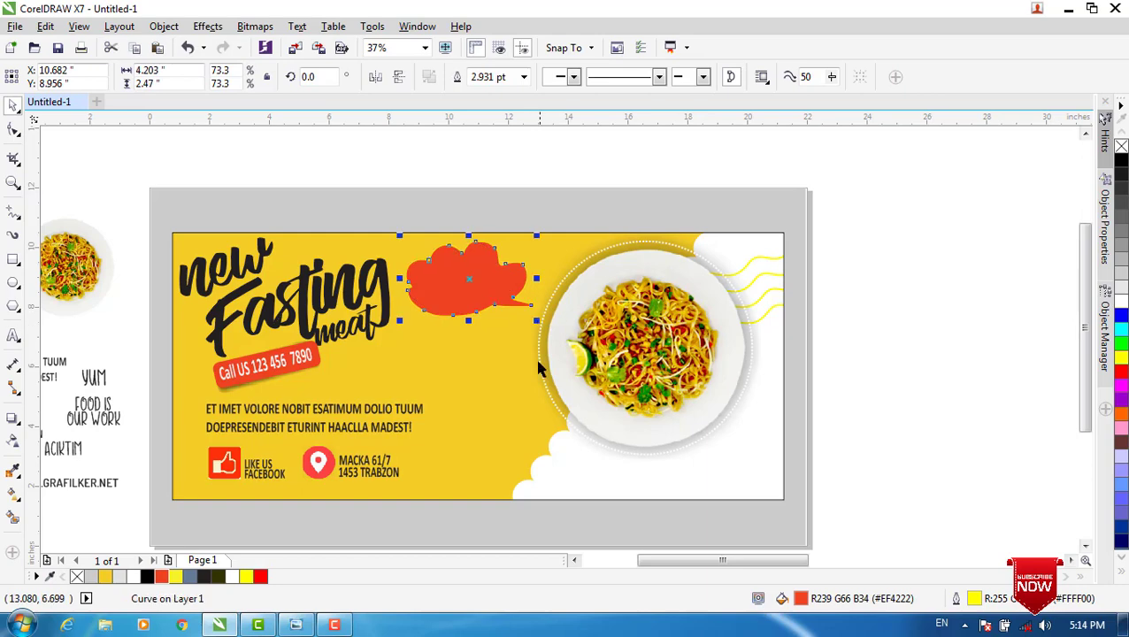
- Copy the YUM text onto the red bubble, enlarge it to about 1.7 by 1.2 inches and fill it with yellow #FFFF00
{"action": "left_click_drag", "start_coordinate": [675, 559], "coordinate": [660, 558]}
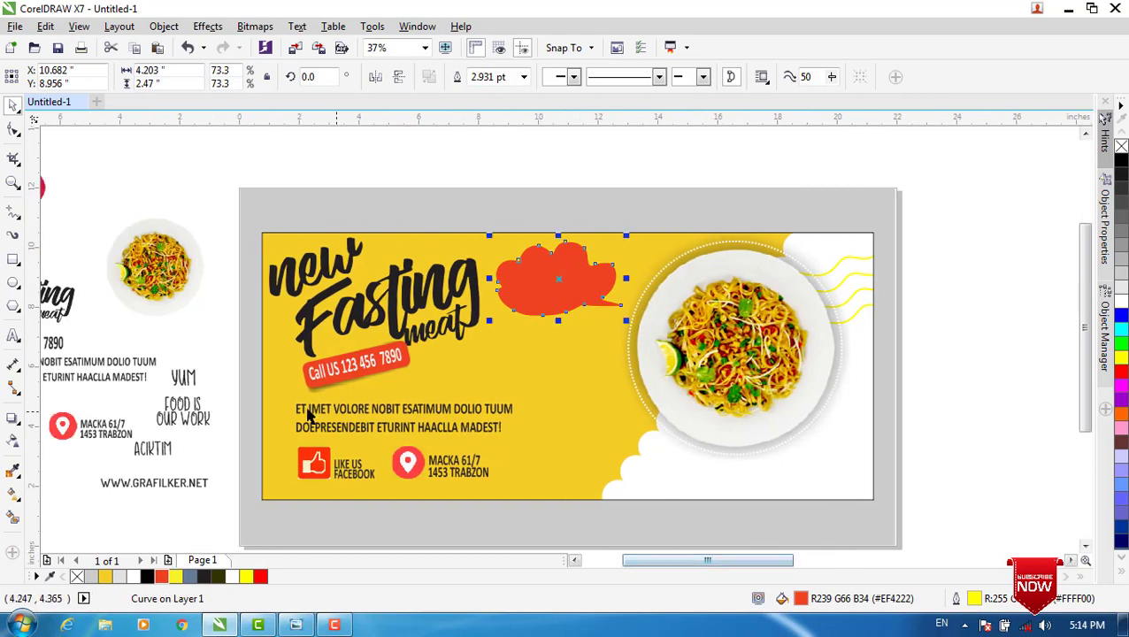
{"action": "left_click", "coordinate": [182, 379]}
{"action": "left_click_drag", "start_coordinate": [181, 378], "coordinate": [591, 335]}
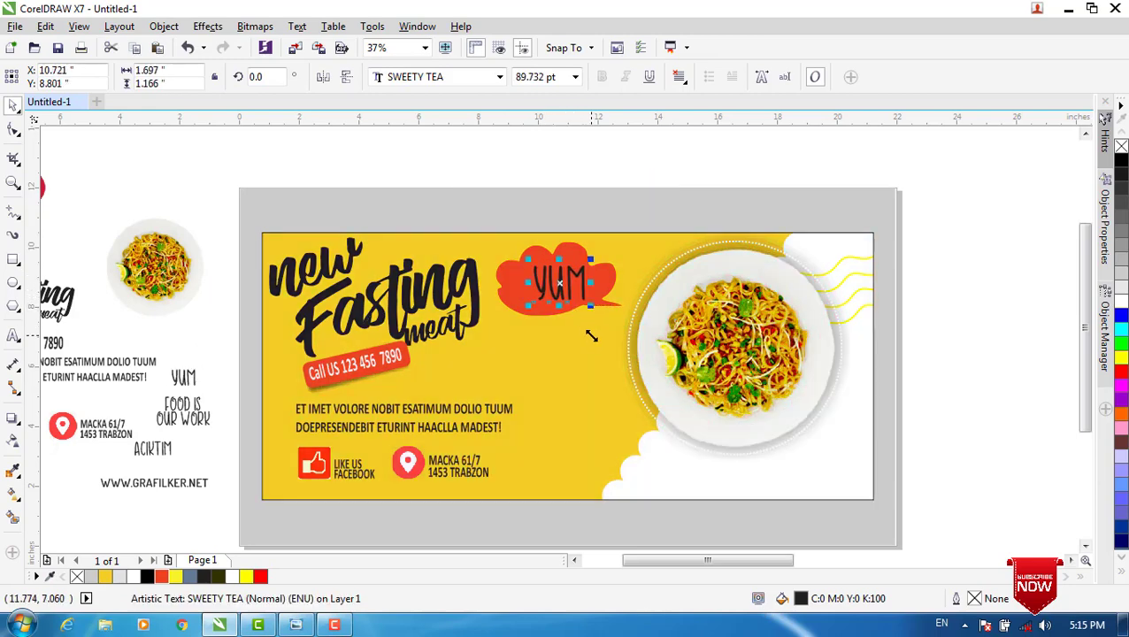
{"action": "key", "text": "Left"}
{"action": "key", "text": "Left"}
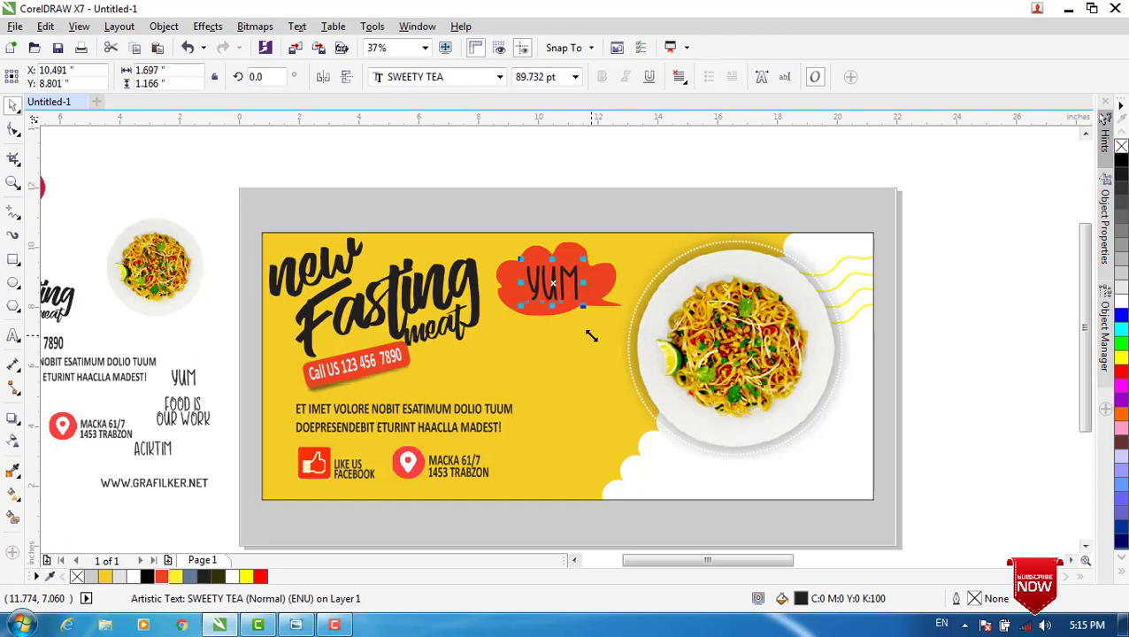
{"action": "left_click", "coordinate": [247, 577]}
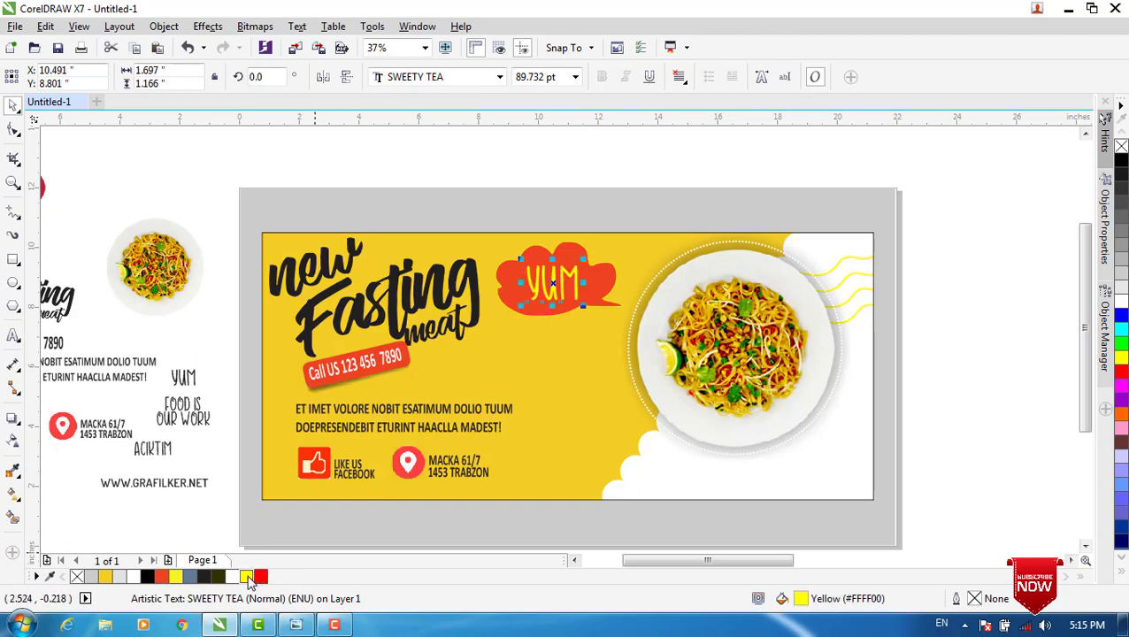
- Trace the reference's black ACIKTIM bubble with a closed freehand curve about 7.1 by 3.7 inches
{"action": "left_click_drag", "start_coordinate": [727, 560], "coordinate": [957, 552]}
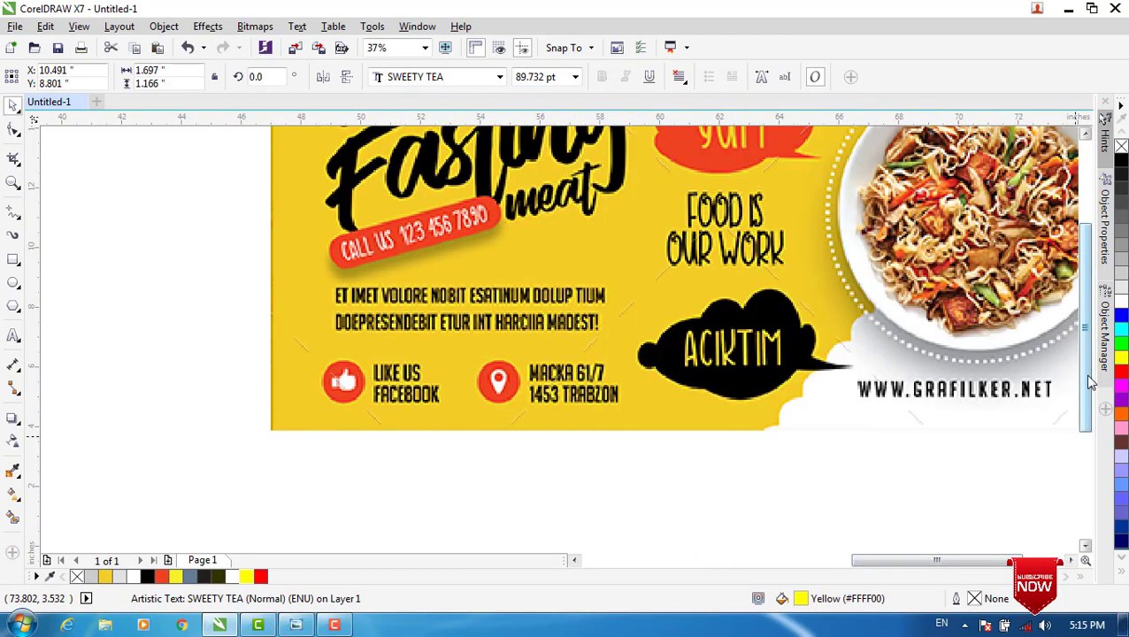
{"action": "scroll", "coordinate": [635, 370], "scroll_direction": "up", "scroll_amount": 1}
{"action": "scroll", "coordinate": [729, 365], "scroll_direction": "up", "scroll_amount": 2}
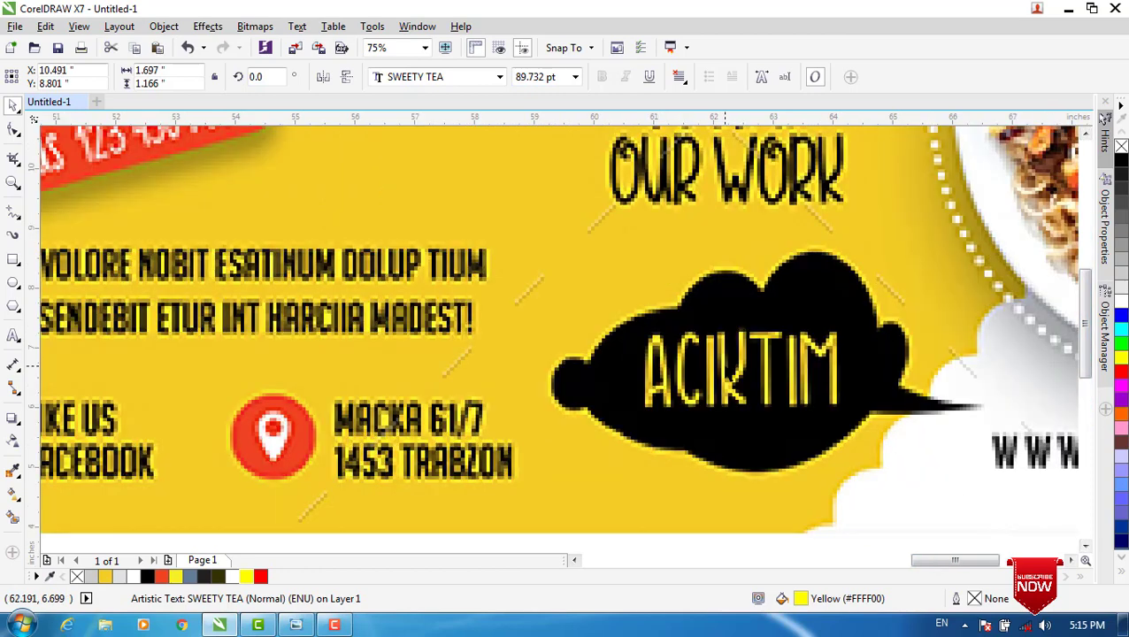
{"action": "left_click", "coordinate": [13, 212]}
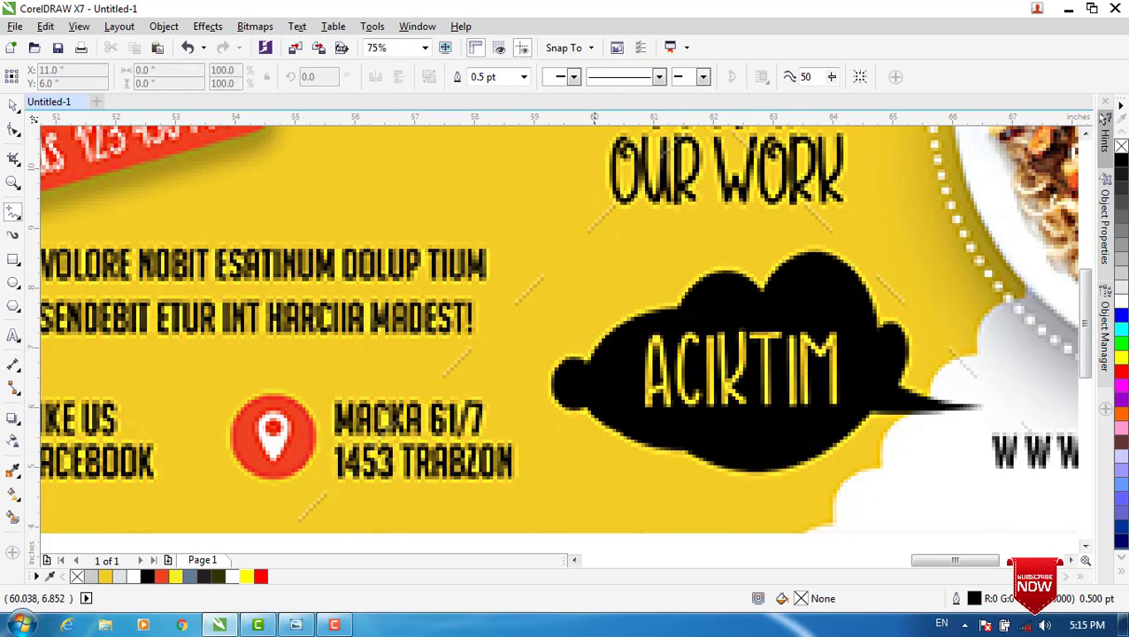
{"action": "left_click_drag", "start_coordinate": [593, 356], "coordinate": [597, 348]}
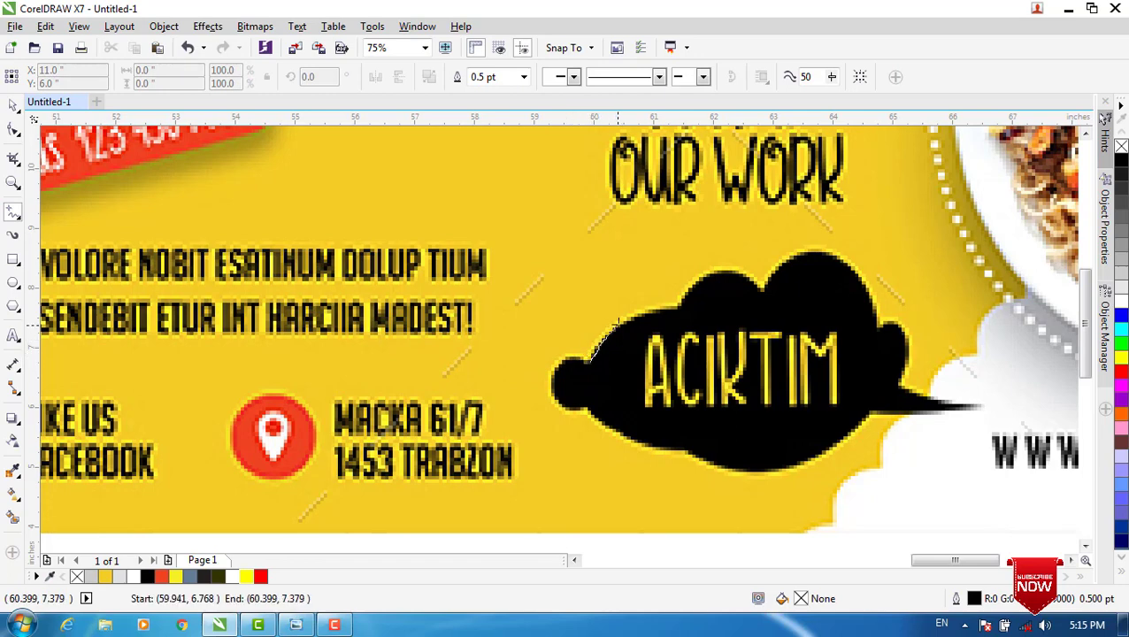
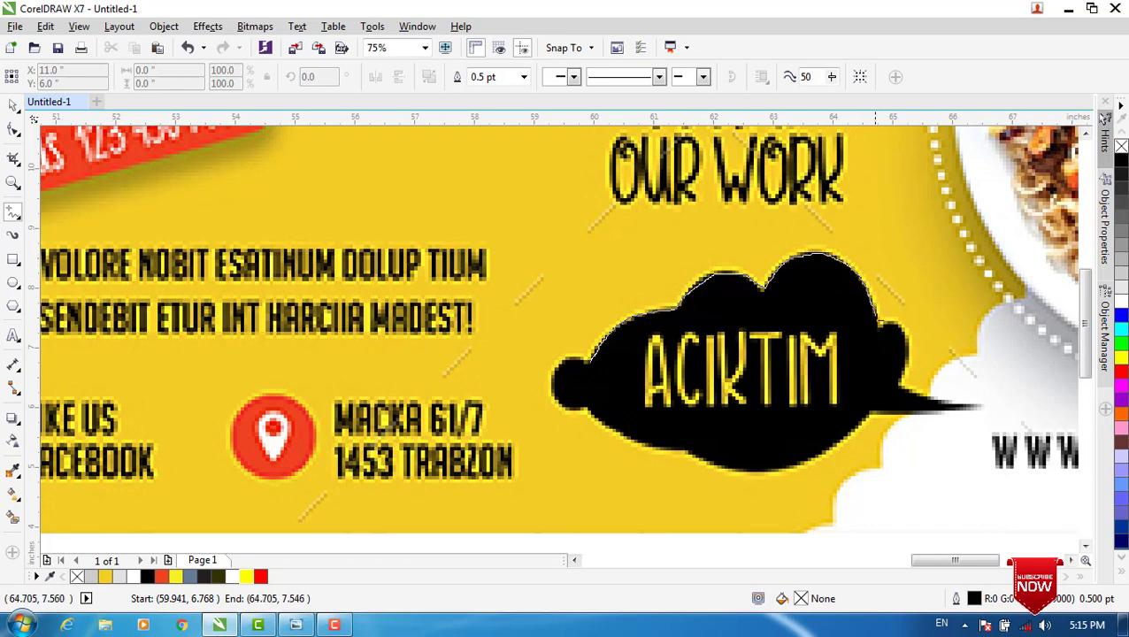
{"action": "left_click_drag", "start_coordinate": [907, 330], "coordinate": [909, 356]}
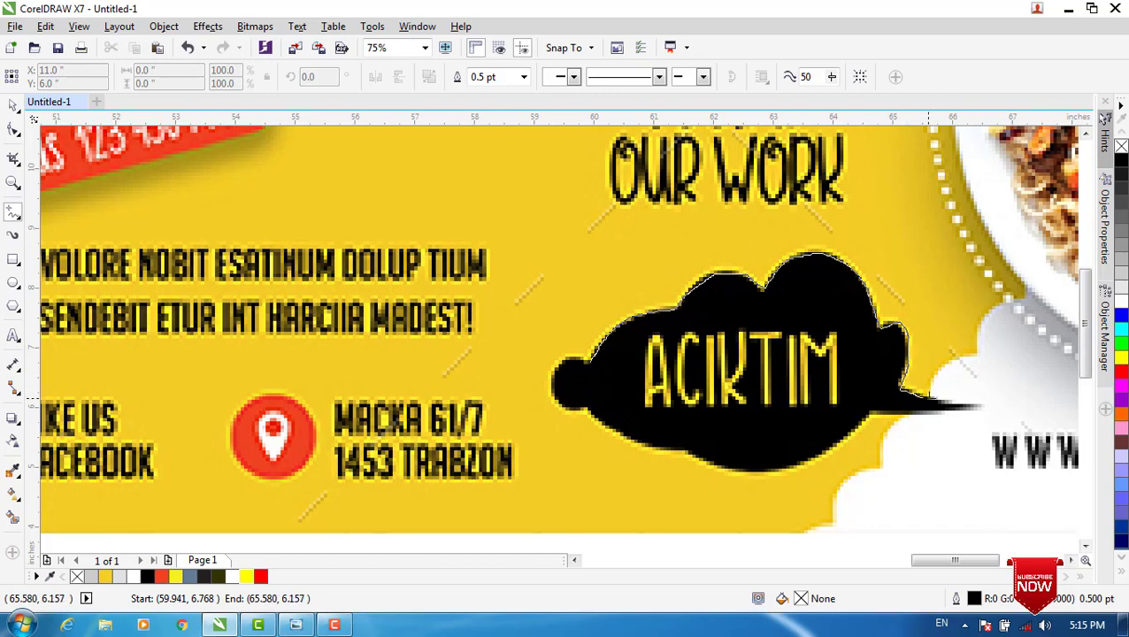
{"action": "mouse_move", "coordinate": [961, 404]}
{"action": "left_mouse_down"}
{"action": "mouse_move", "coordinate": [875, 415]}
{"action": "mouse_move", "coordinate": [822, 460]}
{"action": "mouse_move", "coordinate": [779, 471]}
{"action": "mouse_move", "coordinate": [721, 473]}
{"action": "mouse_move", "coordinate": [651, 451]}
{"action": "left_mouse_up"}
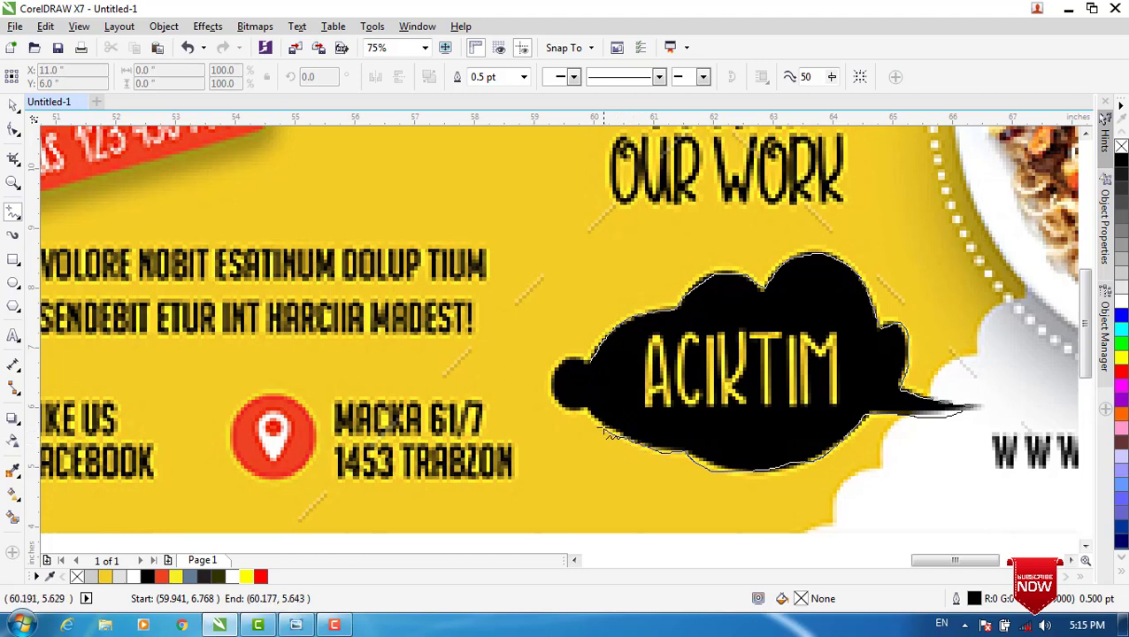
{"action": "mouse_move", "coordinate": [569, 413]}
{"action": "left_mouse_down"}
{"action": "mouse_move", "coordinate": [550, 370]}
{"action": "mouse_move", "coordinate": [593, 361]}
{"action": "left_mouse_up"}
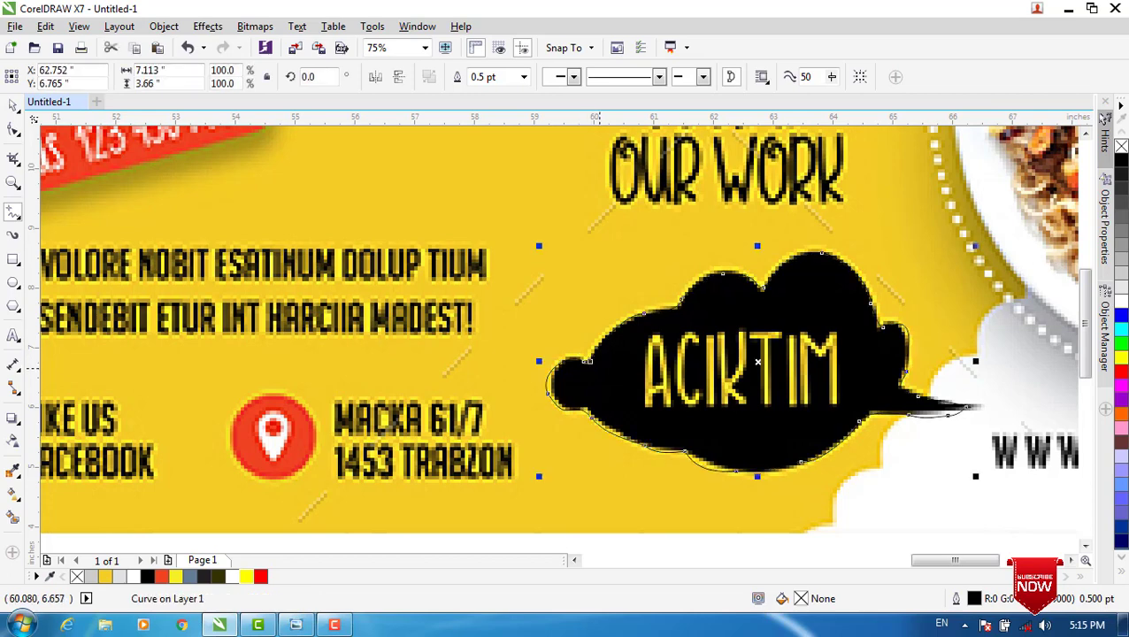
{"action": "scroll", "coordinate": [784, 369], "scroll_direction": "up", "scroll_amount": 1}
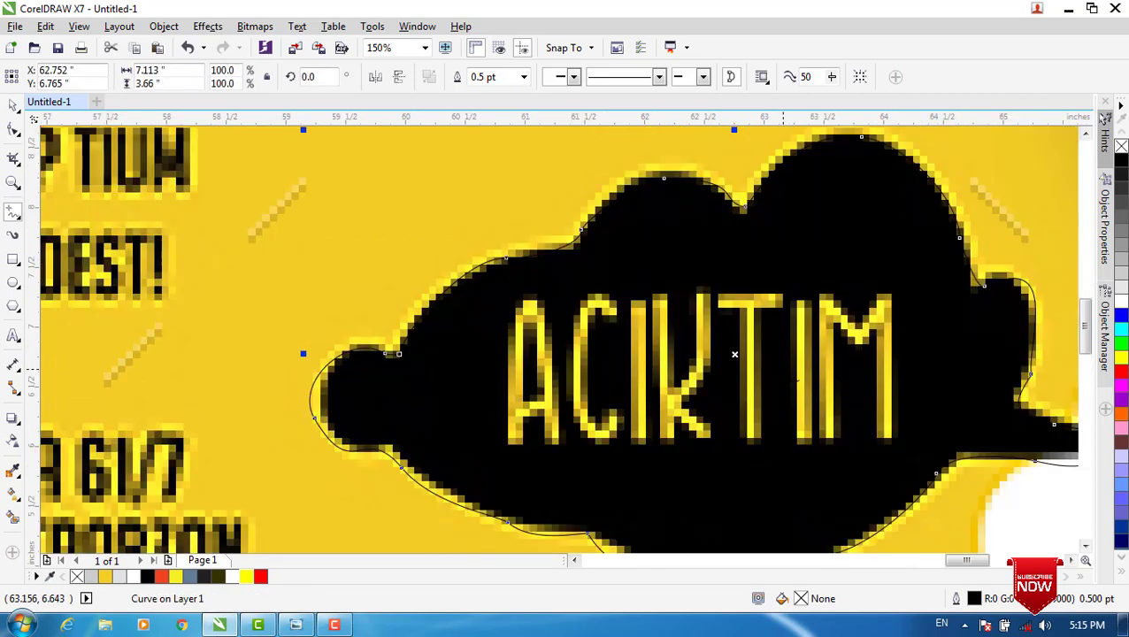
{"action": "scroll", "coordinate": [784, 369], "scroll_direction": "down", "scroll_amount": 1}
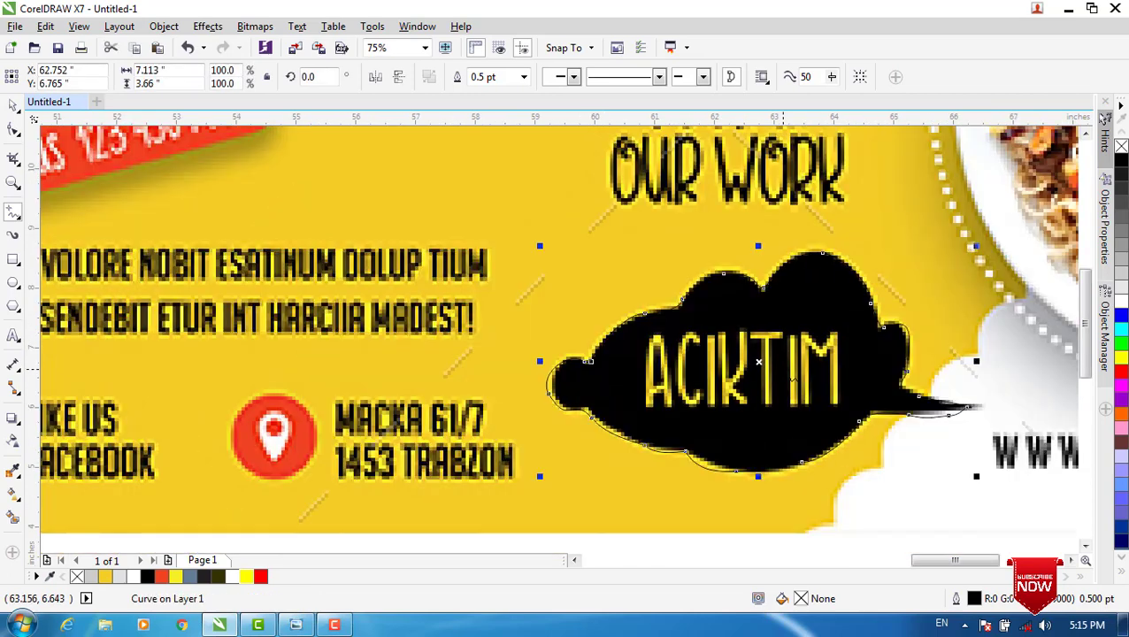
- Adjust the nodes on the traced curve's upper lobes and the notch between them to follow the black bubble's edge
{"action": "left_click", "coordinate": [13, 129]}
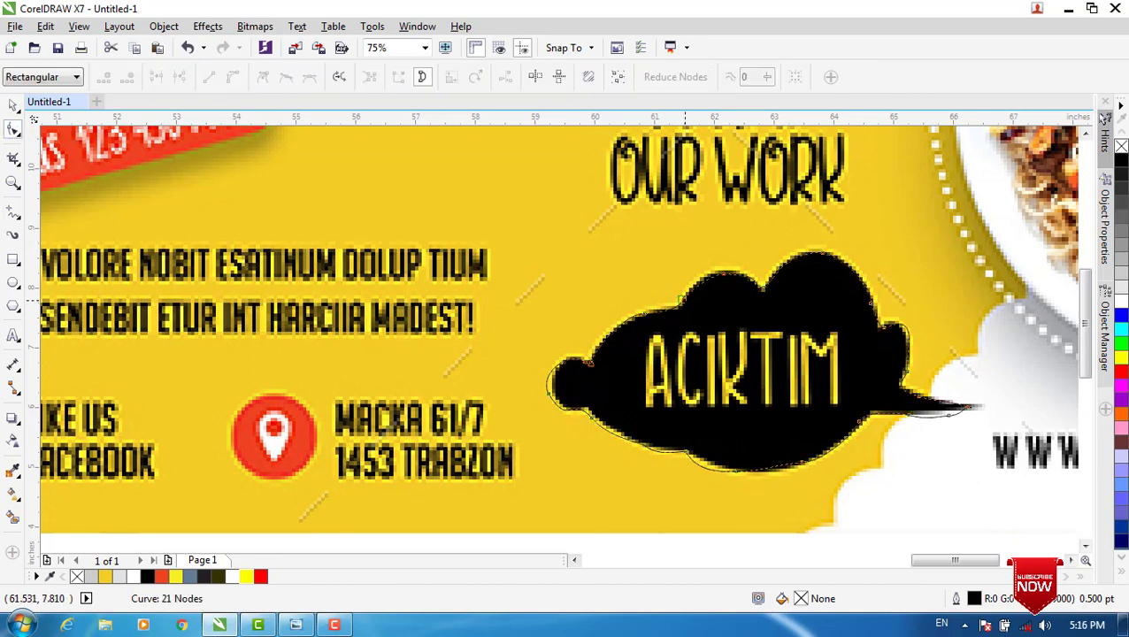
{"action": "left_click", "coordinate": [681, 298]}
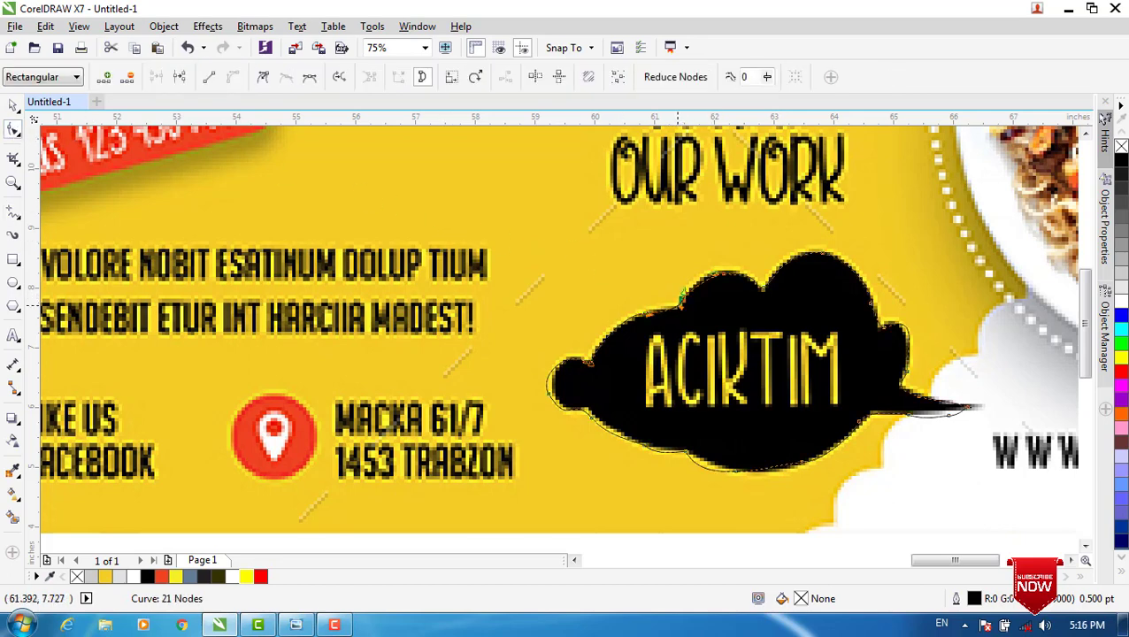
{"action": "scroll", "coordinate": [685, 307], "scroll_direction": "up", "scroll_amount": 1}
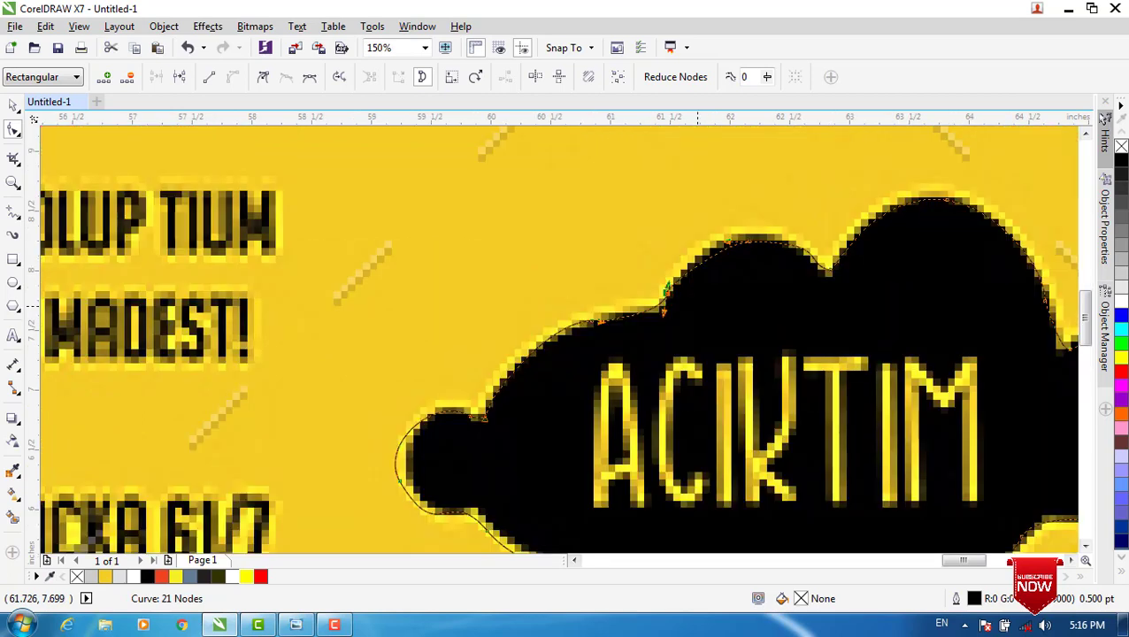
{"action": "left_click_drag", "start_coordinate": [954, 561], "coordinate": [981, 495]}
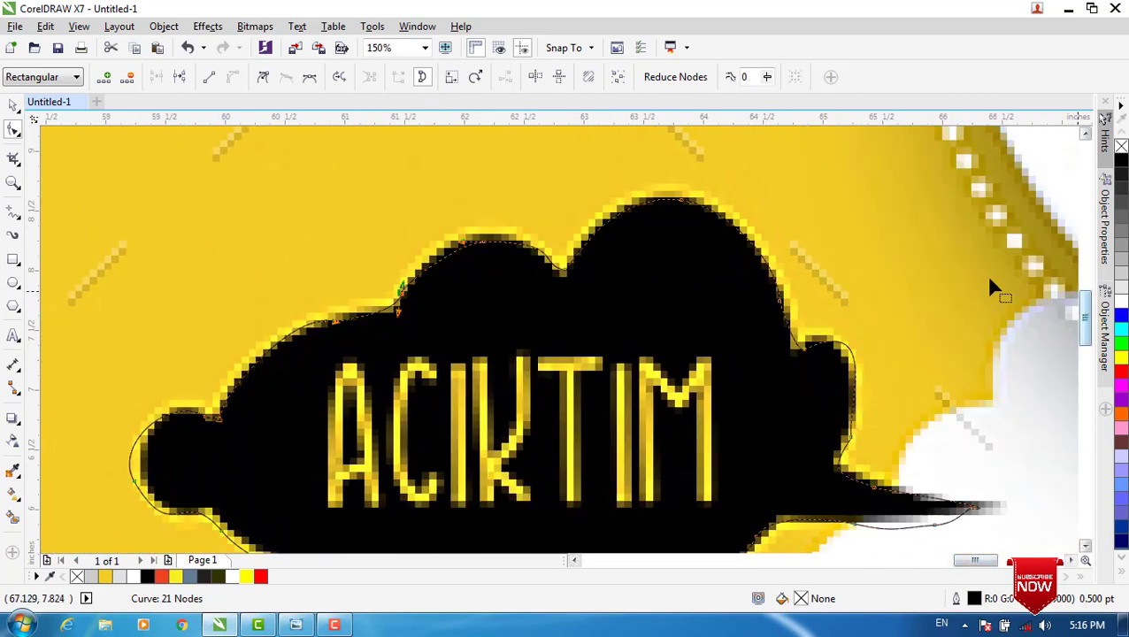
{"action": "left_click", "coordinate": [681, 200]}
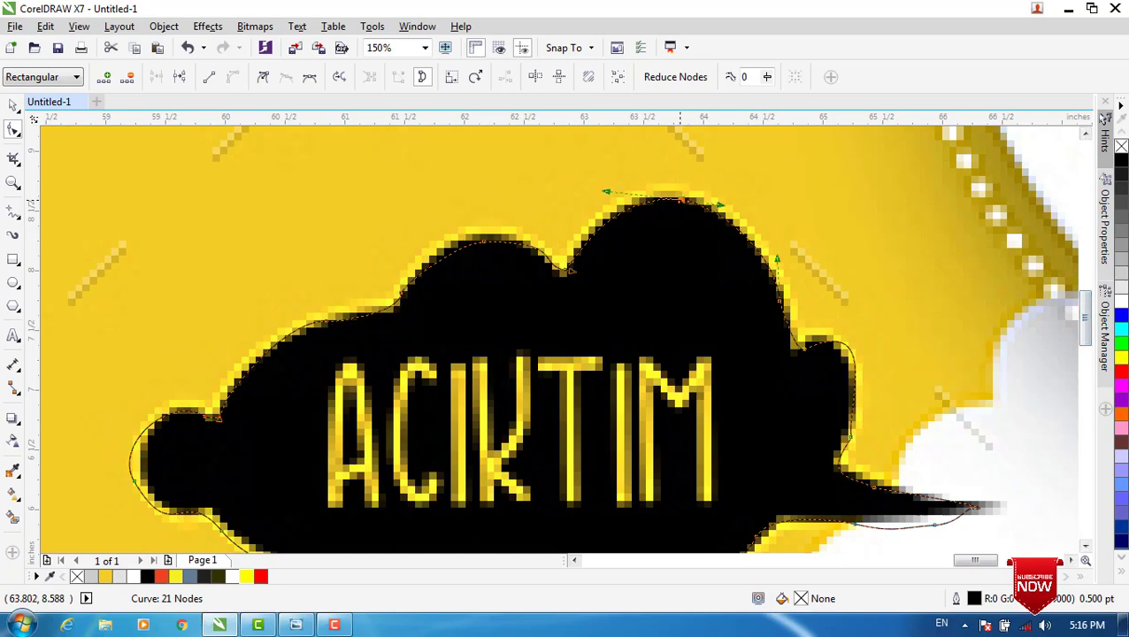
{"action": "left_click_drag", "start_coordinate": [679, 196], "coordinate": [680, 190]}
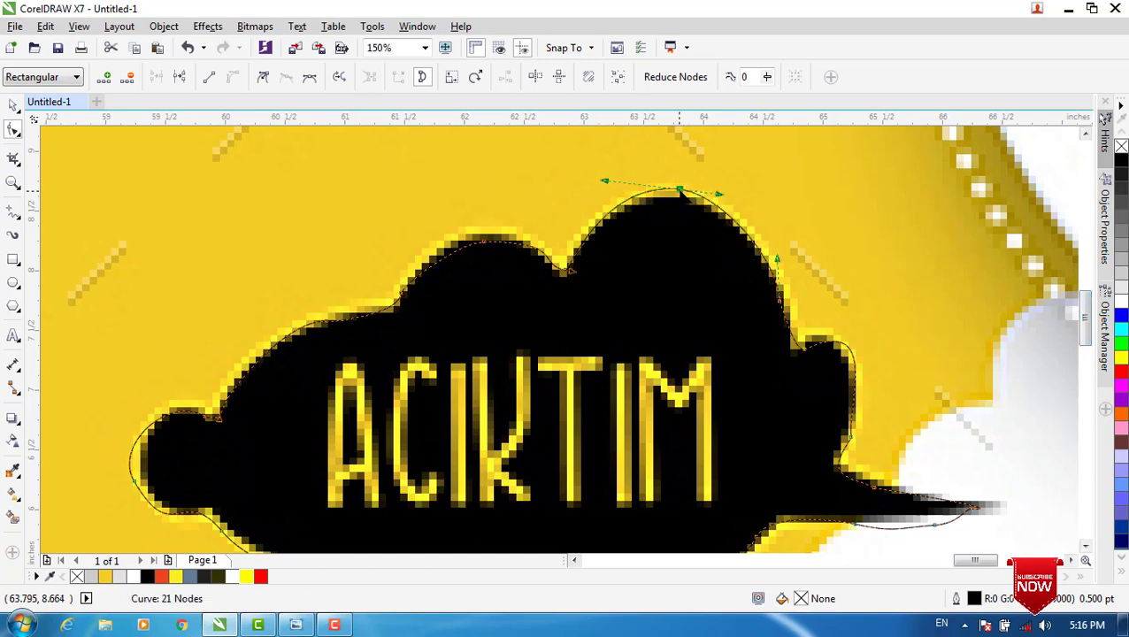
{"action": "left_click_drag", "start_coordinate": [572, 274], "coordinate": [567, 271]}
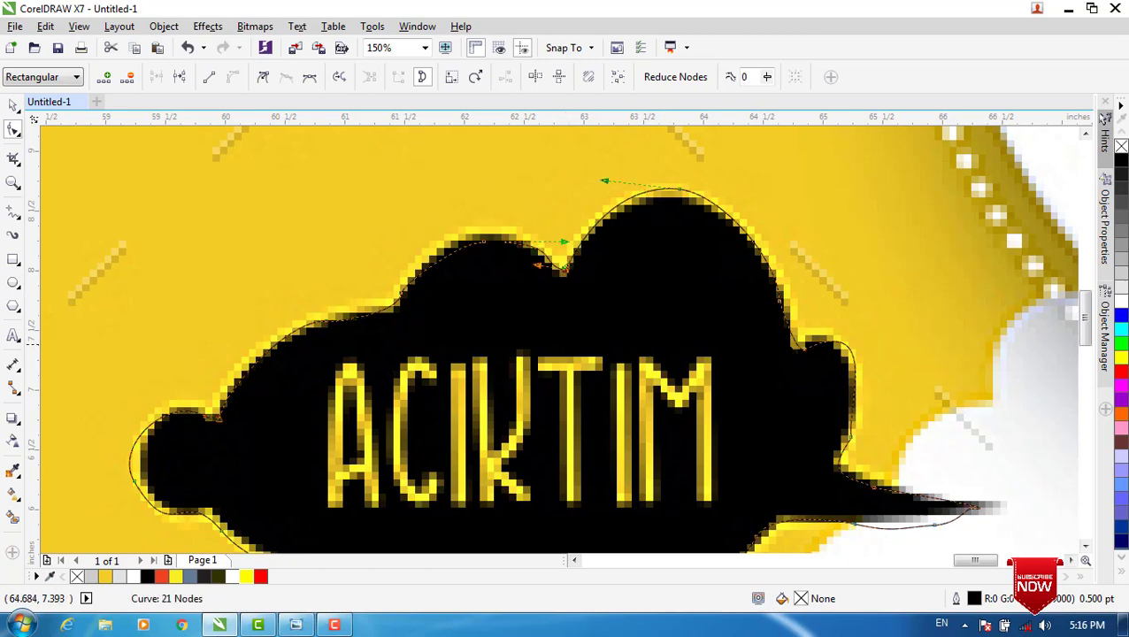
- Refit the curve's small right lobe by moving its notch node, deleting the node below and adjusting the node where the tail starts
{"action": "key", "text": "Delete"}
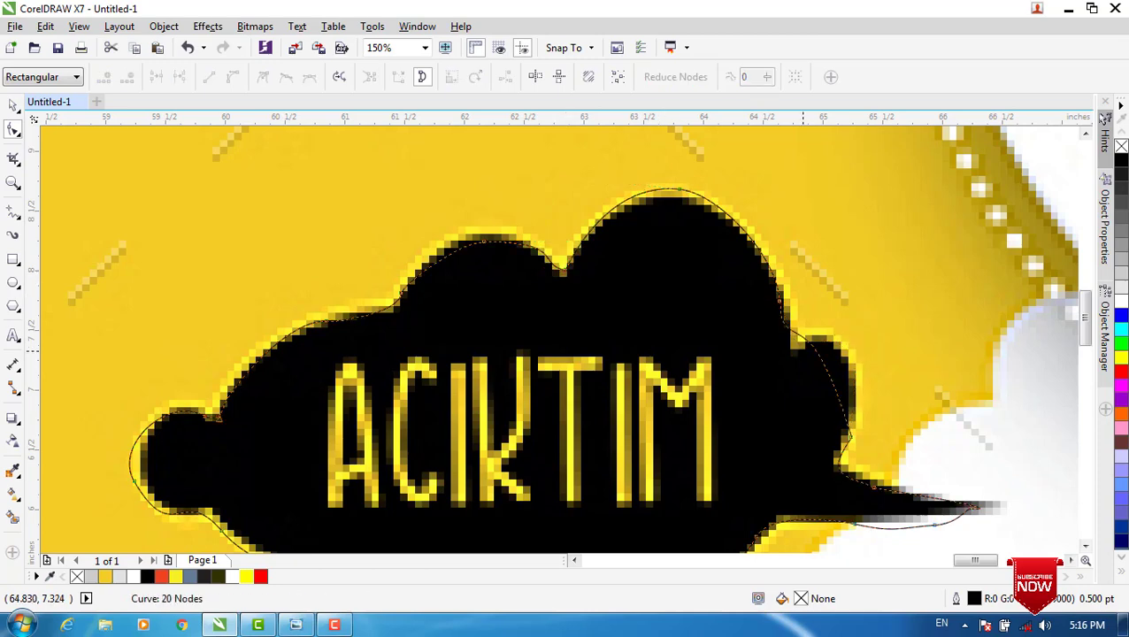
{"action": "double_click", "coordinate": [801, 348]}
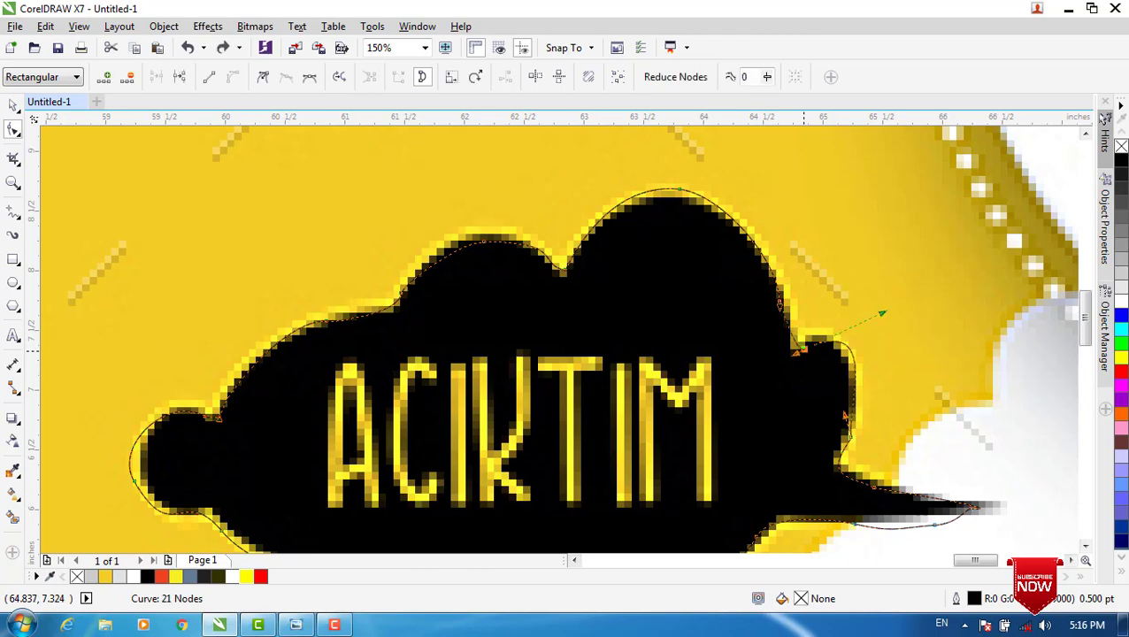
{"action": "left_click_drag", "start_coordinate": [802, 349], "coordinate": [793, 343]}
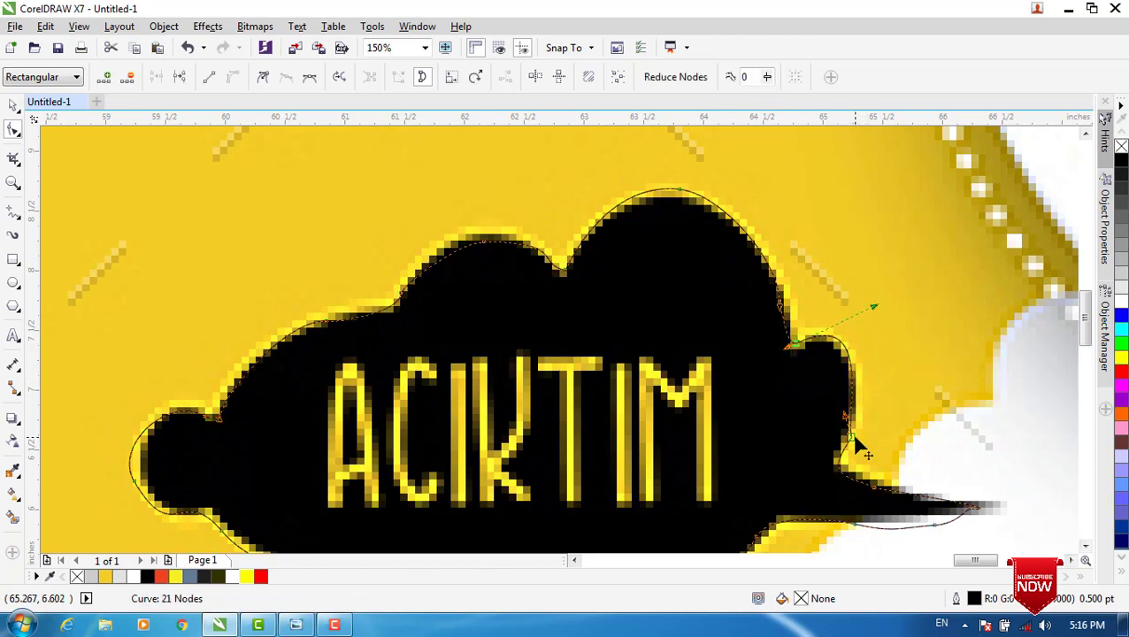
{"action": "key", "text": "Delete"}
{"action": "left_click", "coordinate": [873, 486]}
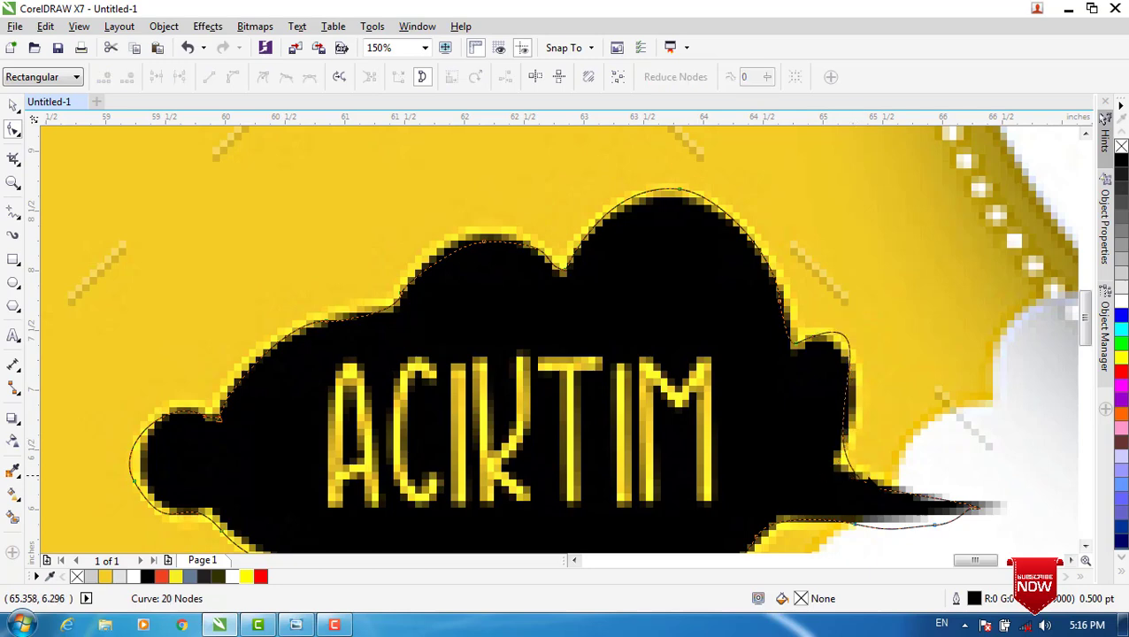
{"action": "left_click_drag", "start_coordinate": [874, 485], "coordinate": [868, 483]}
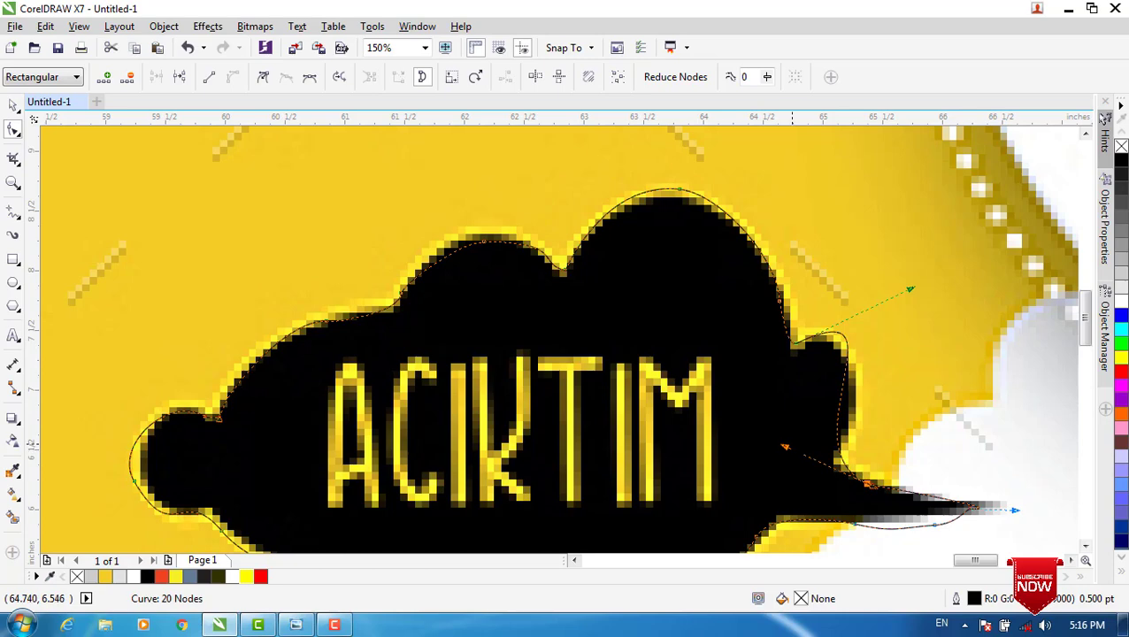
{"action": "left_click_drag", "start_coordinate": [784, 446], "coordinate": [805, 440]}
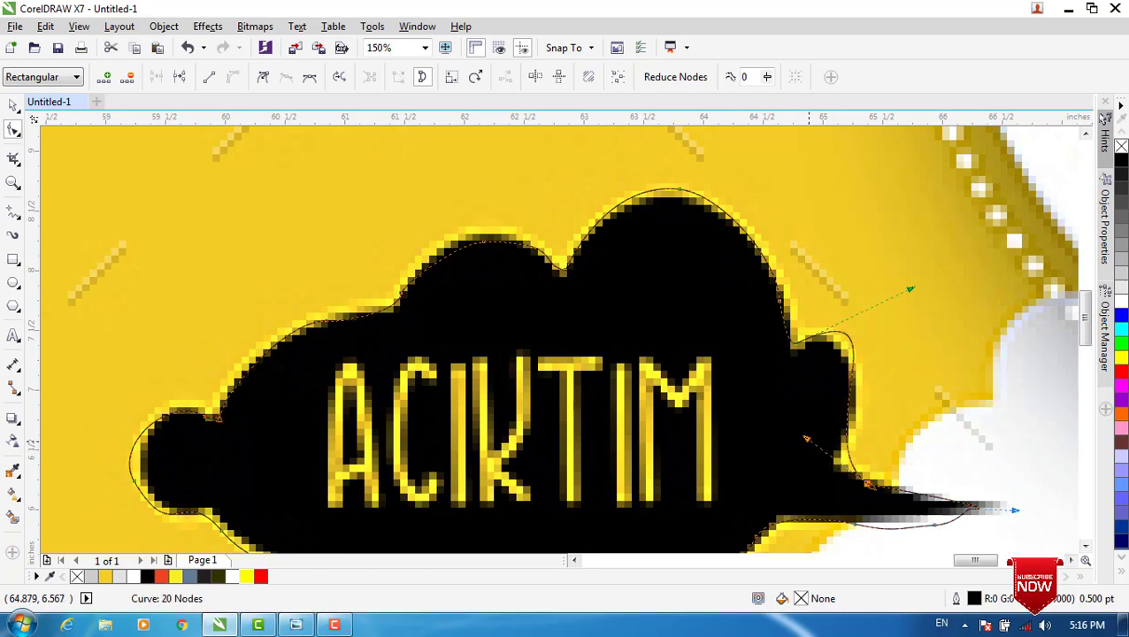
- Delete the extra node on the tail's underside and flatten the curve along the tail's lower edge
{"action": "left_click", "coordinate": [935, 526]}
{"action": "key", "text": "Delete"}
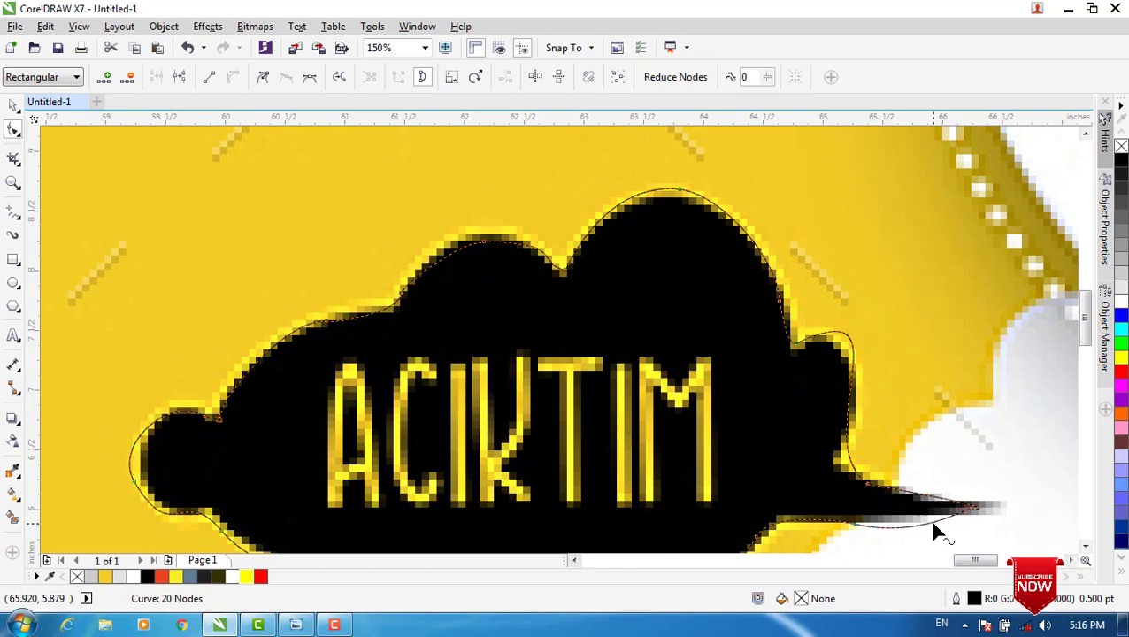
{"action": "left_click", "coordinate": [853, 526]}
{"action": "left_click_drag", "start_coordinate": [918, 533], "coordinate": [917, 526]}
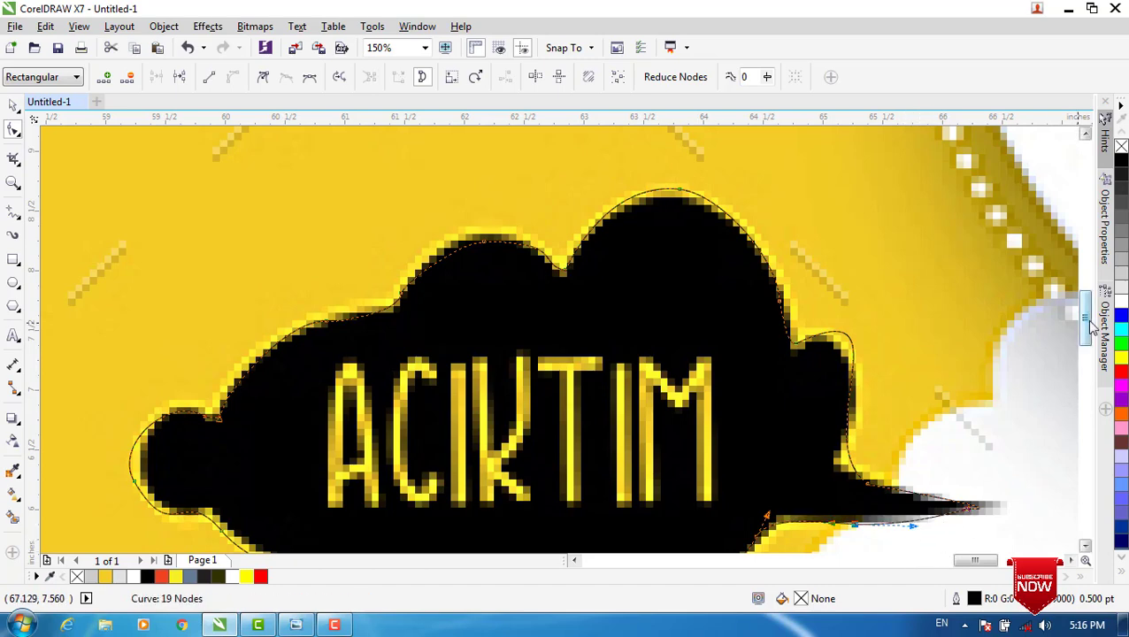
- Reshape the curve's bottom bulge on both sides so it follows the black bubble's lower edge
{"action": "left_click_drag", "start_coordinate": [1086, 329], "coordinate": [1095, 348]}
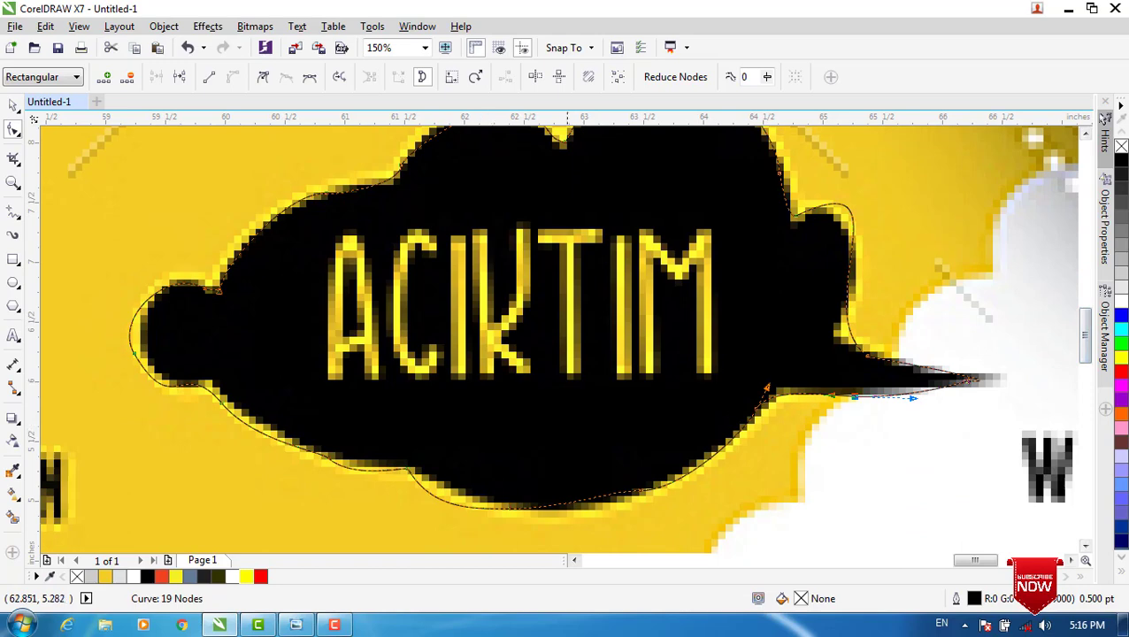
{"action": "left_click", "coordinate": [639, 494]}
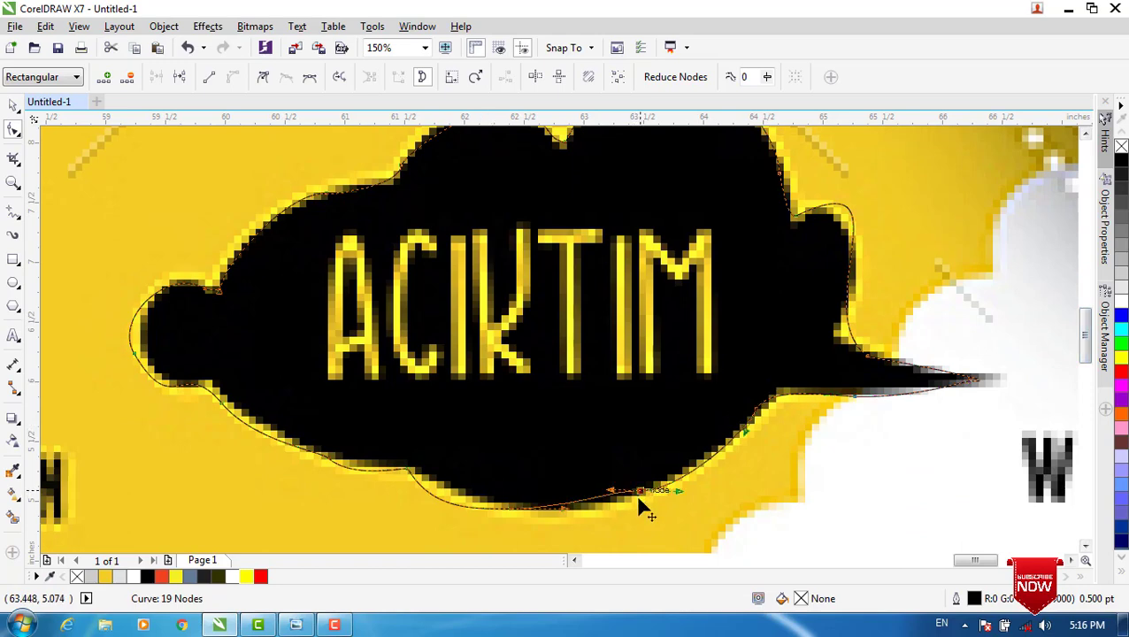
{"action": "left_click_drag", "start_coordinate": [638, 498], "coordinate": [679, 492]}
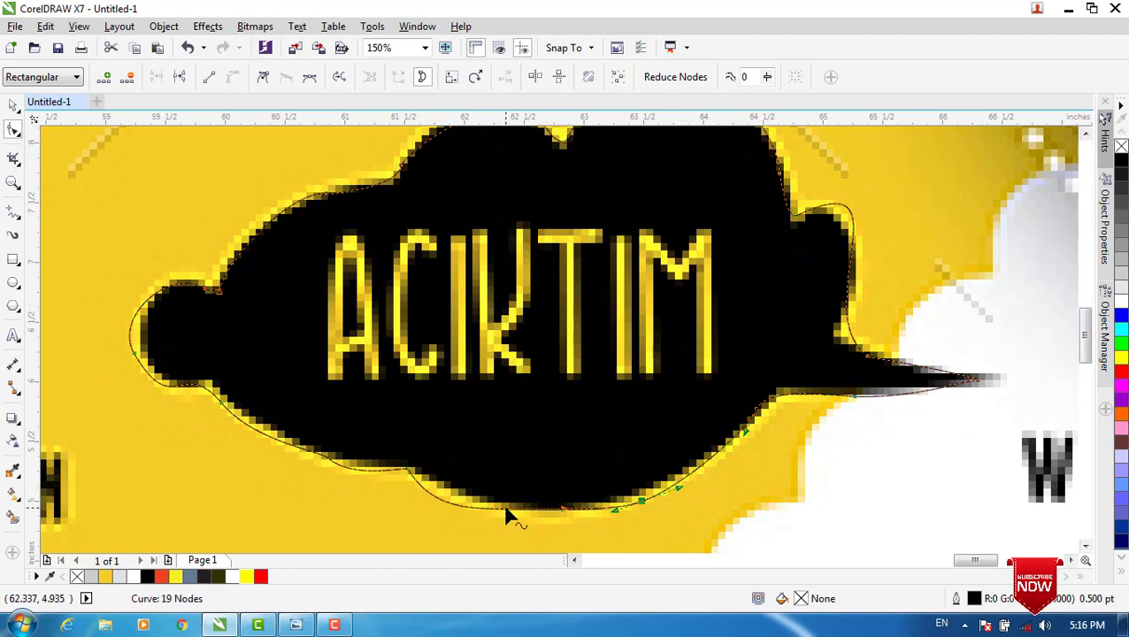
{"action": "left_click", "coordinate": [451, 510]}
{"action": "left_click_drag", "start_coordinate": [433, 521], "coordinate": [449, 509]}
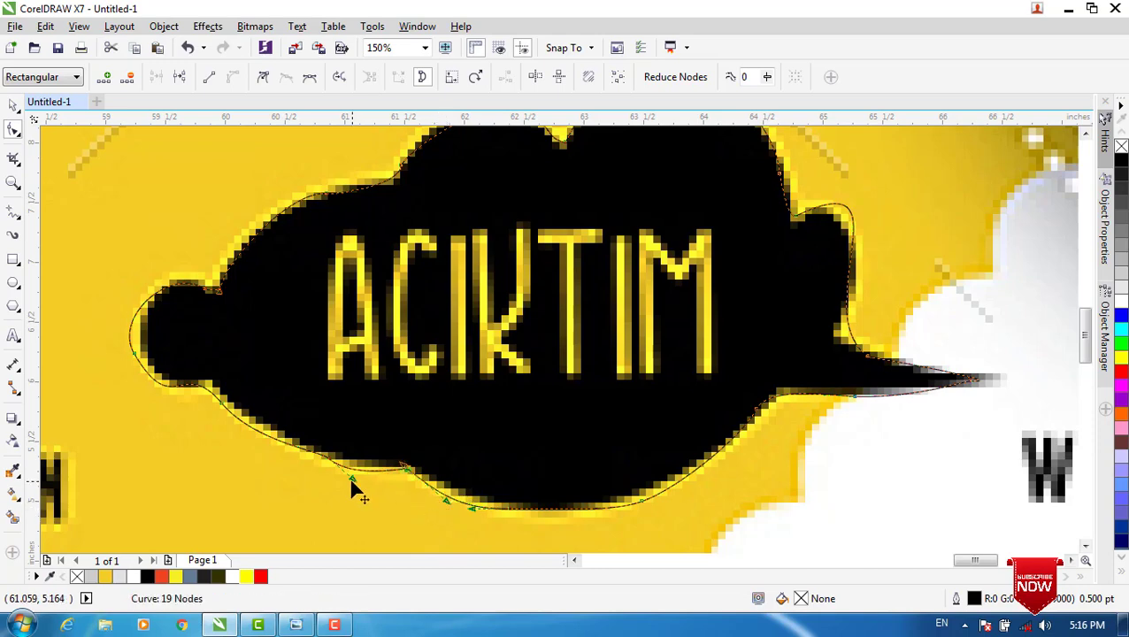
- Adjust the curve handles on the outline's small left lobe to fit the bubble's rounded end
{"action": "left_click", "coordinate": [133, 355]}
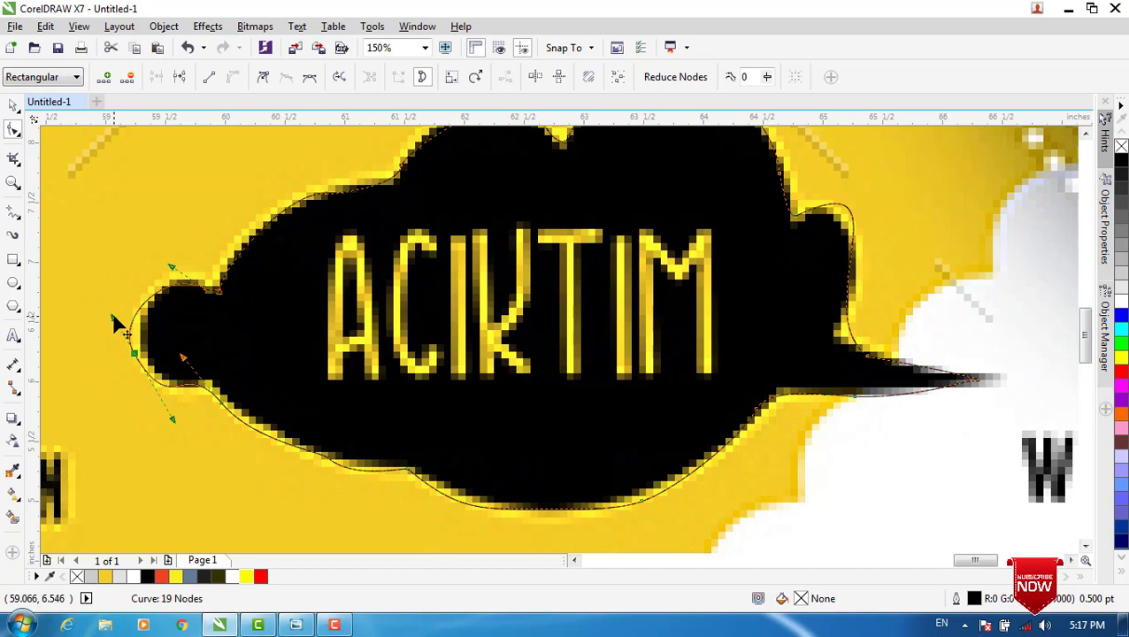
{"action": "left_click_drag", "start_coordinate": [113, 317], "coordinate": [124, 320]}
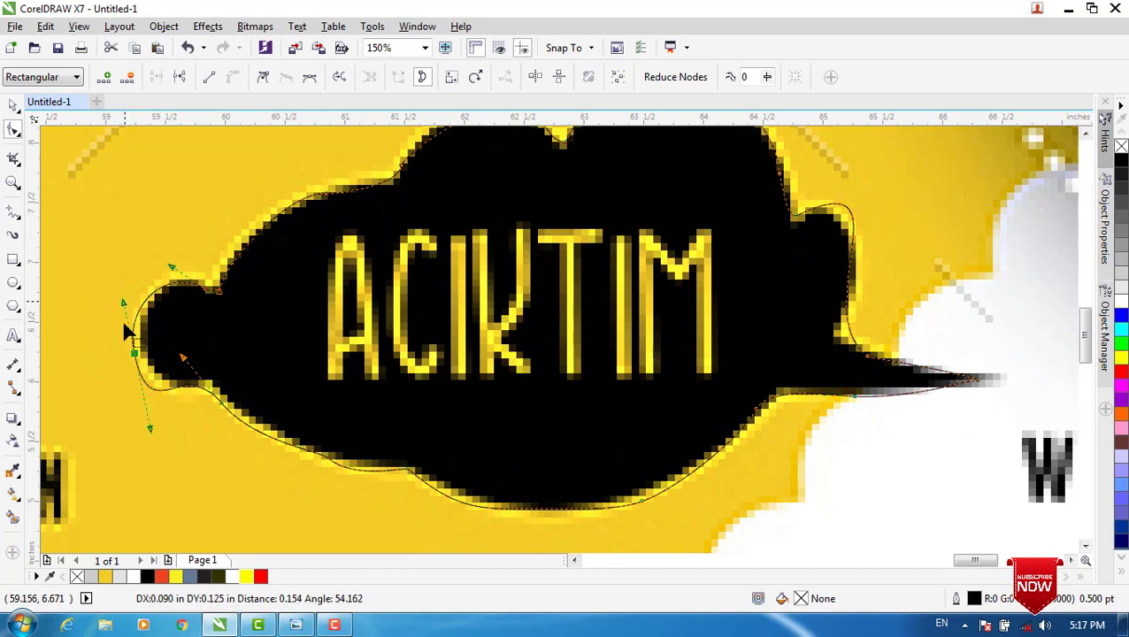
{"action": "left_click_drag", "start_coordinate": [150, 428], "coordinate": [165, 414]}
- Move the traced bubble outline off the reference picture into the empty area just below it
{"action": "scroll", "coordinate": [587, 354], "scroll_direction": "down", "scroll_amount": 1}
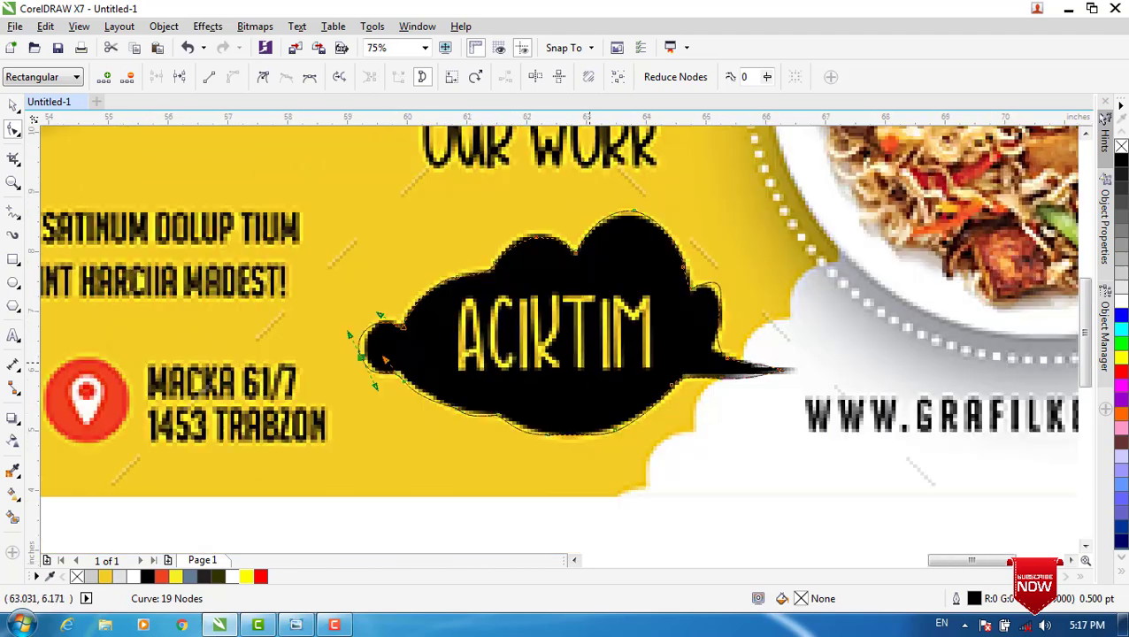
{"action": "scroll", "coordinate": [583, 353], "scroll_direction": "down", "scroll_amount": 1}
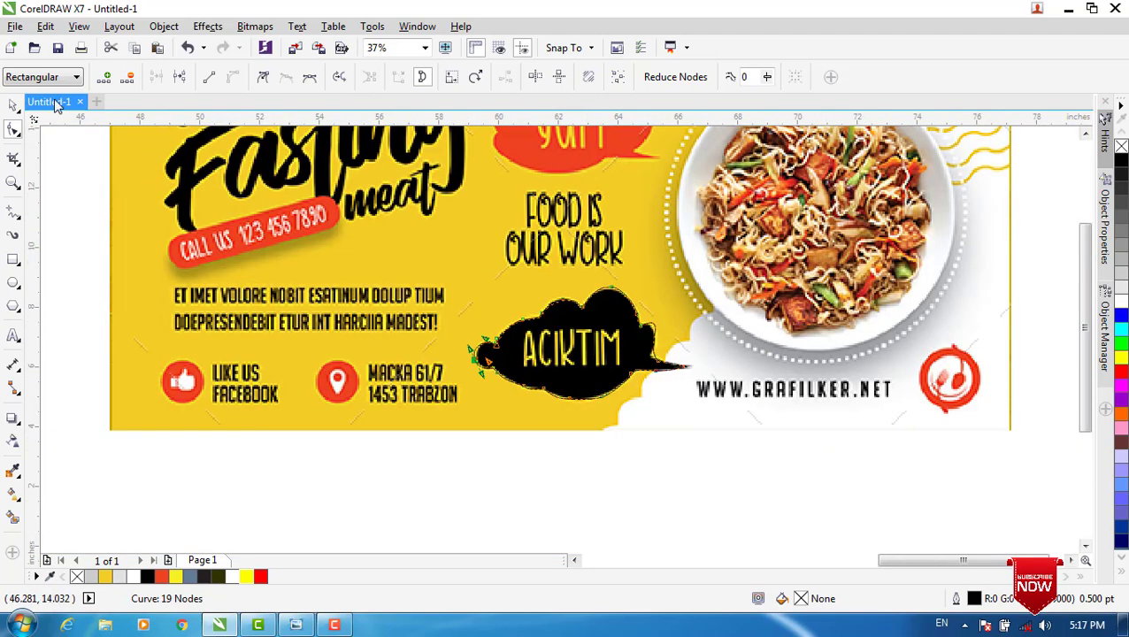
{"action": "left_click", "coordinate": [13, 104]}
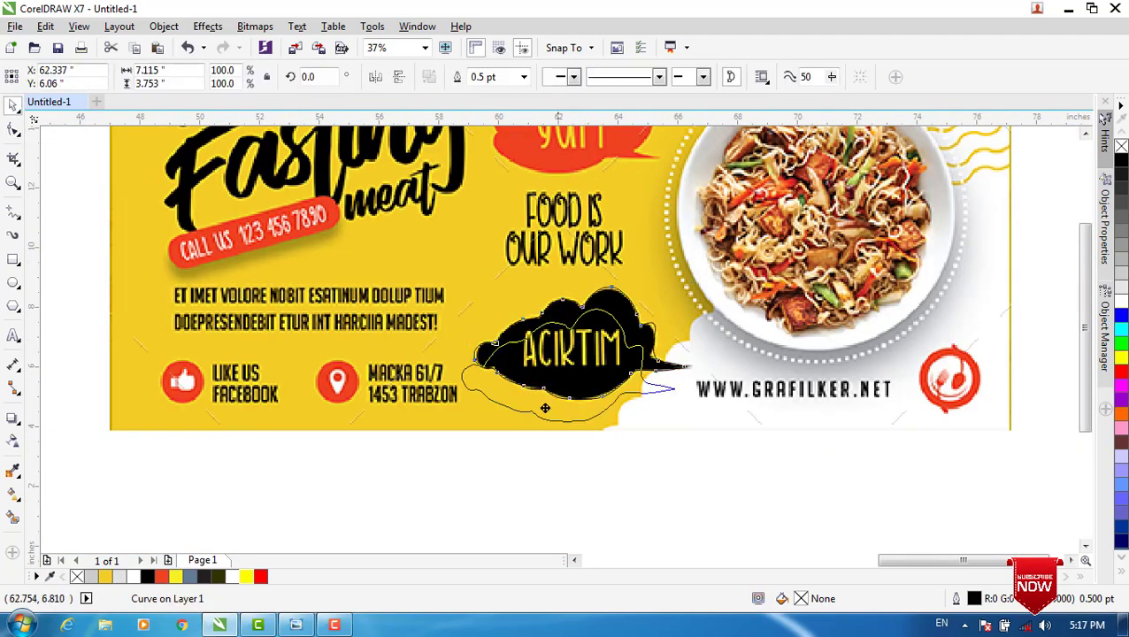
{"action": "left_click_drag", "start_coordinate": [580, 343], "coordinate": [399, 492]}
{"action": "scroll", "coordinate": [543, 438], "scroll_direction": "down", "scroll_amount": 1}
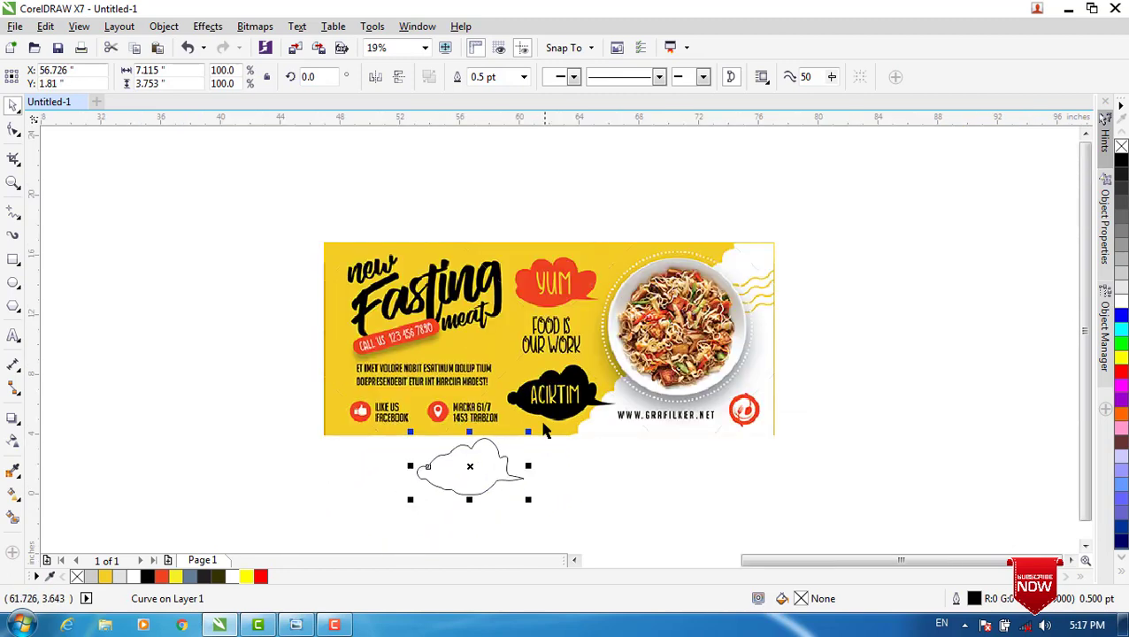
- Move the traced bubble outline next to the banner page and fill it with black
{"action": "left_click_drag", "start_coordinate": [473, 396], "coordinate": [888, 395]}
{"action": "left_click_drag", "start_coordinate": [485, 497], "coordinate": [262, 457]}
{"action": "scroll", "coordinate": [407, 420], "scroll_direction": "down", "scroll_amount": 2}
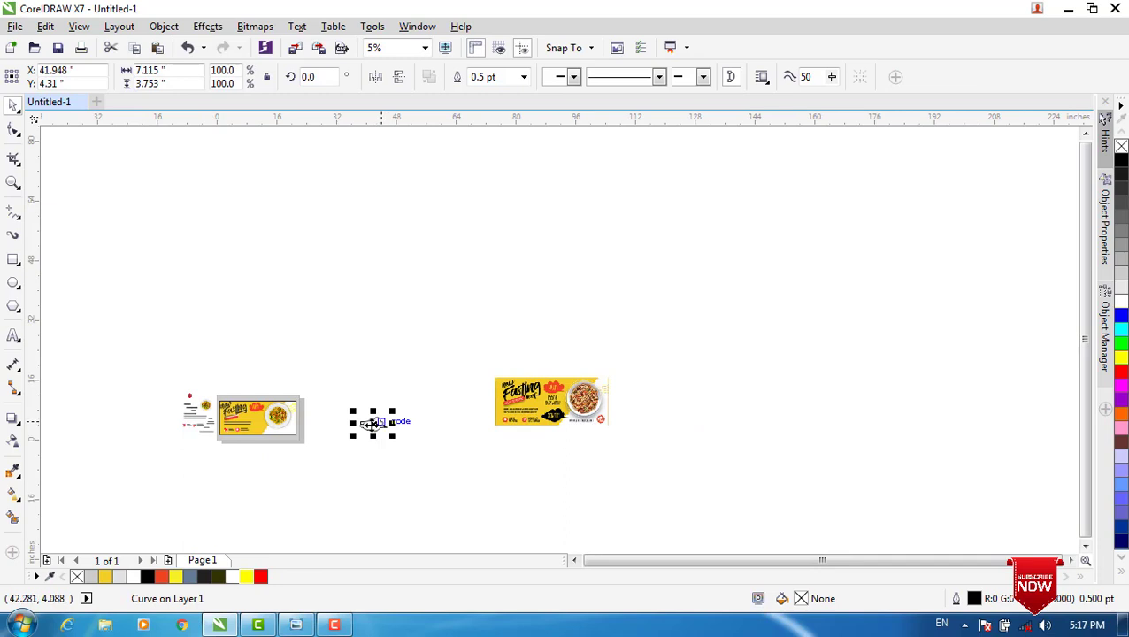
{"action": "left_click_drag", "start_coordinate": [388, 427], "coordinate": [345, 426]}
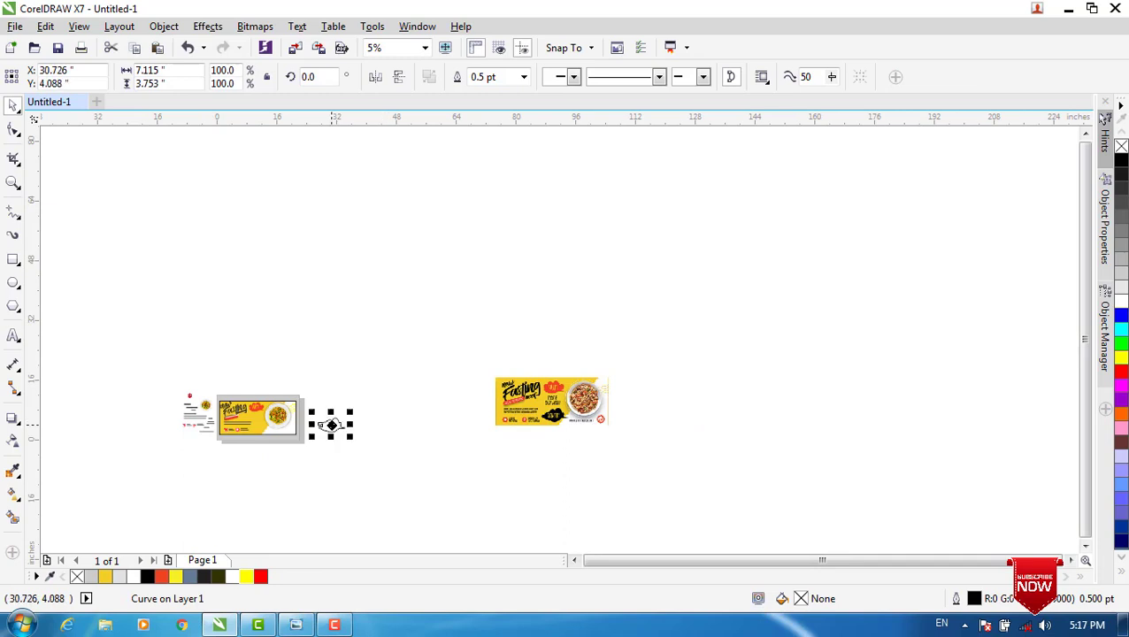
{"action": "left_click", "coordinate": [14, 183]}
{"action": "left_click_drag", "start_coordinate": [171, 378], "coordinate": [352, 454]}
{"action": "left_click", "coordinate": [13, 106]}
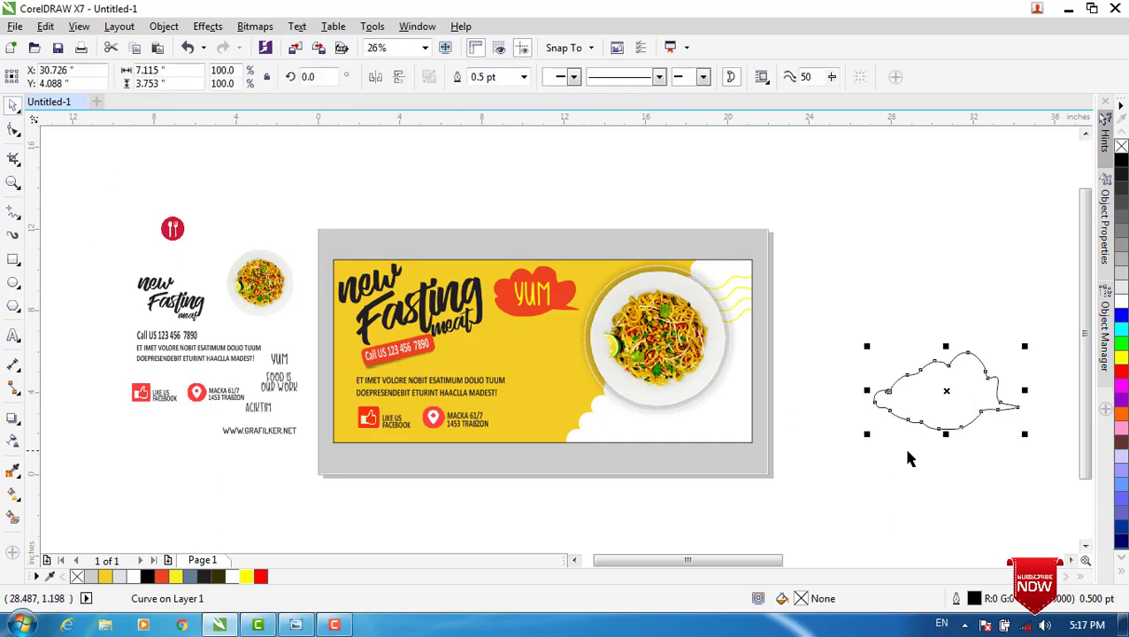
{"action": "left_click_drag", "start_coordinate": [952, 395], "coordinate": [913, 380]}
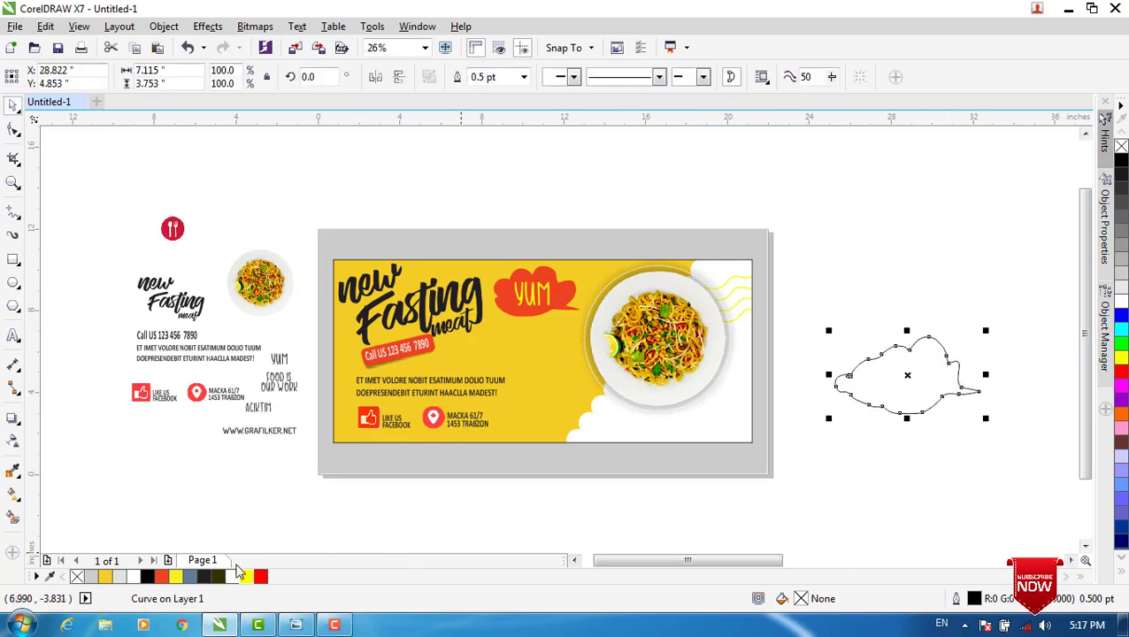
{"action": "left_click", "coordinate": [149, 575]}
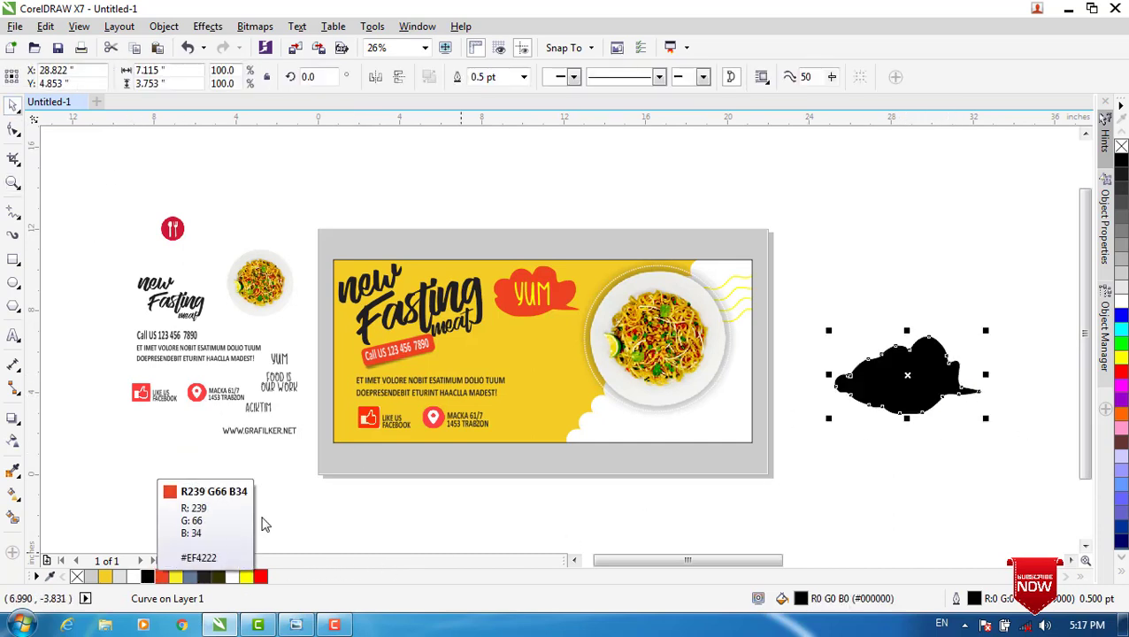
- Place a copy of the FOOD IS OUR WORK text under the YUM bubble and enlarge it to about 70 pt
{"action": "left_click", "coordinate": [245, 378]}
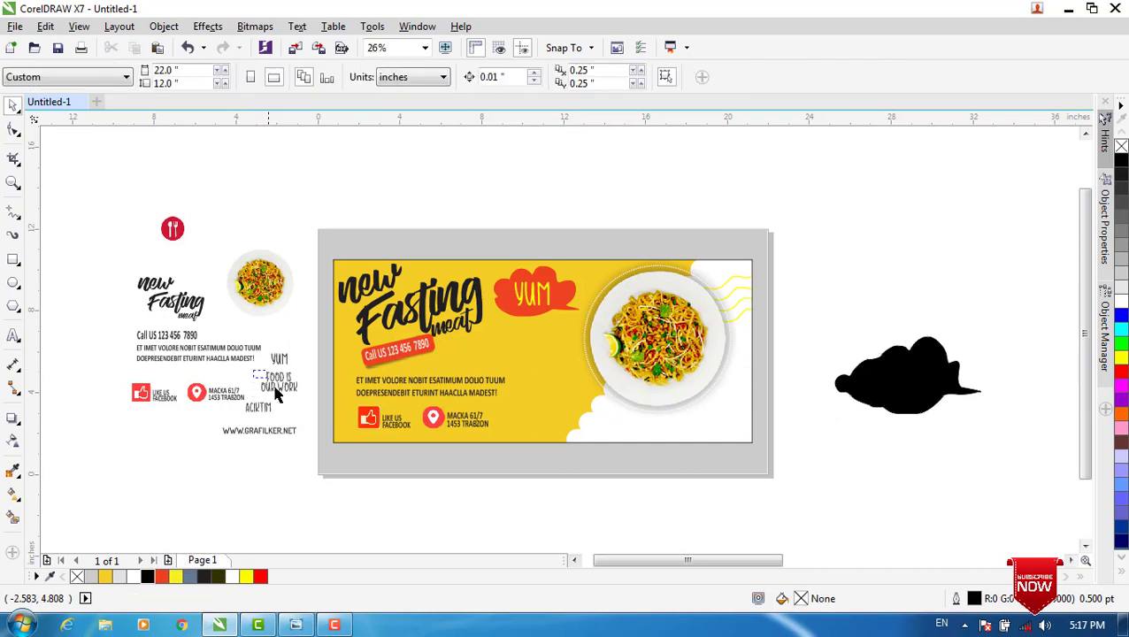
{"action": "left_click_drag", "start_coordinate": [297, 403], "coordinate": [530, 358]}
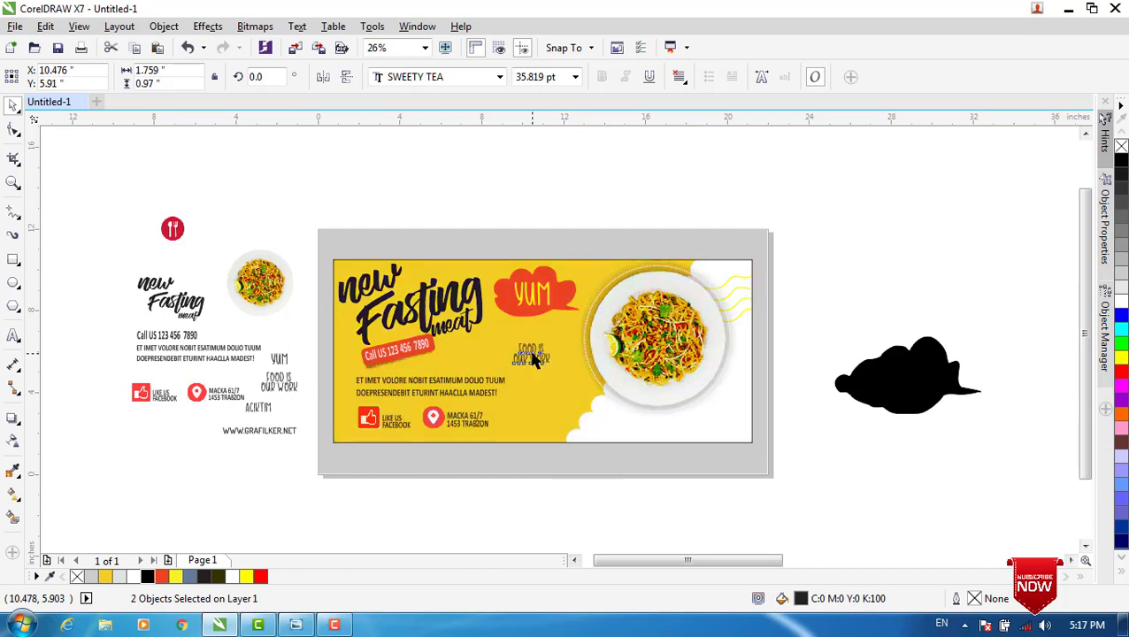
{"action": "left_click", "coordinate": [532, 354]}
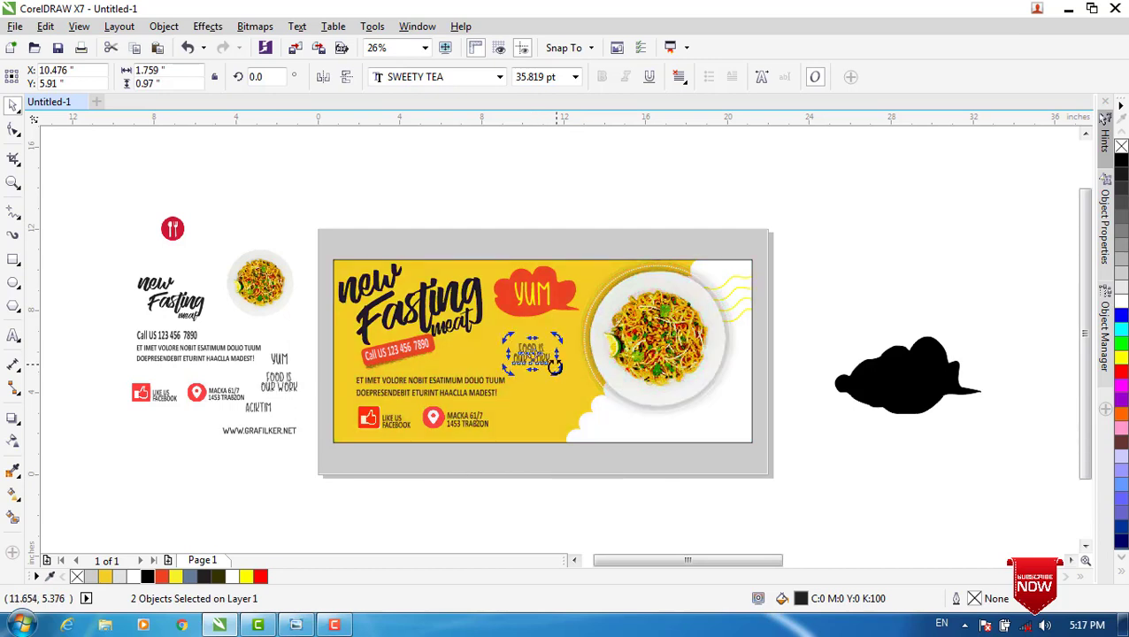
{"action": "left_click", "coordinate": [532, 355]}
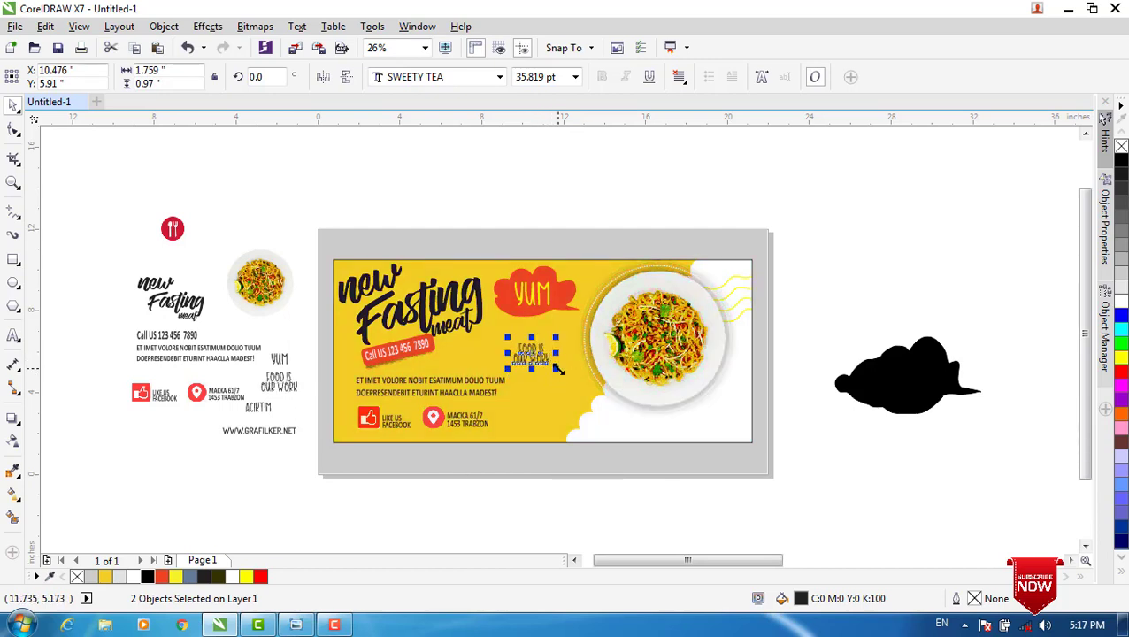
{"action": "mouse_move", "coordinate": [561, 376]}
{"action": "left_mouse_down"}
{"action": "mouse_move", "coordinate": [592, 416]}
{"action": "mouse_move", "coordinate": [548, 358]}
{"action": "left_mouse_up"}
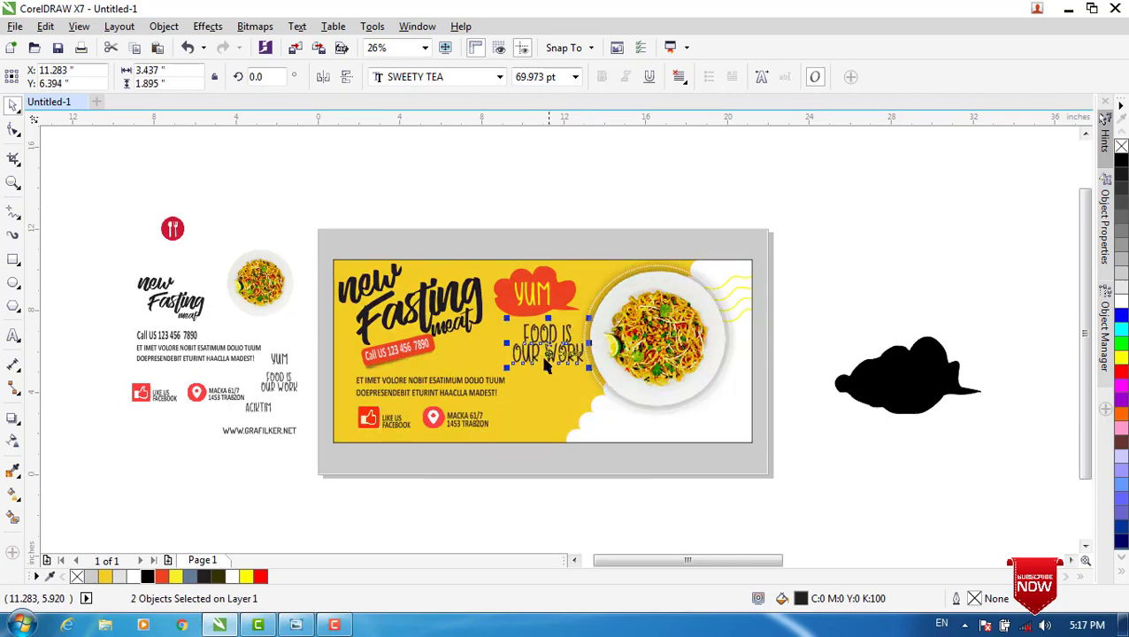
- Nudge the FOOD IS OUR WORK text slightly left and down, clear of the plate's dotted ring
{"action": "scroll", "coordinate": [557, 374], "scroll_direction": "up", "scroll_amount": 2}
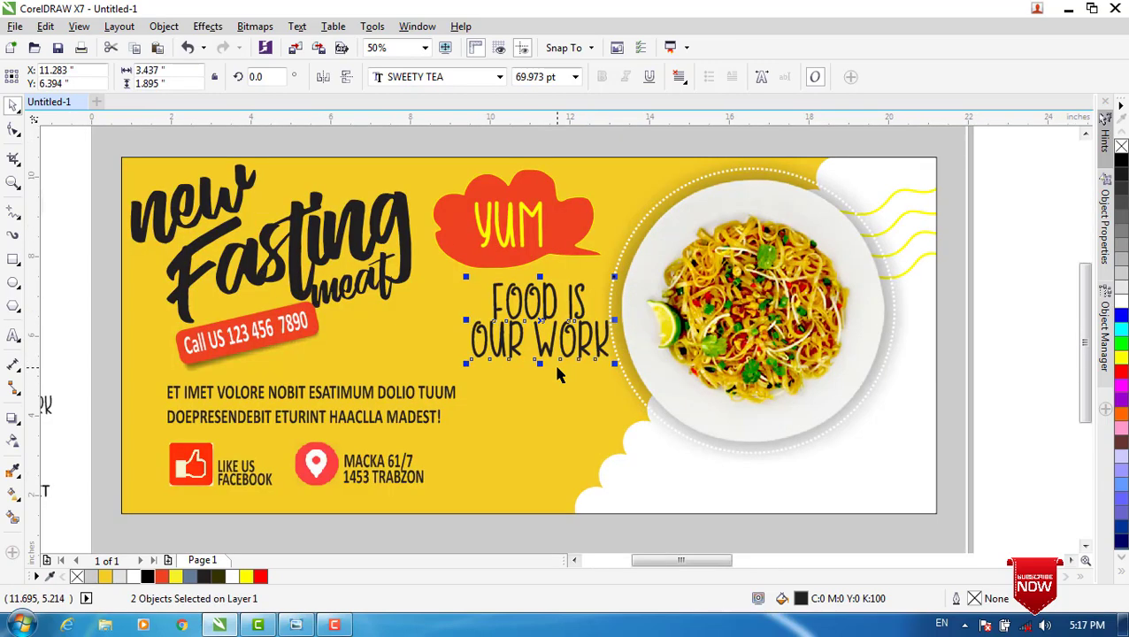
{"action": "key", "text": "Left"}
{"action": "key", "text": "Left"}
{"action": "key", "text": "Left"}
{"action": "key", "text": "Left"}
{"action": "key", "text": "Left"}
{"action": "key", "text": "Left"}
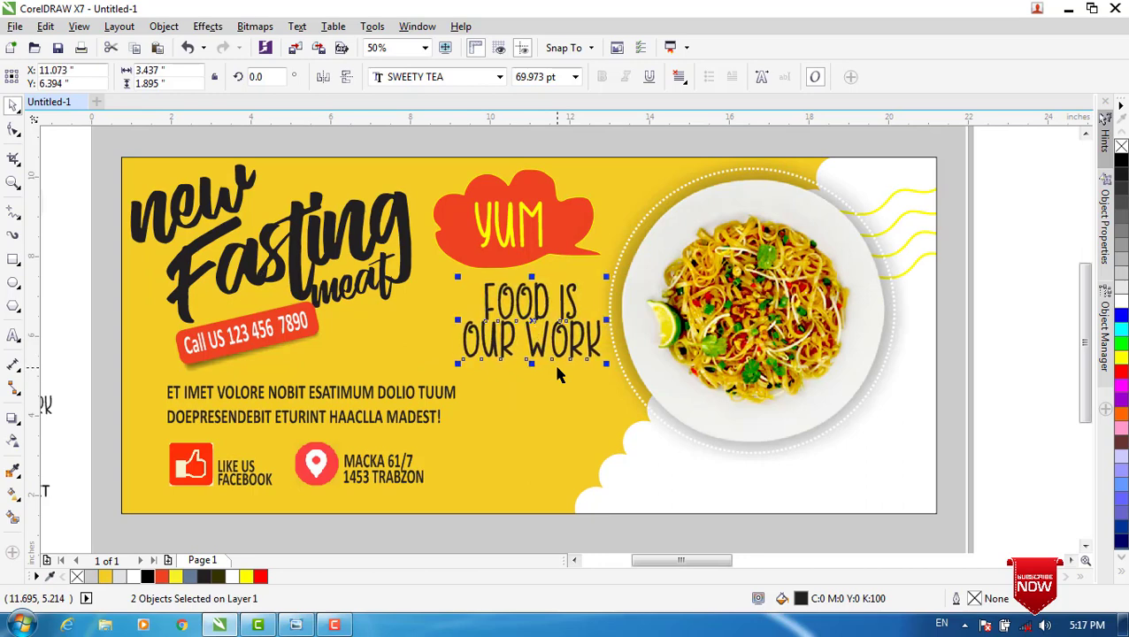
{"action": "key", "text": "Down"}
{"action": "key", "text": "Down"}
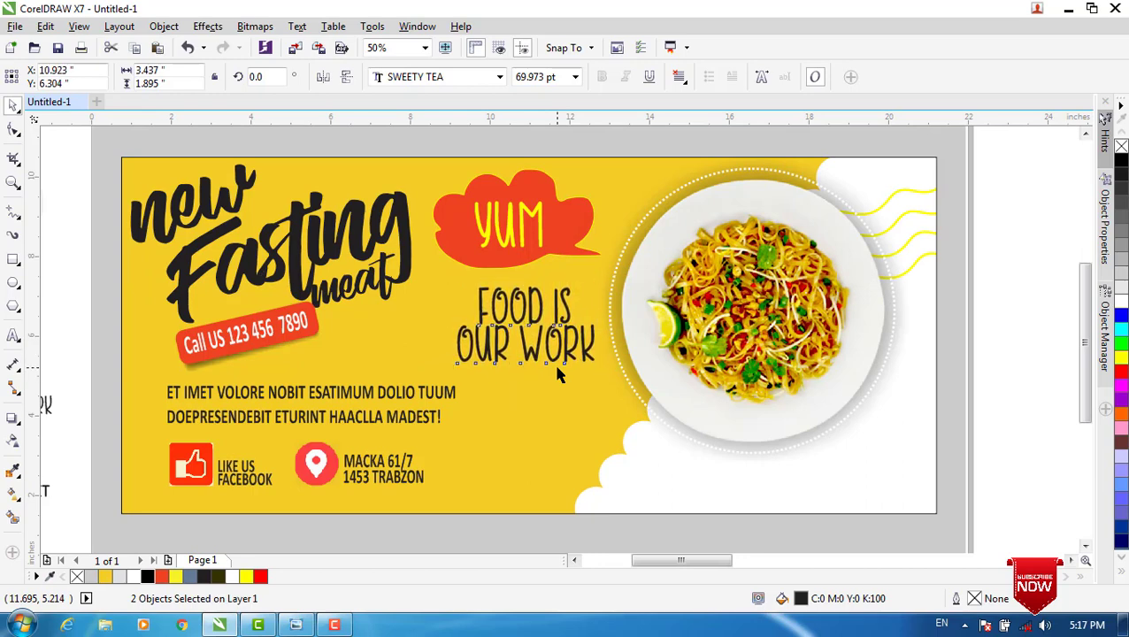
- Scale the black bubble down to about 5.5 by 2.9 inches and place it below the FOOD IS OUR WORK text
{"action": "scroll", "coordinate": [738, 402], "scroll_direction": "down", "scroll_amount": 2}
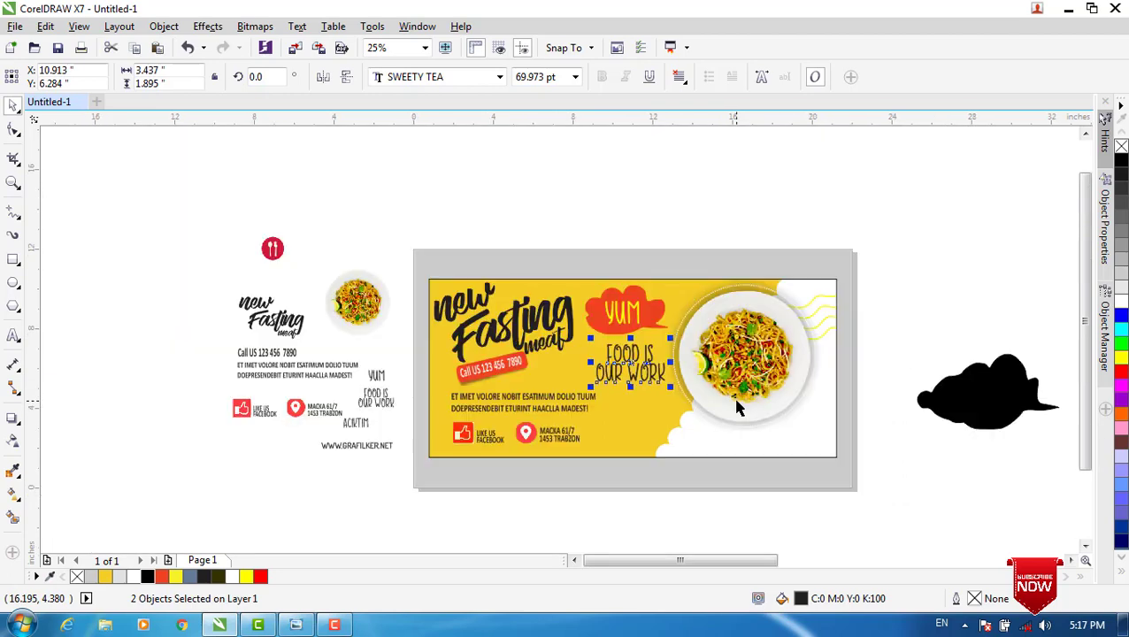
{"action": "left_click", "coordinate": [985, 390]}
{"action": "left_click_drag", "start_coordinate": [1063, 434], "coordinate": [1041, 421]}
{"action": "left_click_drag", "start_coordinate": [976, 385], "coordinate": [641, 416]}
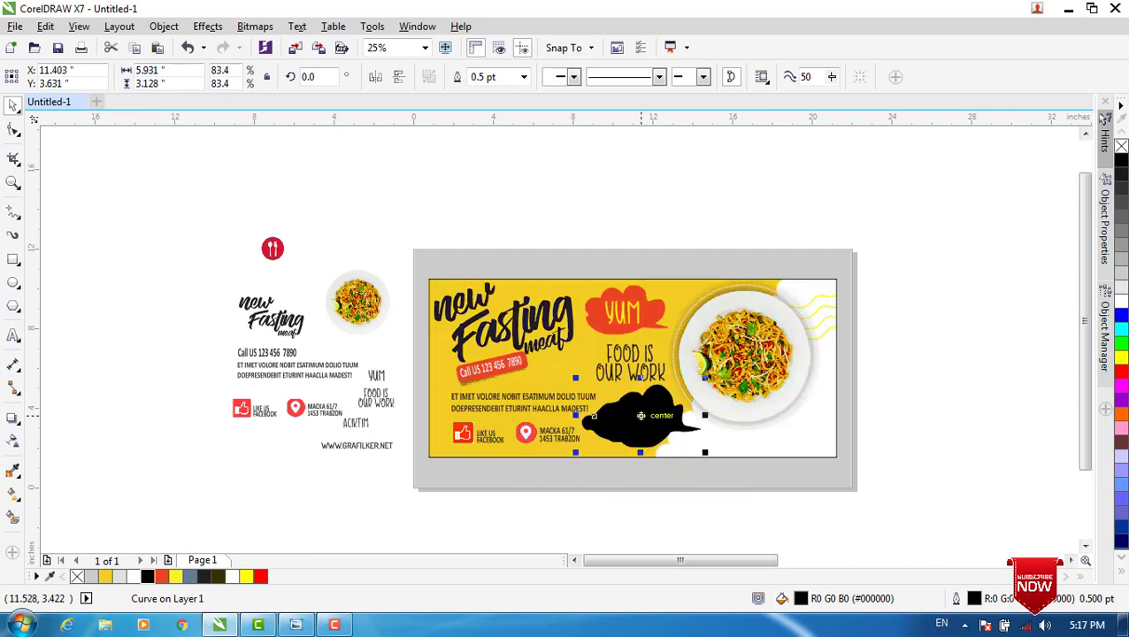
{"action": "left_click_drag", "start_coordinate": [706, 454], "coordinate": [688, 451]}
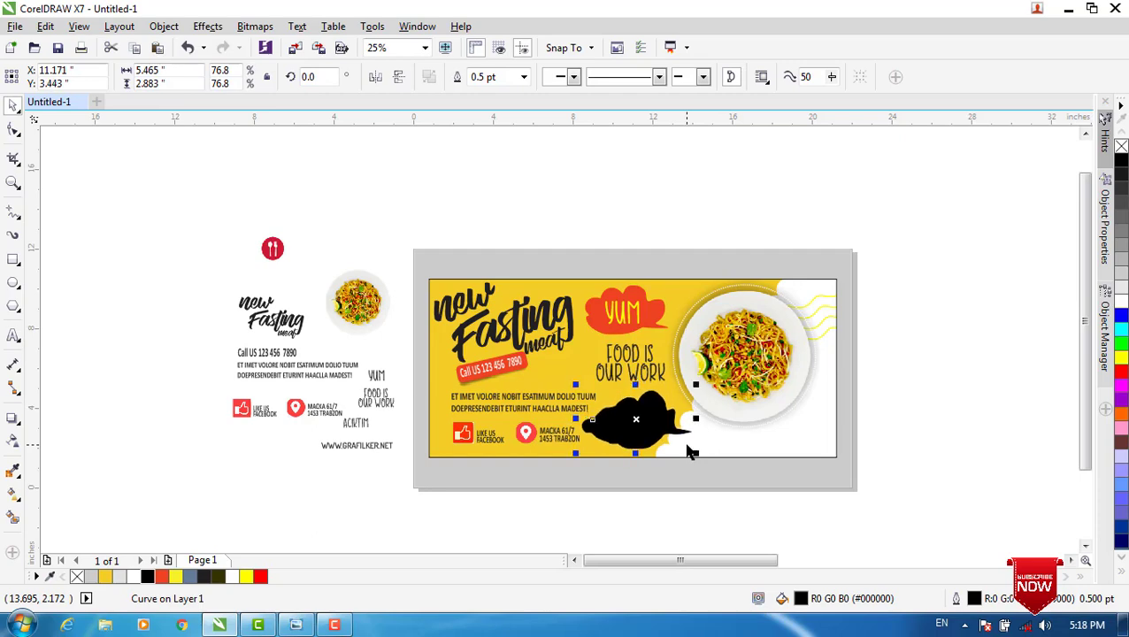
- Give the black bubble a yellow 4.0 pt outline that sits behind the fill and scales with the object
{"action": "scroll", "coordinate": [667, 447], "scroll_direction": "up", "scroll_amount": 1}
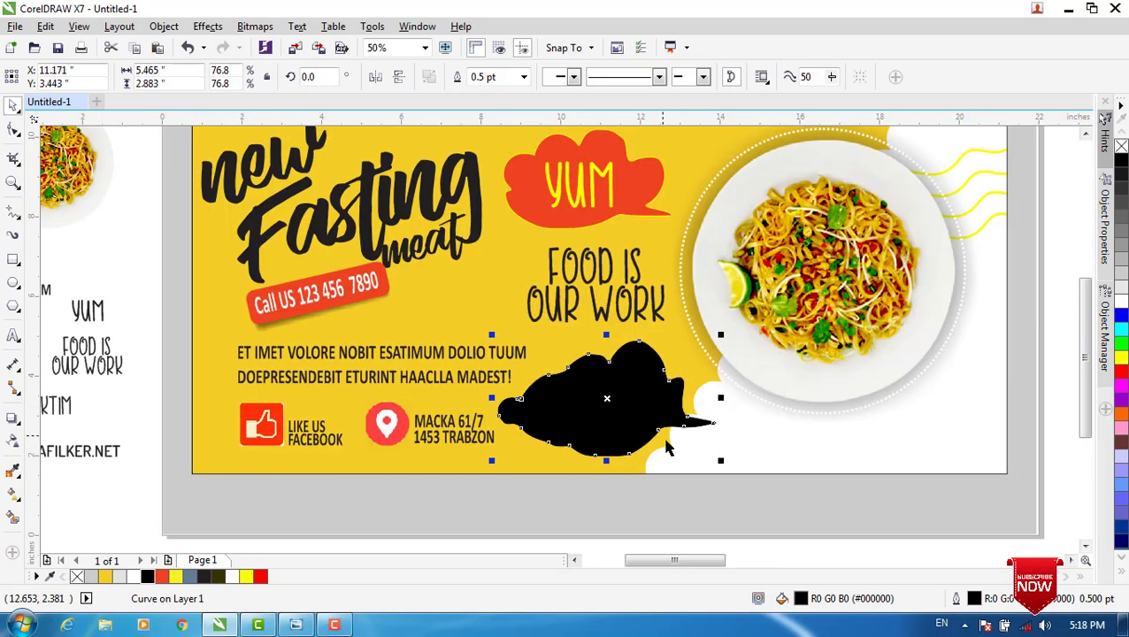
{"action": "key", "text": "F12"}
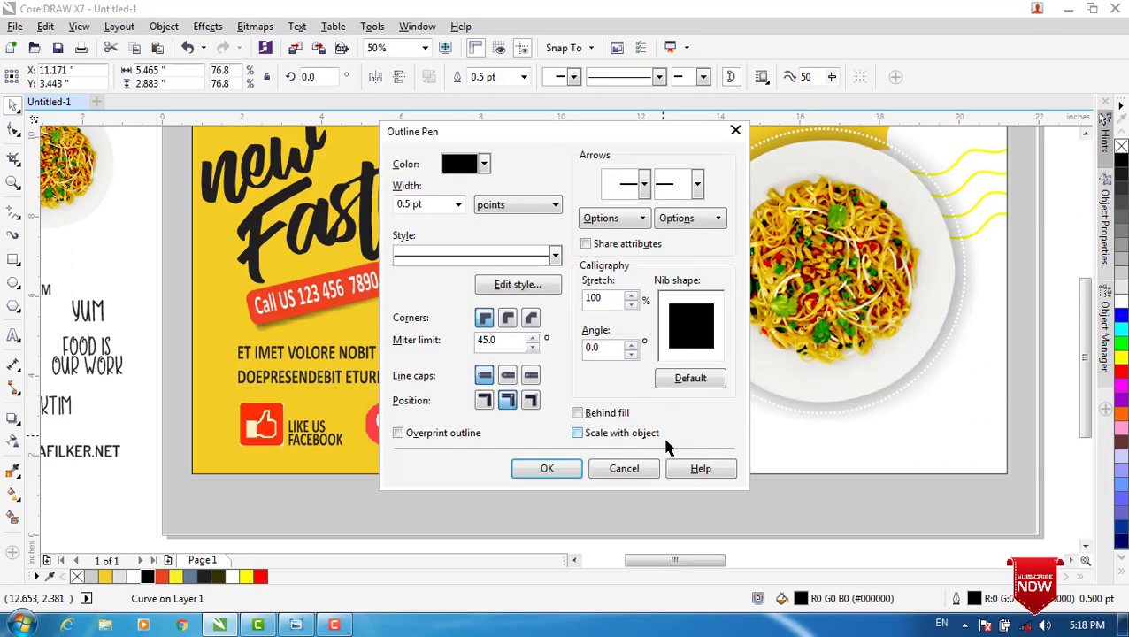
{"action": "left_click", "coordinate": [485, 163]}
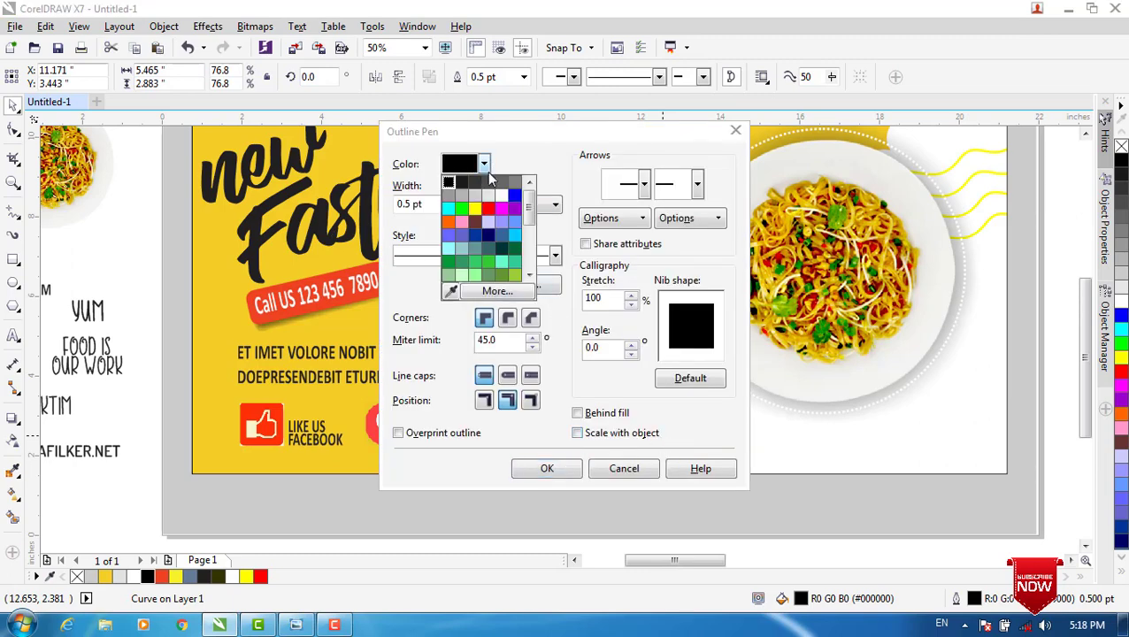
{"action": "left_click", "coordinate": [475, 208]}
{"action": "left_click", "coordinate": [458, 205]}
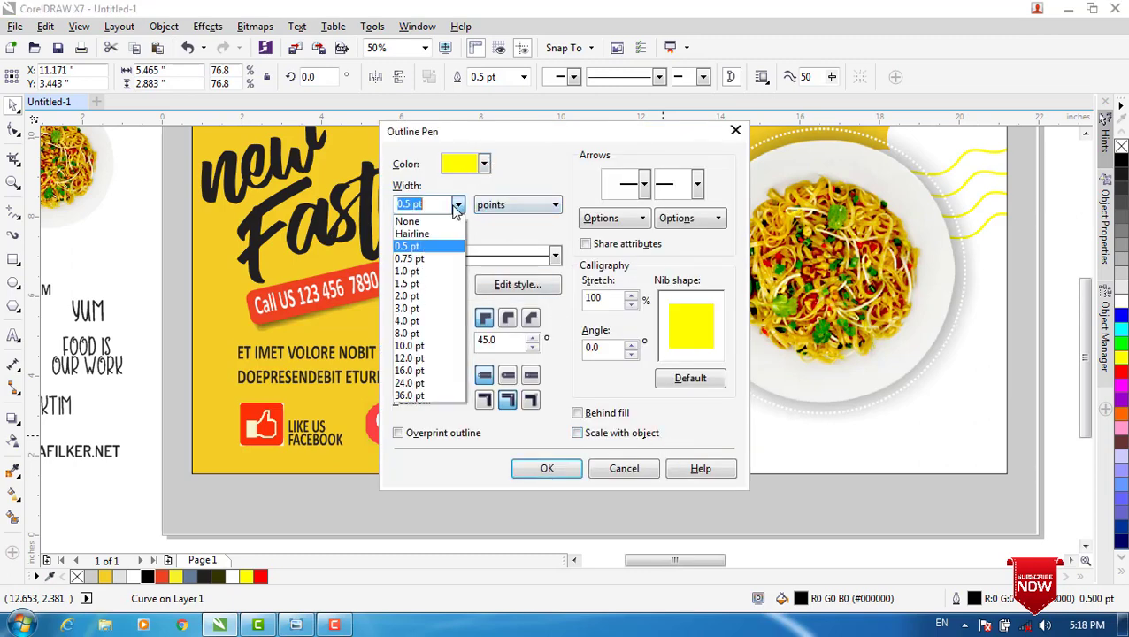
{"action": "left_click", "coordinate": [427, 327]}
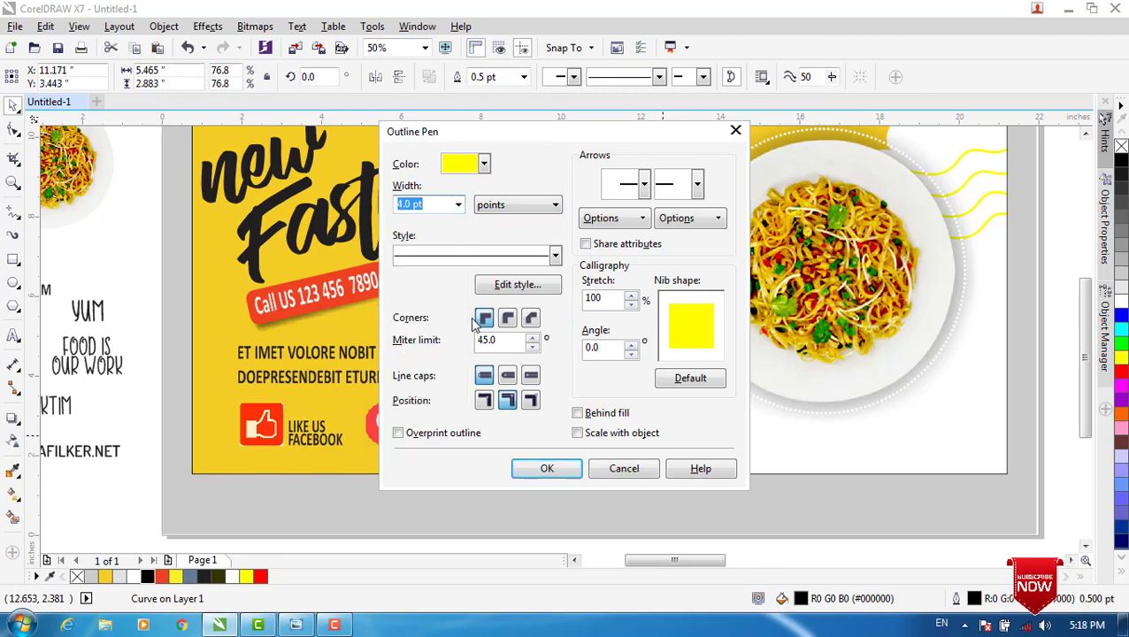
{"action": "left_click", "coordinate": [506, 339]}
{"action": "left_click", "coordinate": [578, 413]}
{"action": "left_click", "coordinate": [578, 433]}
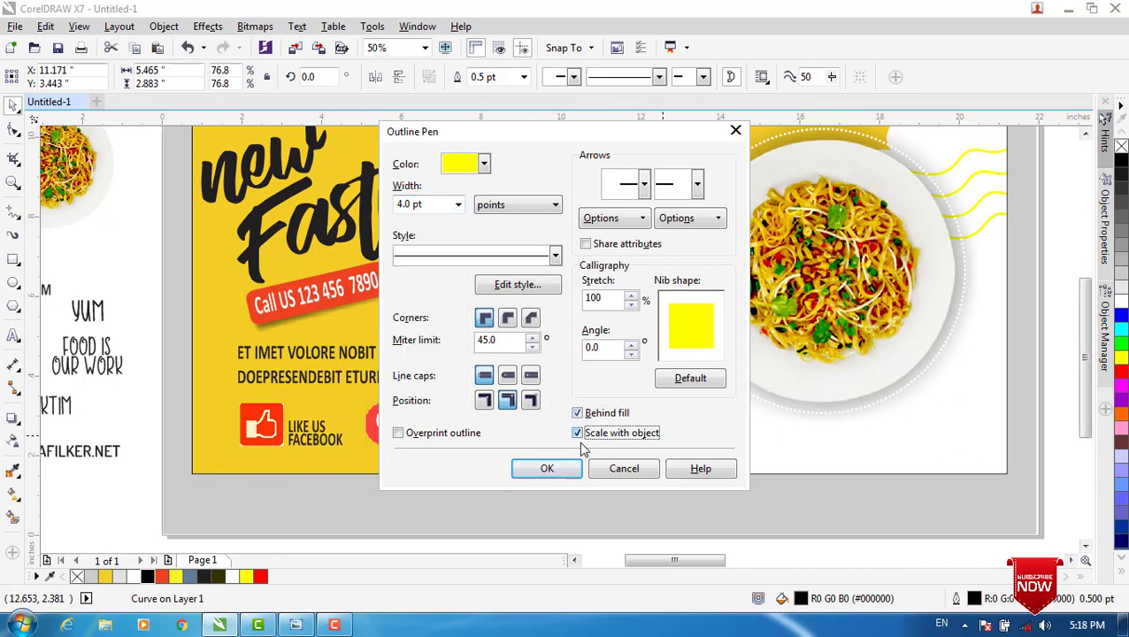
{"action": "left_click", "coordinate": [574, 471]}
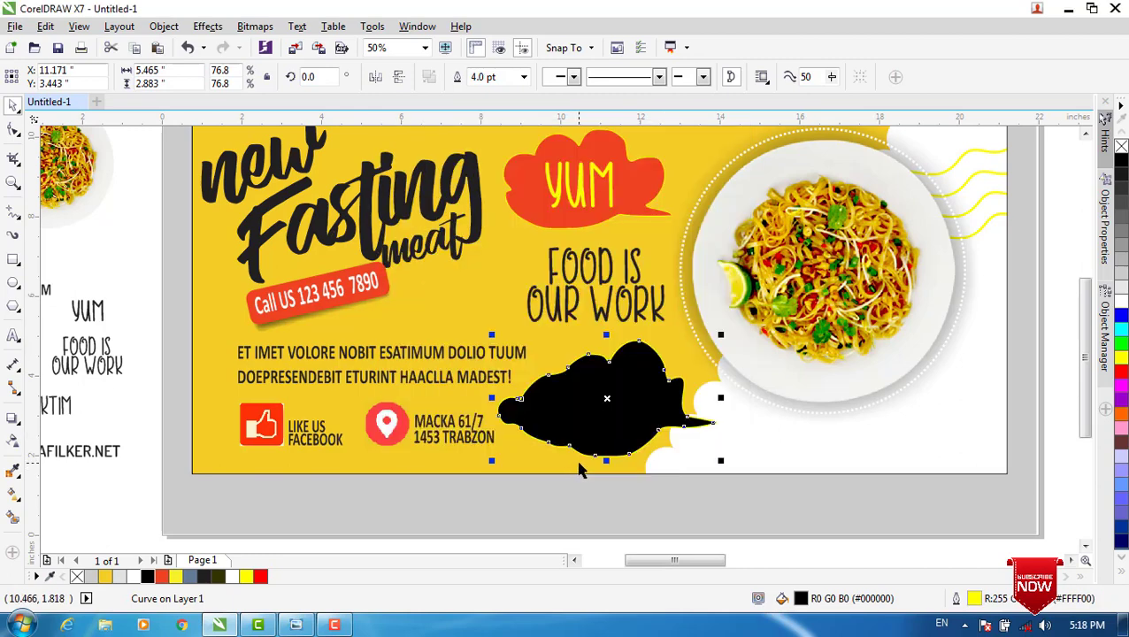
- Place a copy of the ACIKTIM text centred on the black bubble at about 73 pt and colour it yellow
{"action": "left_click_drag", "start_coordinate": [55, 405], "coordinate": [677, 433]}
{"action": "mouse_move", "coordinate": [622, 409]}
{"action": "left_mouse_down"}
{"action": "mouse_move", "coordinate": [607, 398]}
{"action": "mouse_move", "coordinate": [612, 408]}
{"action": "left_mouse_up"}
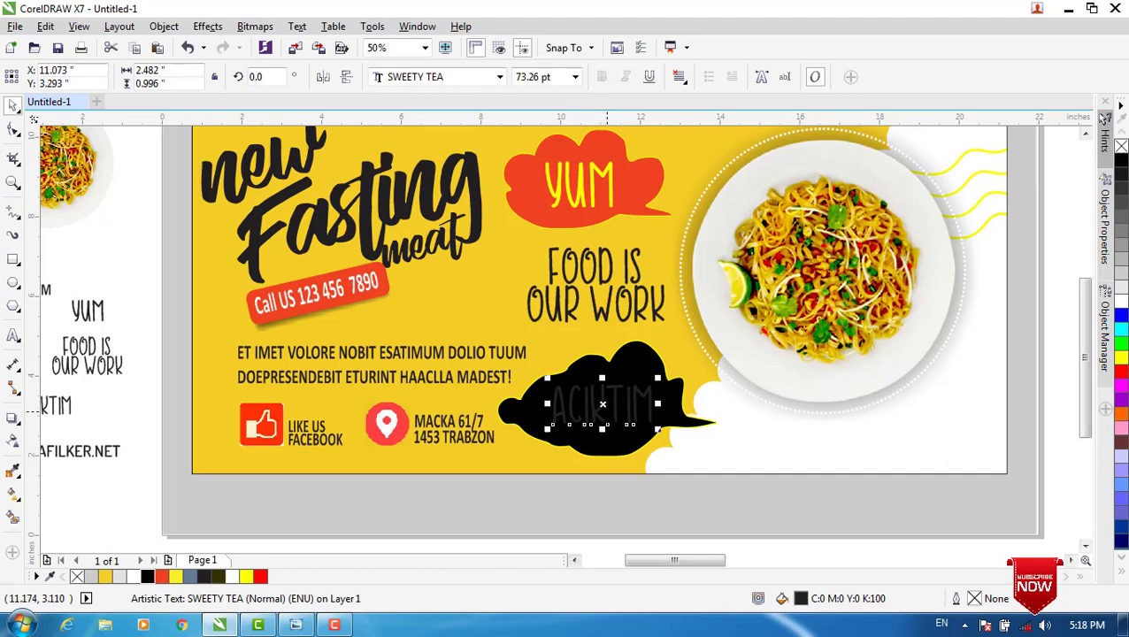
{"action": "left_click", "coordinate": [246, 576]}
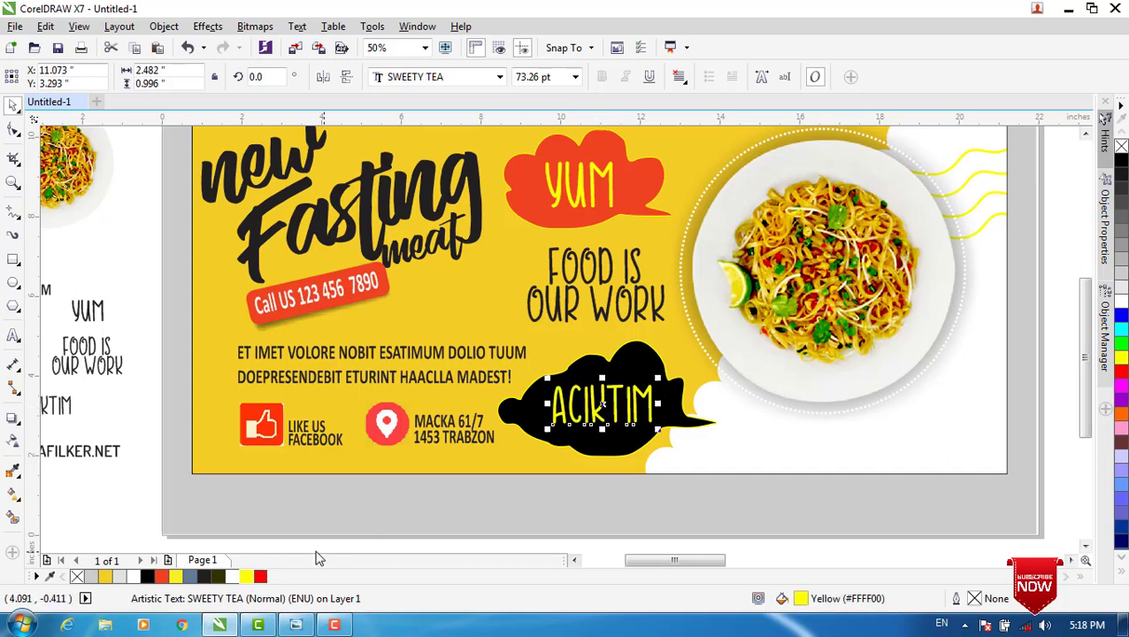
{"action": "scroll", "coordinate": [609, 511], "scroll_direction": "down", "scroll_amount": 1}
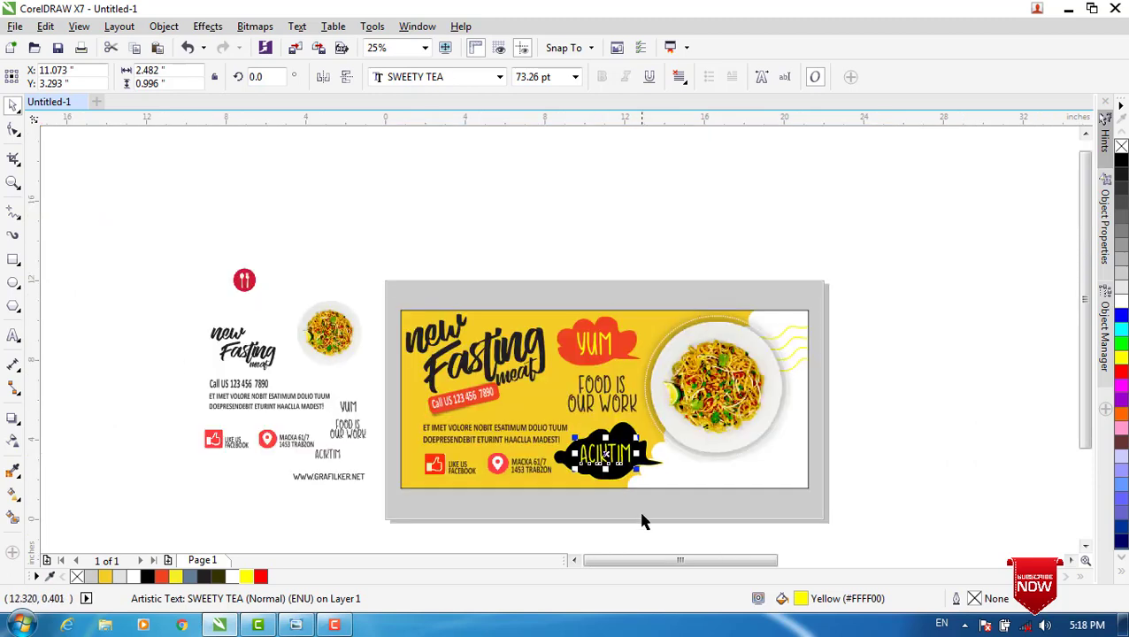
{"action": "scroll", "coordinate": [640, 519], "scroll_direction": "down", "scroll_amount": 1}
{"action": "left_click_drag", "start_coordinate": [728, 559], "coordinate": [779, 564]}
{"action": "left_click", "coordinate": [985, 430]}
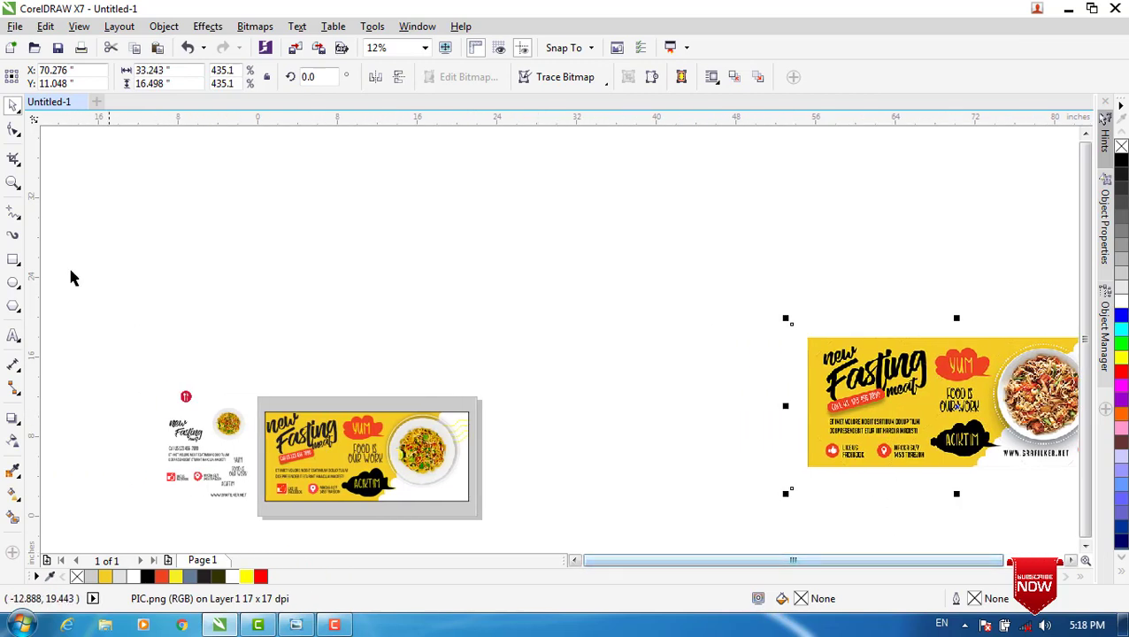
{"action": "left_click", "coordinate": [14, 182]}
{"action": "left_click_drag", "start_coordinate": [125, 370], "coordinate": [497, 537]}
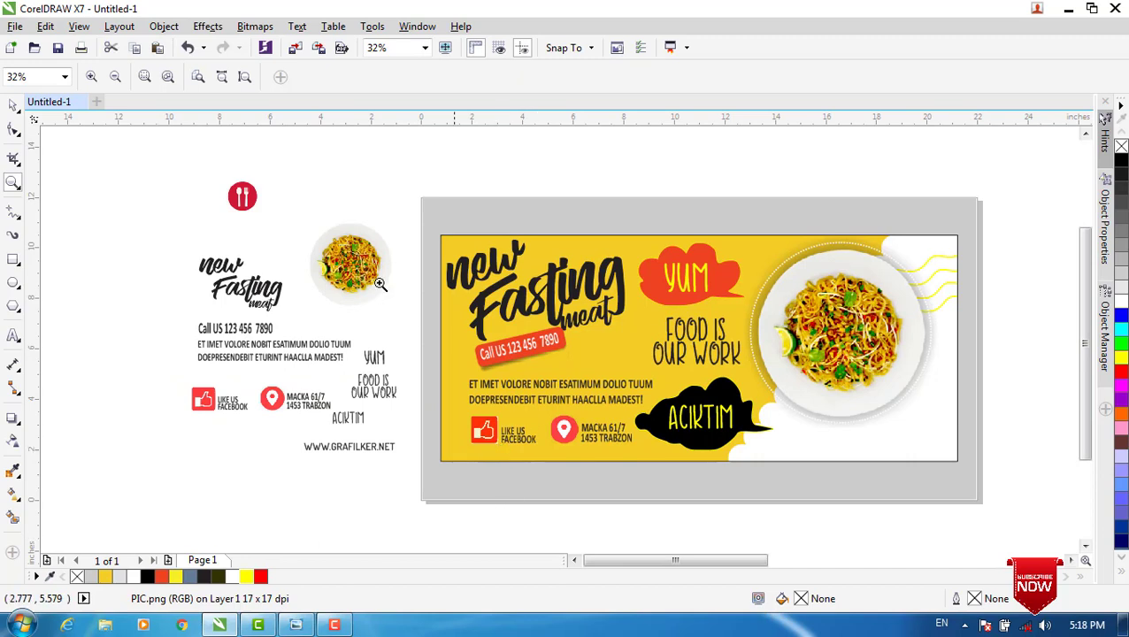
{"action": "left_click", "coordinate": [13, 104]}
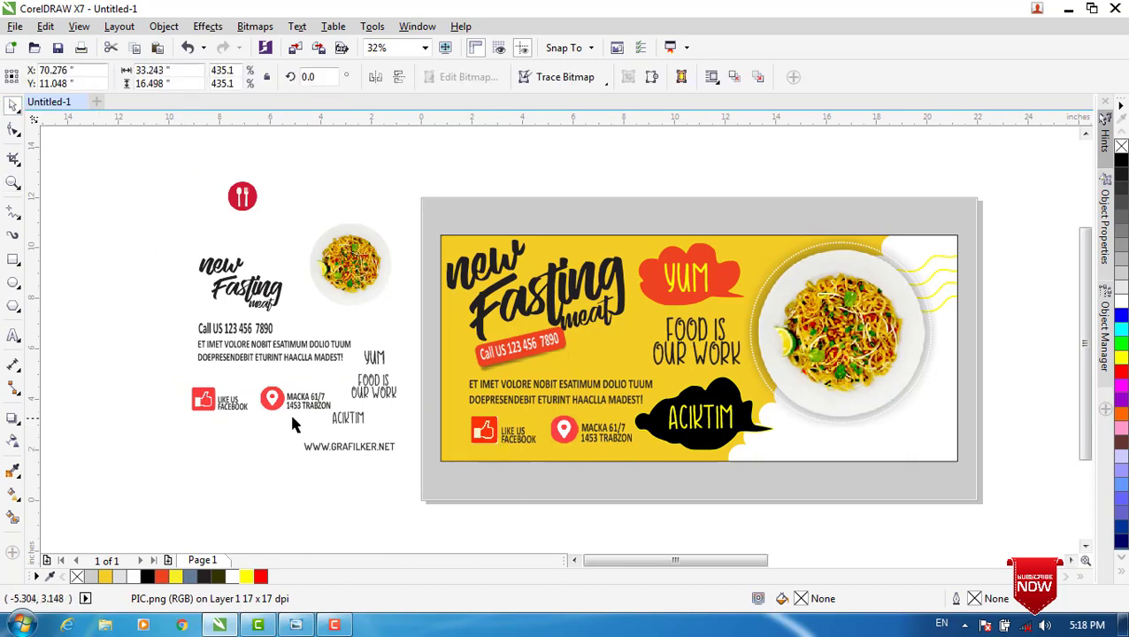
{"action": "left_click", "coordinate": [325, 451]}
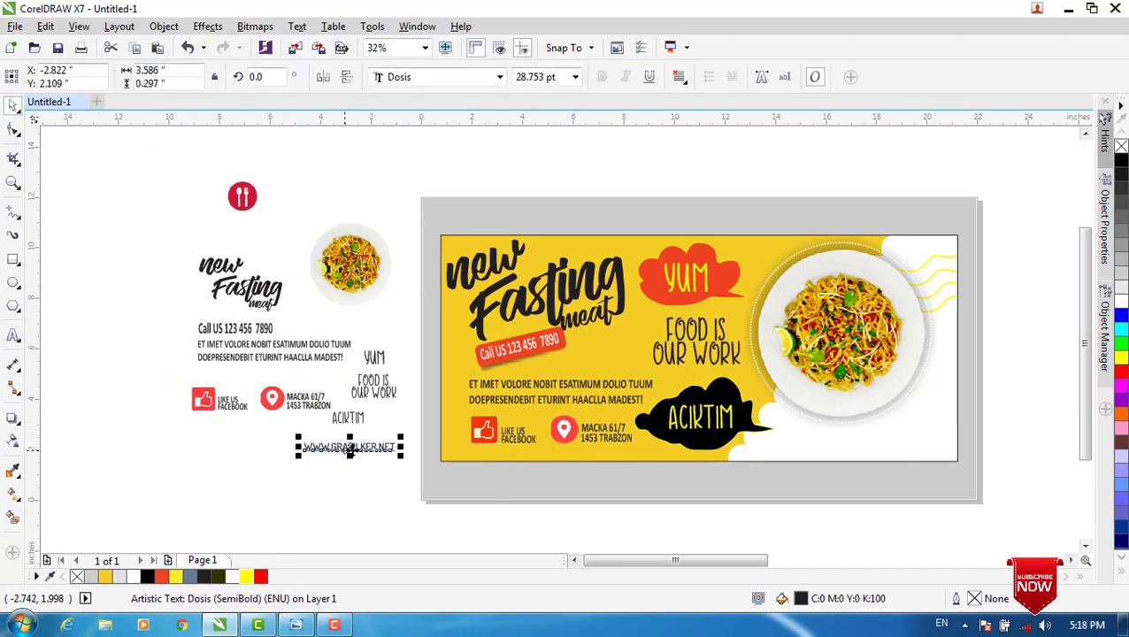
{"action": "left_click_drag", "start_coordinate": [350, 449], "coordinate": [904, 468]}
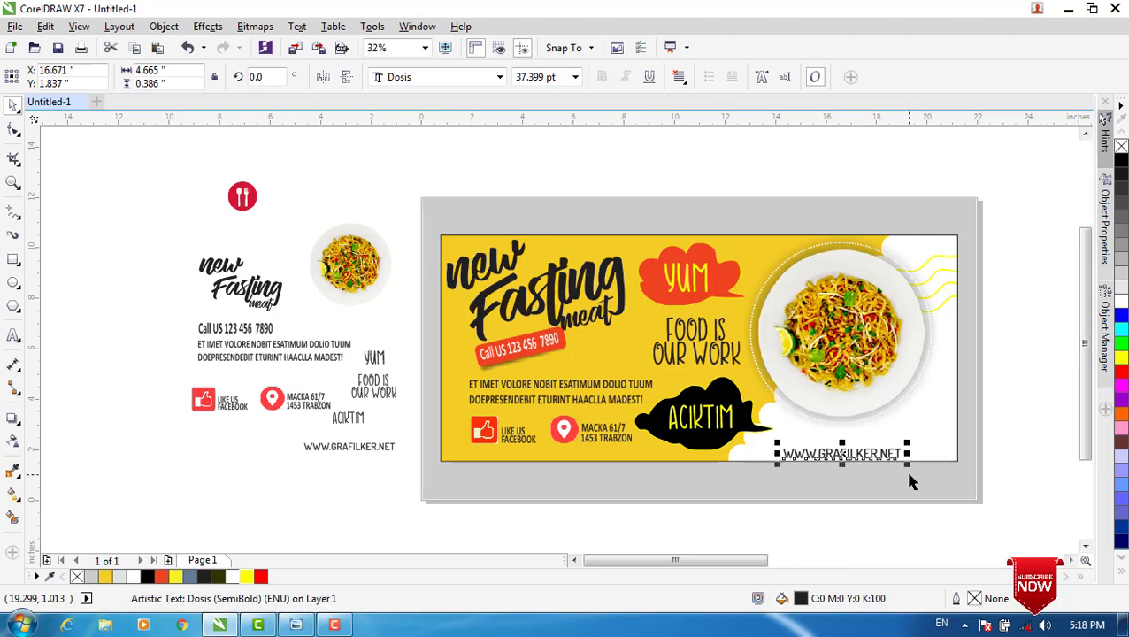
{"action": "left_click", "coordinate": [864, 532]}
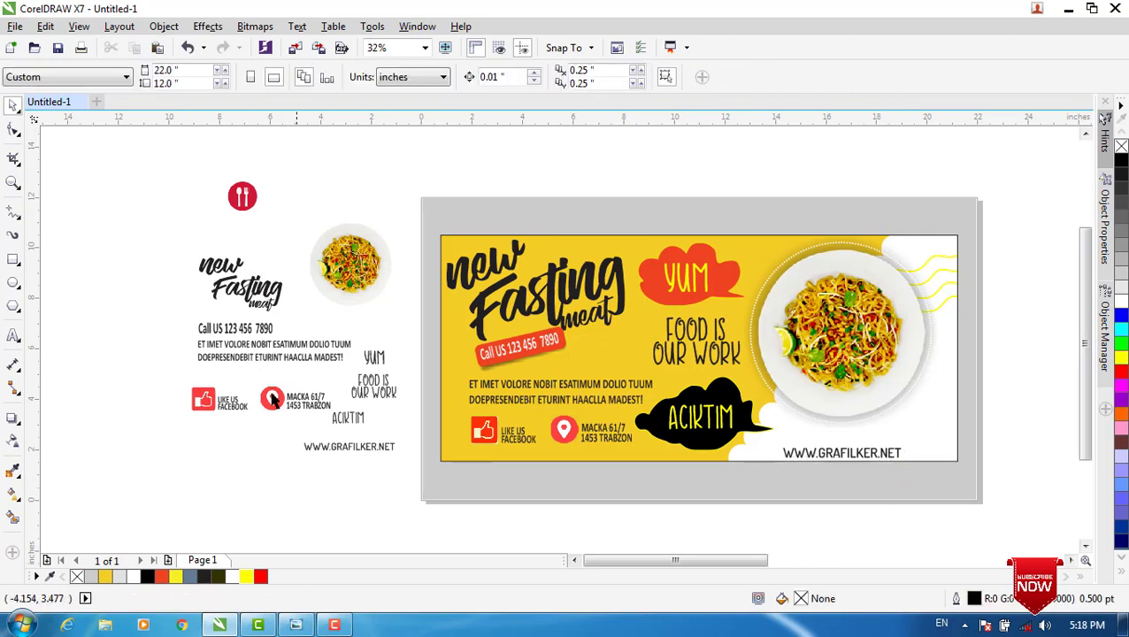
- Place a copy of the red fork-and-spoon icon in the banner's lower right corner, beside the website address
{"action": "left_click", "coordinate": [241, 199]}
{"action": "left_click_drag", "start_coordinate": [242, 196], "coordinate": [921, 442]}
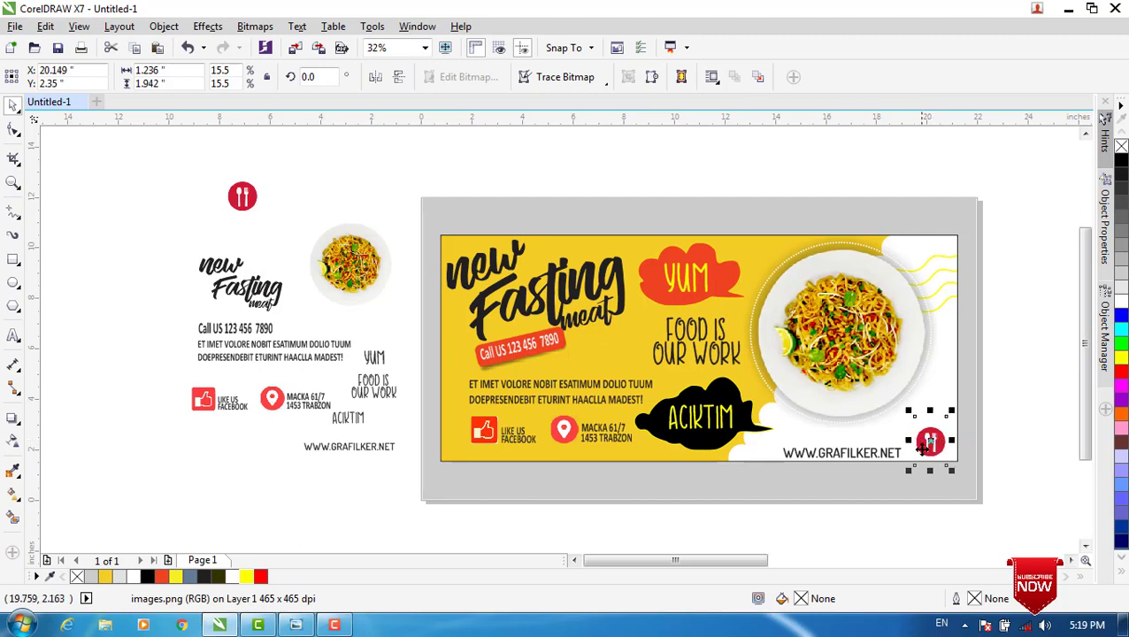
{"action": "left_click", "coordinate": [783, 521]}
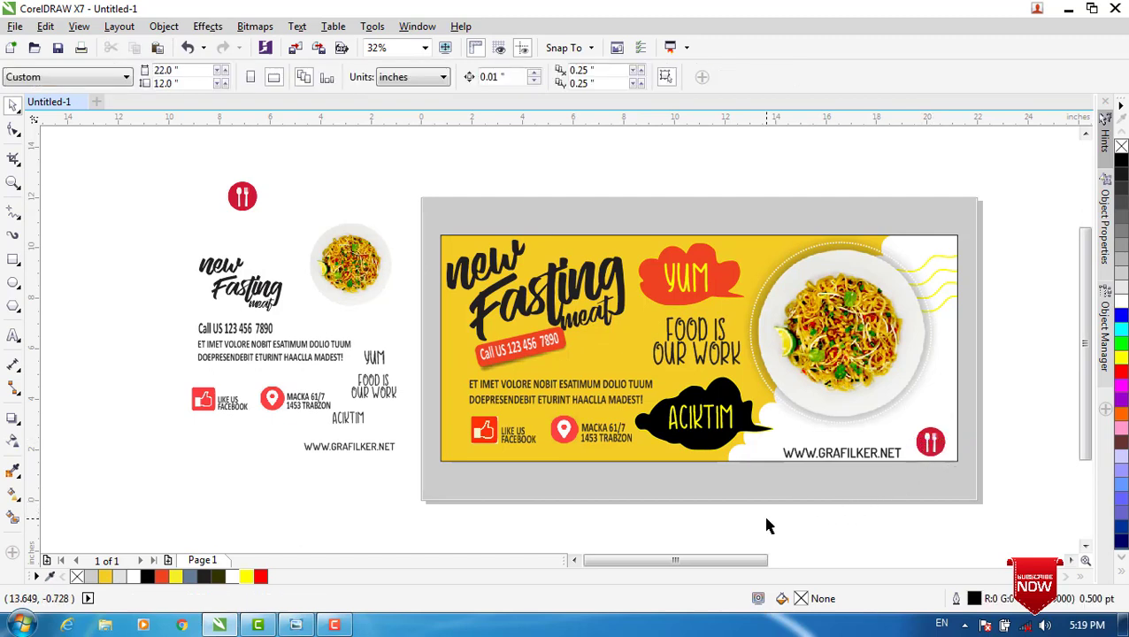
{"action": "left_click", "coordinate": [12, 179]}
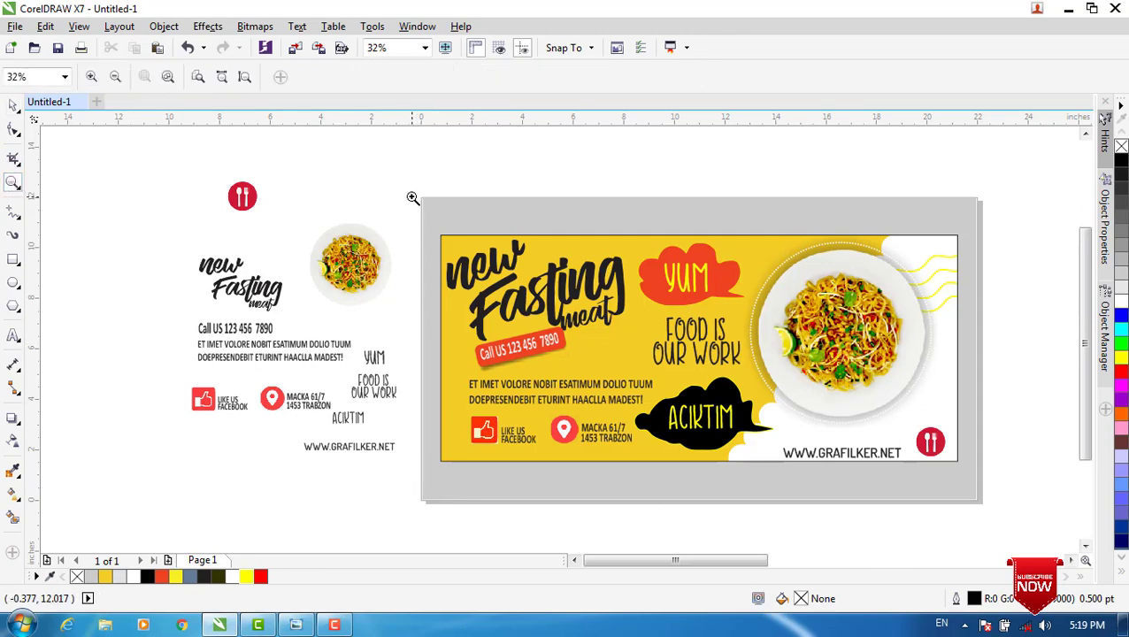
- Give both lines of the FOOD IS OUR WORK text a yellow 2.0 pt outline behind the fill that scales with the object
{"action": "left_click_drag", "start_coordinate": [412, 199], "coordinate": [981, 512]}
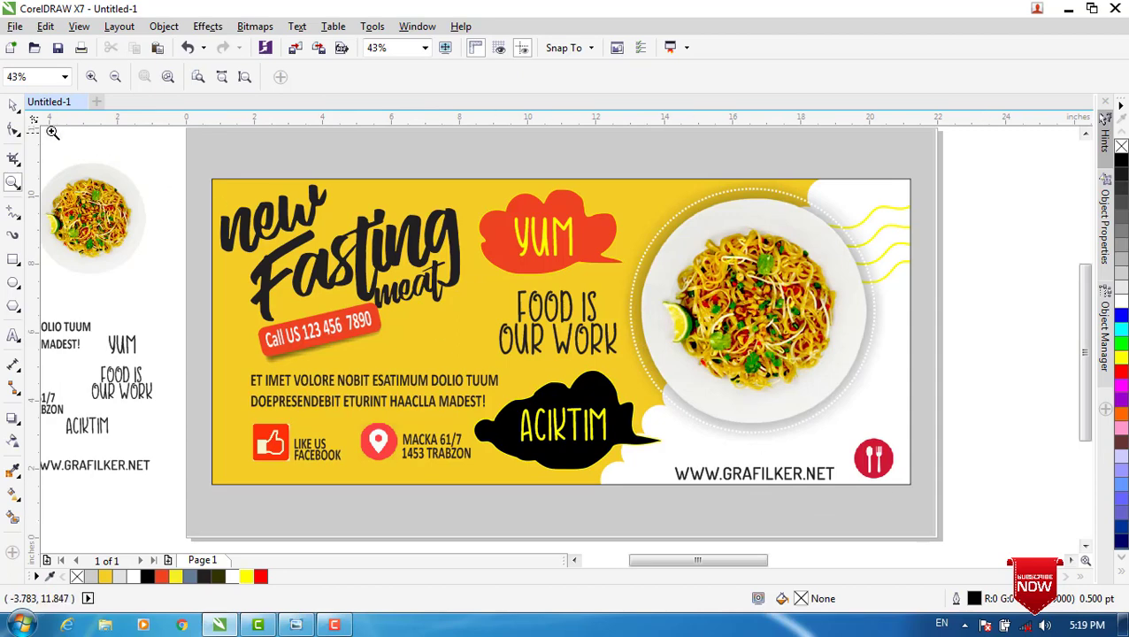
{"action": "left_click", "coordinate": [14, 104]}
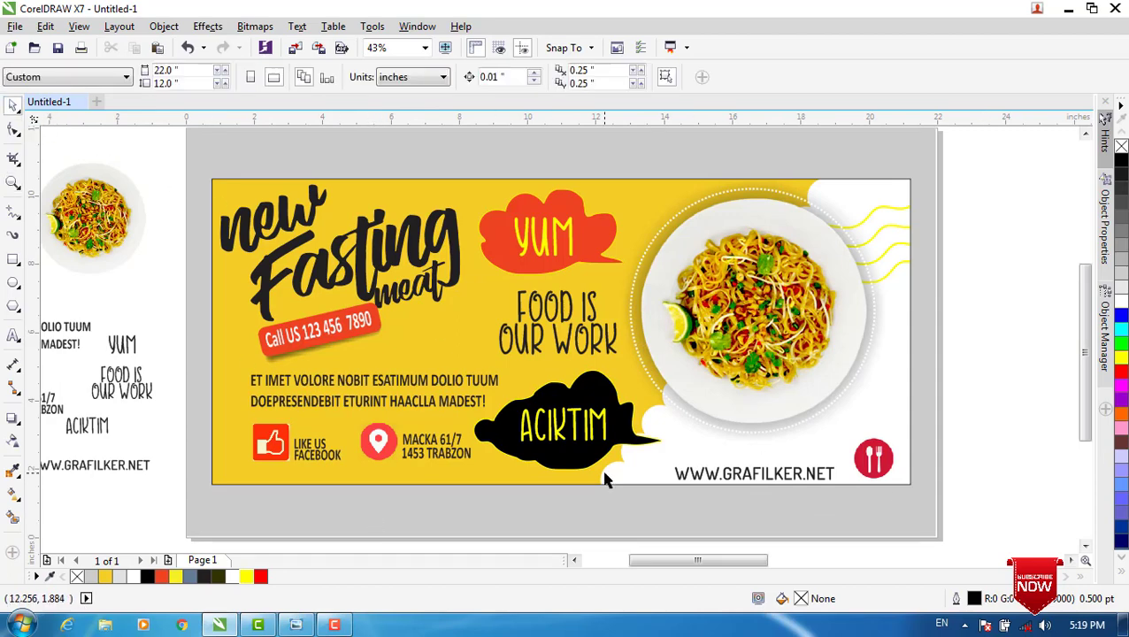
{"action": "scroll", "coordinate": [561, 326], "scroll_direction": "up", "scroll_amount": 2}
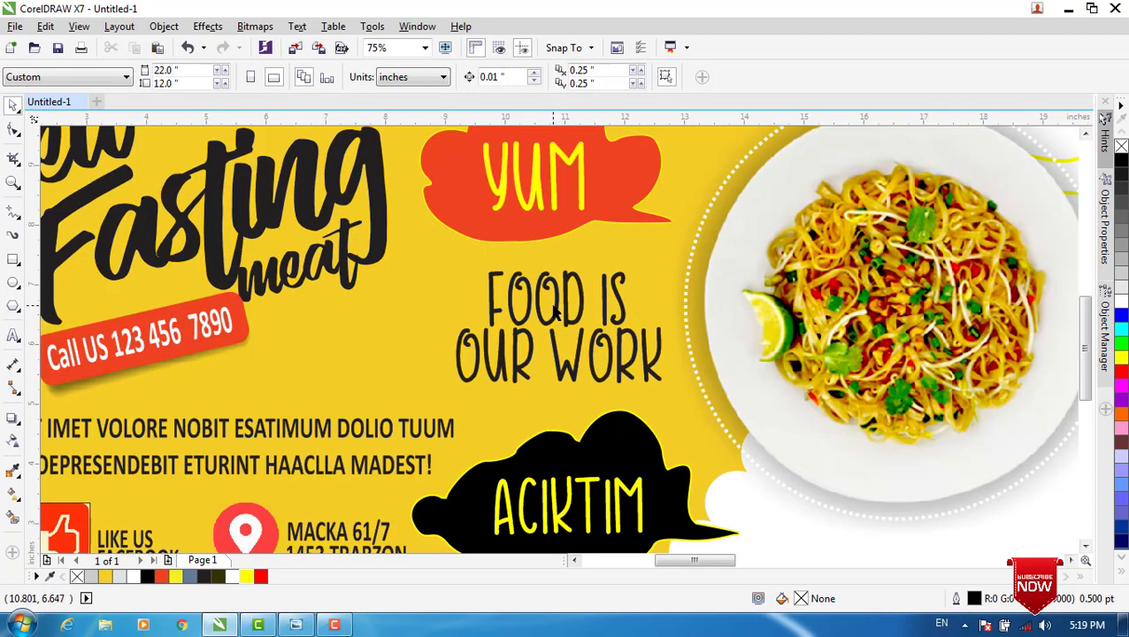
{"action": "left_click", "coordinate": [559, 303]}
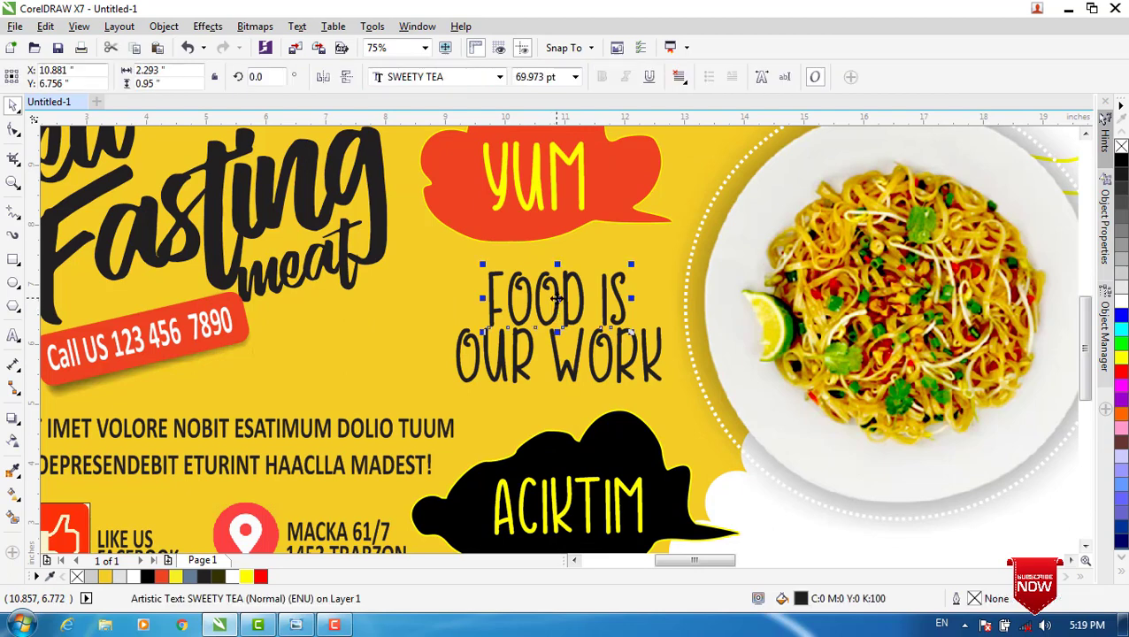
{"action": "left_click", "coordinate": [563, 370], "text": "shift"}
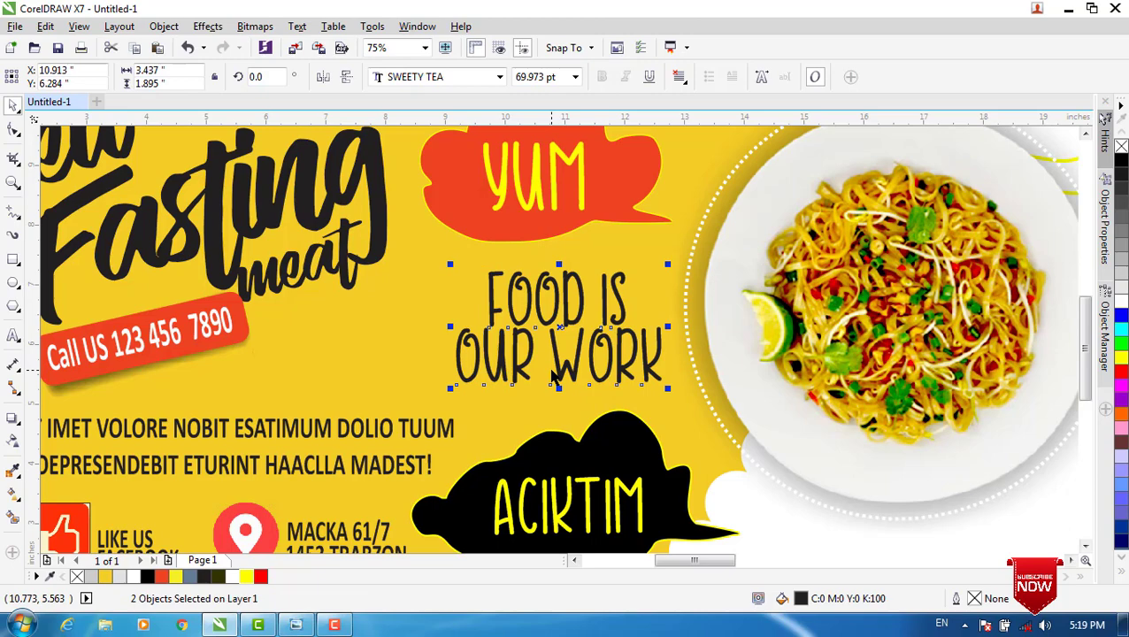
{"action": "key", "text": "F12"}
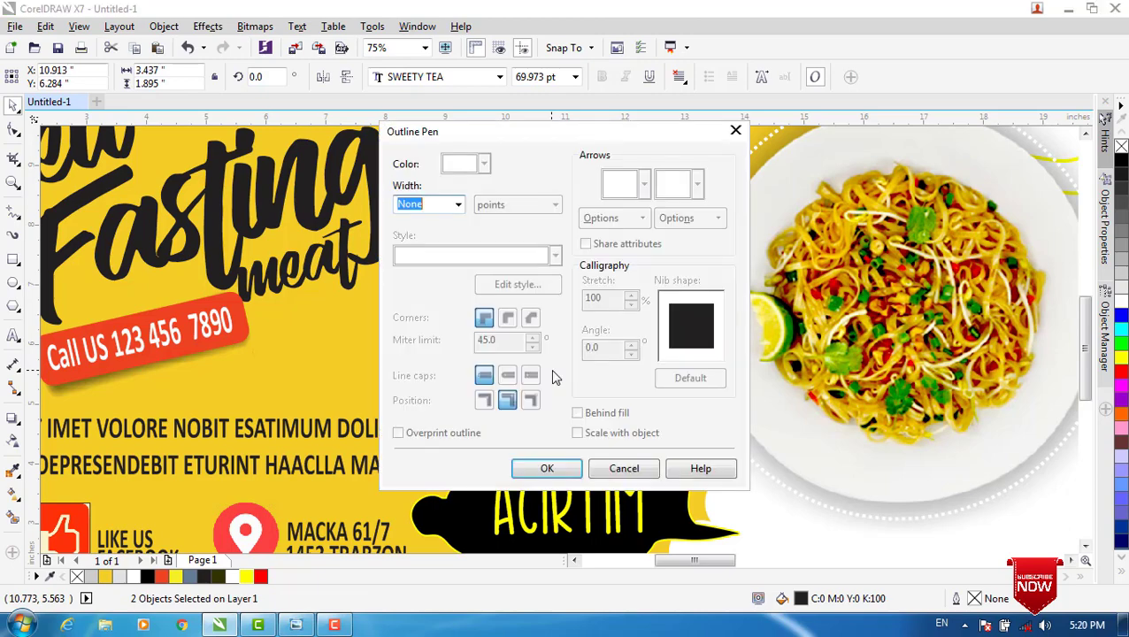
{"action": "left_click", "coordinate": [457, 206]}
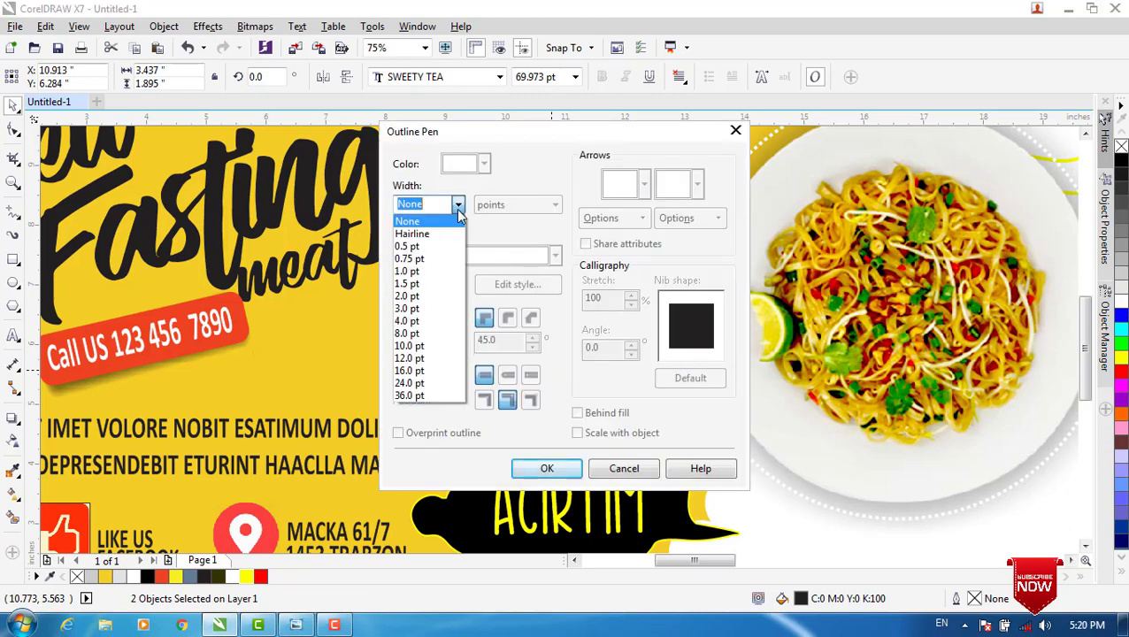
{"action": "left_click", "coordinate": [435, 297]}
{"action": "left_click", "coordinate": [484, 165]}
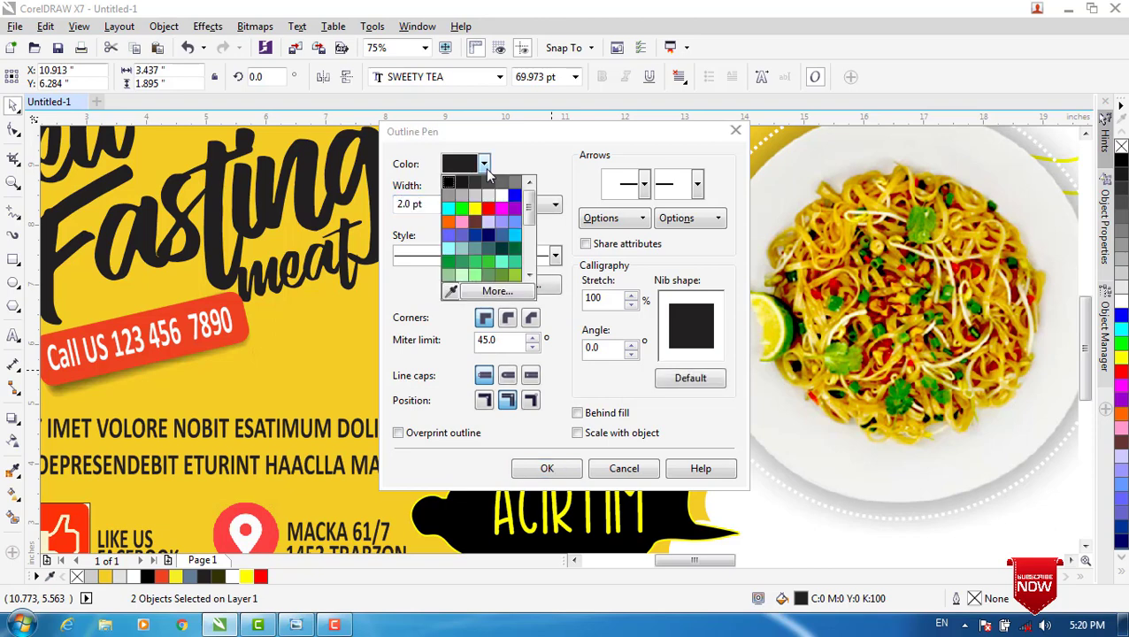
{"action": "left_click", "coordinate": [476, 210]}
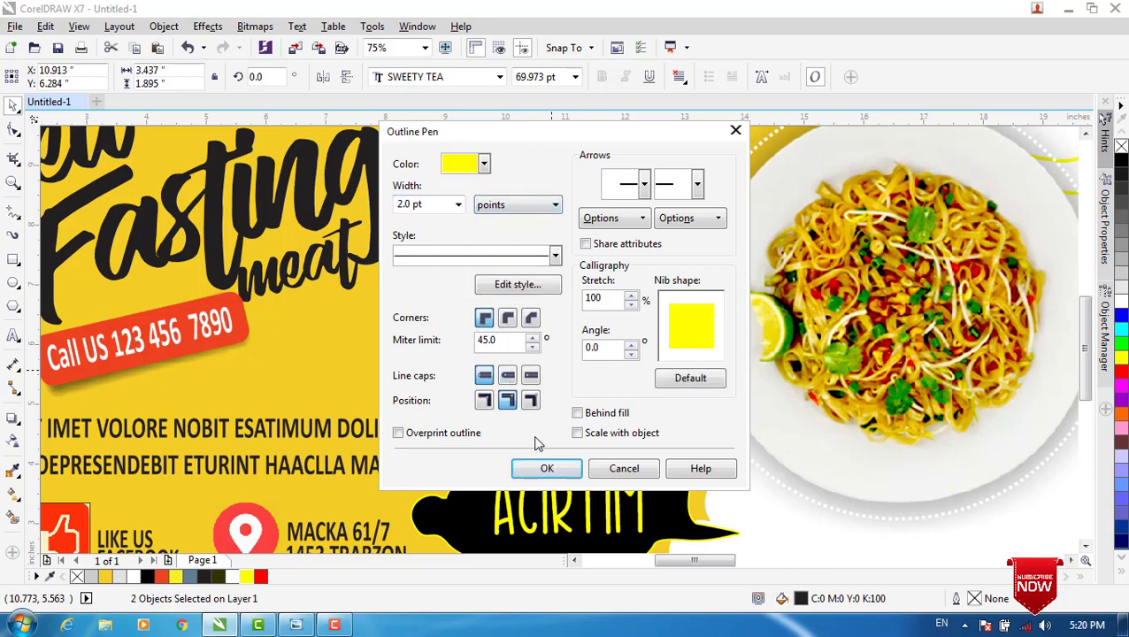
{"action": "left_click", "coordinate": [577, 414]}
{"action": "left_click", "coordinate": [566, 469]}
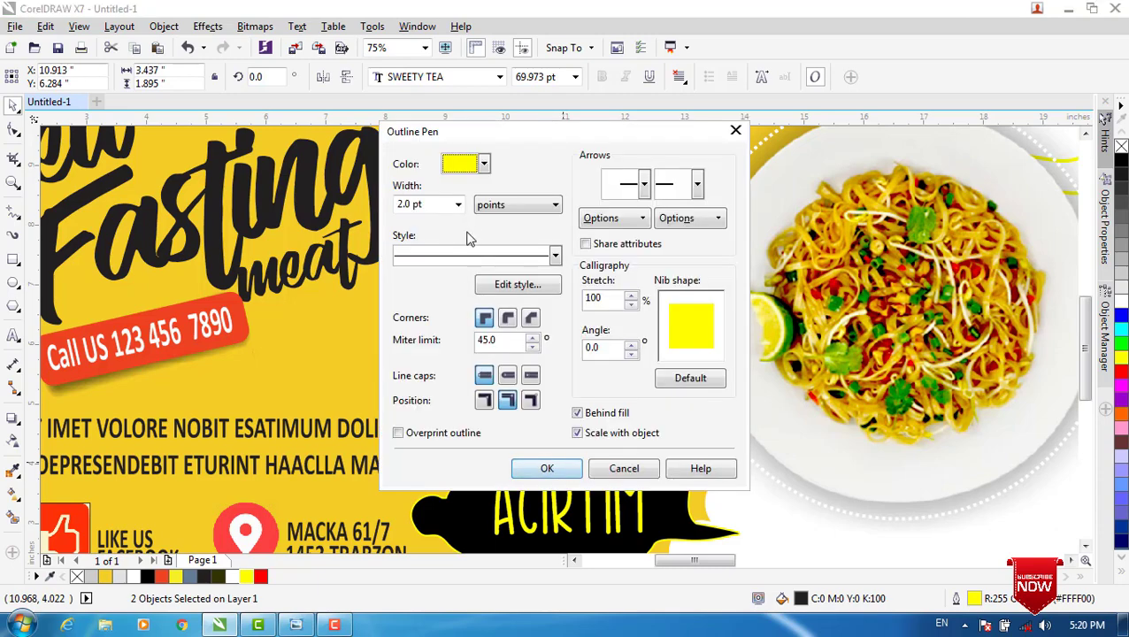
- Set the outline width of the FOOD IS OUR WORK text to 4.0 pt
{"action": "left_click", "coordinate": [457, 204]}
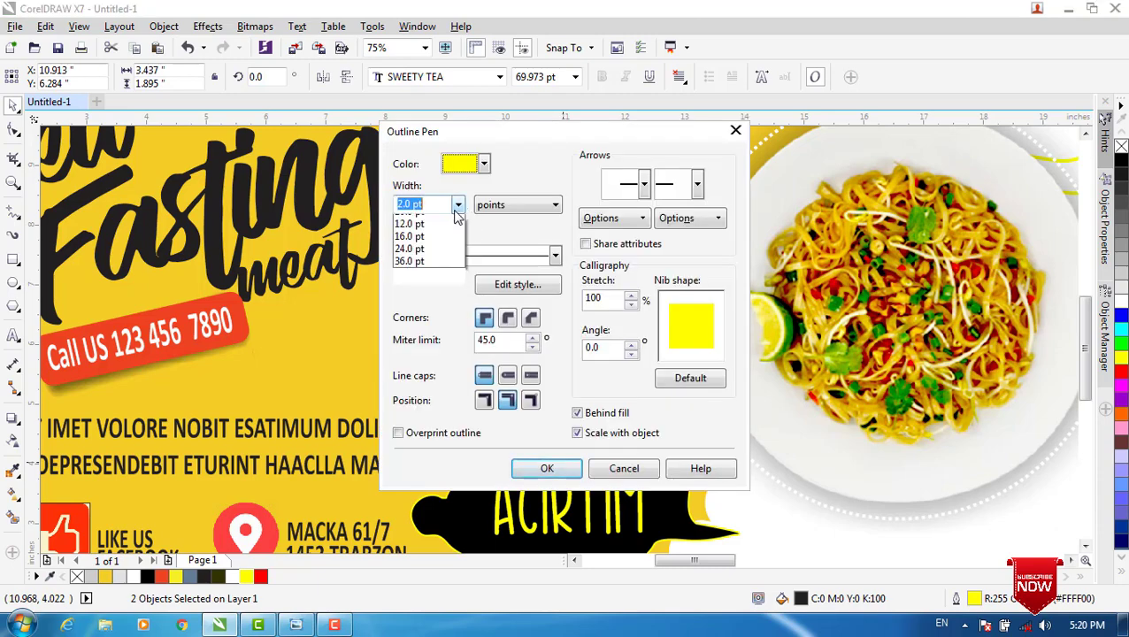
{"action": "left_click", "coordinate": [432, 322]}
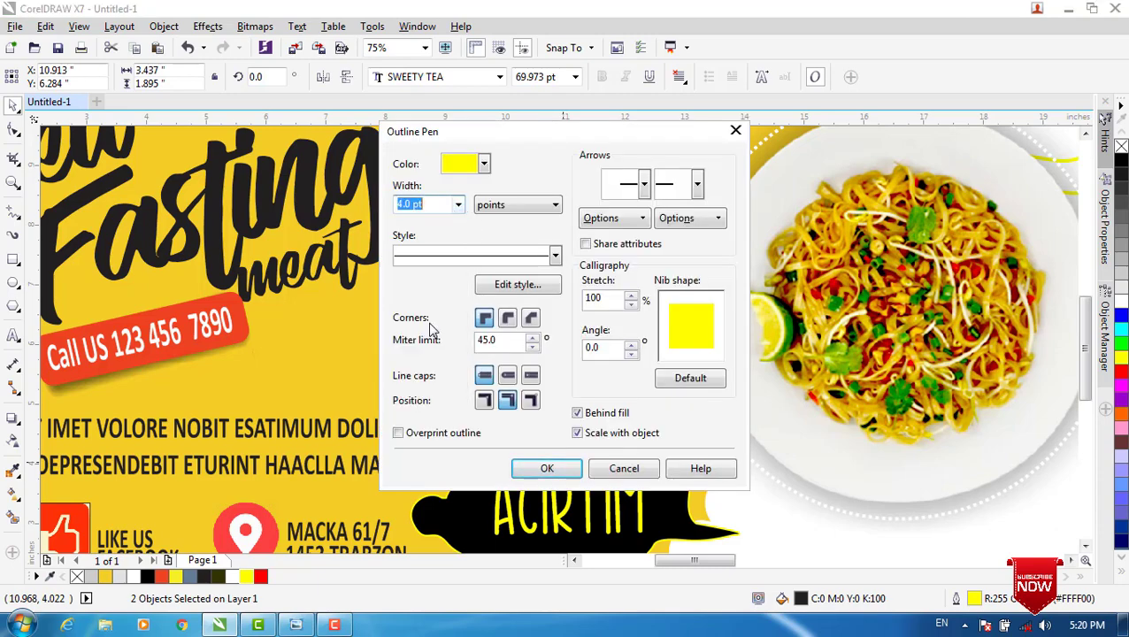
{"action": "left_click", "coordinate": [575, 471]}
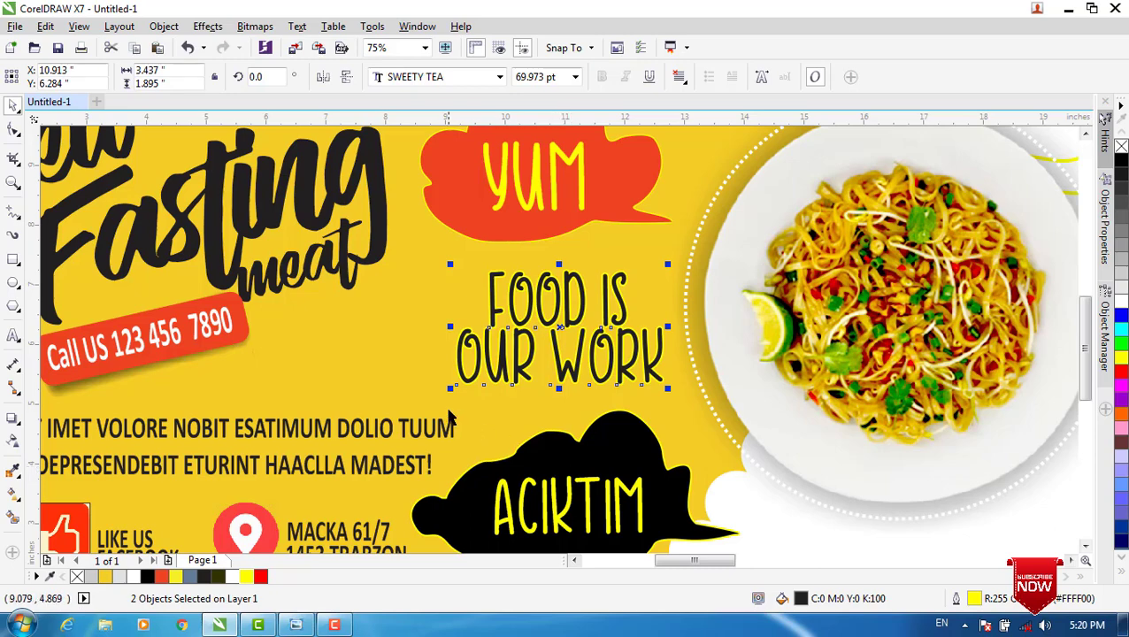
- Give the headline words "new" and "Fasting" a yellow 4.0 pt outline behind the fill that scales with the object
{"action": "scroll", "coordinate": [482, 425], "scroll_direction": "down", "scroll_amount": 1}
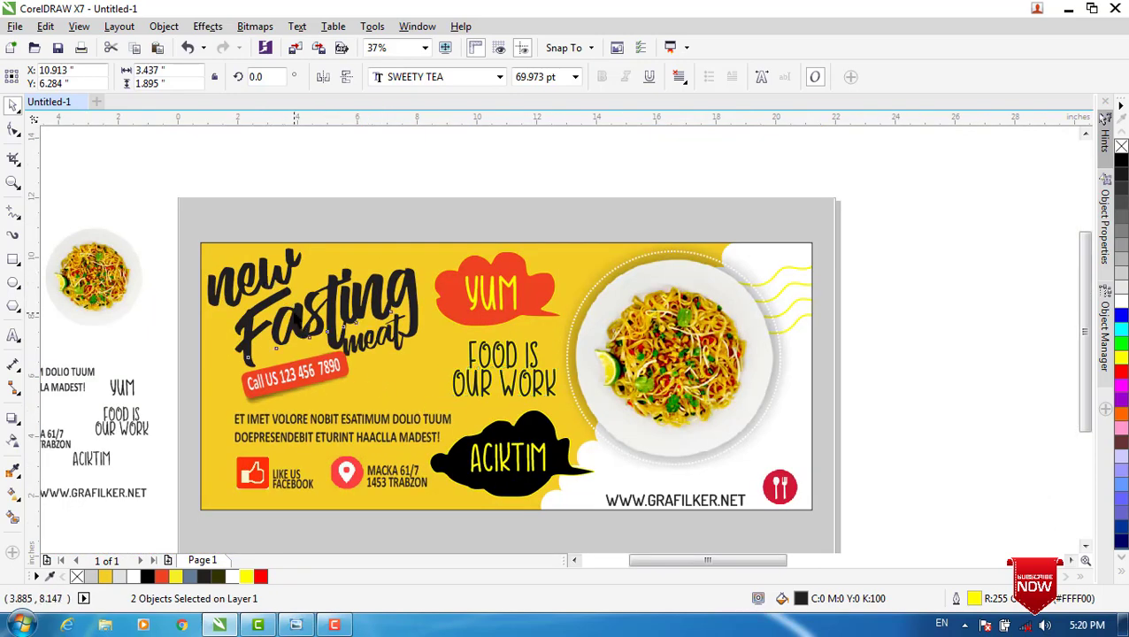
{"action": "left_click", "coordinate": [299, 311]}
{"action": "scroll", "coordinate": [326, 371], "scroll_direction": "down", "scroll_amount": 3}
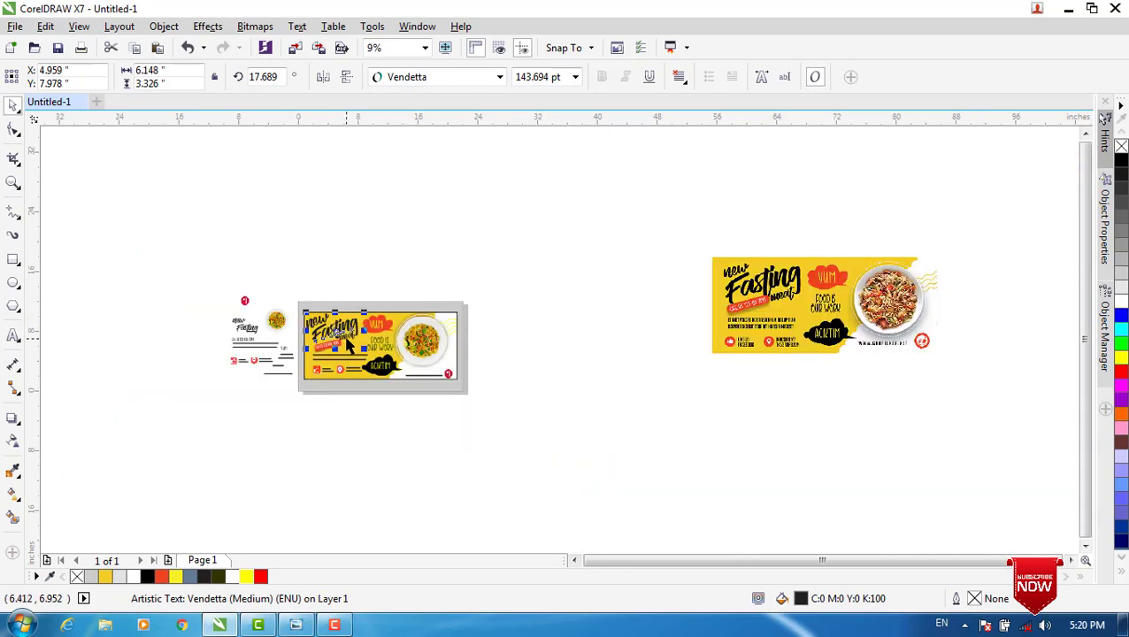
{"action": "scroll", "coordinate": [350, 345], "scroll_direction": "up", "scroll_amount": 3}
{"action": "scroll", "coordinate": [336, 345], "scroll_direction": "up", "scroll_amount": 2}
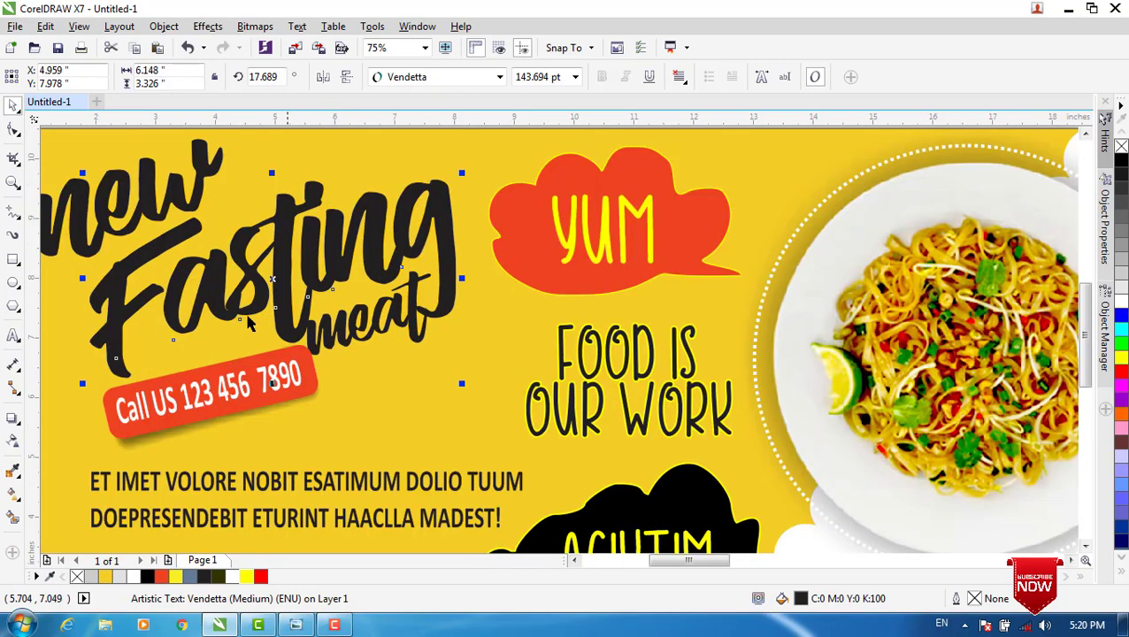
{"action": "left_click_drag", "start_coordinate": [713, 564], "coordinate": [698, 562]}
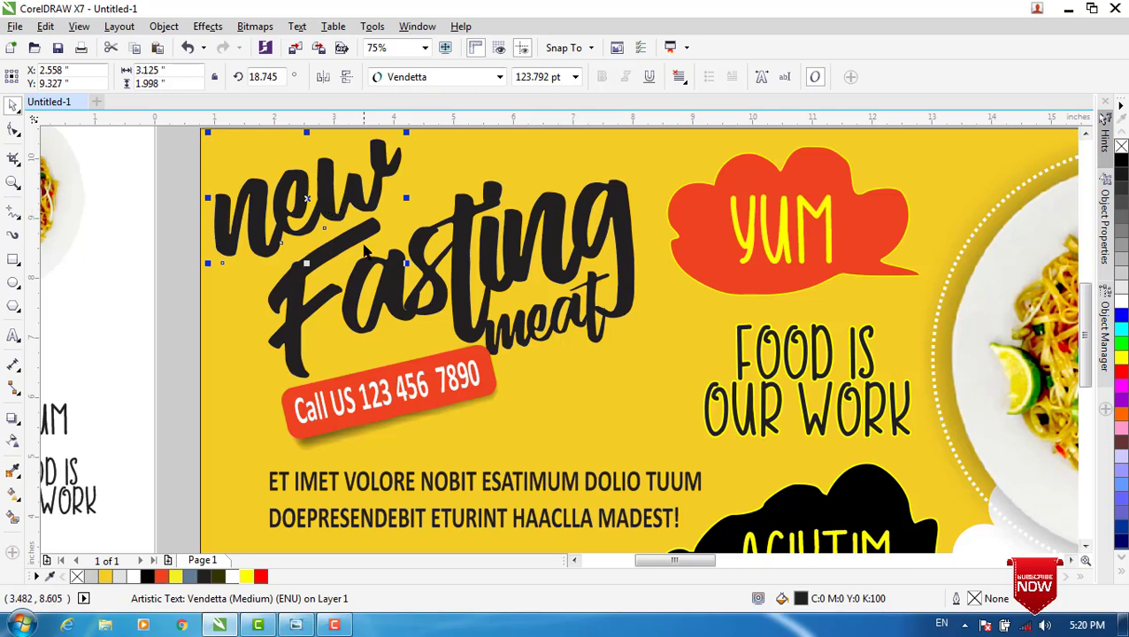
{"action": "left_click", "coordinate": [358, 233], "text": "shift"}
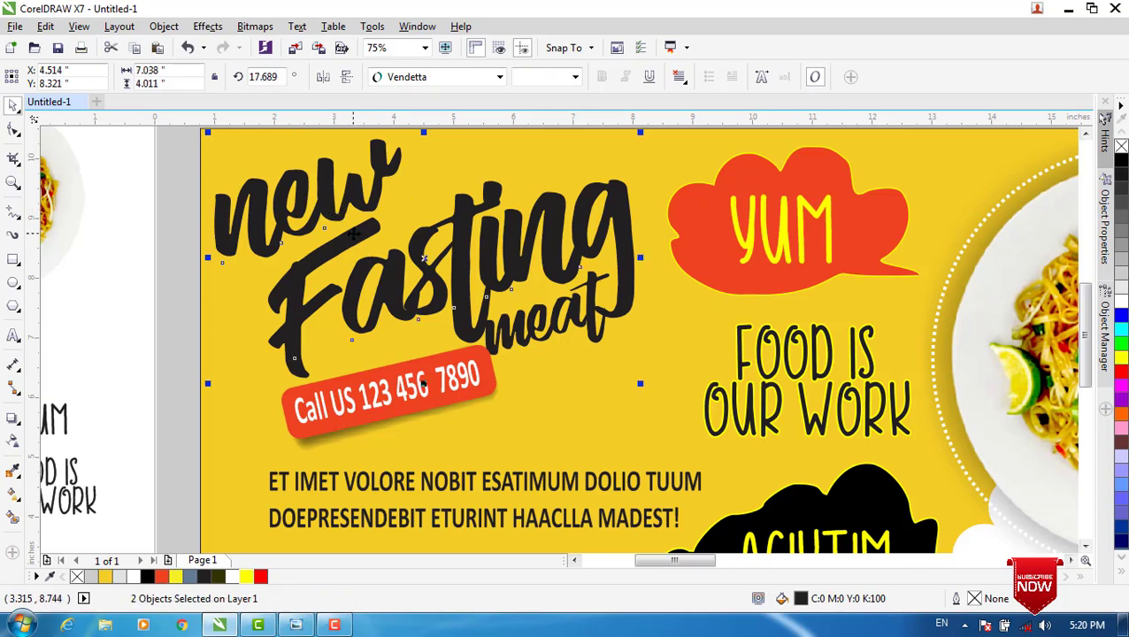
{"action": "key", "text": "F12"}
{"action": "left_click", "coordinate": [456, 204]}
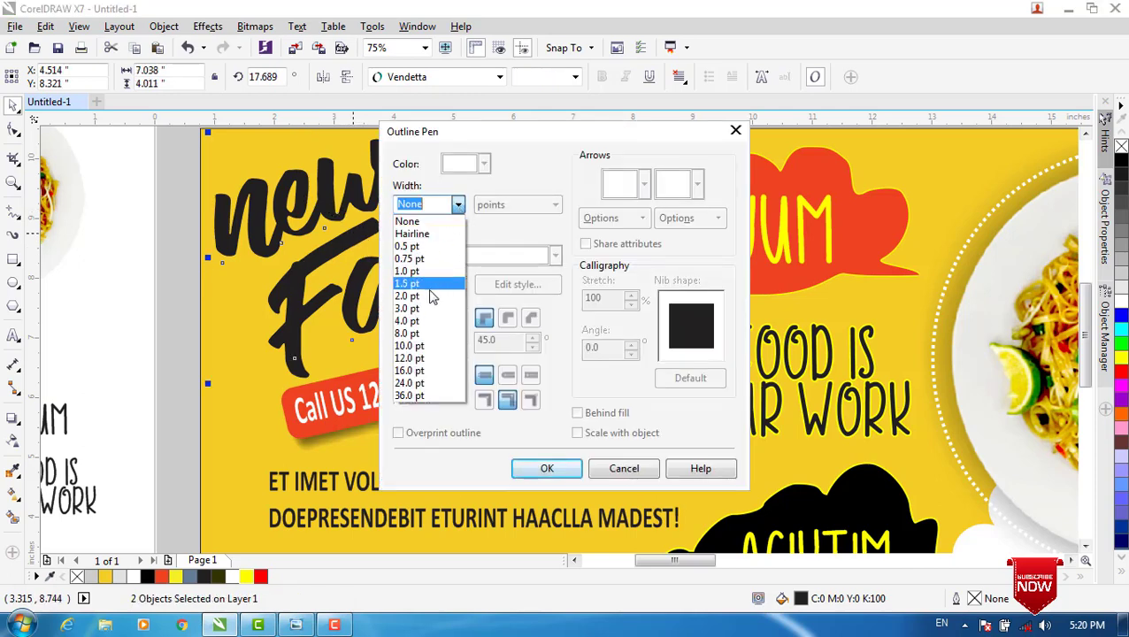
{"action": "left_click", "coordinate": [425, 321]}
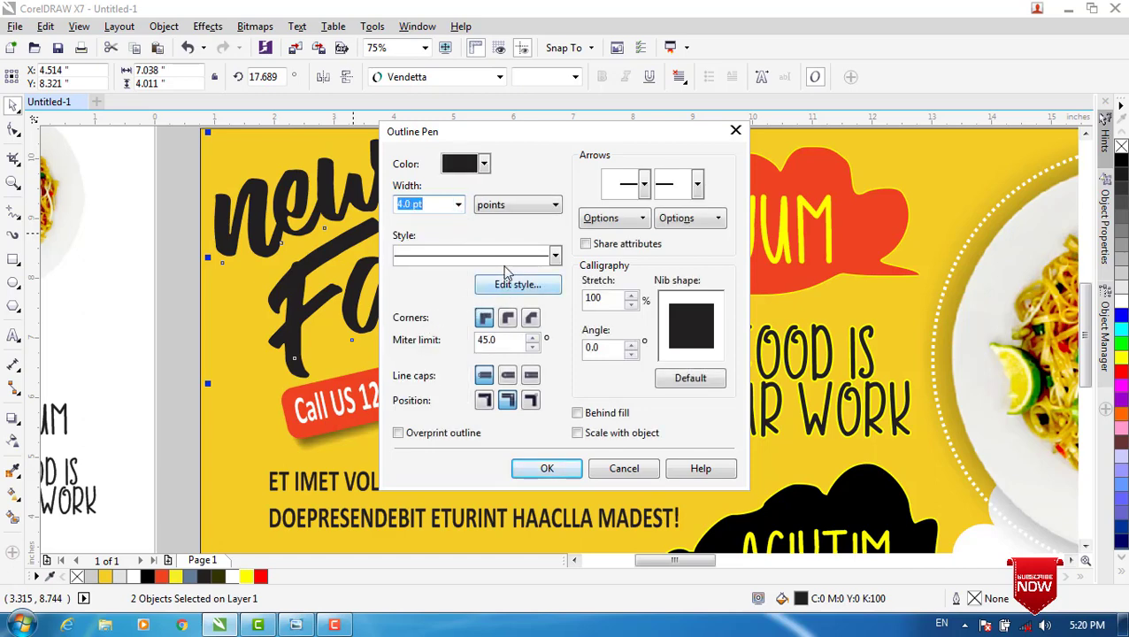
{"action": "left_click", "coordinate": [484, 164]}
{"action": "left_click", "coordinate": [474, 211]}
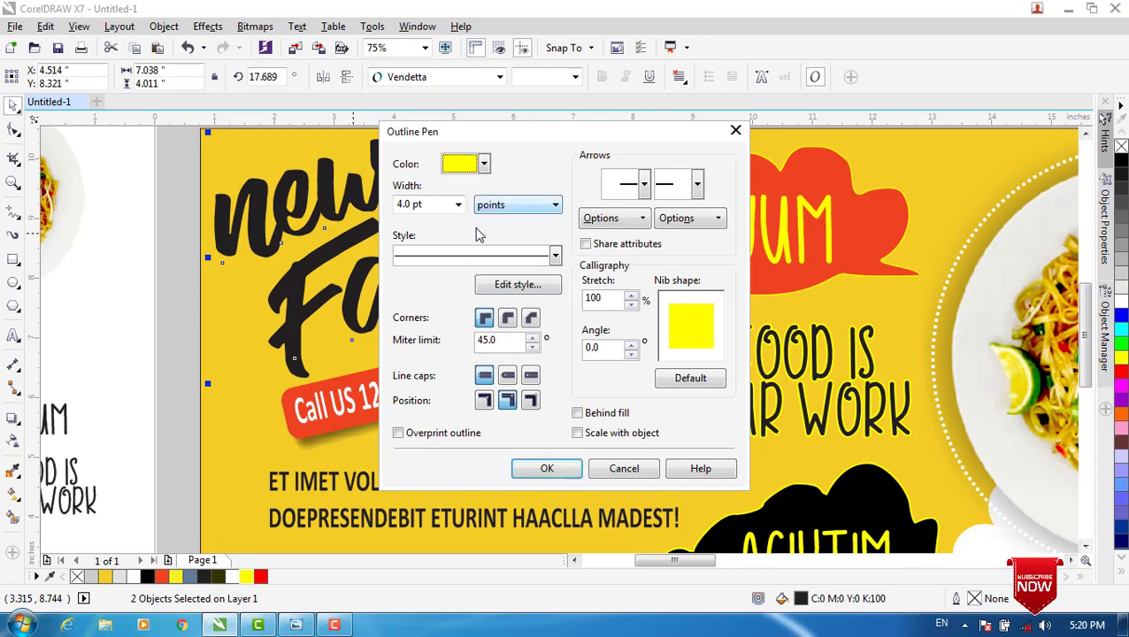
{"action": "left_click", "coordinate": [577, 413]}
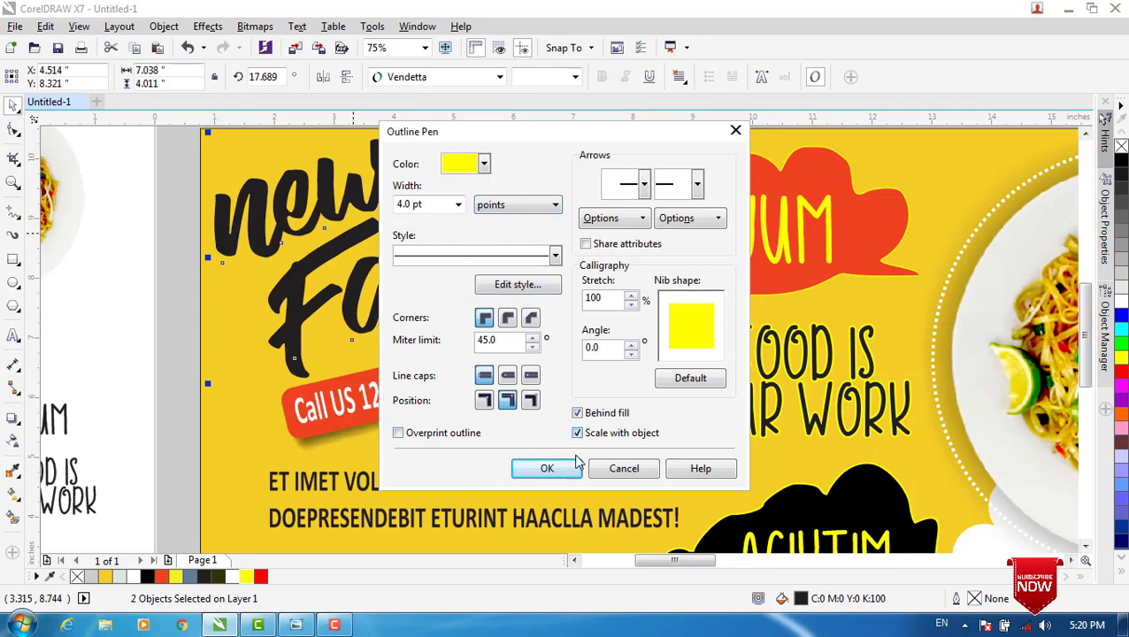
{"action": "left_click", "coordinate": [571, 467]}
- Remove the black outline from the banner's background PowerClip rectangle and deselect it
{"action": "scroll", "coordinate": [589, 434], "scroll_direction": "down", "scroll_amount": 1}
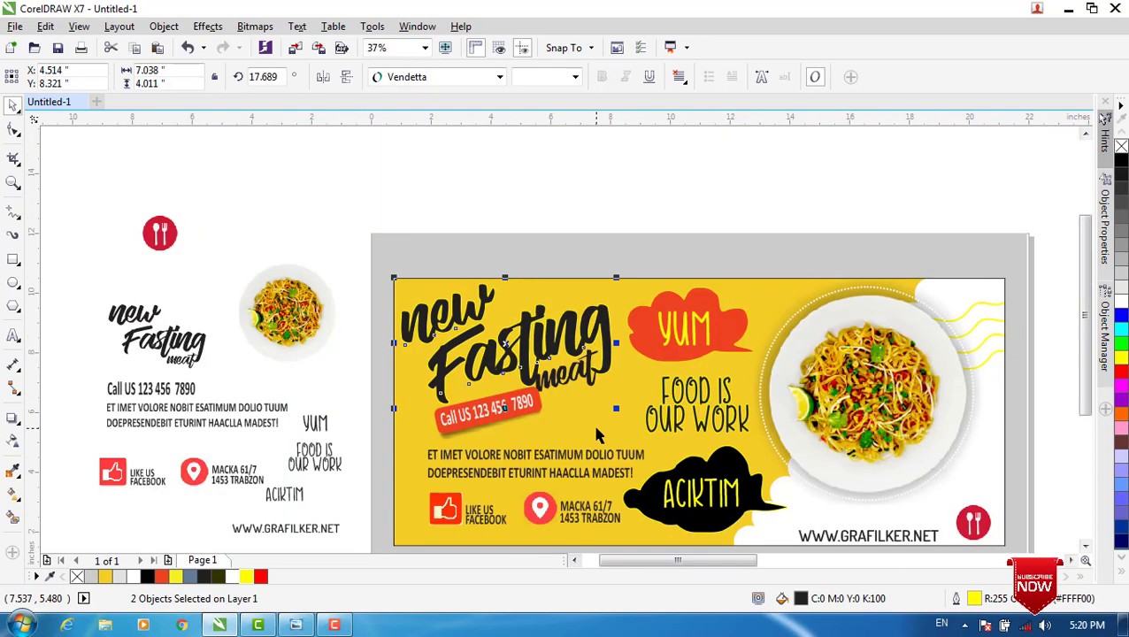
{"action": "left_click_drag", "start_coordinate": [689, 560], "coordinate": [698, 555]}
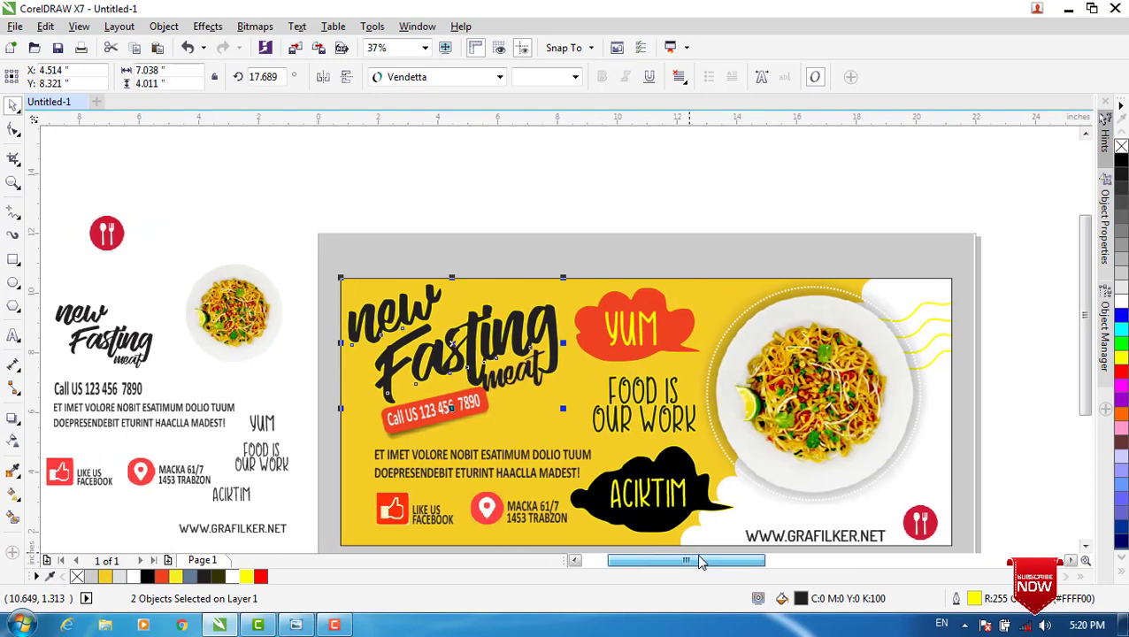
{"action": "left_click_drag", "start_coordinate": [1087, 292], "coordinate": [1092, 329]}
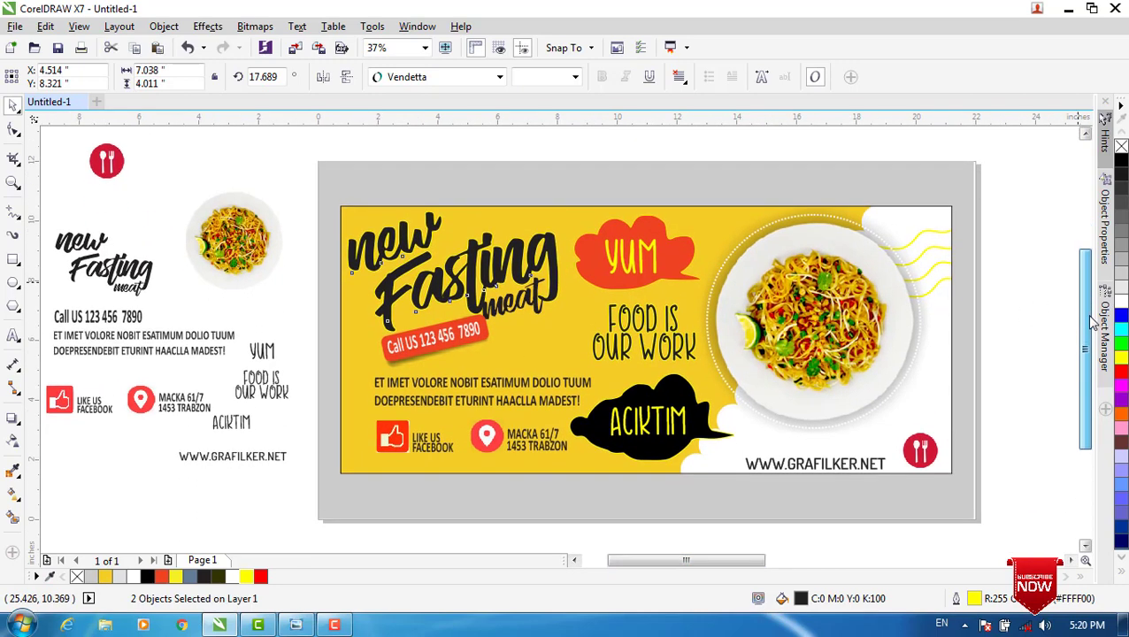
{"action": "left_click", "coordinate": [13, 182]}
{"action": "left_click_drag", "start_coordinate": [298, 188], "coordinate": [964, 494]}
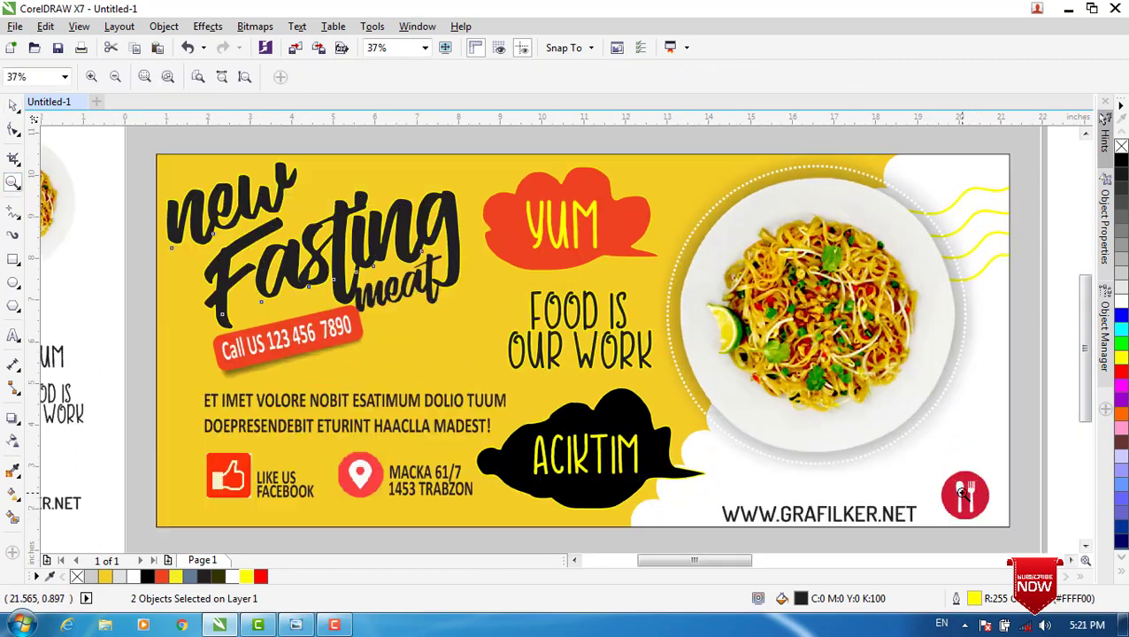
{"action": "left_click", "coordinate": [13, 104]}
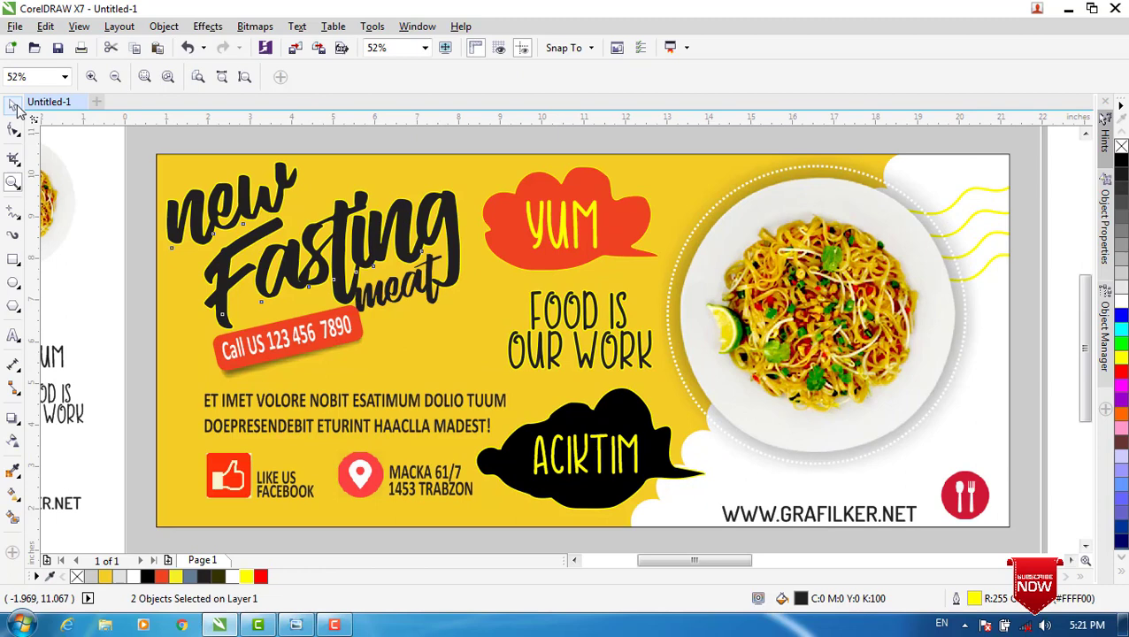
{"action": "left_click", "coordinate": [328, 168]}
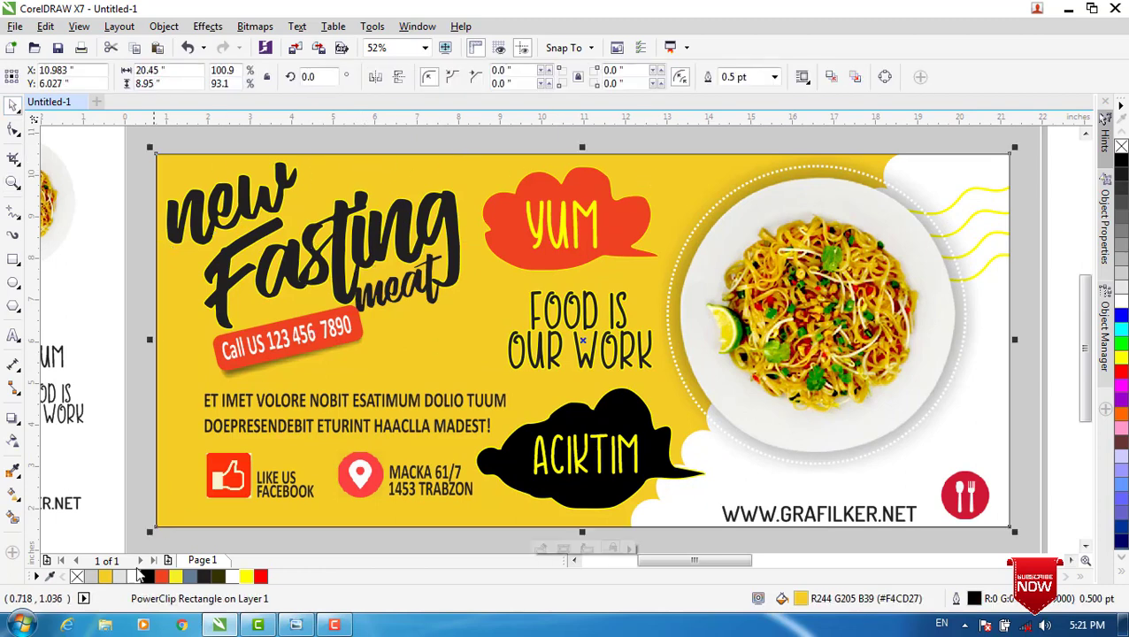
{"action": "left_click", "coordinate": [77, 576]}
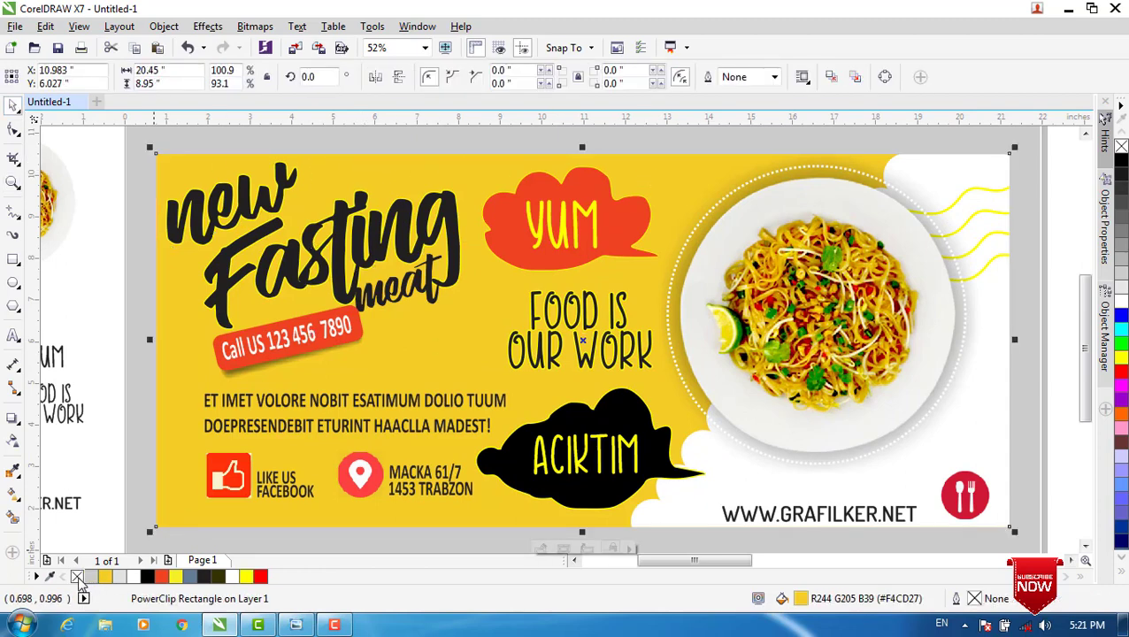
{"action": "left_click", "coordinate": [102, 513]}
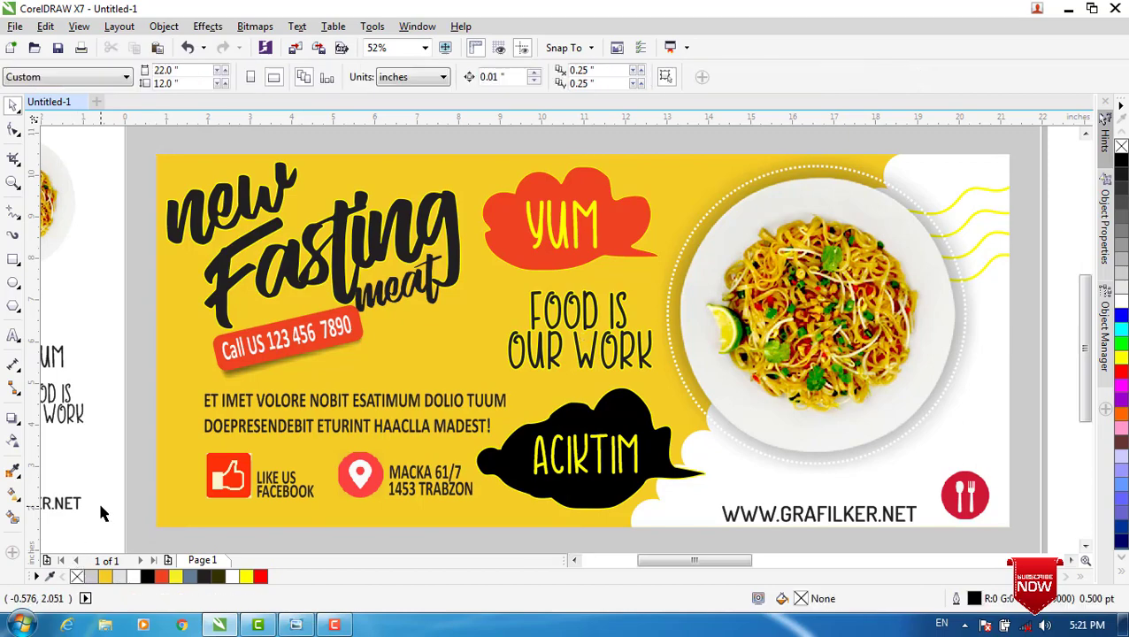